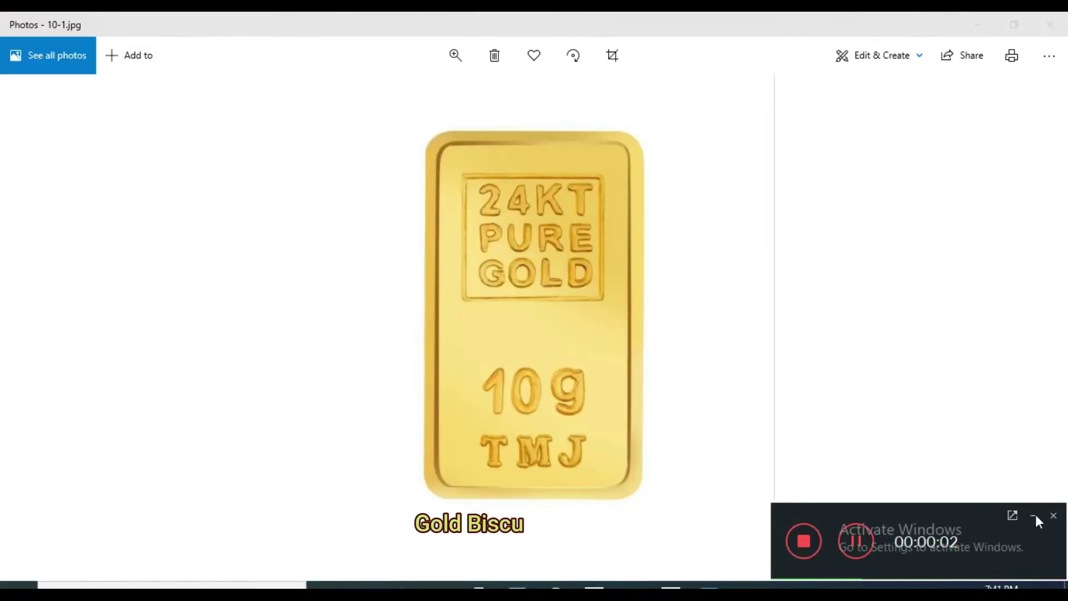
- Review the 10g 24KT gold bar photo 10-1.jpg, then bring up gold.dwg in AutoCAD
click(1034, 515)
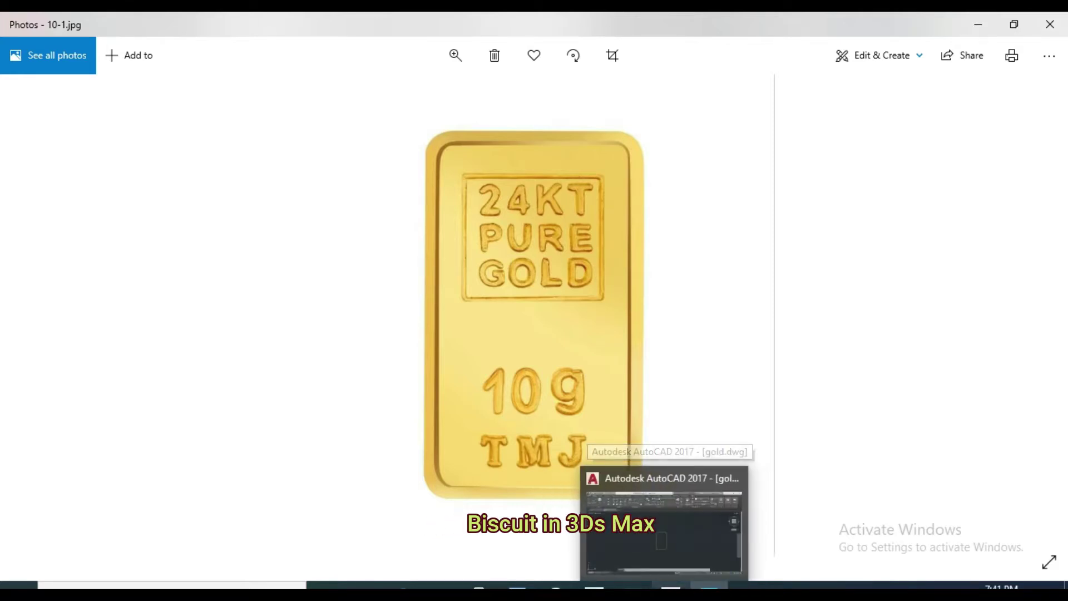
click(671, 529)
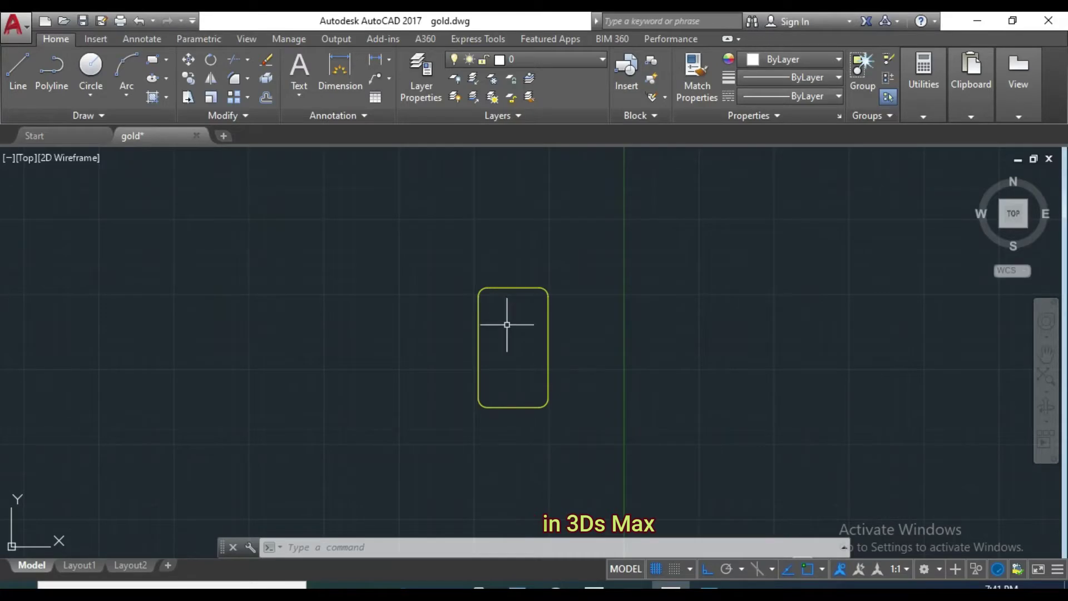
- Zoom and pan to frame the rounded rectangle, then open the Layer Properties manager
scroll(512, 343, up, 2)
middle_drag(438, 279, 386, 243)
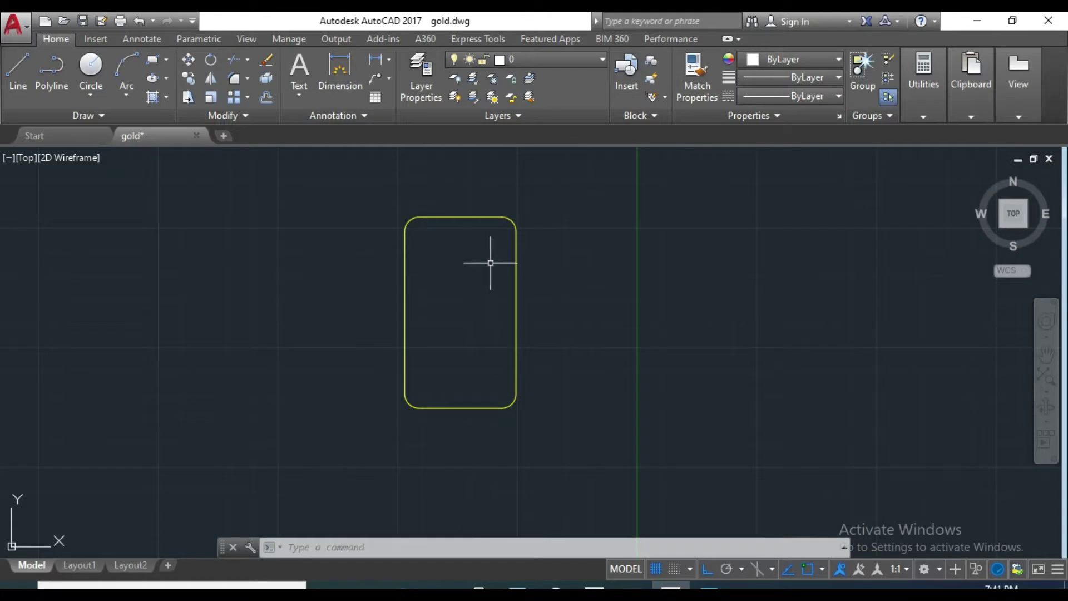
scroll(491, 282, down, 2)
scroll(494, 286, up, 2)
middle_drag(512, 296, 512, 314)
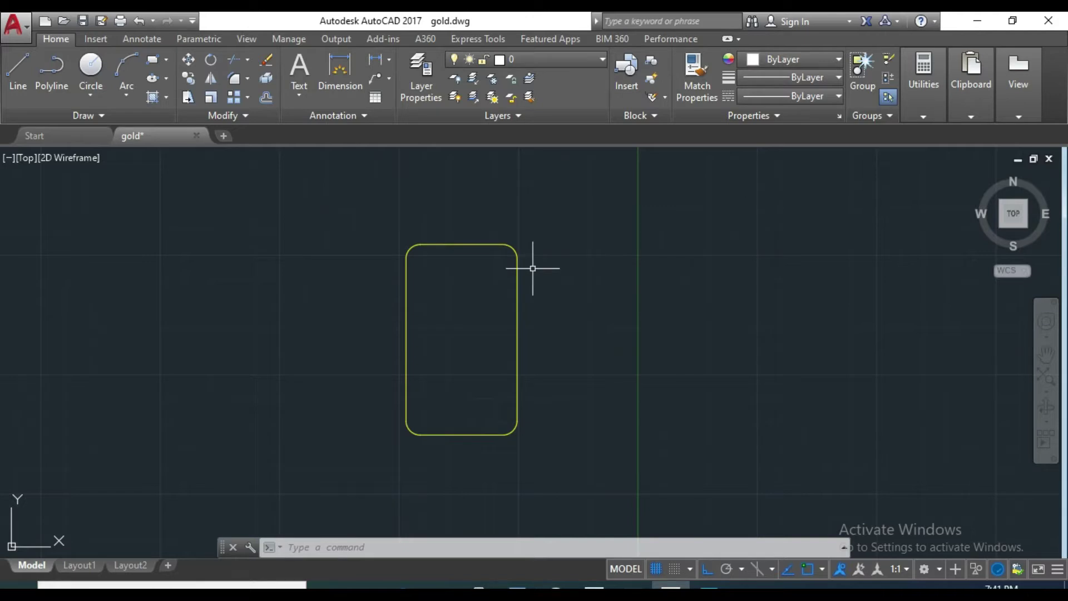
click(421, 89)
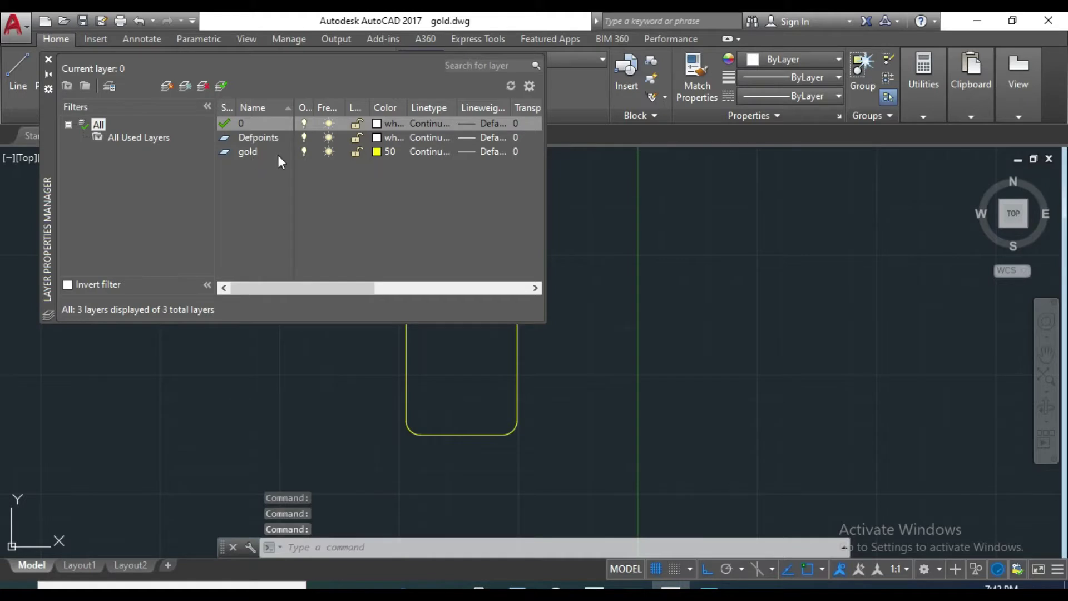
- Create a new layer named gold1 with yellow colour 50
click(166, 85)
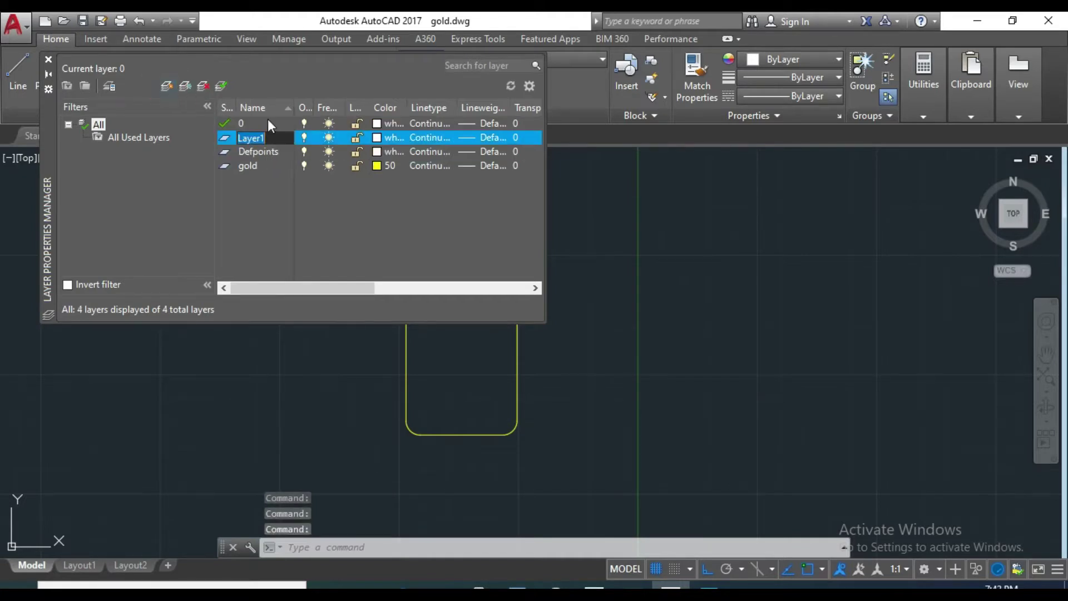
text(gold1)
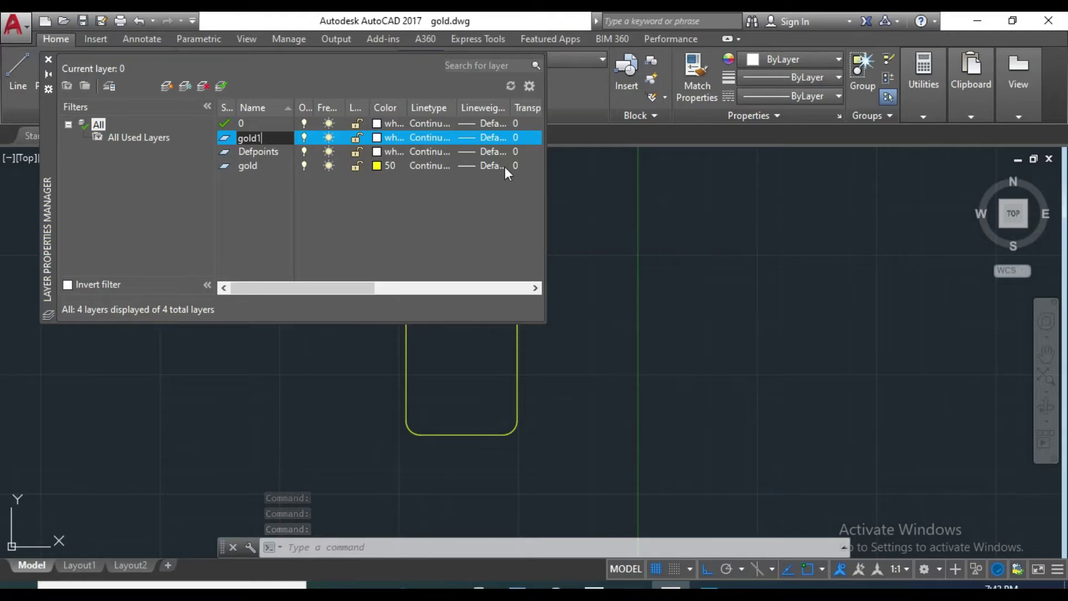
click(377, 138)
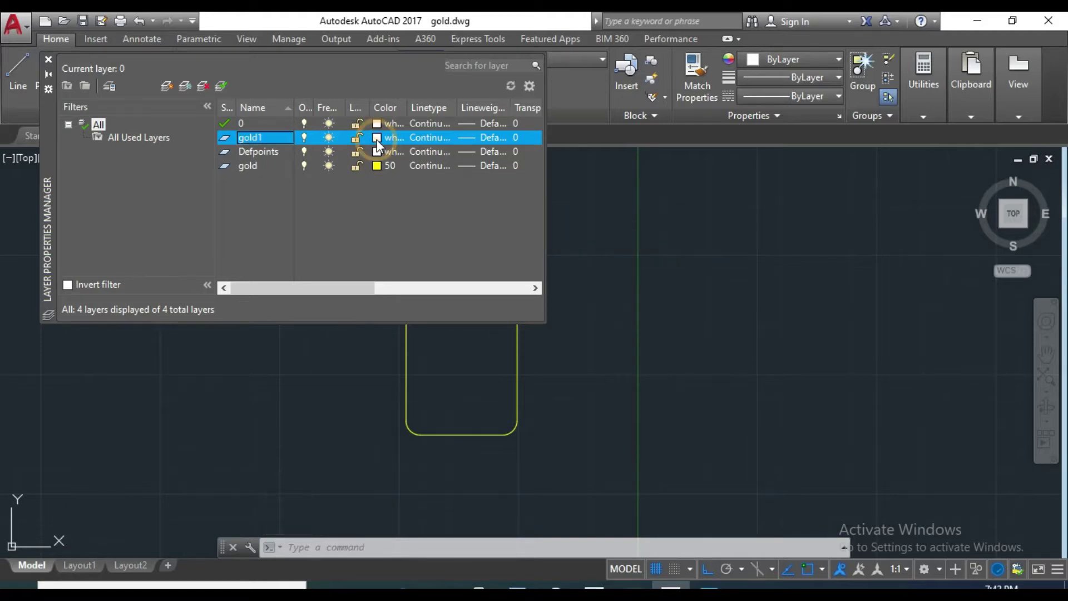
click(376, 139)
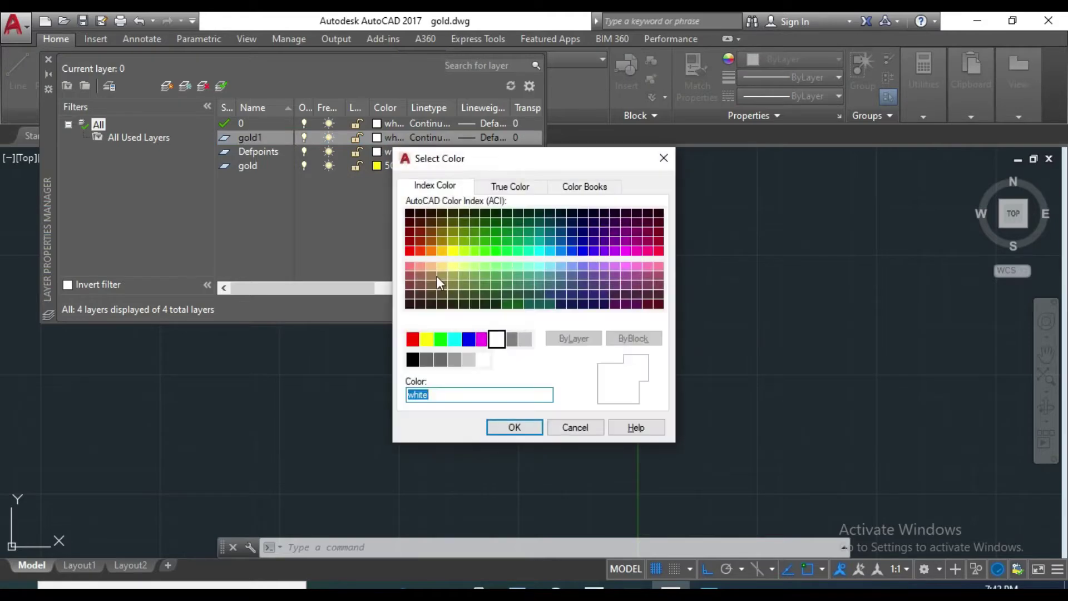
click(456, 253)
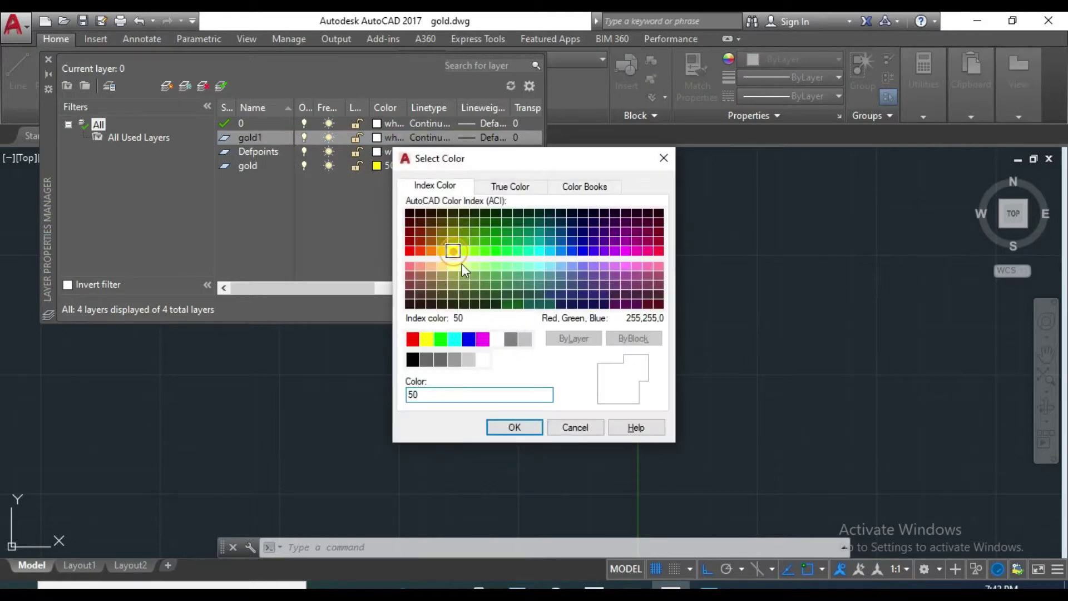
click(523, 427)
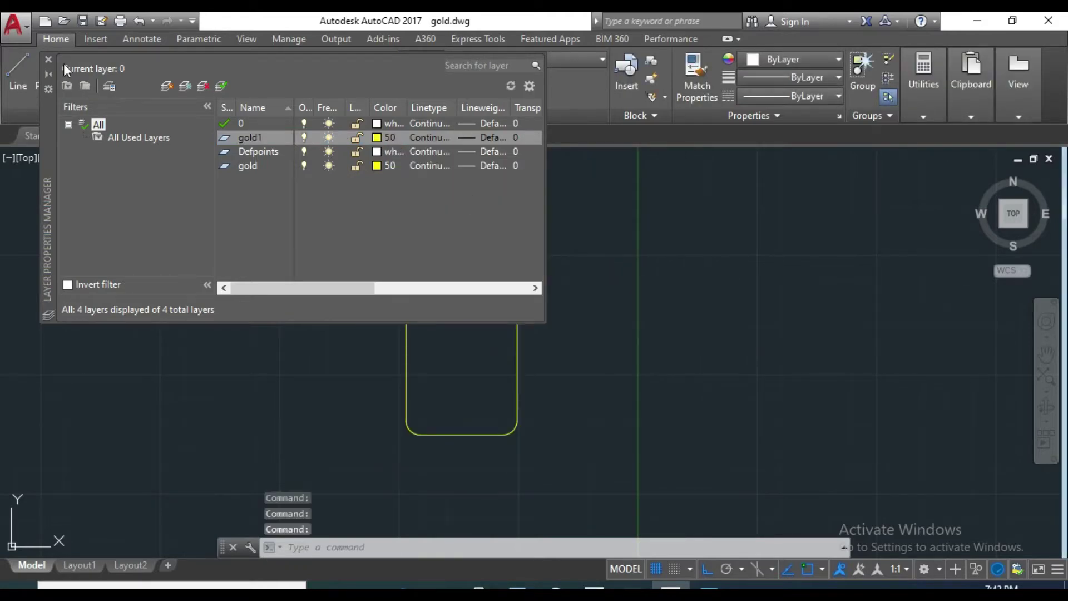
click(48, 57)
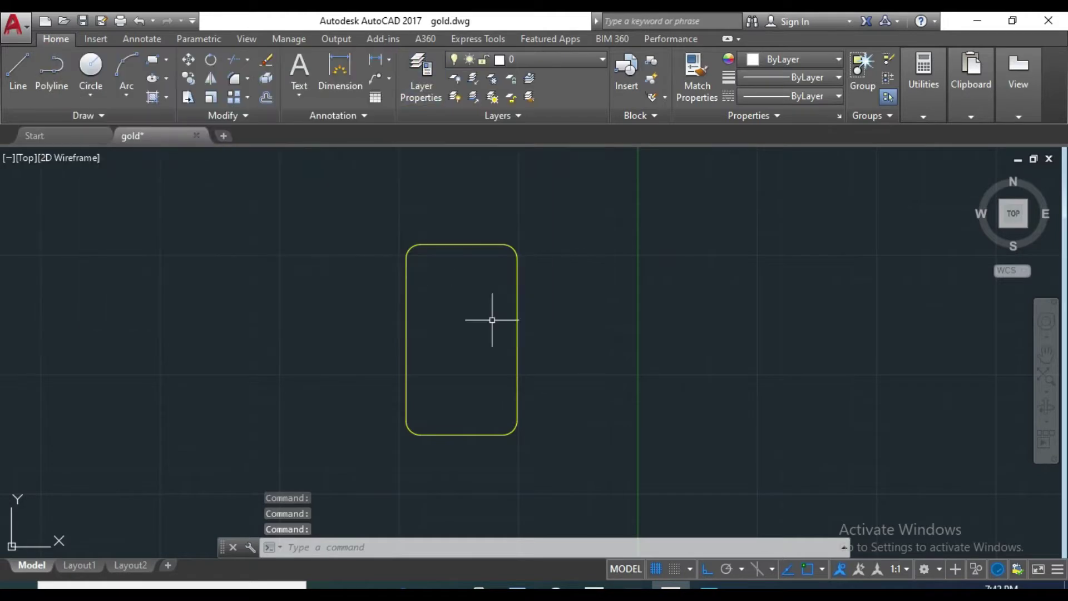
- Move the rounded rectangle onto layer gold1, save gold.dwg, and return to 3ds Max
click(577, 339)
click(479, 295)
click(555, 59)
click(552, 131)
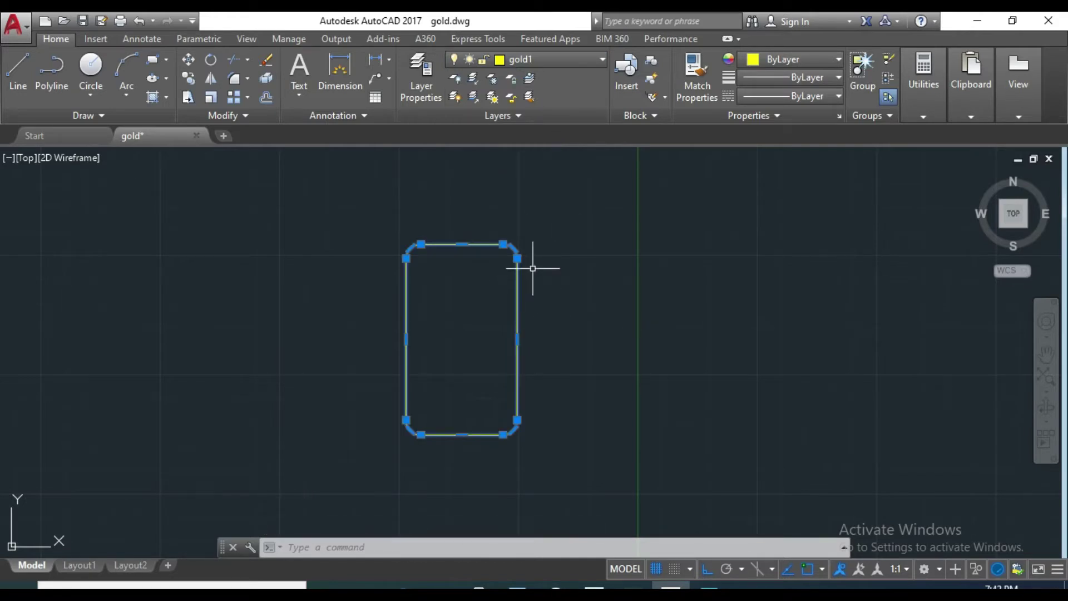
key(Escape)
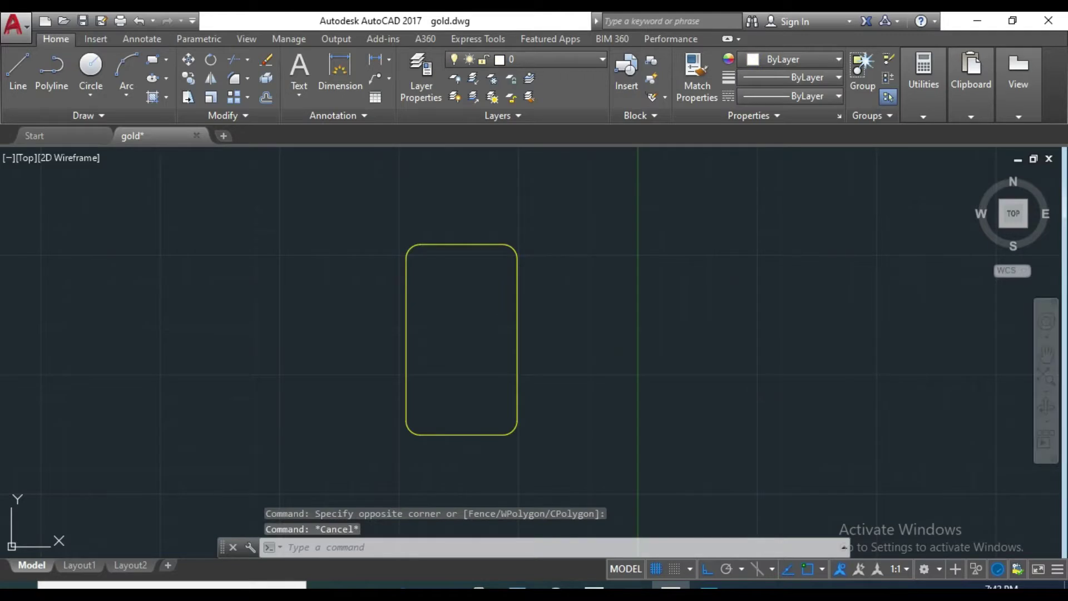
key(ctrl+s)
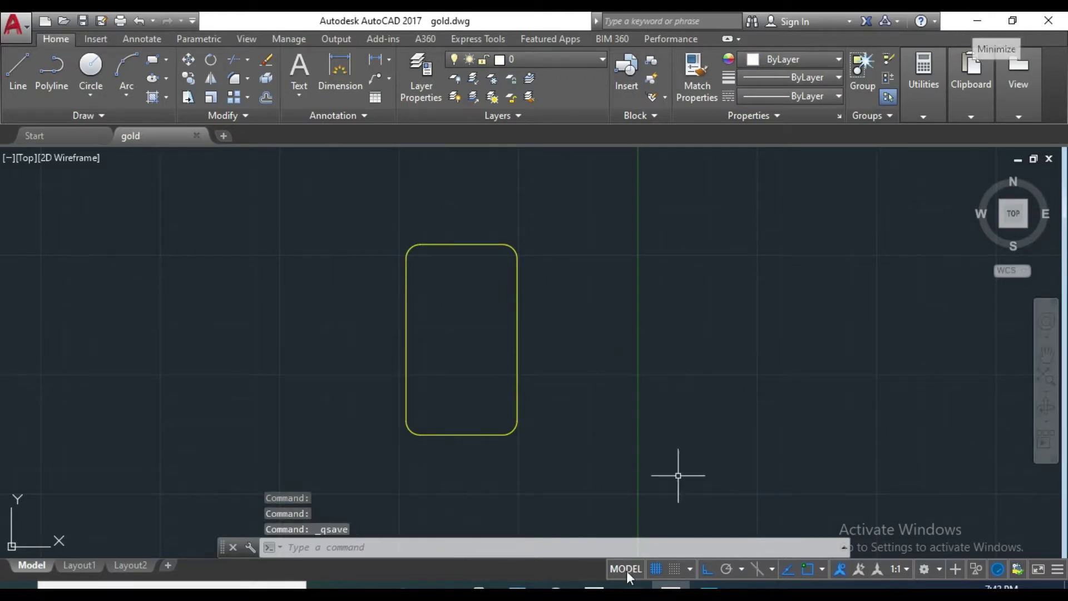
click(594, 588)
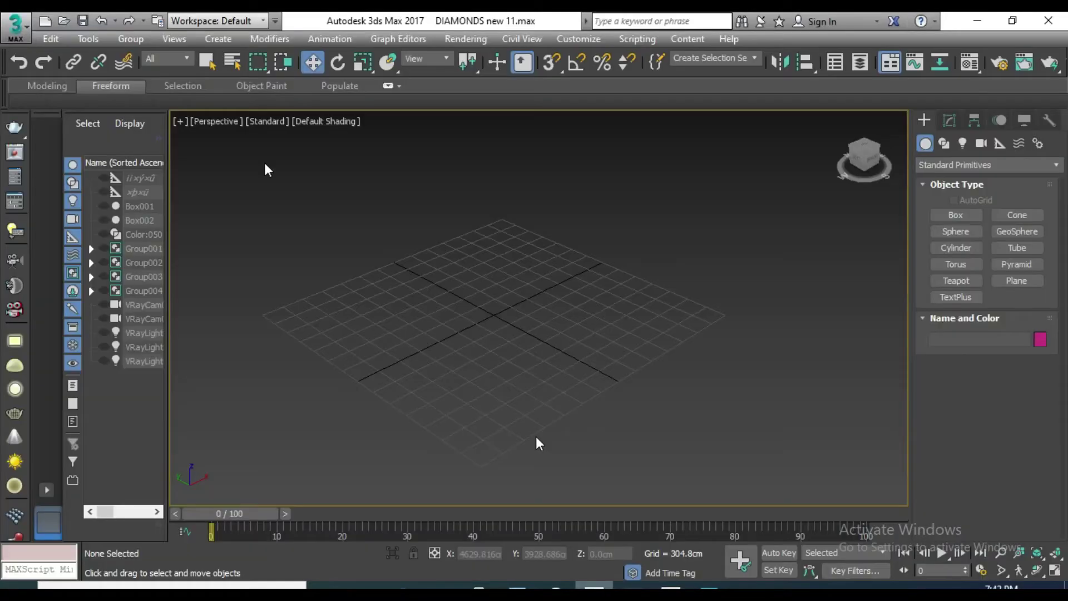
- Import gold.dwg from the Desktop, adjusting the layer selection on the Layers tab
click(17, 25)
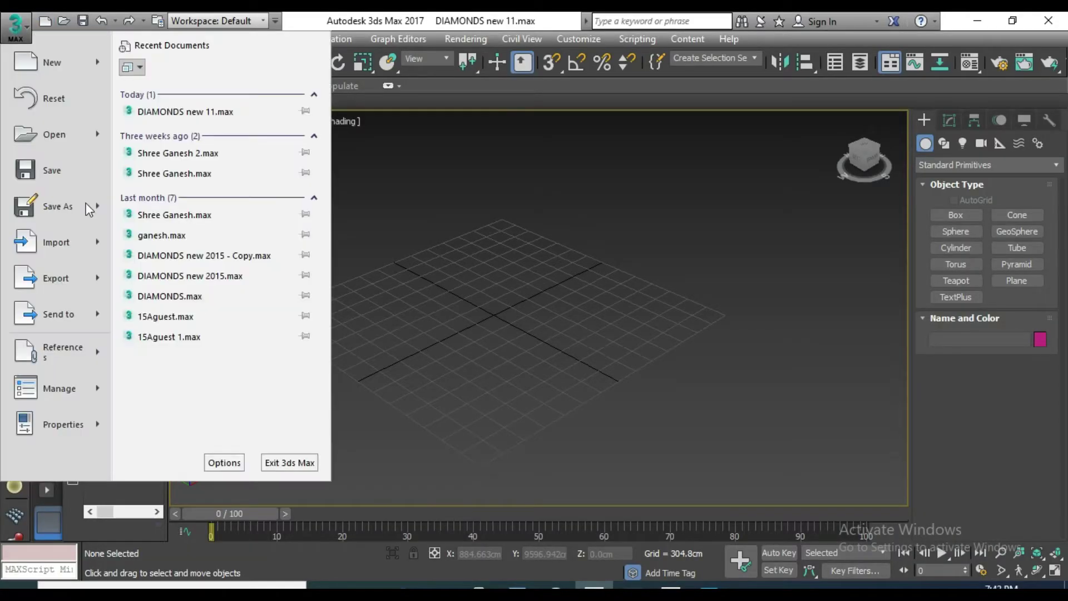
click(41, 249)
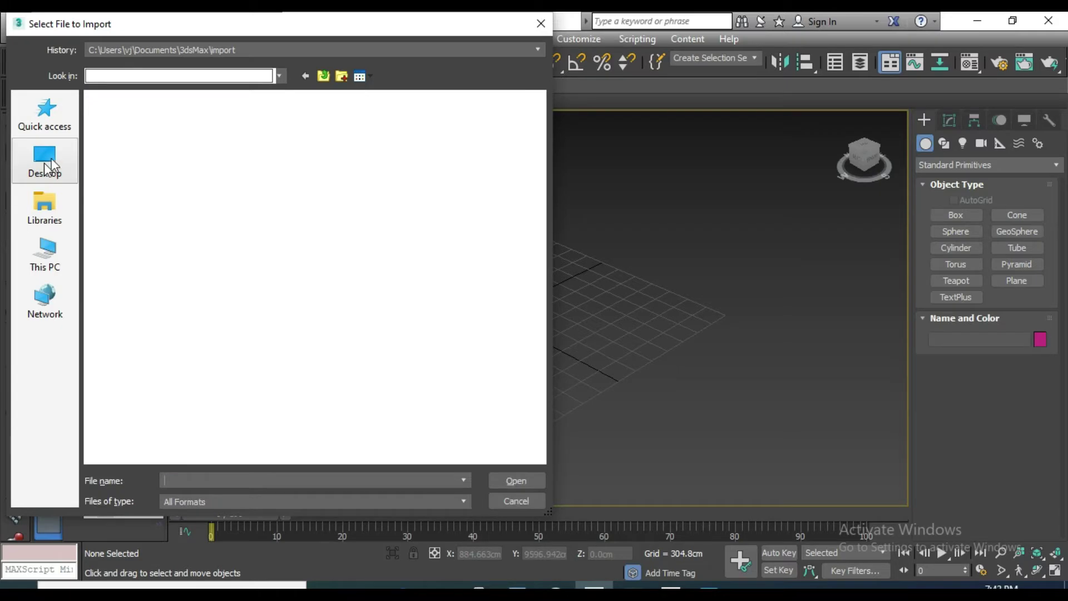
click(52, 165)
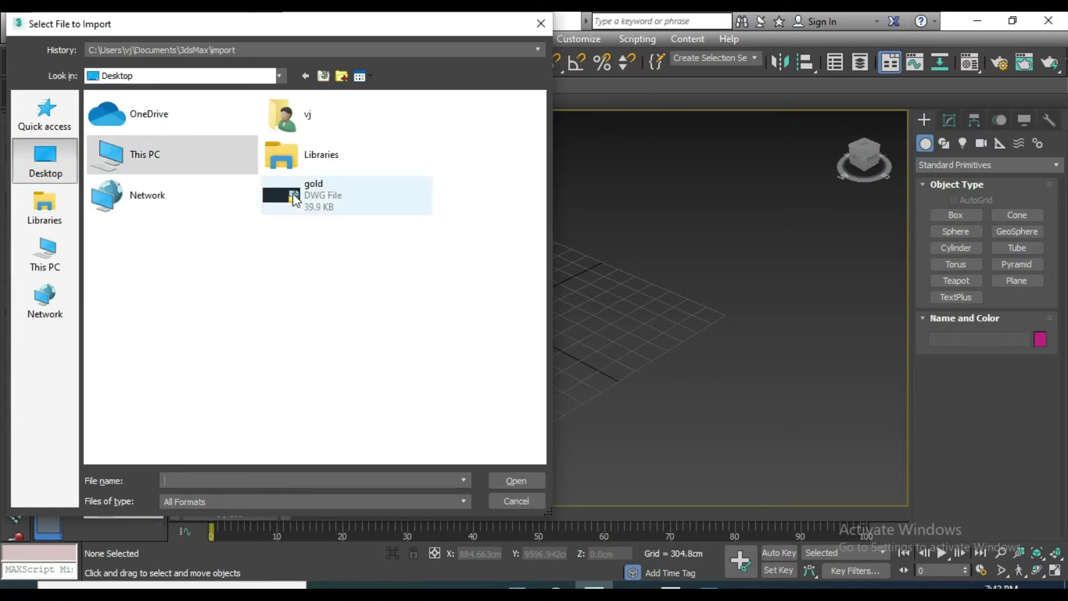
double_click(292, 193)
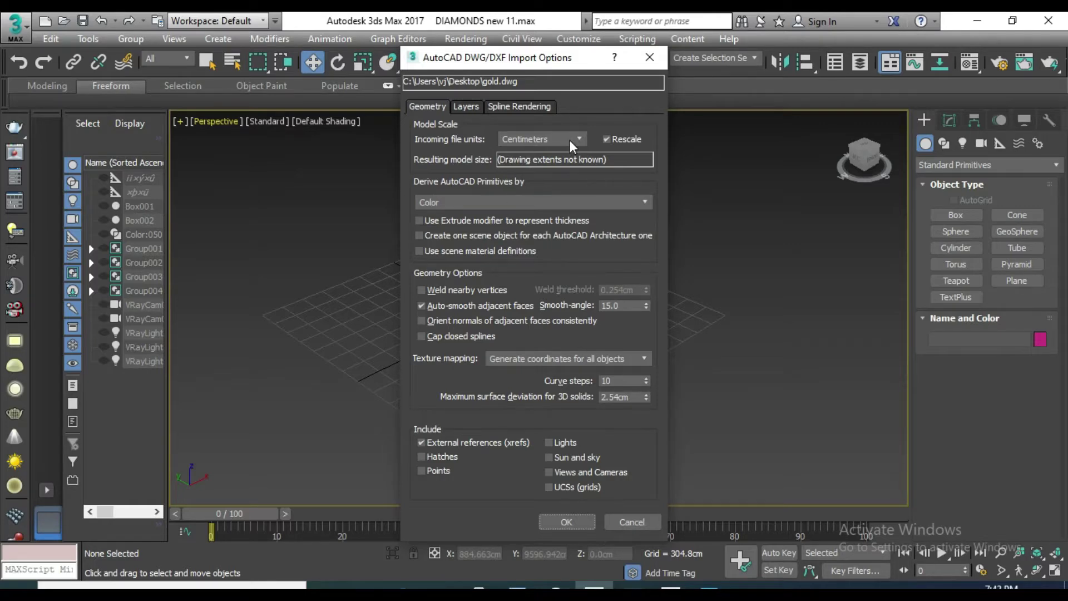
click(465, 107)
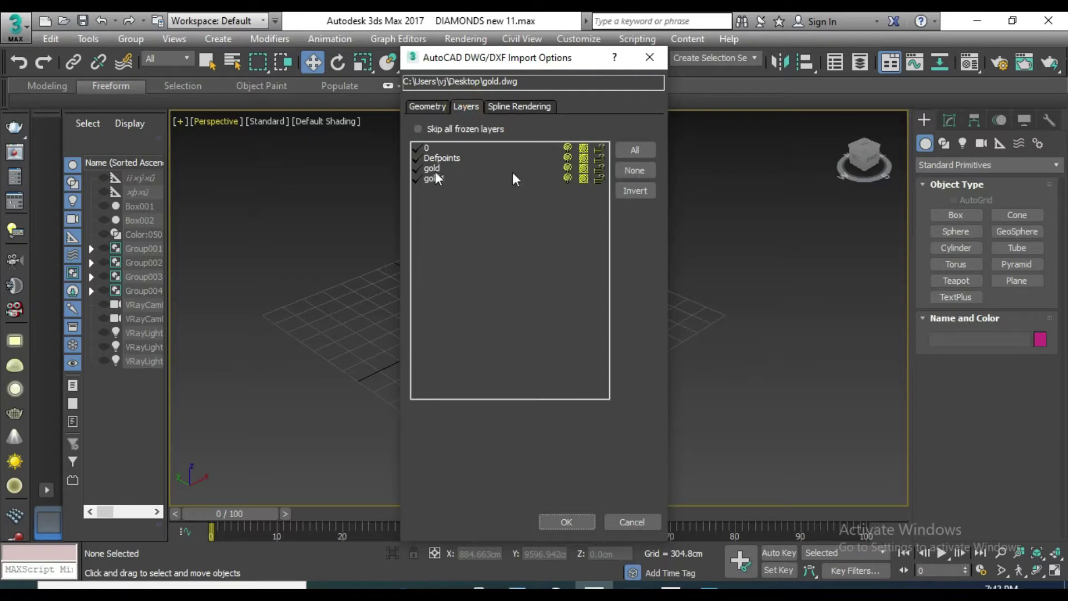
click(633, 173)
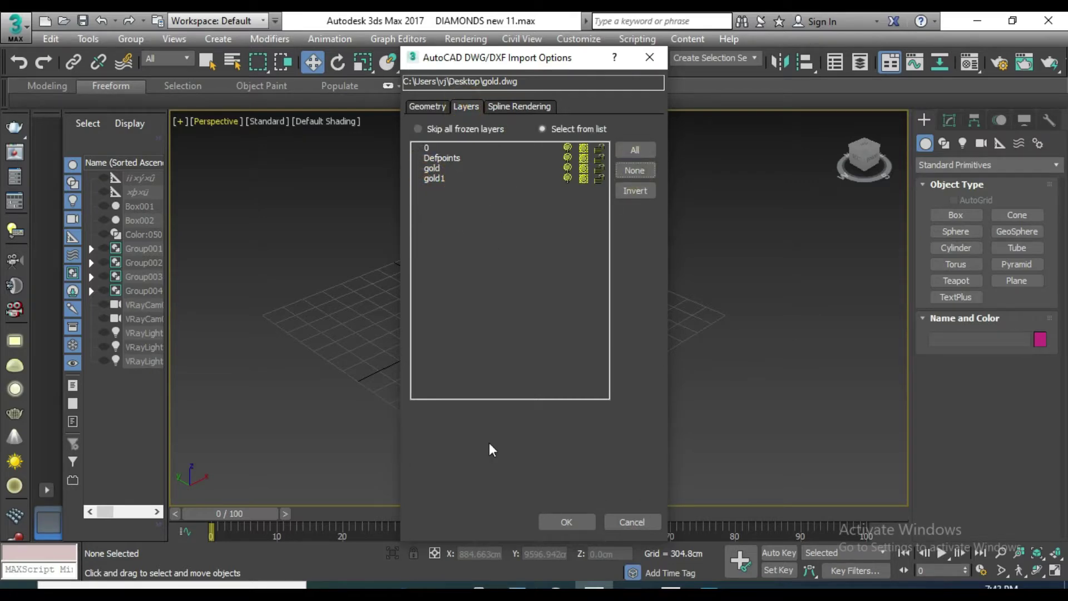
click(565, 521)
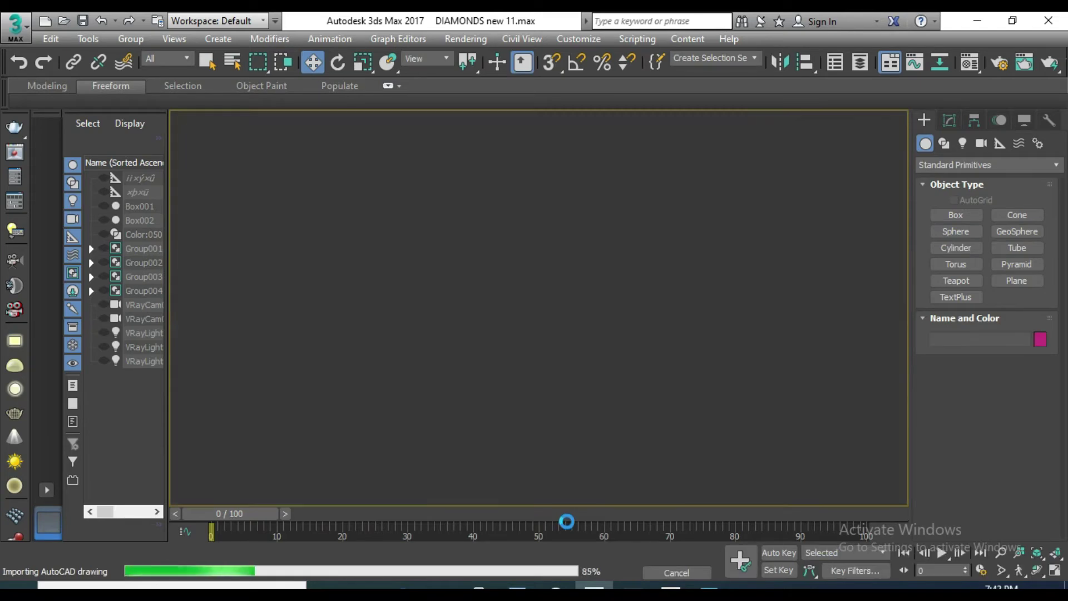
- Select the imported spline Color:050 and open its Modifier List in the Modify panel
scroll(608, 362, down, 4)
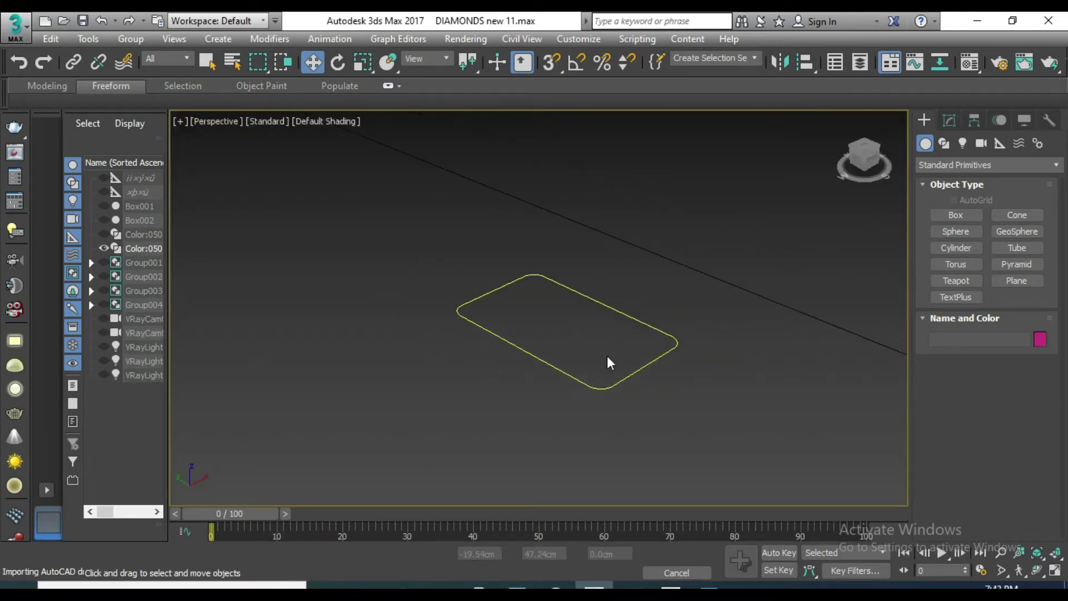
scroll(609, 363, down, 1)
scroll(611, 363, down, 4)
click(610, 363)
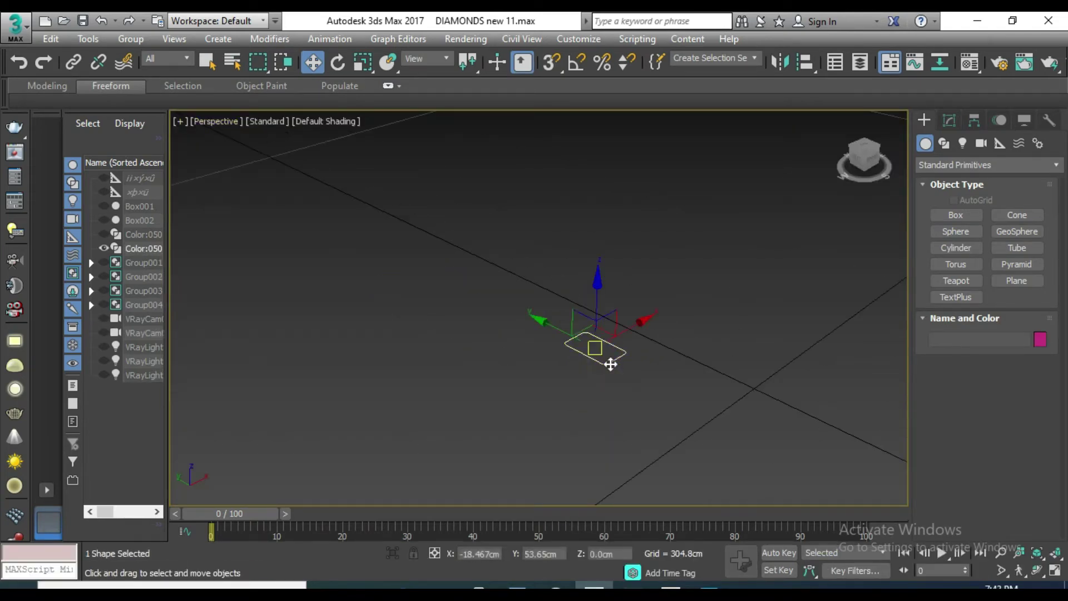
mouse_move(611, 362)
alt+middle_down()
mouse_move(577, 386)
mouse_move(692, 323)
alt+middle_up()
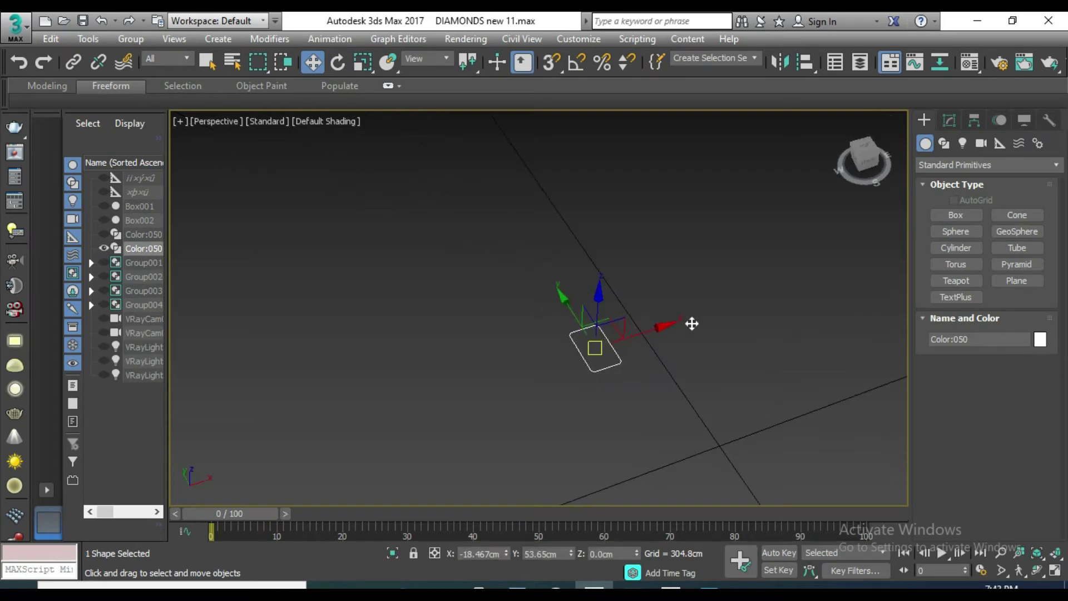
click(950, 120)
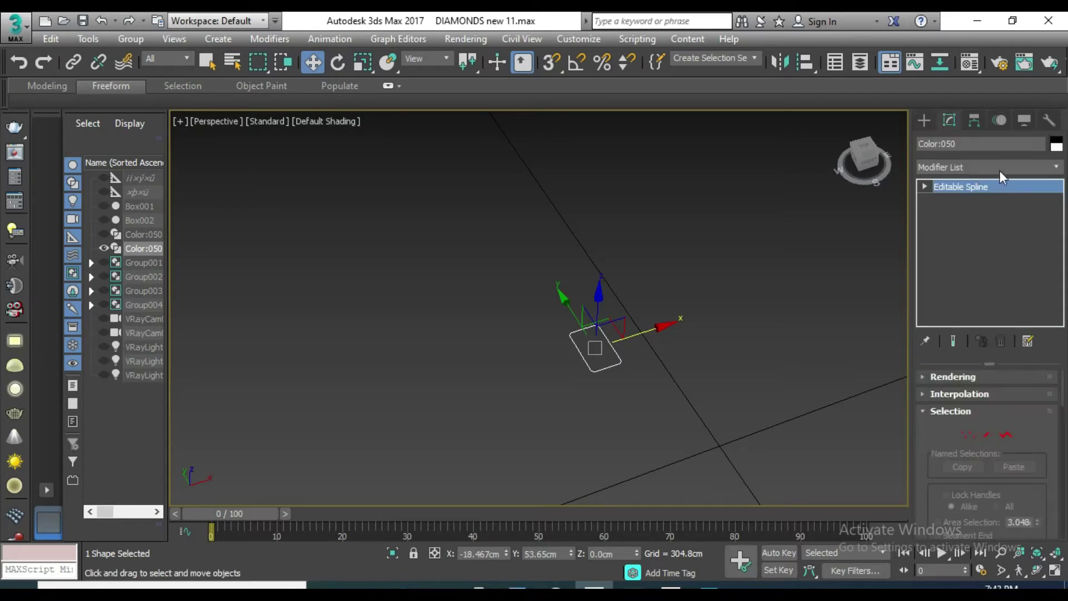
click(1001, 167)
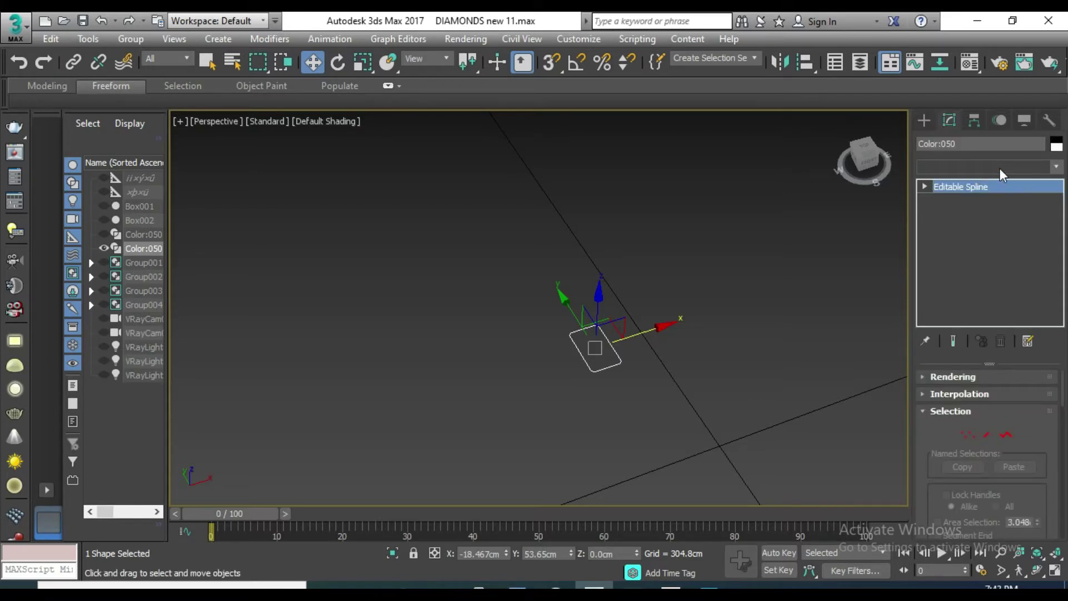
click(1001, 167)
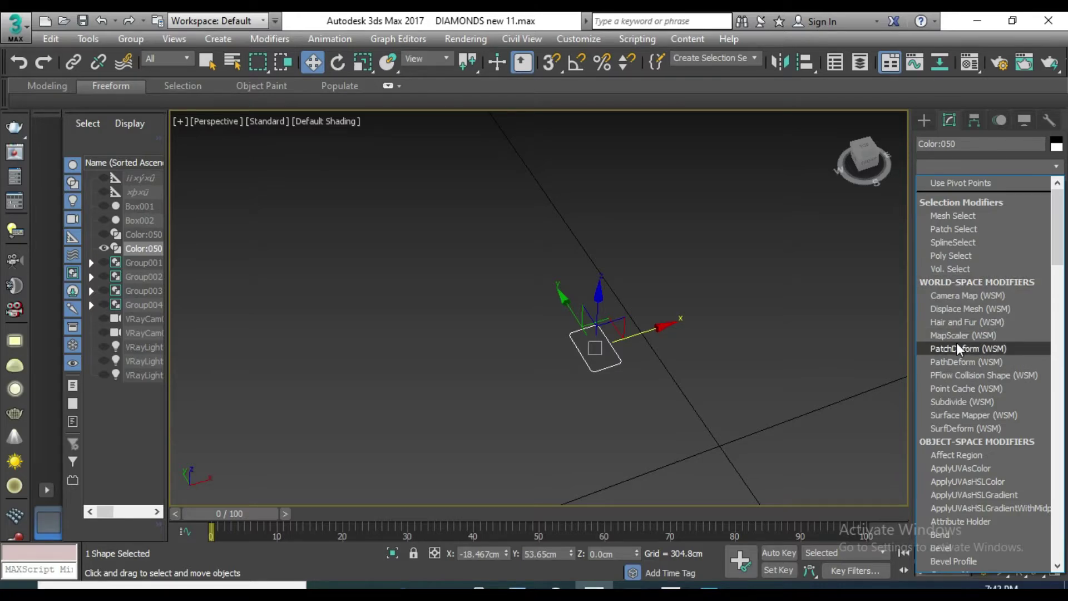
- Add an Extrude modifier to the spline with an amount of 0.5cm
scroll(957, 349, down, 5)
key(e)
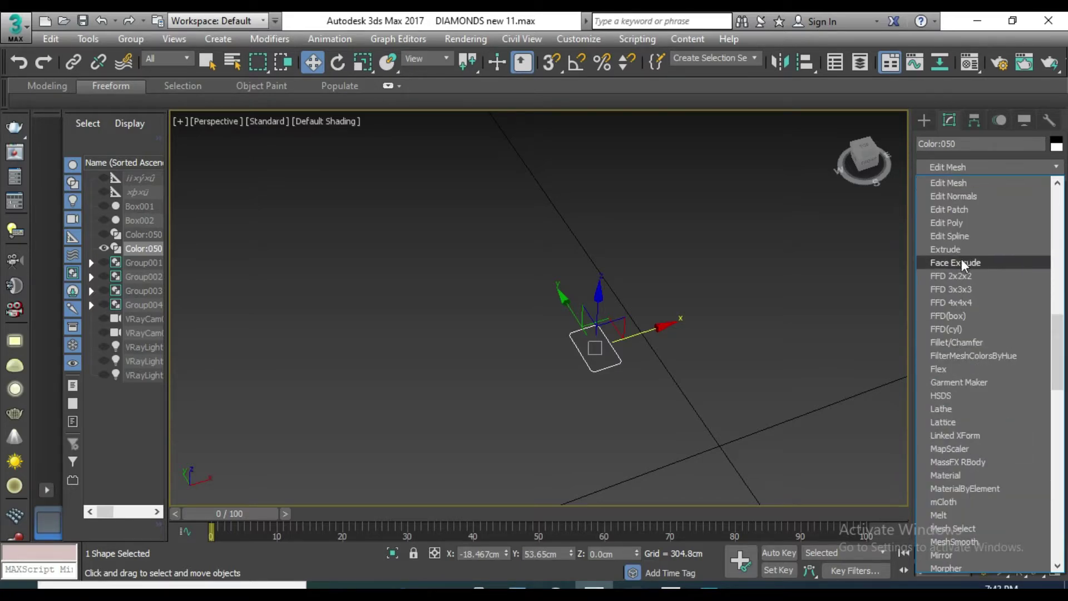
click(953, 249)
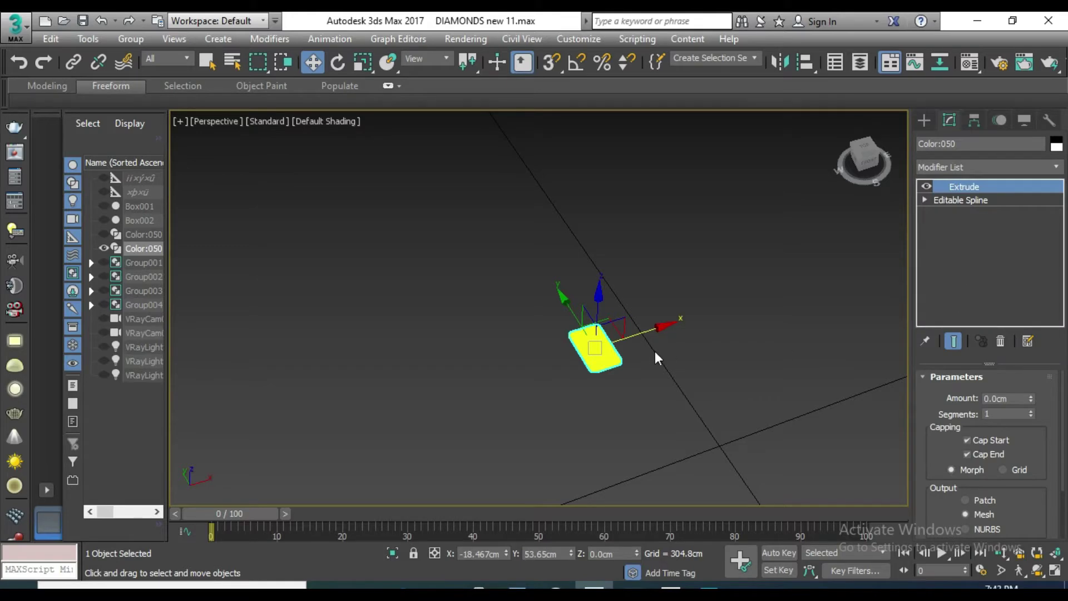
key(z)
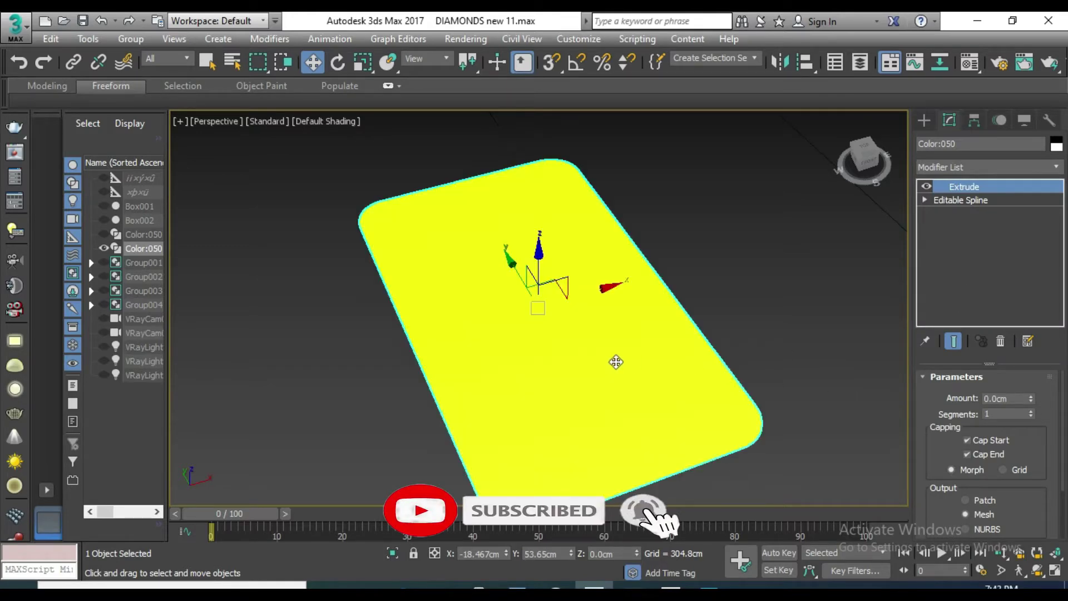
mouse_move(636, 346)
alt+middle_down()
mouse_move(670, 309)
mouse_move(827, 376)
alt+middle_up()
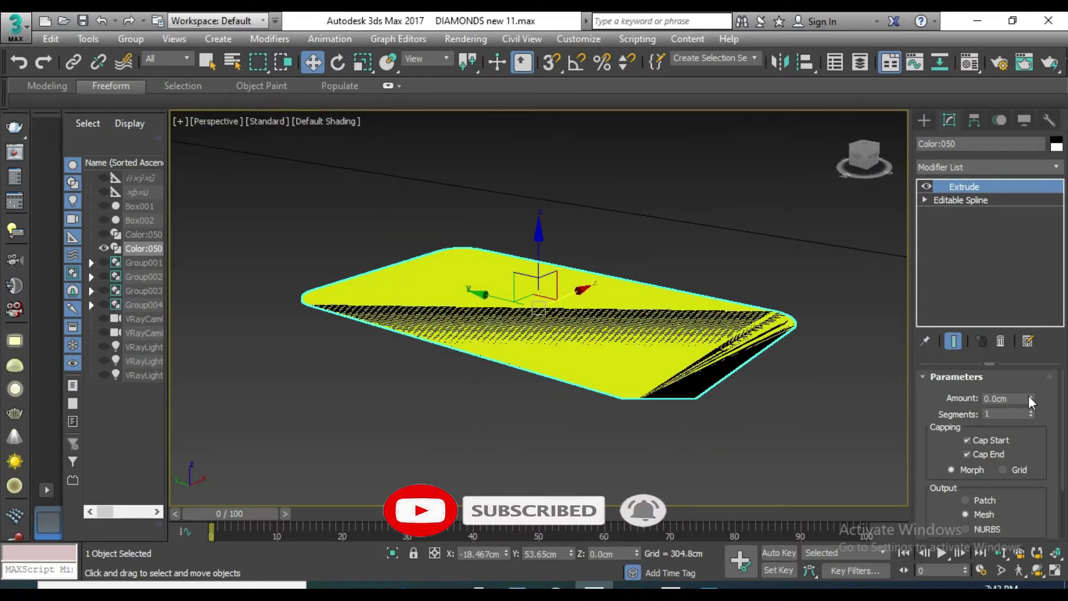
drag(1031, 401, 1031, 390)
key(BackSpace)
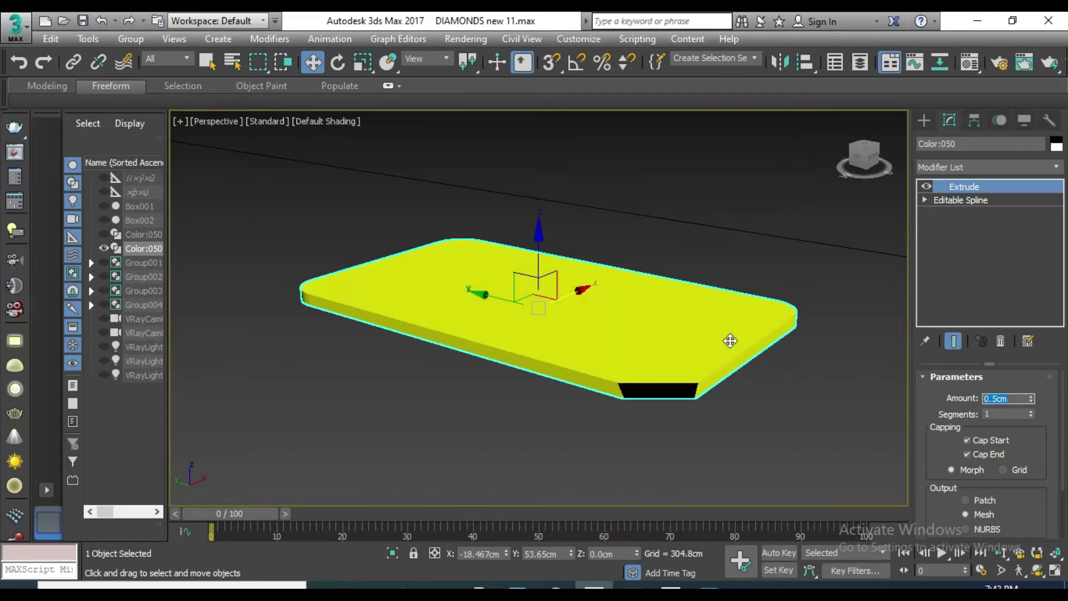
scroll(731, 341, down, 3)
mouse_move(703, 353)
alt+middle_down()
mouse_move(669, 413)
mouse_move(630, 417)
mouse_move(716, 331)
alt+middle_up()
- Shift-drag a copy of the plate named Color:051 and move it to the left
shift+drag(698, 310, 445, 362)
click(535, 368)
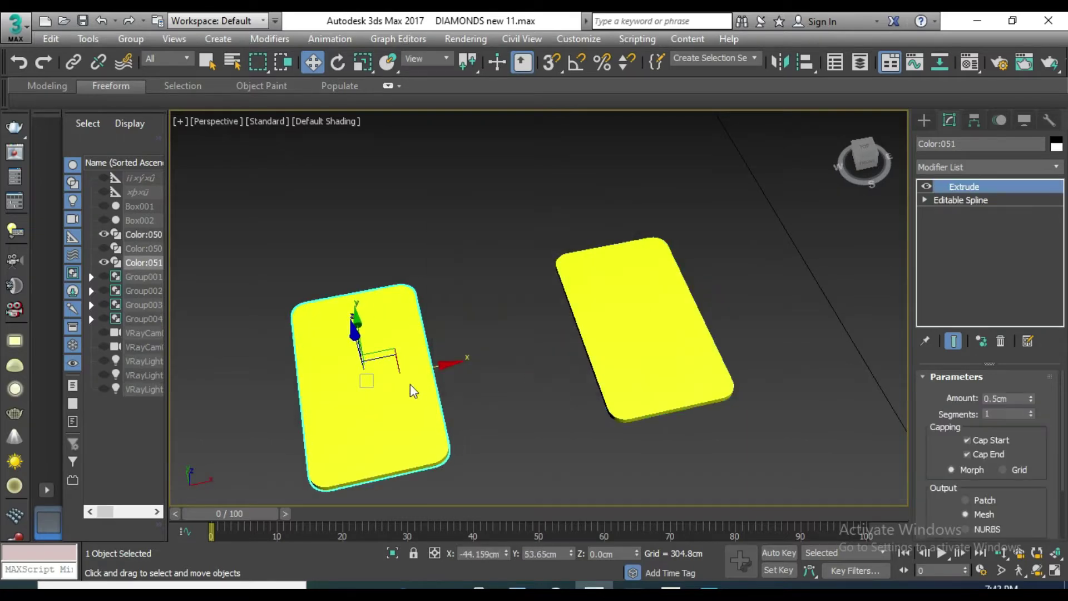
drag(417, 370, 85, 374)
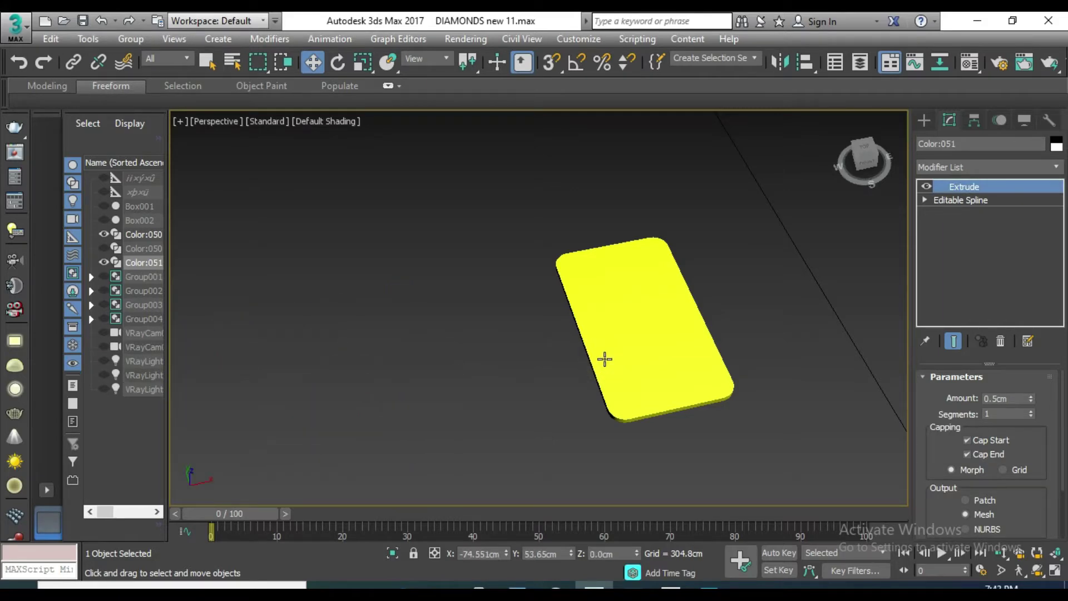
click(648, 349)
scroll(596, 352, up, 3)
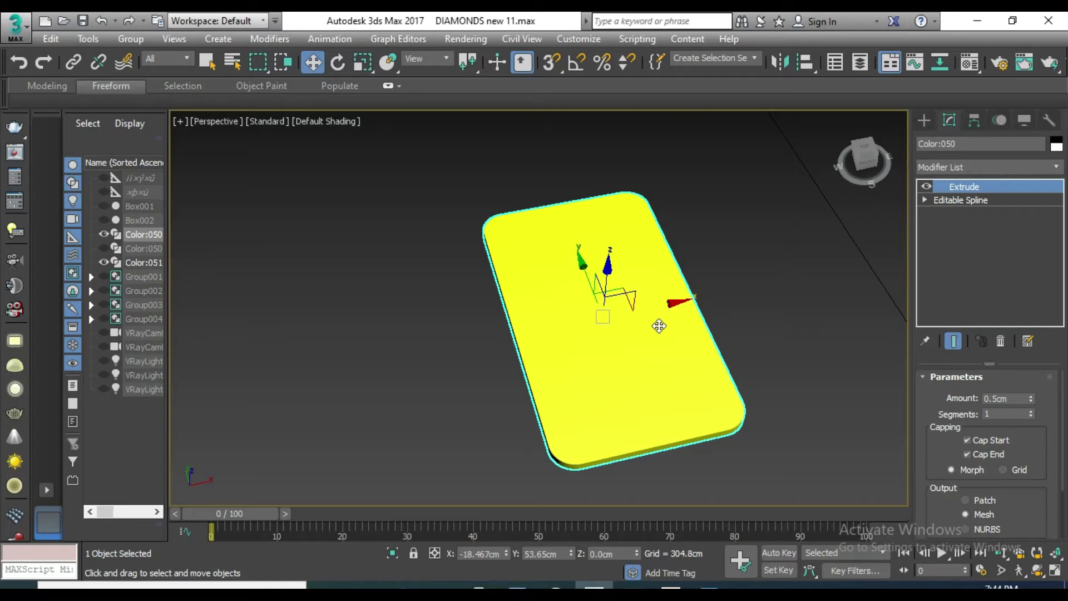
mouse_move(649, 339)
alt+middle_down()
mouse_move(550, 300)
mouse_move(637, 332)
mouse_move(702, 337)
alt+middle_up()
click(925, 119)
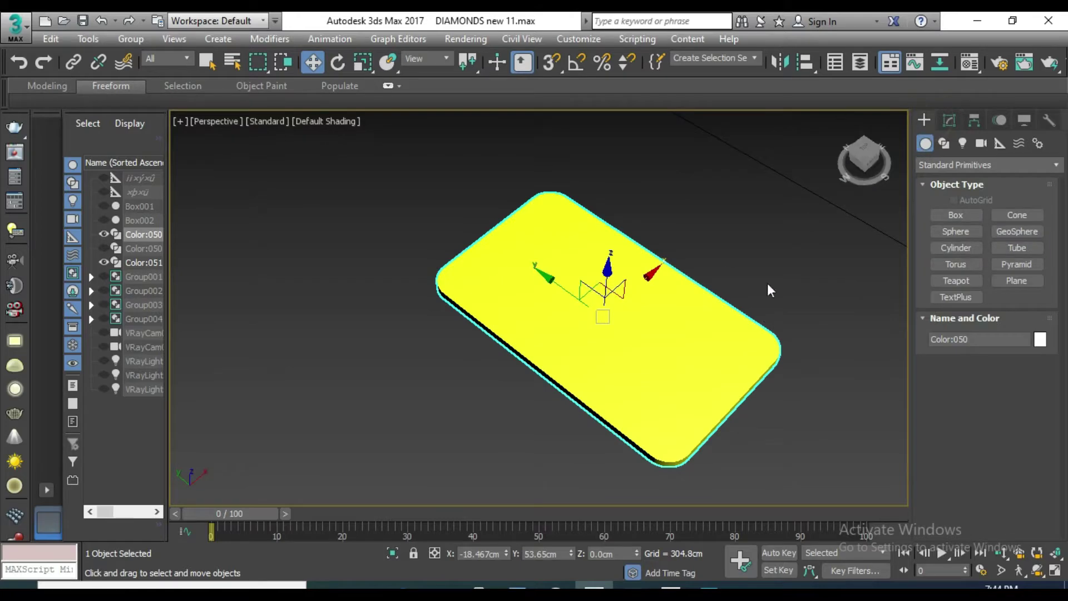
- Add Unwrap UVW above Extrude on Color:050 and scroll down to the Edit UVs rollout
click(949, 120)
click(982, 166)
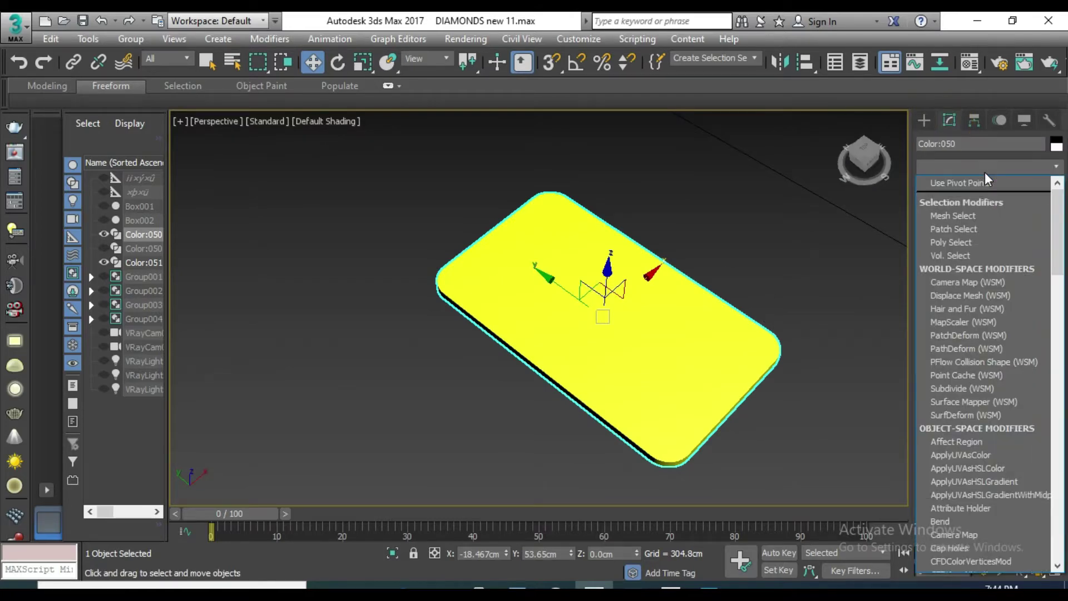
scroll(985, 178, down, 20)
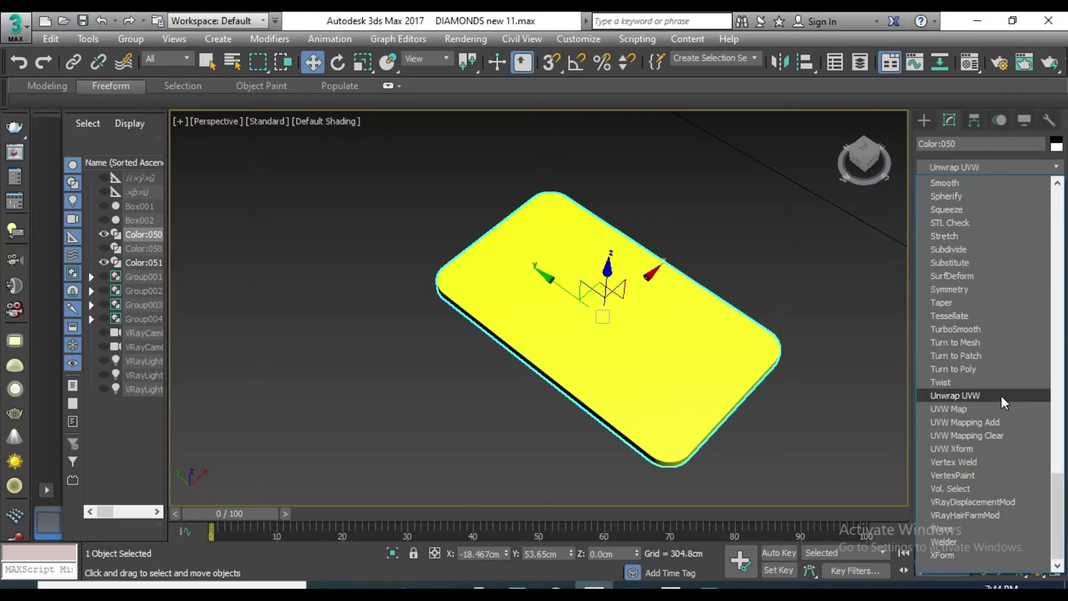
click(955, 396)
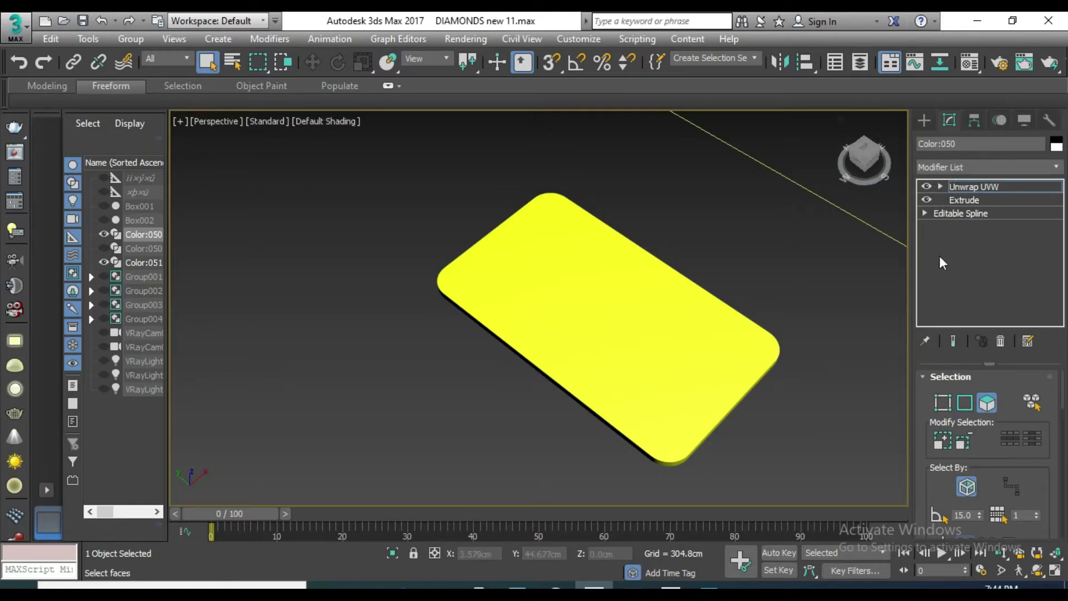
scroll(940, 428, down, 2)
scroll(933, 425, down, 2)
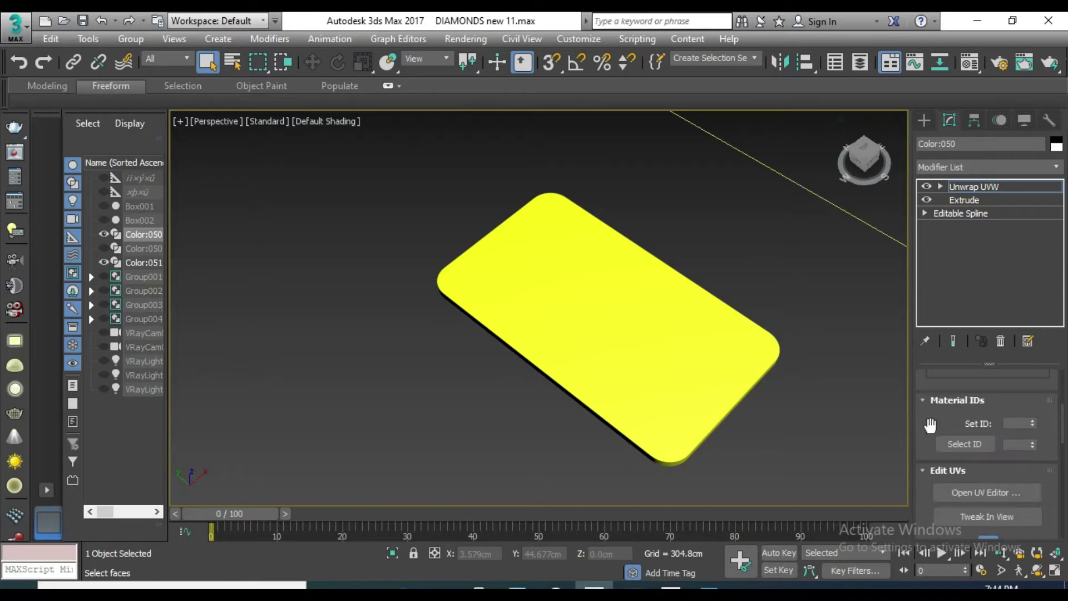
scroll(930, 425, down, 2)
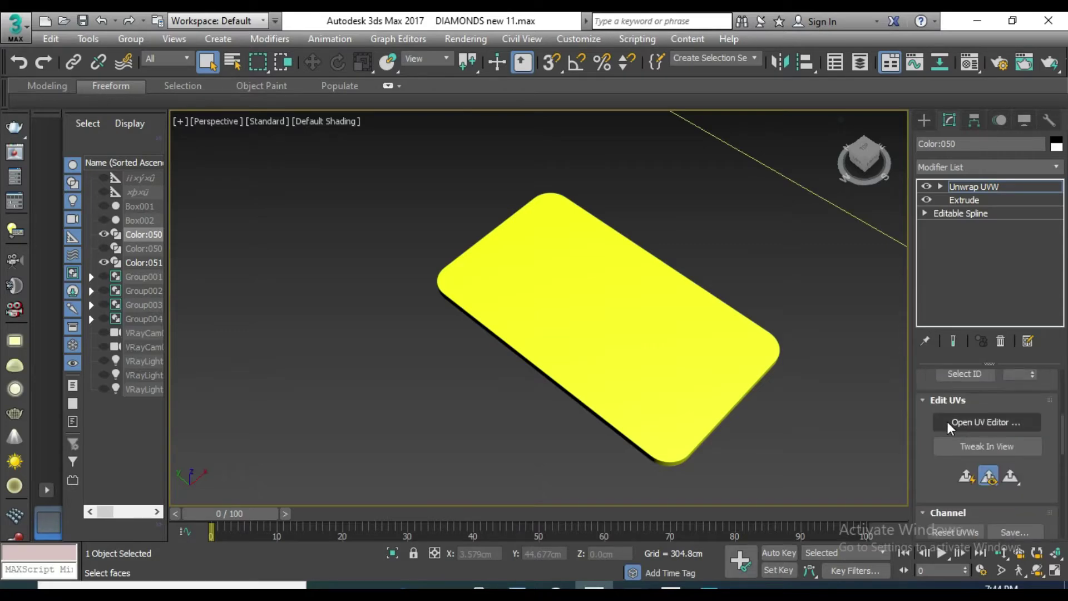
- Open the Edit UVWs editor for Color:050 and marquee-select all of its UV faces
click(948, 424)
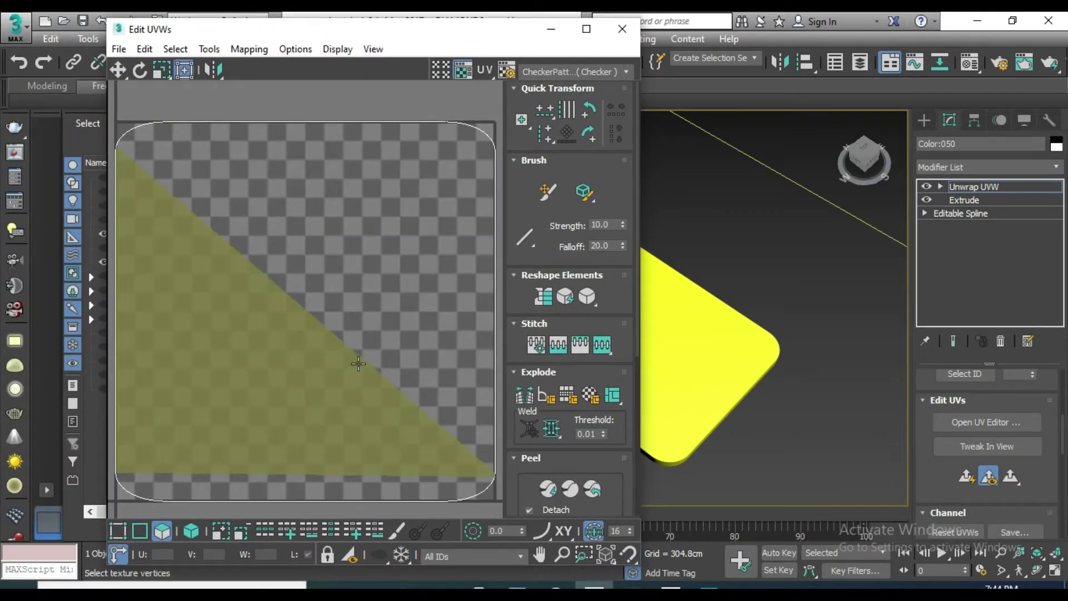
scroll(396, 327, down, 5)
scroll(356, 319, down, 2)
scroll(356, 318, down, 1)
click(724, 374)
middle_drag(842, 332, 876, 334)
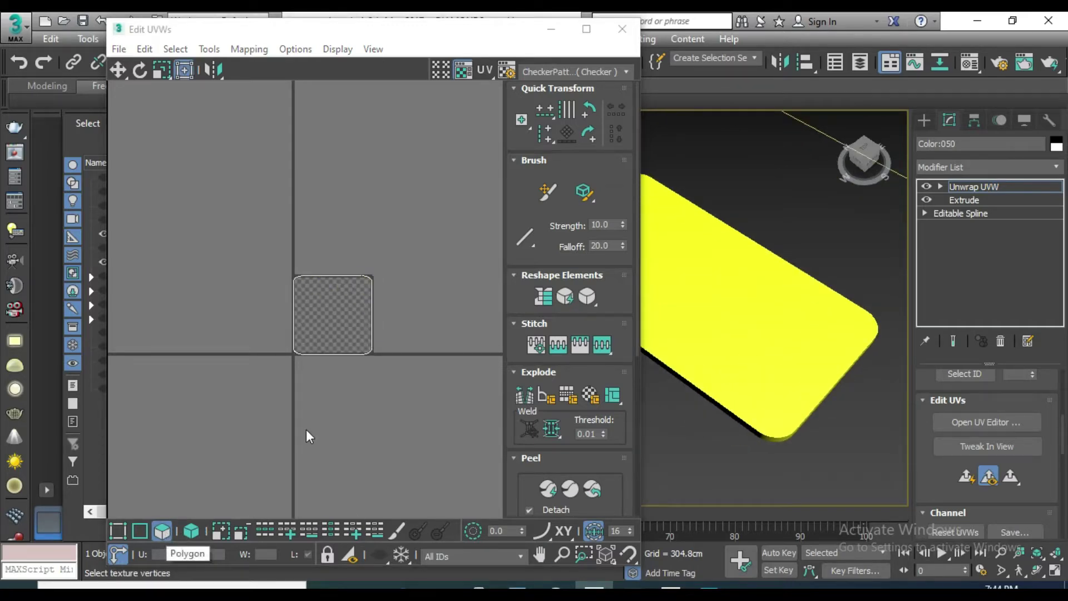
drag(264, 238, 406, 394)
scroll(787, 338, down, 2)
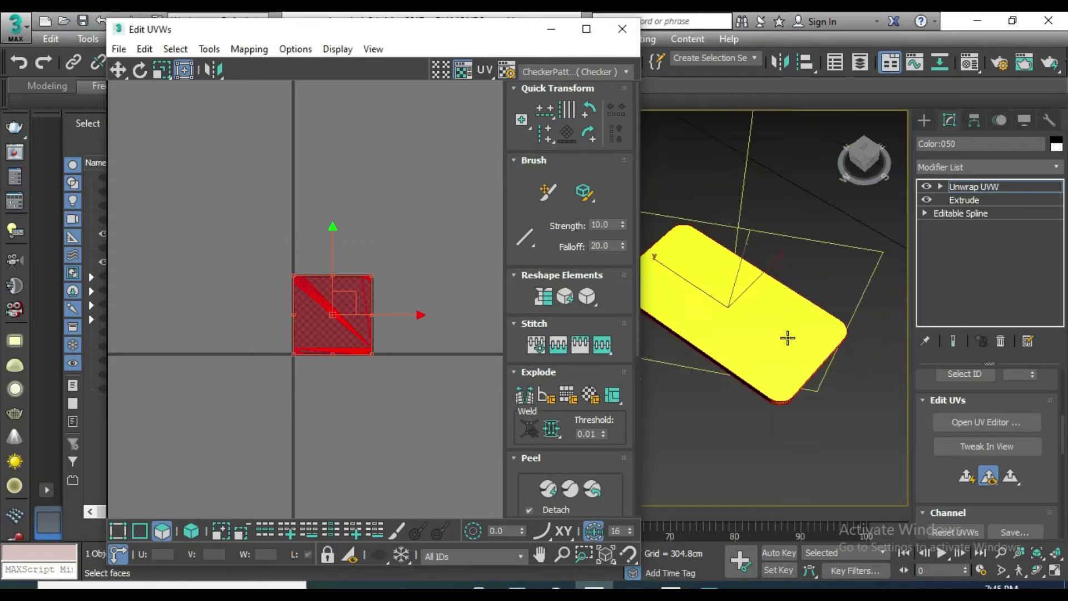
mouse_move(781, 319)
alt+middle_down()
mouse_move(806, 313)
mouse_move(751, 299)
alt+middle_up()
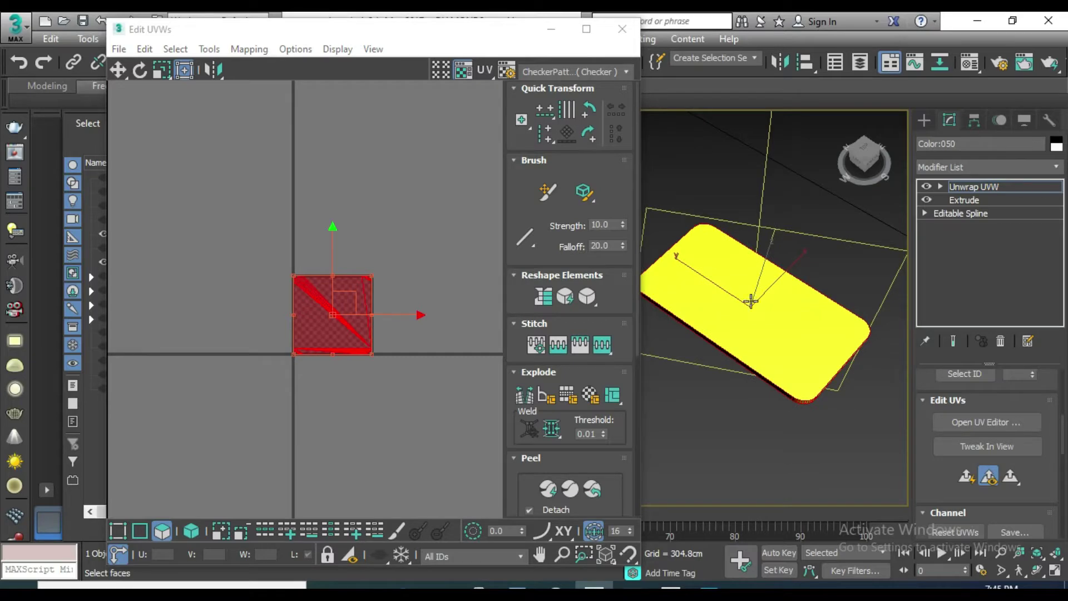
- Apply Flatten Mapping to the plate's UVs with the default settings
click(239, 49)
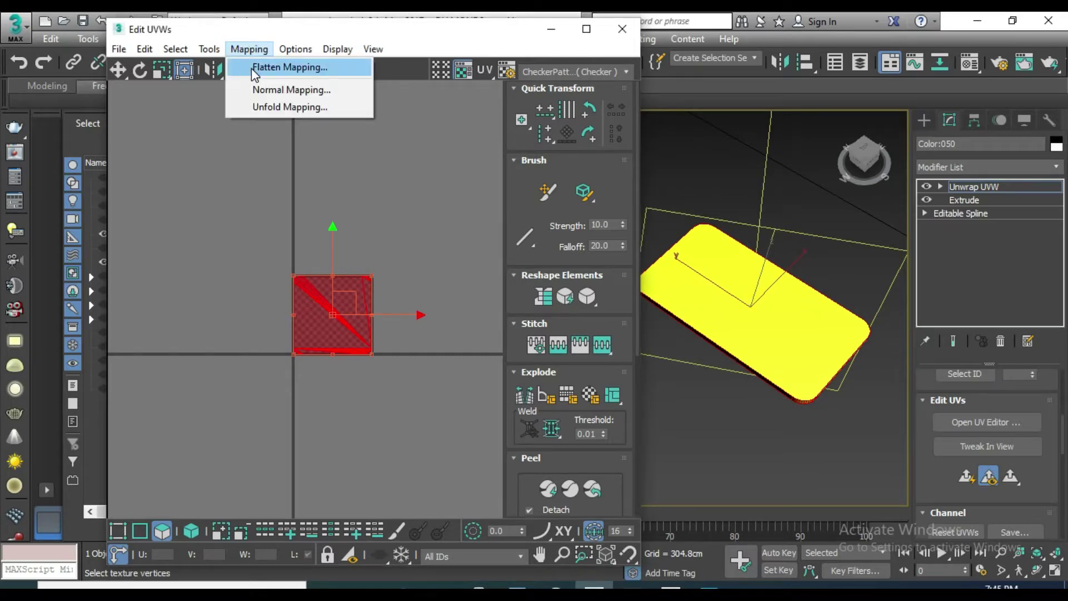
click(252, 68)
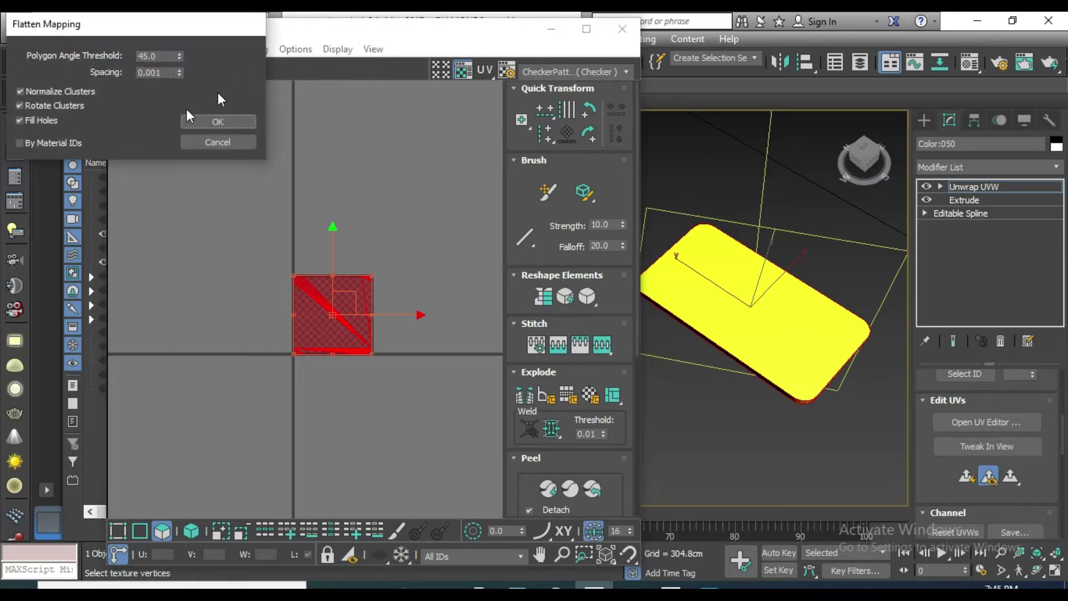
click(205, 121)
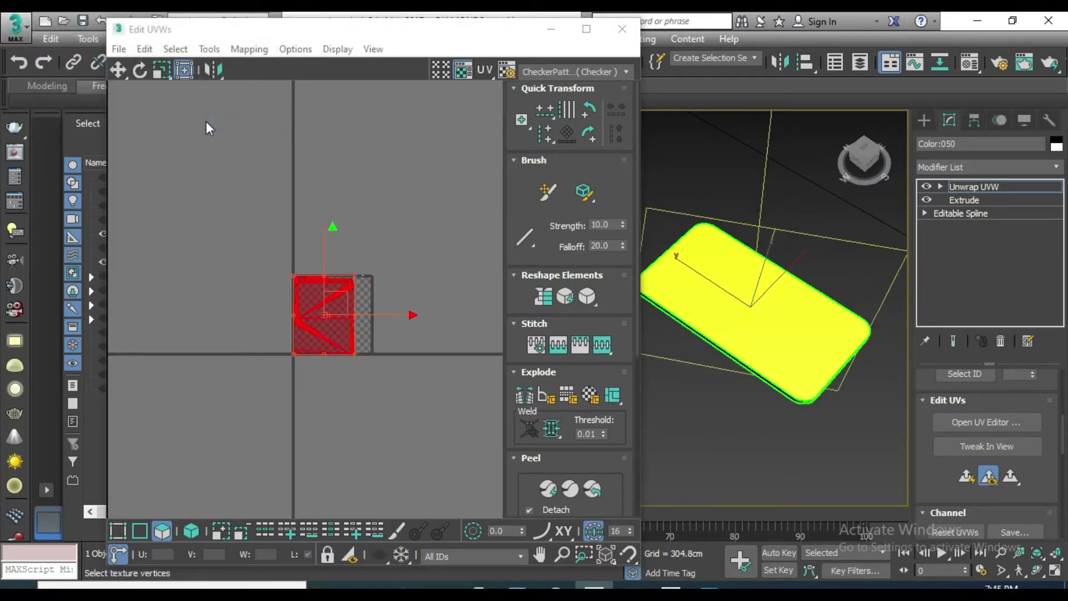
scroll(334, 328, up, 4)
scroll(346, 317, up, 3)
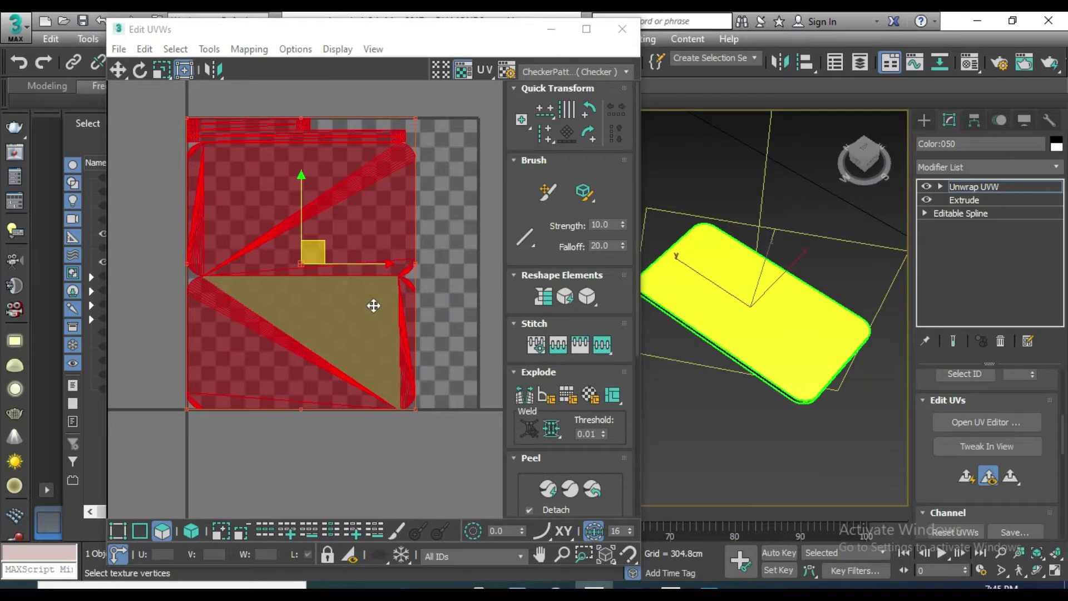
scroll(373, 309, down, 4)
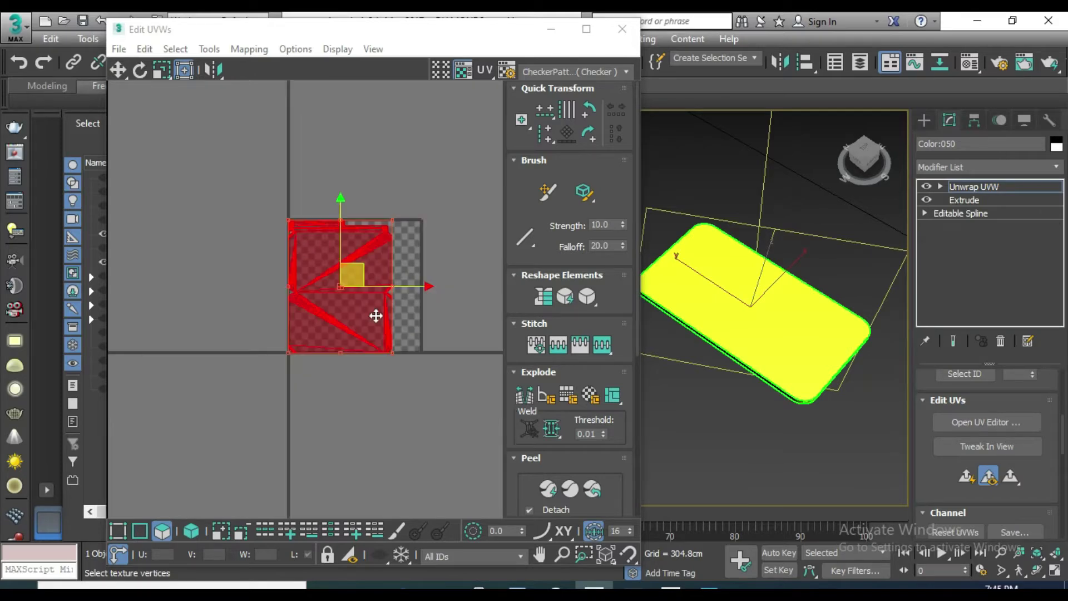
scroll(378, 281, down, 4)
- Move the flattened UV cluster upward, then select the whole lower UV shell
mouse_move(368, 266)
mouse_down()
mouse_move(368, 143)
mouse_move(231, 171)
mouse_up()
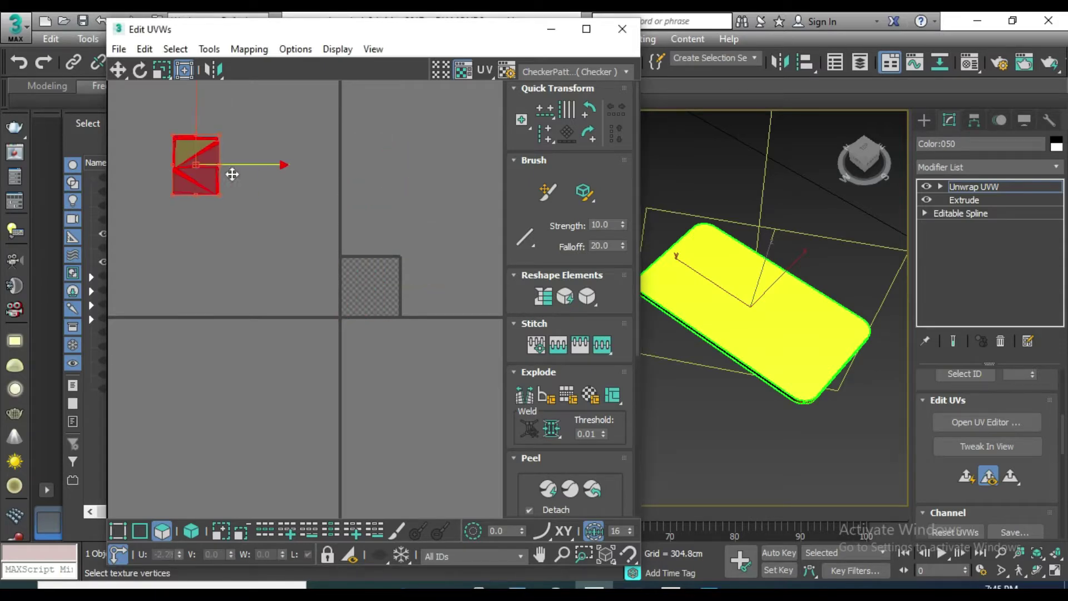
scroll(300, 215, up, 5)
scroll(368, 295, down, 2)
click(401, 453)
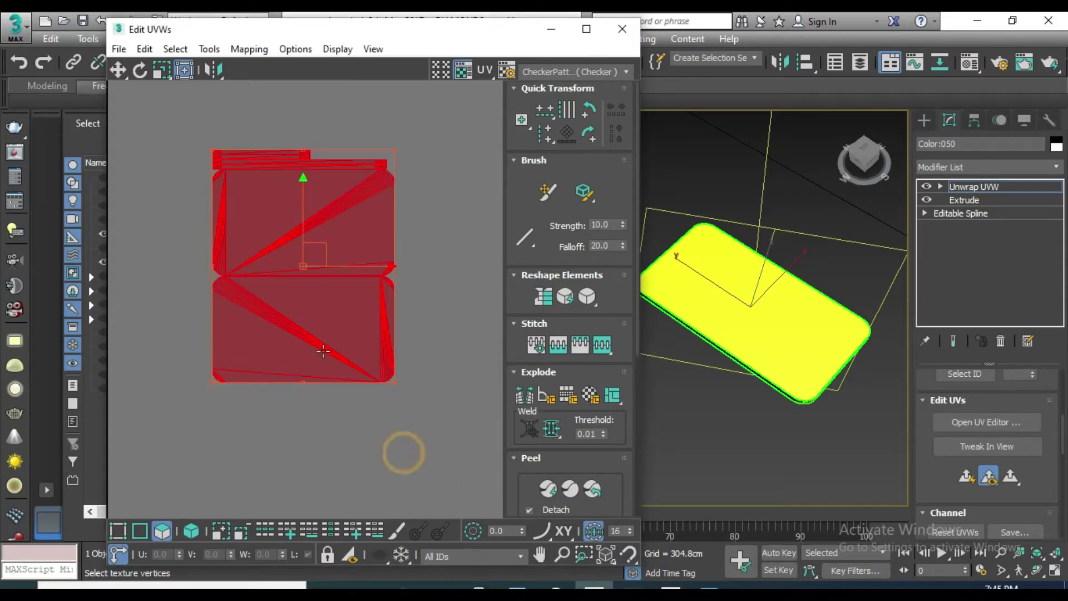
scroll(276, 333, down, 1)
click(275, 333)
drag(359, 445, 158, 316)
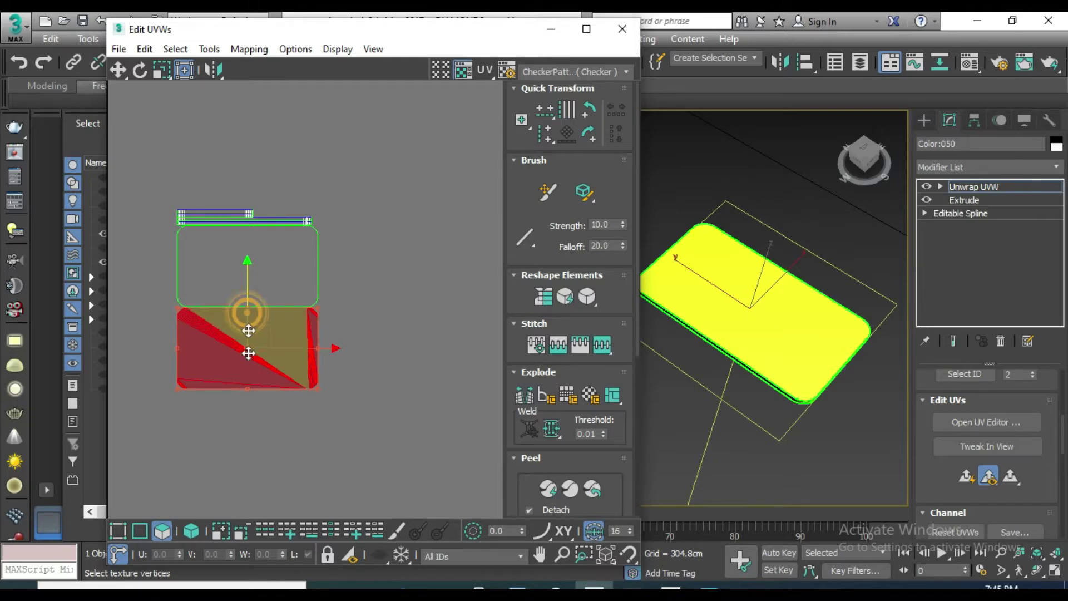
- Shift the lower UV shell down and rotate the upper shell about its centre
drag(248, 313, 249, 382)
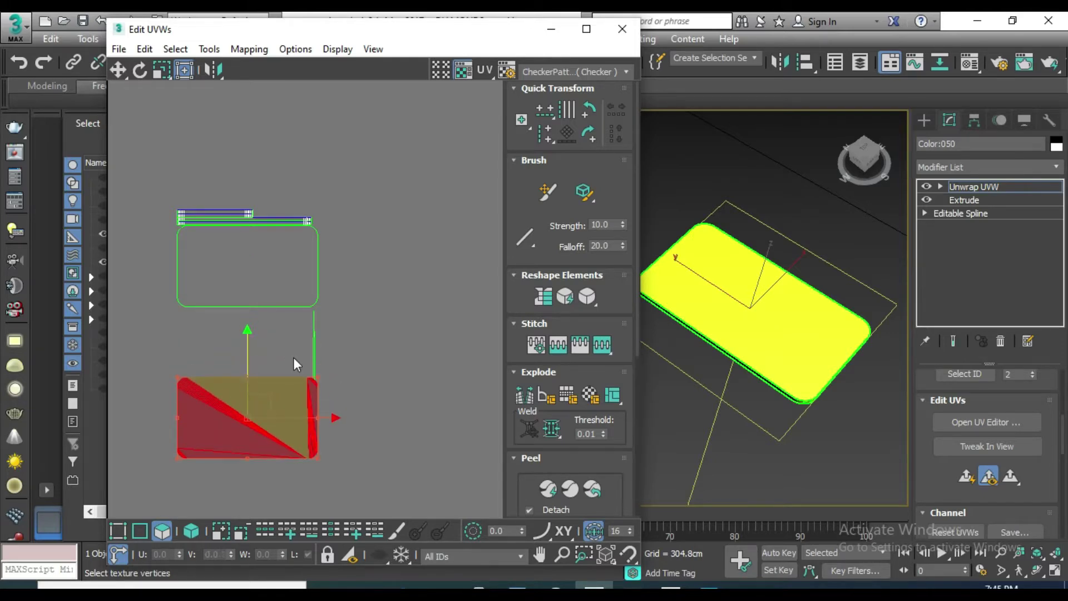
key(ctrl+z)
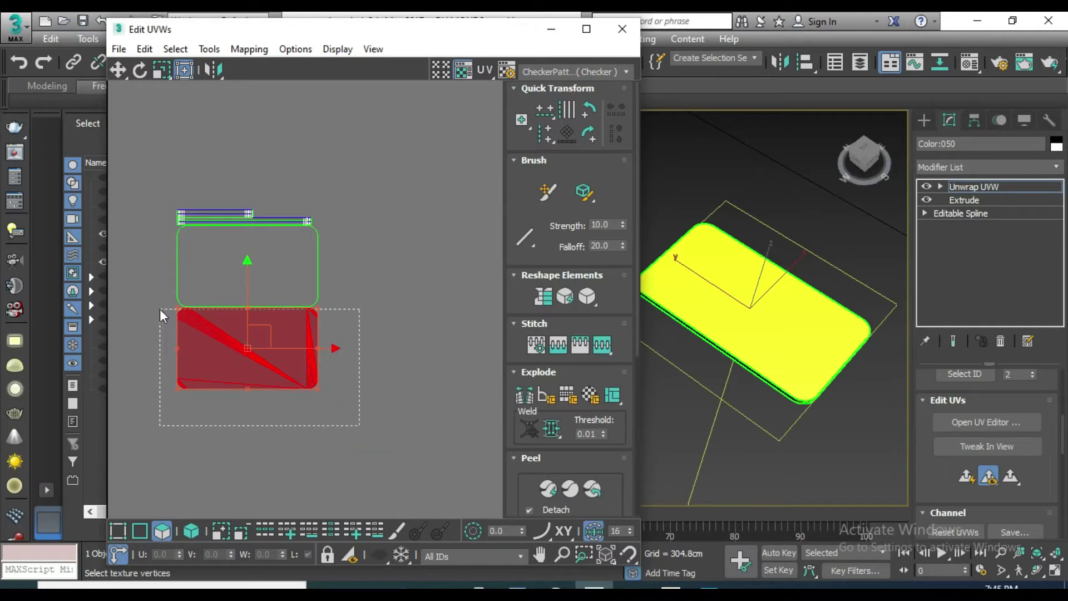
drag(245, 312, 245, 428)
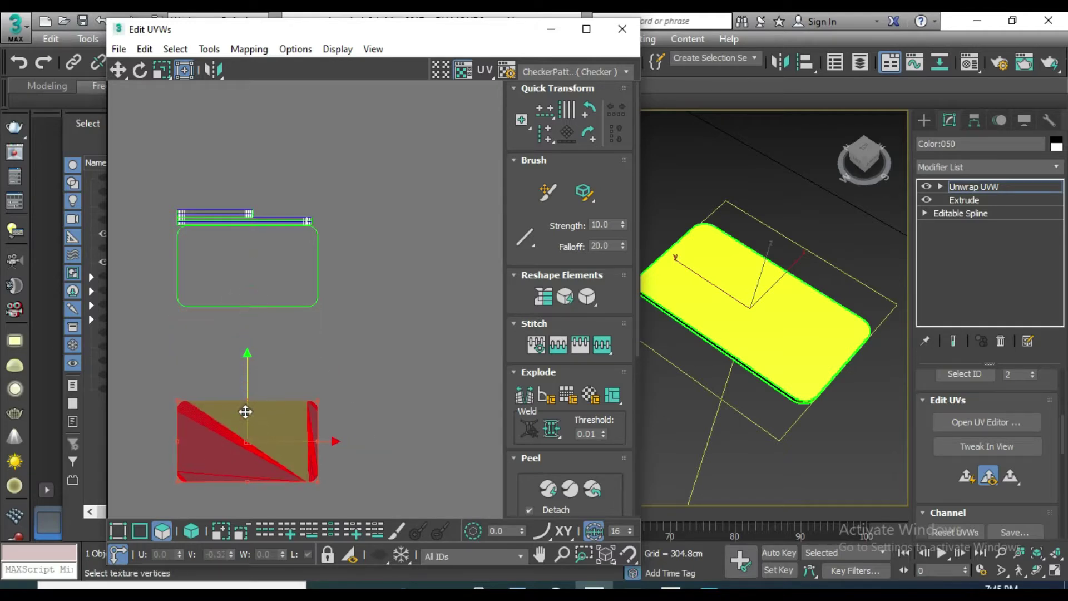
click(757, 342)
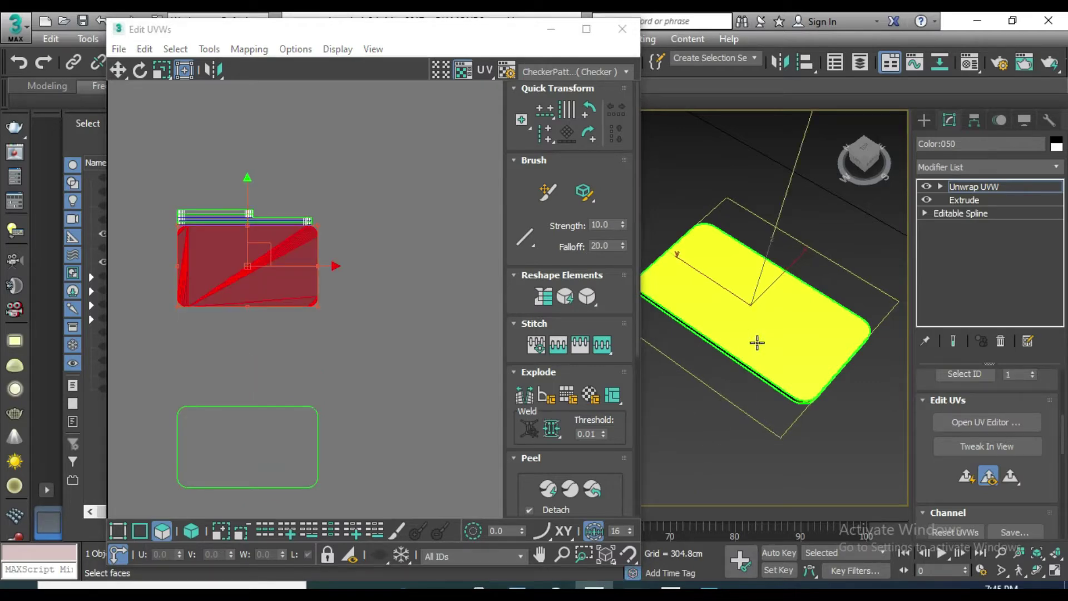
click(247, 229)
mouse_move(243, 248)
mouse_down()
mouse_move(238, 272)
mouse_move(248, 215)
mouse_move(245, 258)
mouse_up()
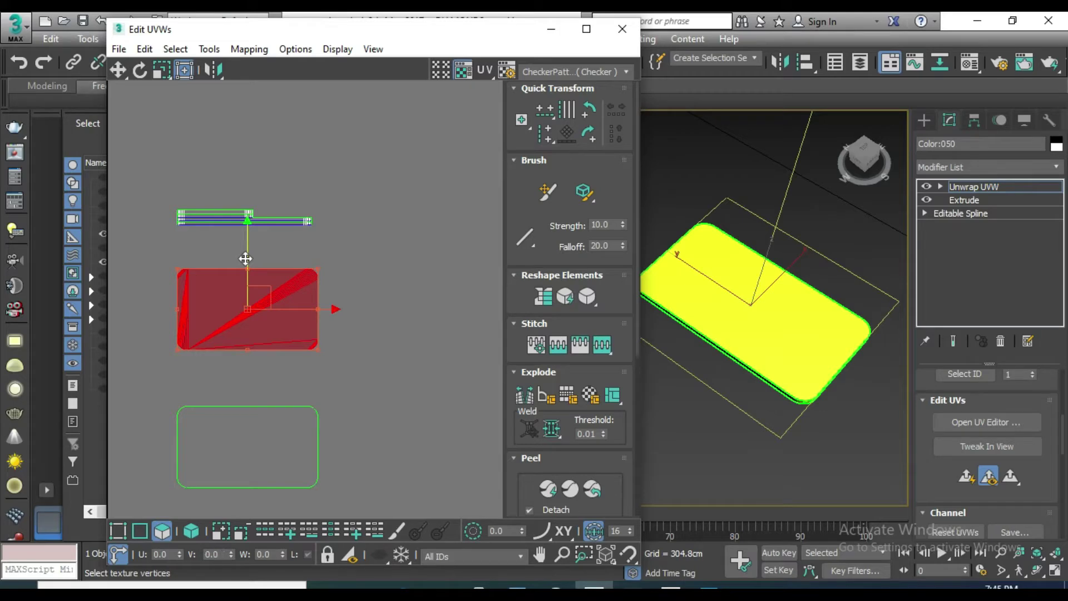
- Select all three UV shells and rotate them 90° with Quick Transform
scroll(378, 198, down, 3)
drag(423, 319, 246, 129)
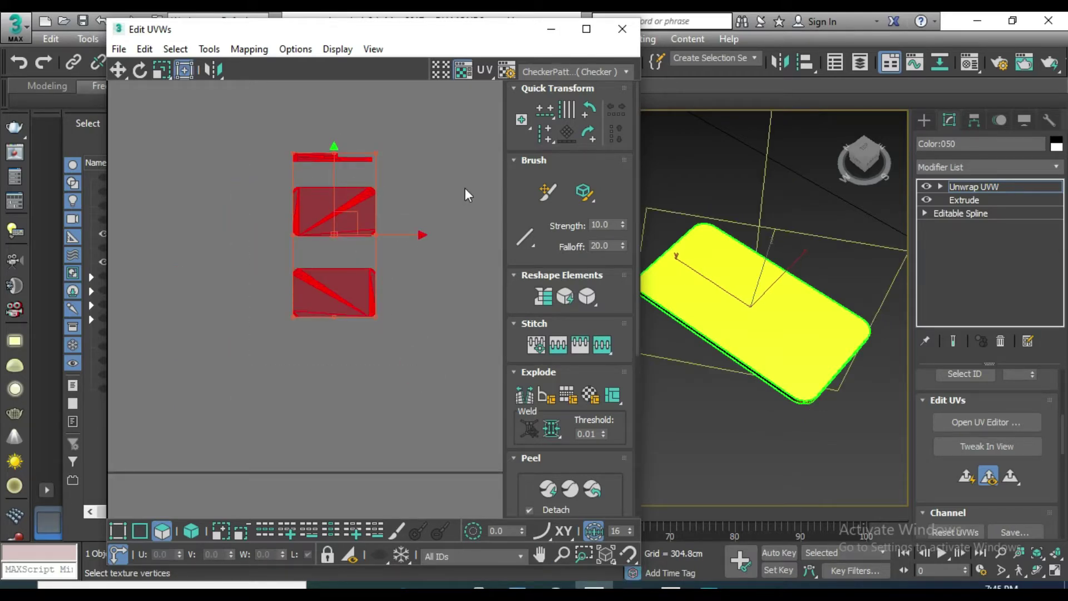
click(590, 111)
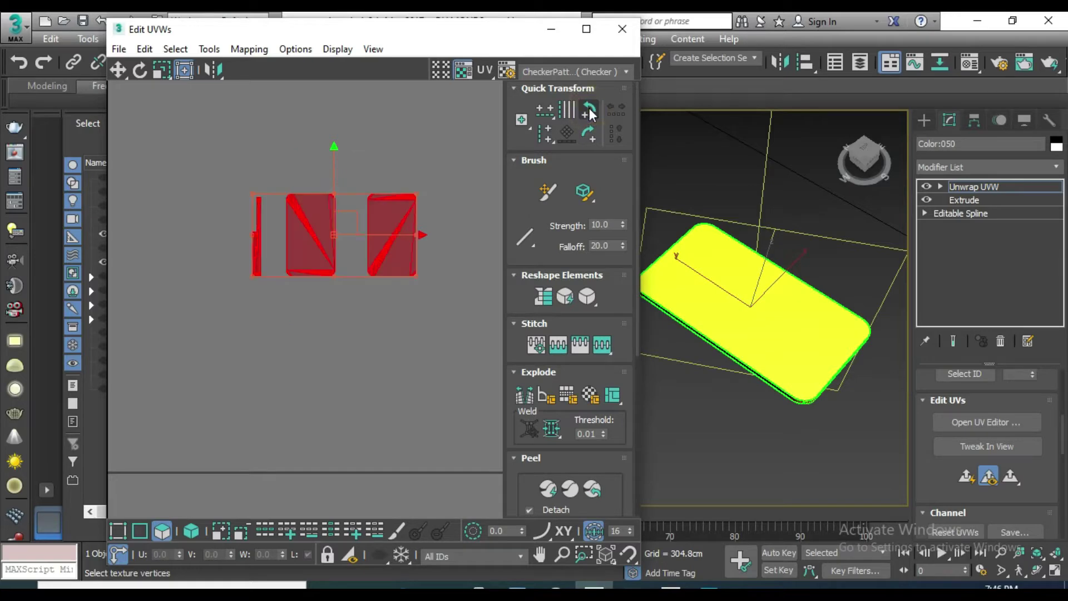
- Recentre the UV view on the shells, then try moving the left strip and undo it
middle_drag(382, 238, 356, 350)
click(731, 346)
click(741, 333)
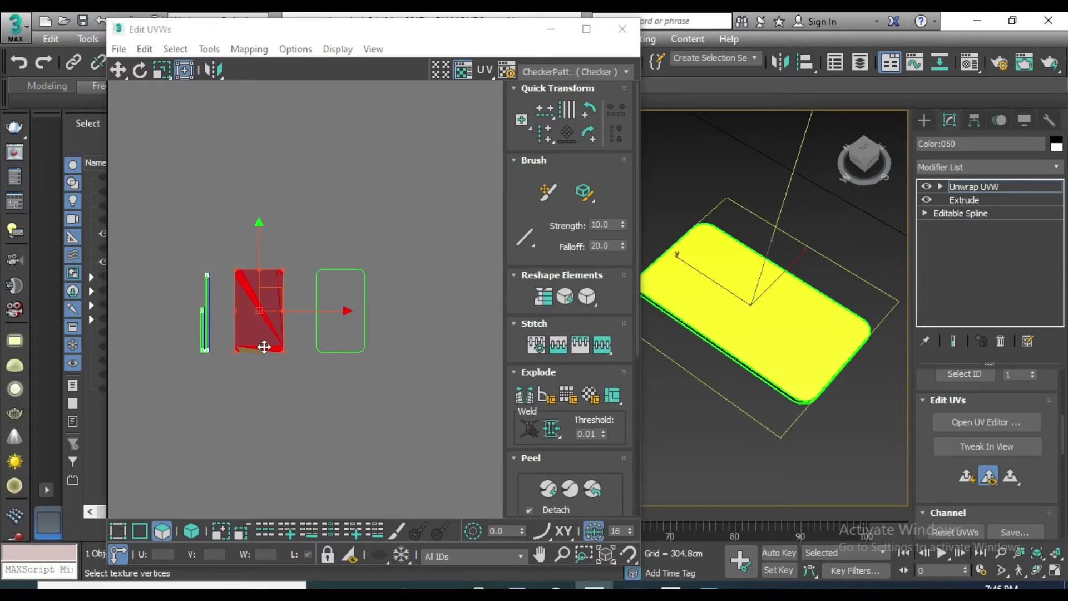
scroll(265, 346, up, 2)
scroll(289, 337, up, 2)
scroll(262, 301, up, 1)
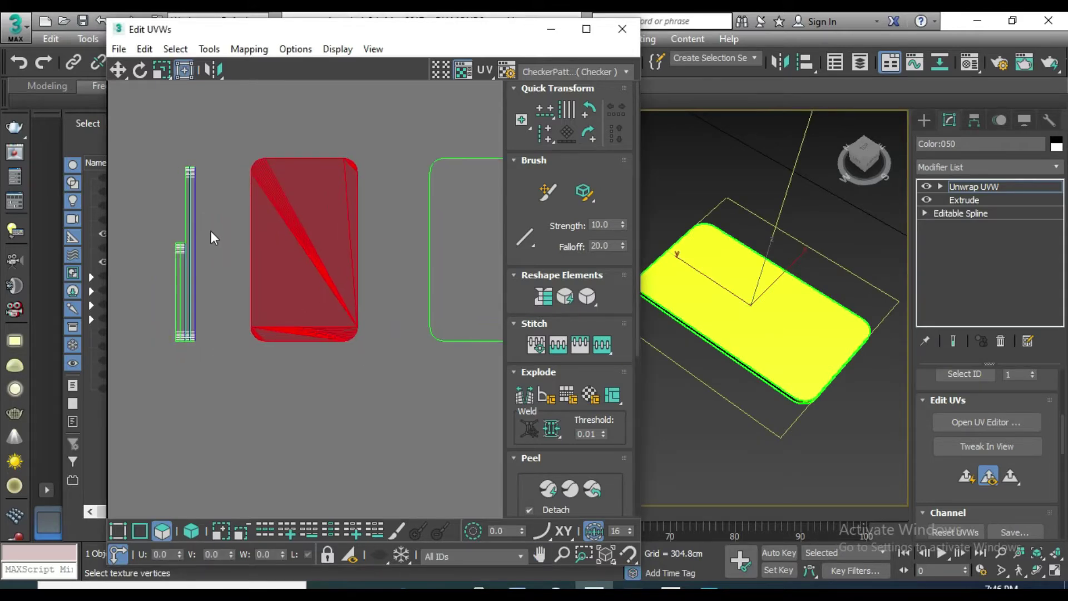
click(194, 254)
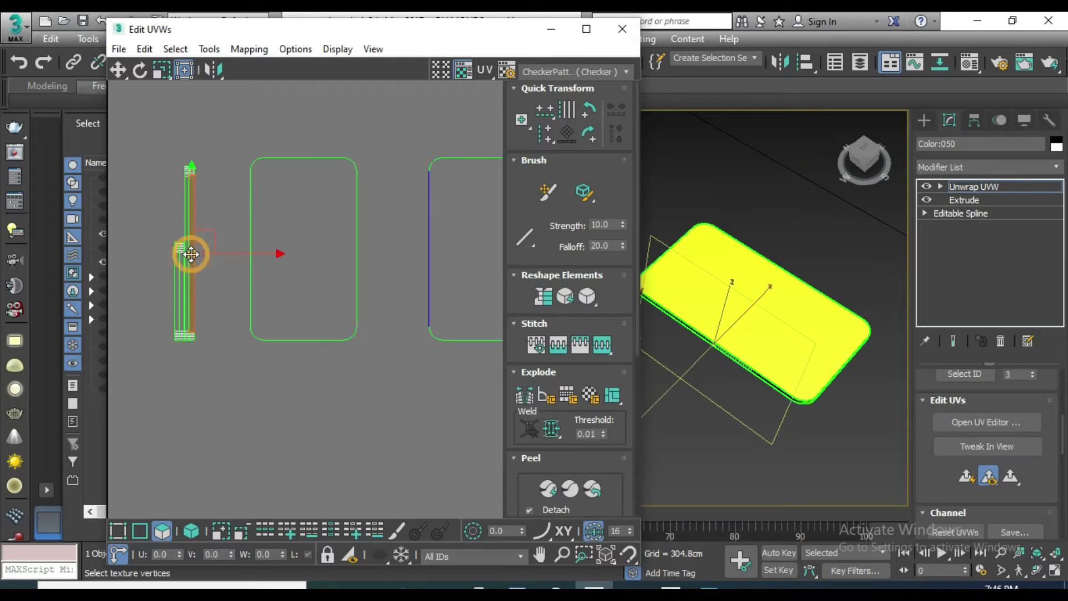
drag(208, 255, 246, 251)
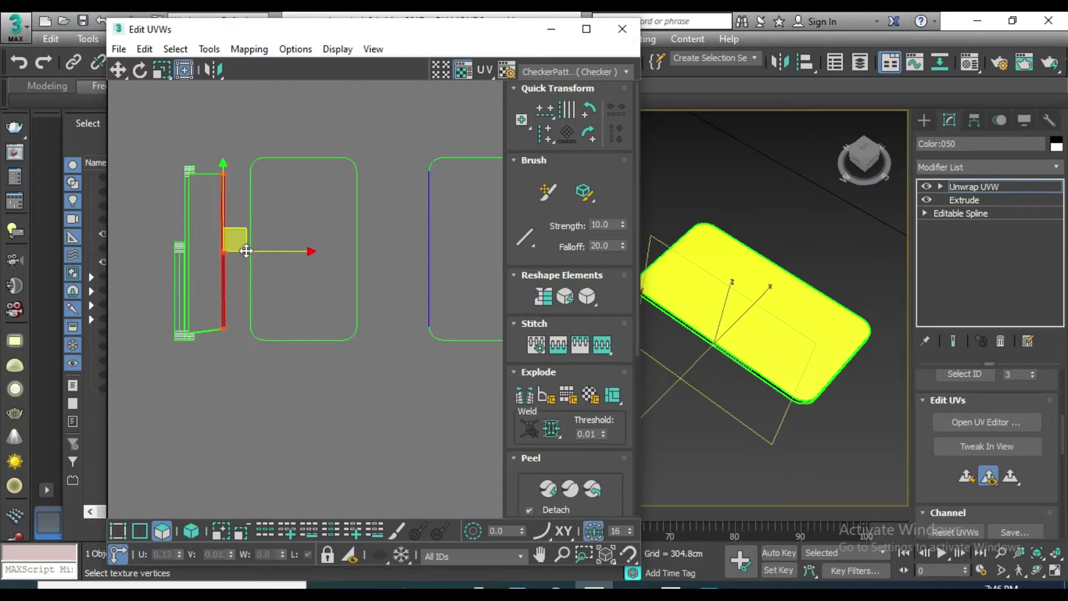
key(ctrl+z)
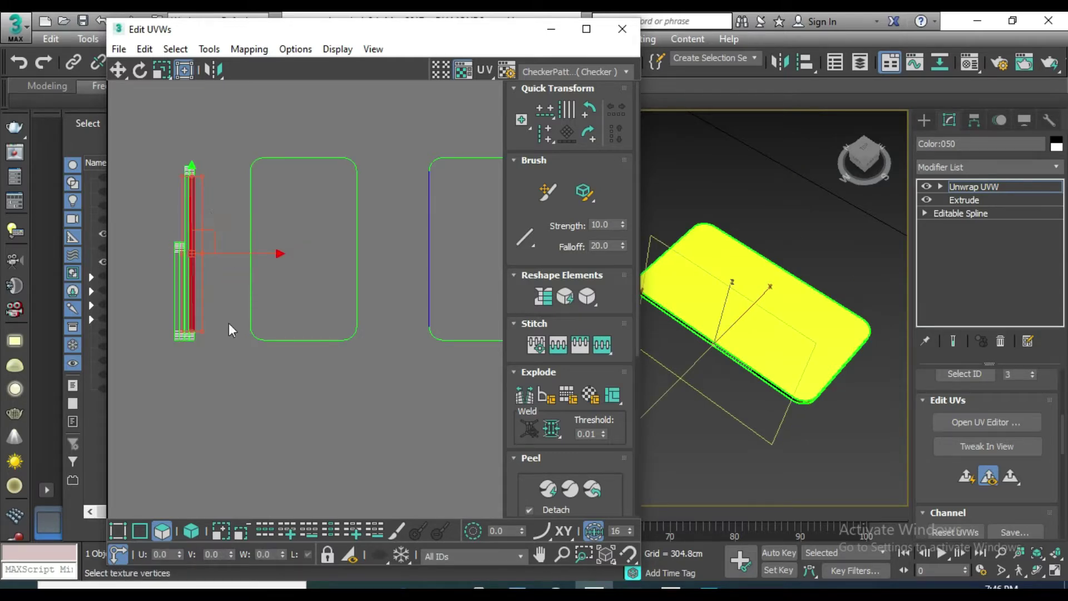
- Pull apart two stacked strips, placing one in the gap between the face shells
drag(211, 354, 202, 152)
mouse_move(231, 252)
mouse_down()
mouse_move(282, 252)
mouse_move(273, 250)
mouse_up()
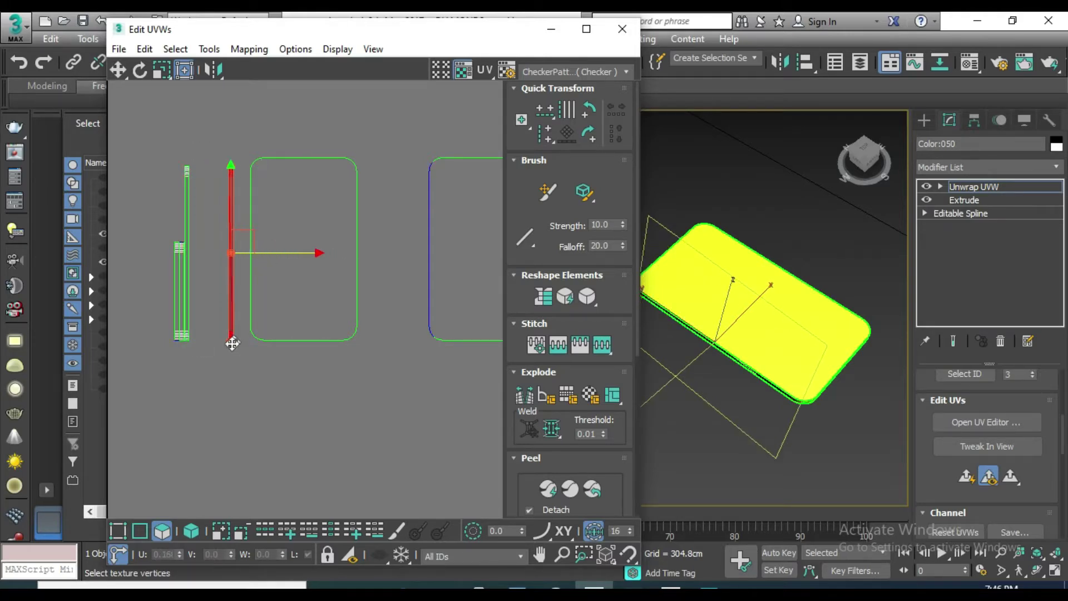
drag(202, 352, 190, 147)
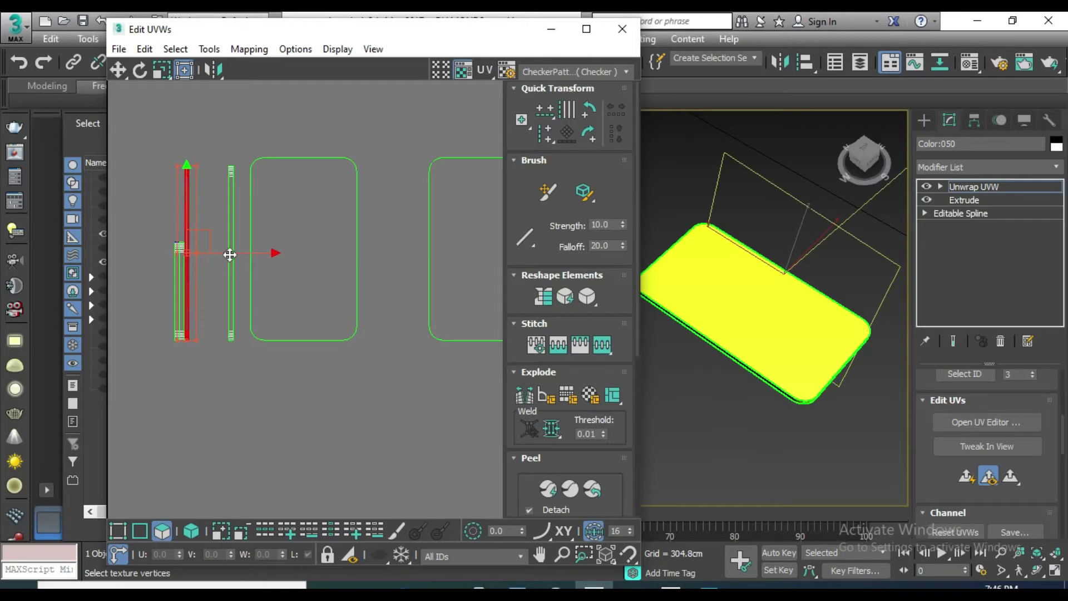
drag(230, 255, 422, 262)
- Move the remaining left strip out to the right, below the face shells
drag(194, 346, 182, 222)
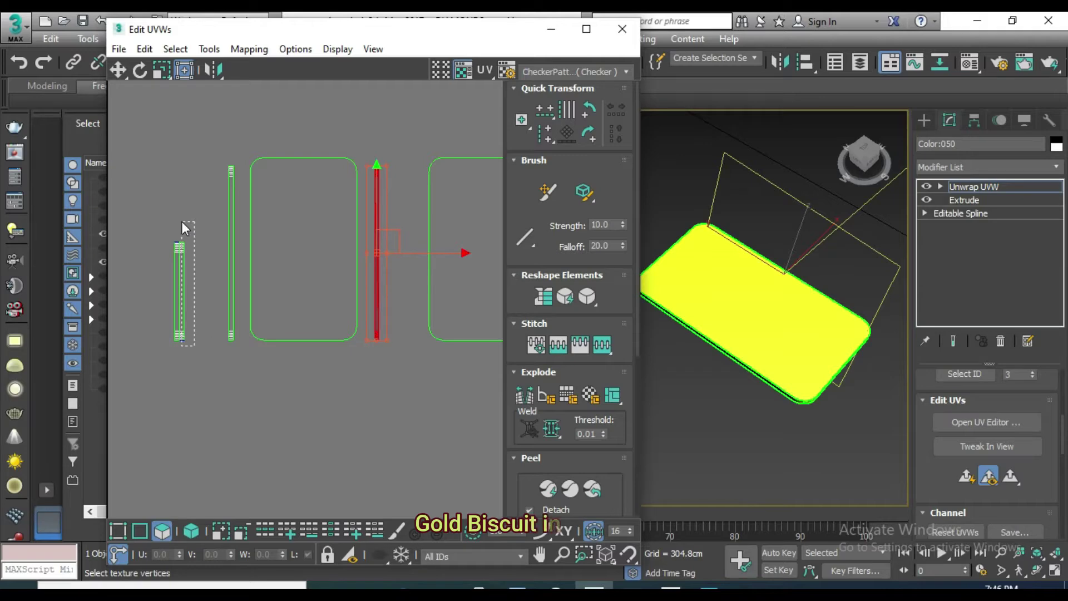
drag(182, 222, 182, 225)
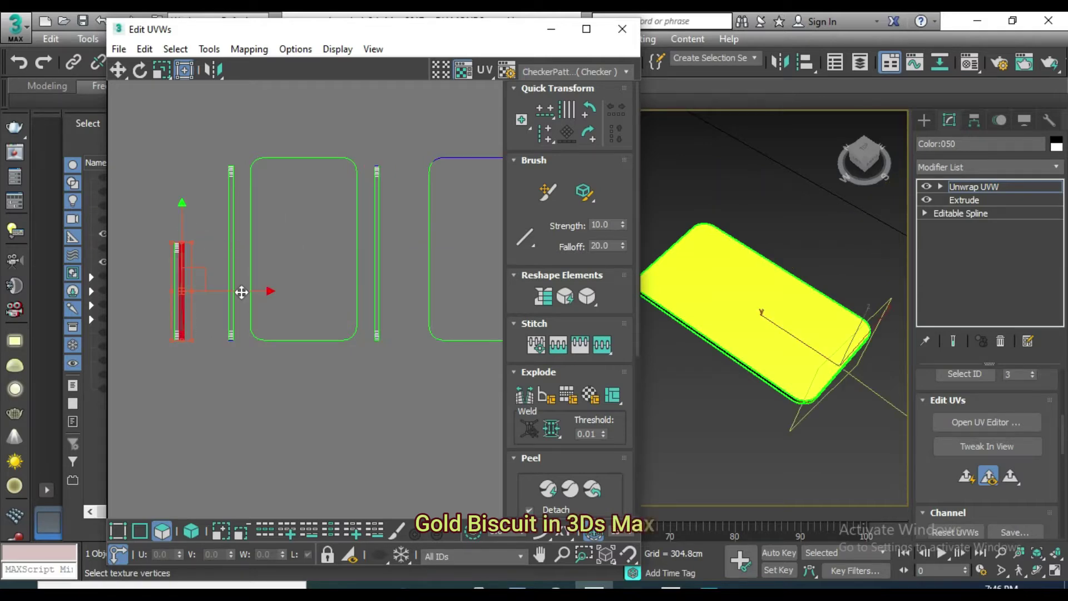
mouse_move(253, 290)
mouse_down()
mouse_move(441, 288)
mouse_move(422, 272)
mouse_move(398, 346)
mouse_move(398, 419)
mouse_up()
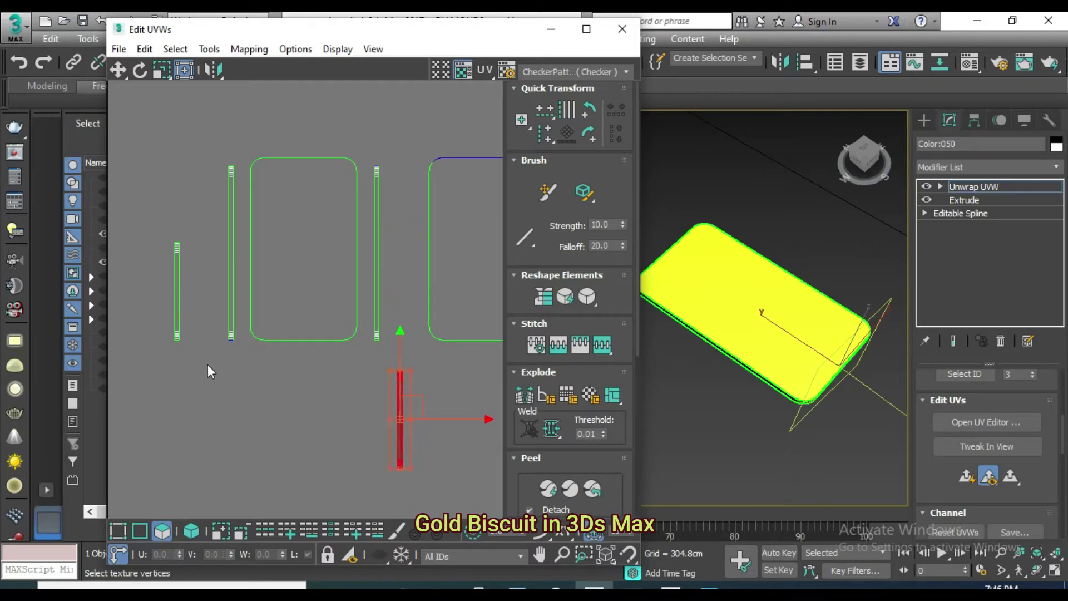
drag(195, 360, 171, 214)
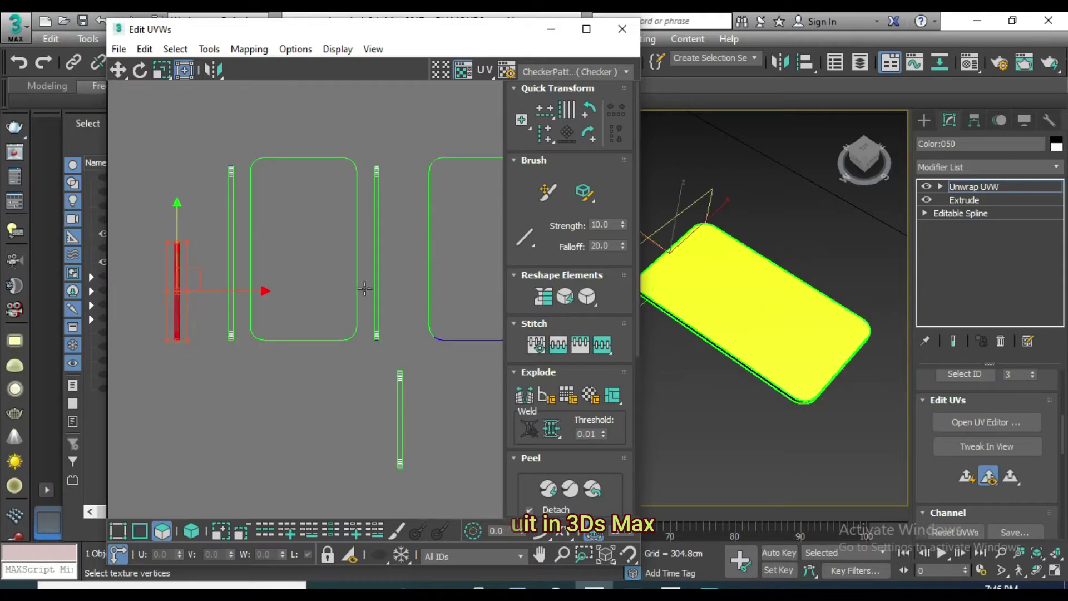
scroll(396, 285, down, 3)
middle_drag(378, 283, 281, 281)
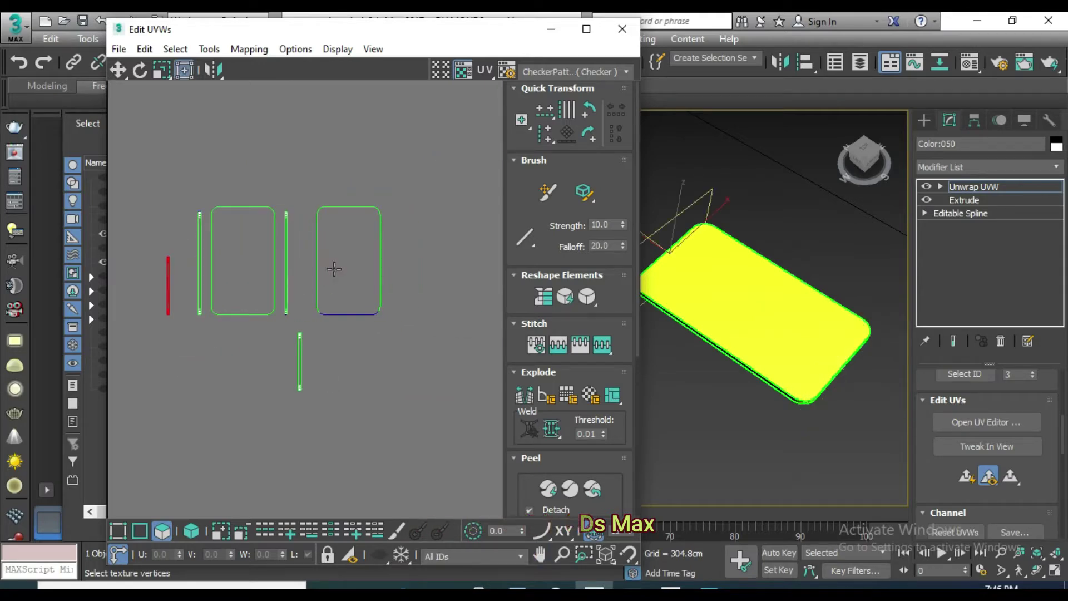
click(386, 374)
- Zoom to the left face shell and pick the strip's matching edge in Edge mode
click(751, 289)
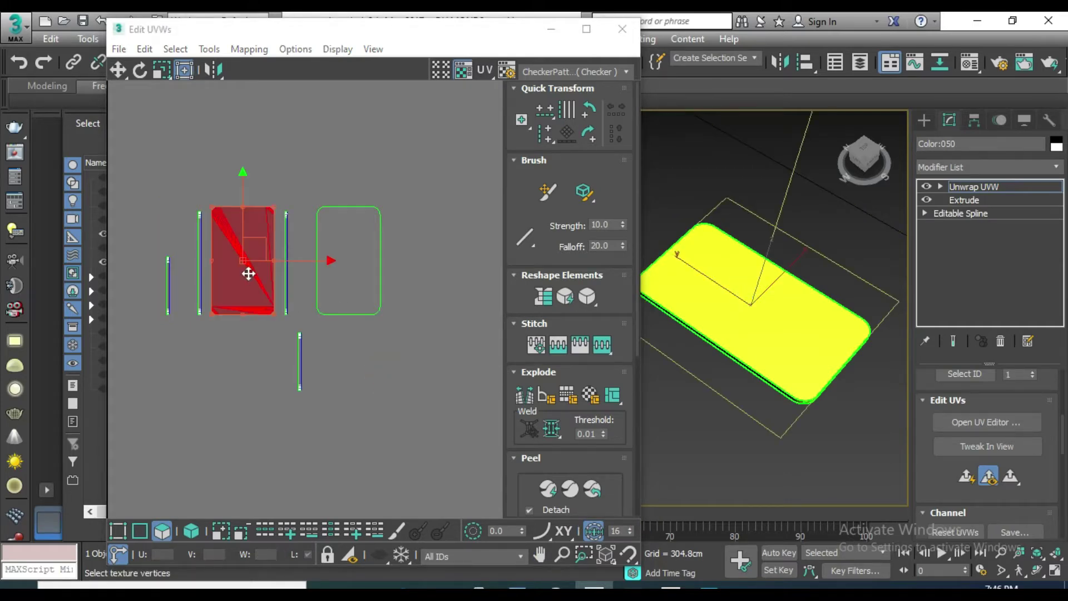
scroll(248, 272, up, 3)
middle_drag(267, 278, 338, 300)
key(ctrl+f)
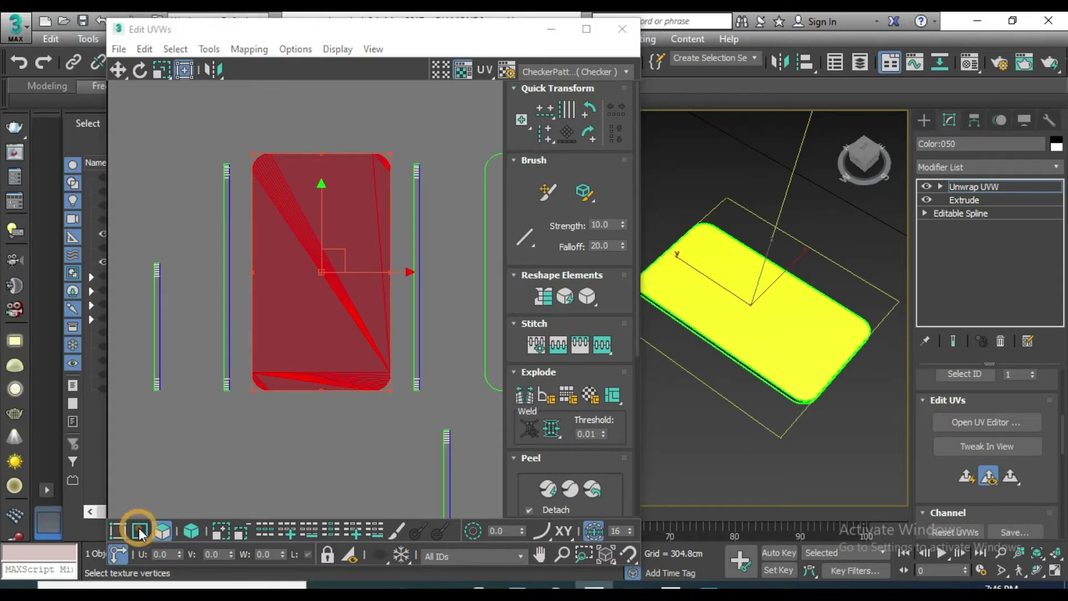
click(553, 345)
key(2)
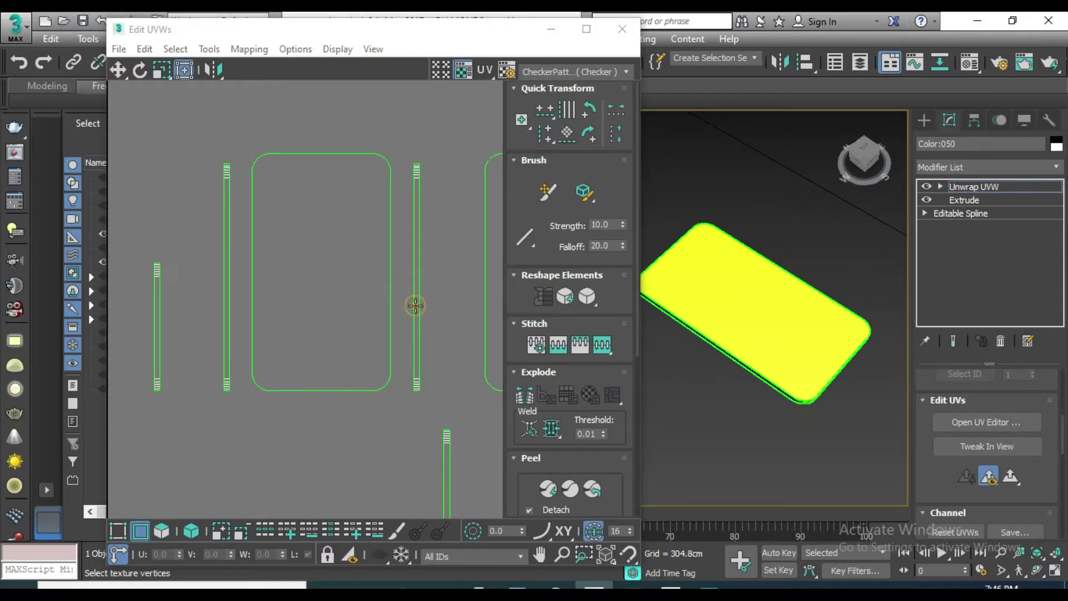
click(416, 306)
middle_drag(415, 304, 411, 304)
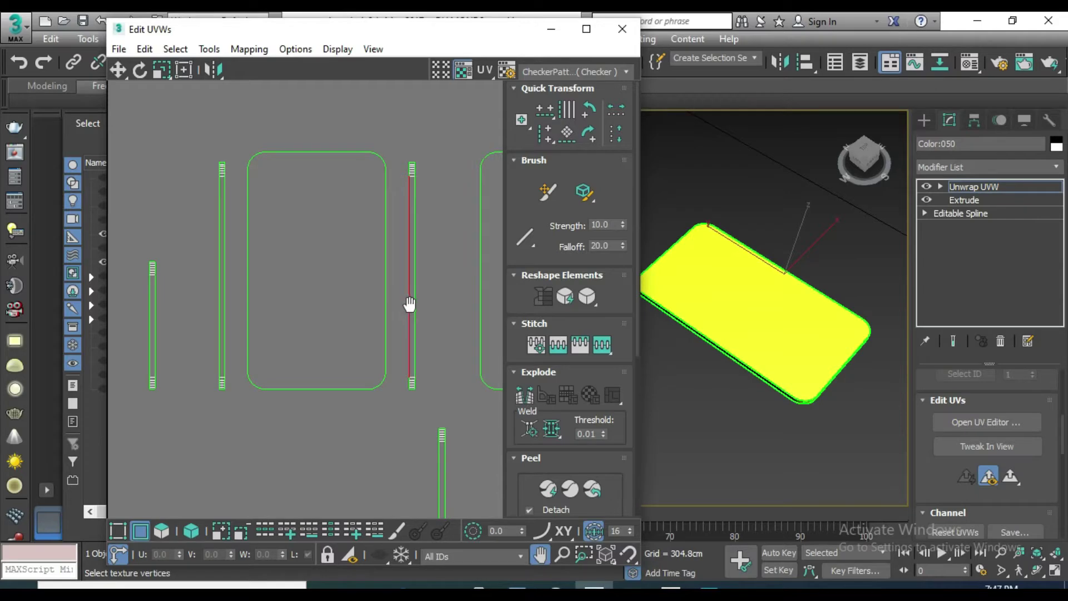
click(224, 300)
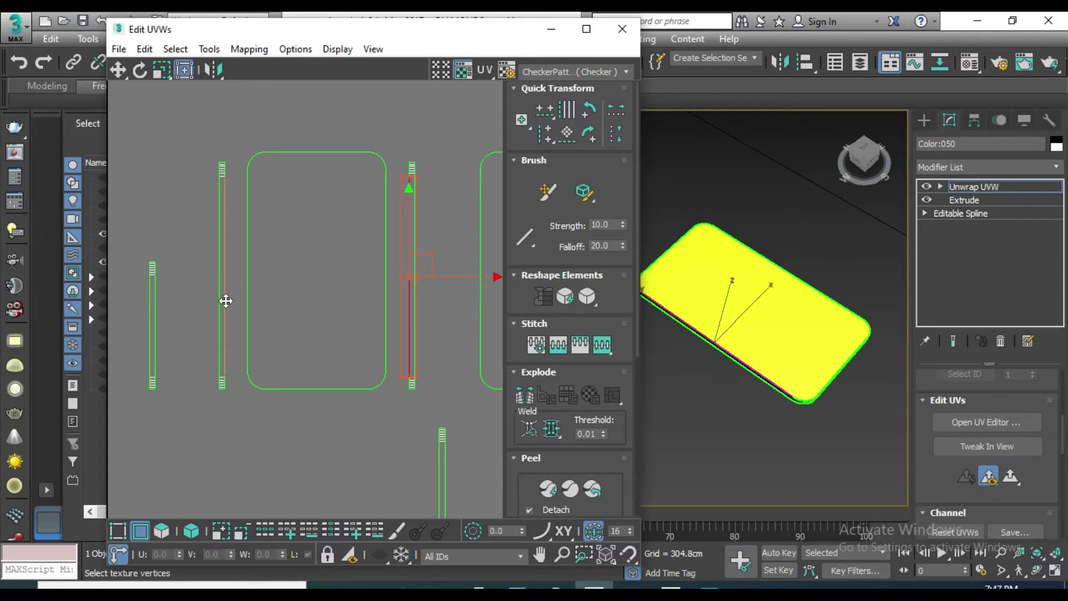
click(218, 301)
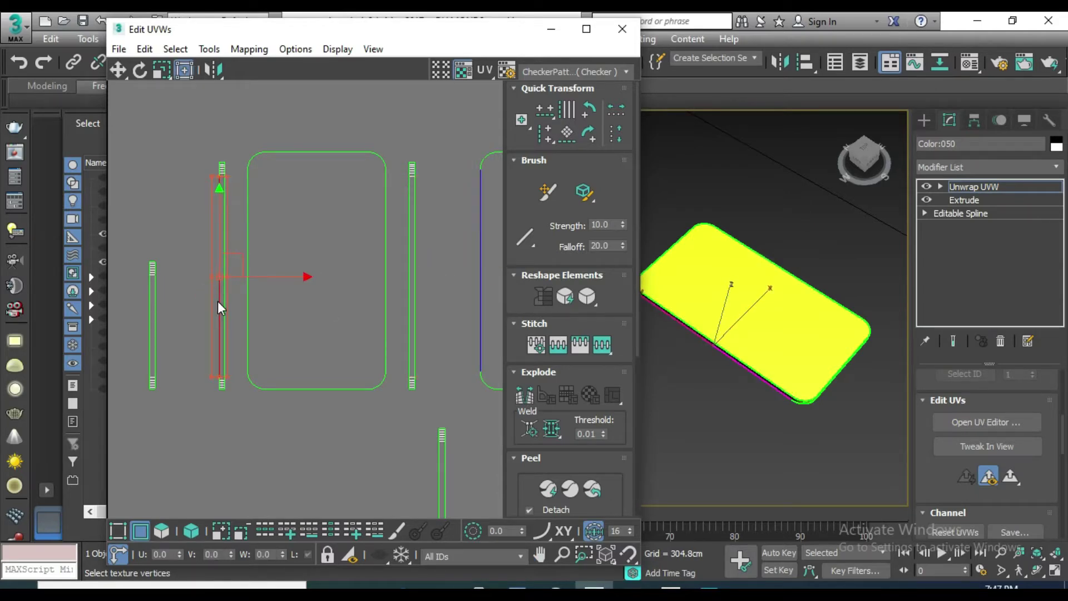
click(415, 303)
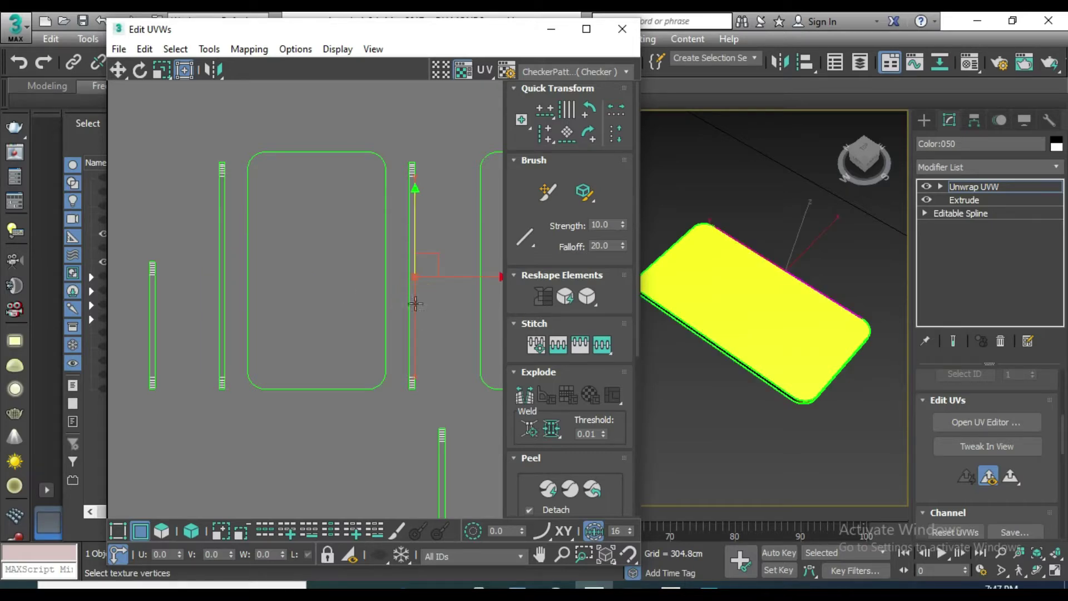
drag(417, 233, 412, 217)
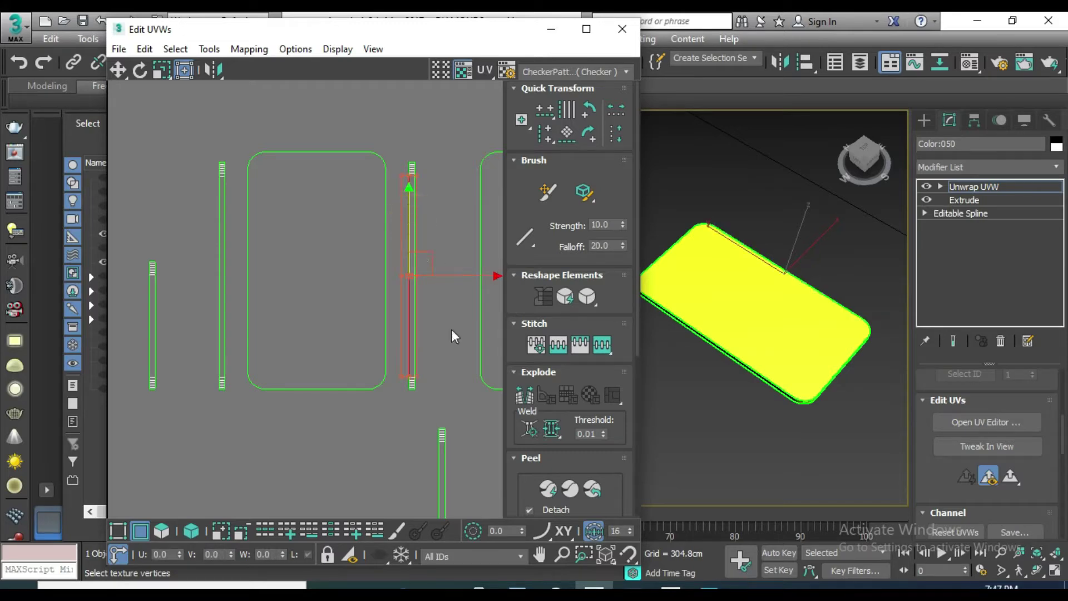
- Slide the narrow strip left until it lines up with the face shell's straight edge
drag(410, 146, 437, 393)
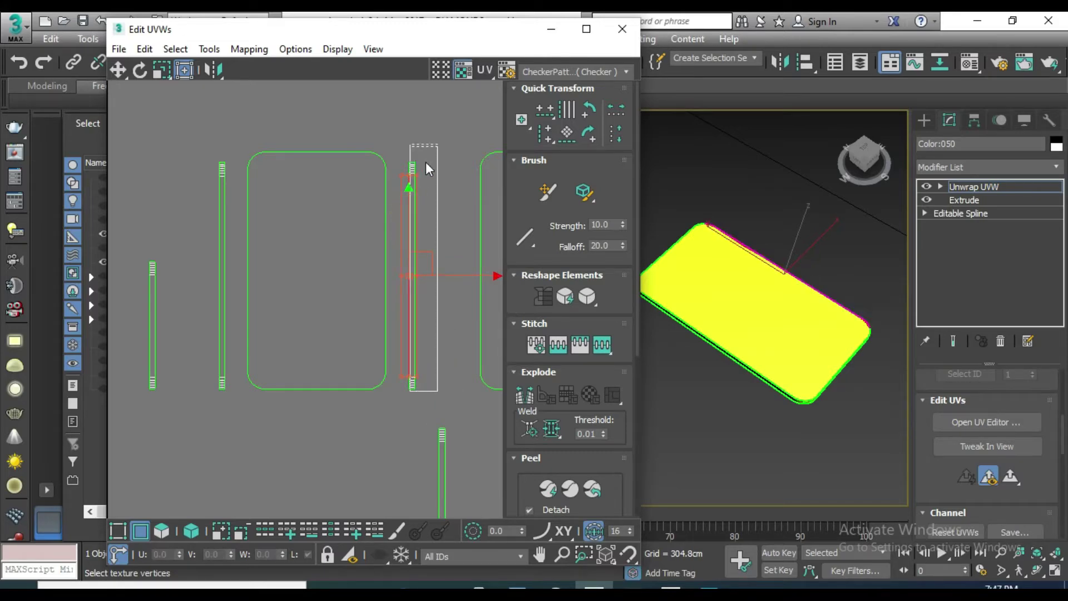
mouse_move(226, 403)
mouse_down()
mouse_move(194, 140)
mouse_move(195, 246)
mouse_up()
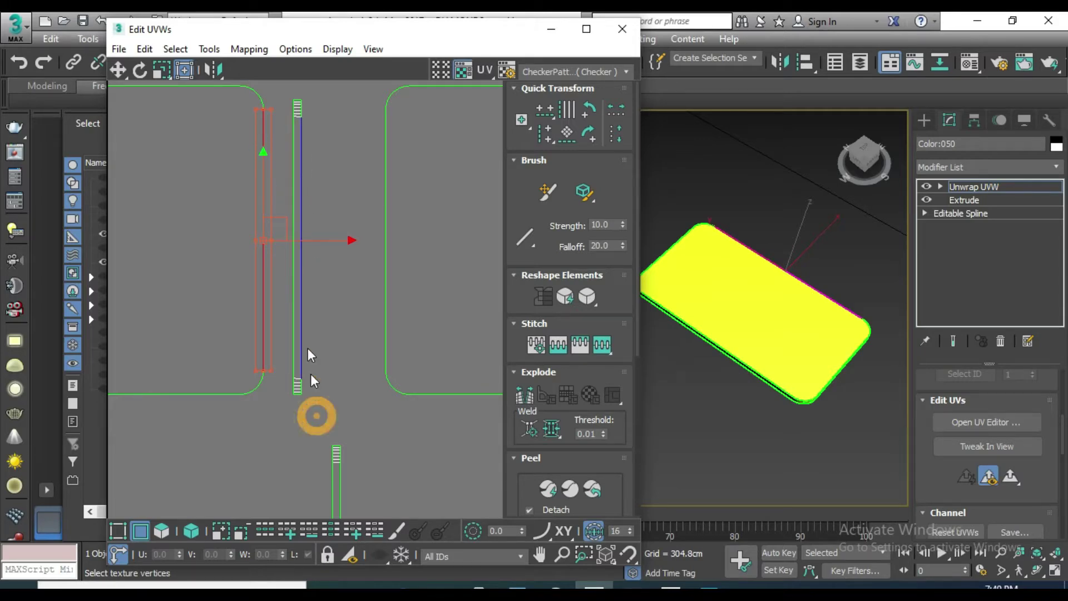
key(ctrl+shift+s)
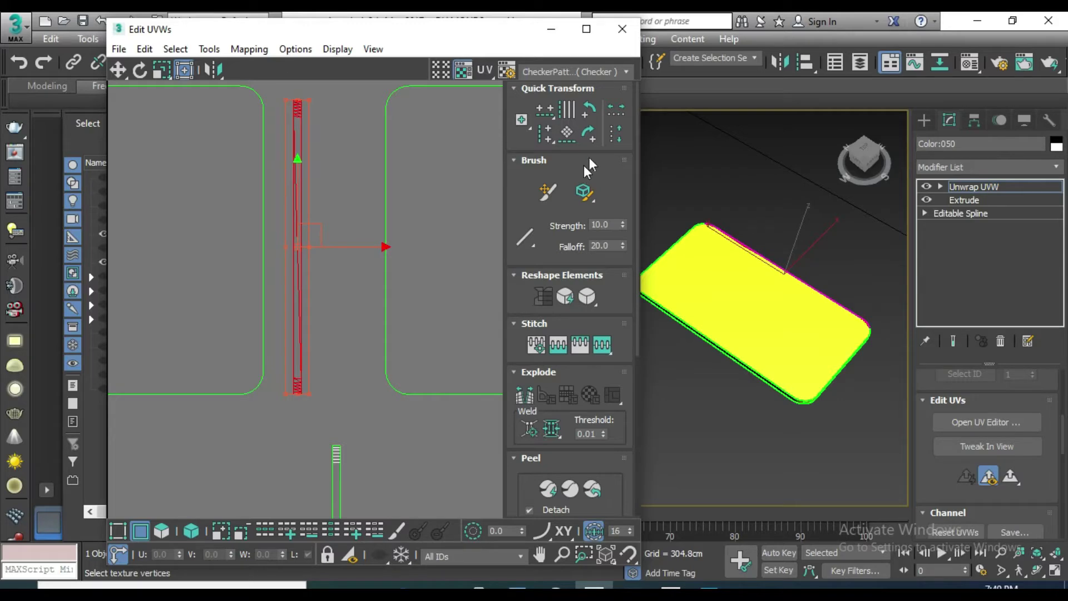
click(590, 109)
drag(343, 249, 317, 246)
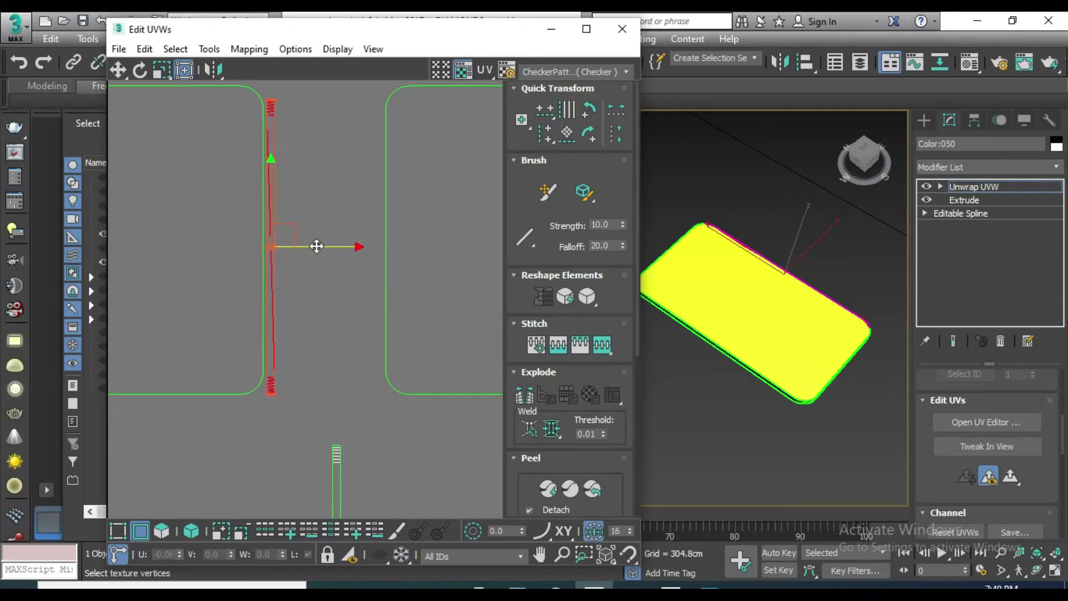
scroll(262, 238, up, 3)
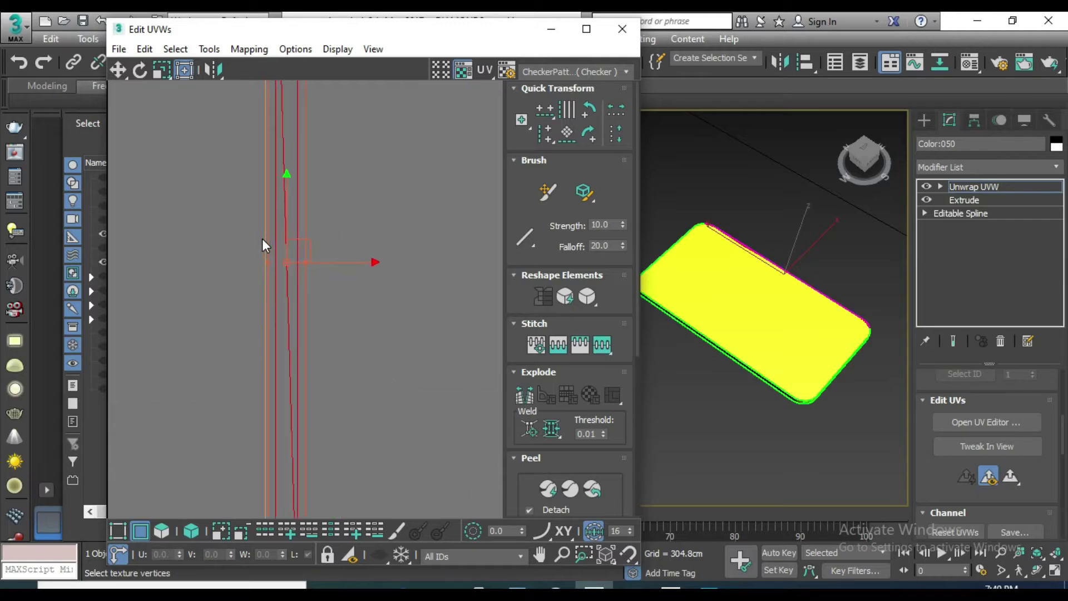
click(322, 262)
drag(322, 262, 320, 262)
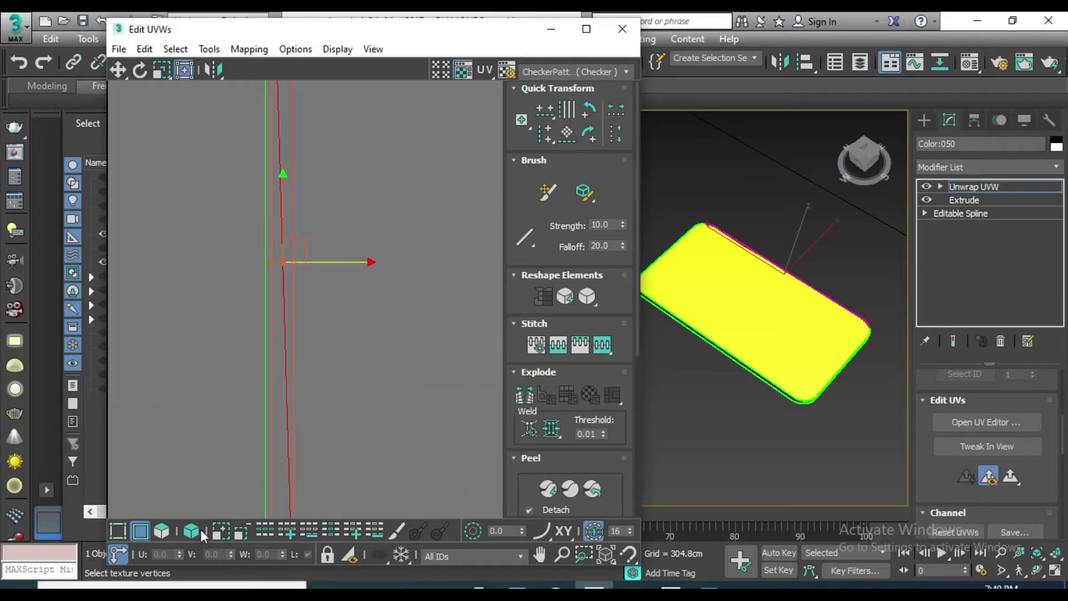
click(265, 404)
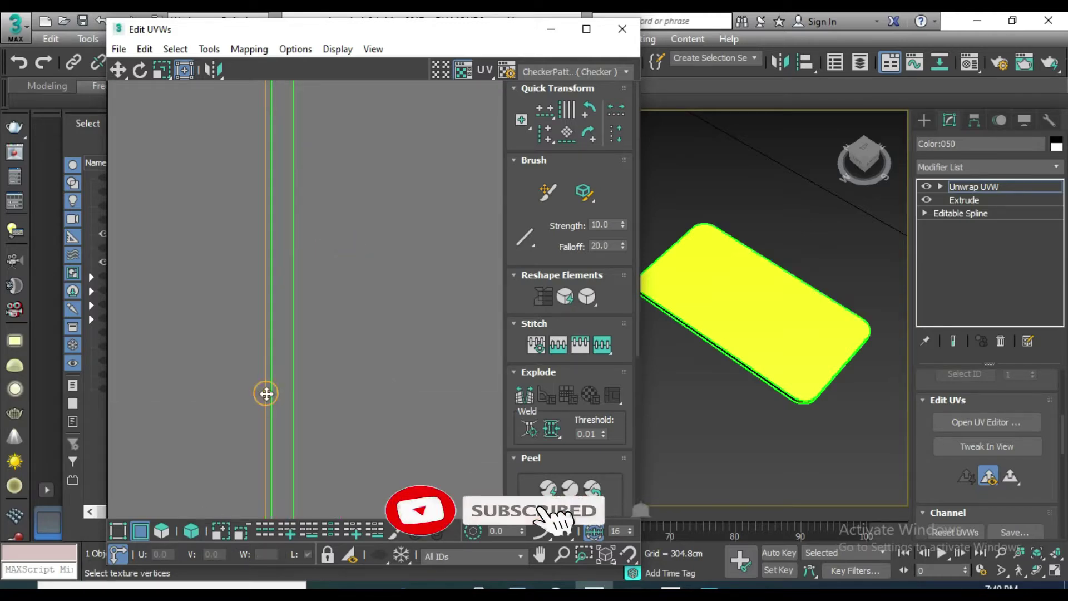
scroll(317, 393, down, 2)
scroll(317, 394, down, 1)
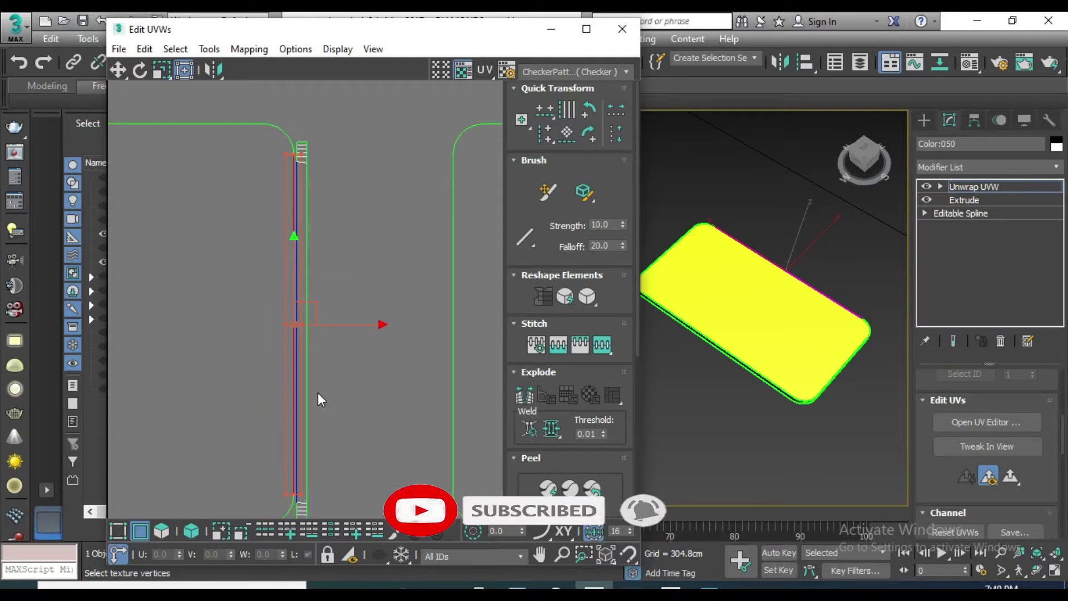
- Stitch the strip's edge onto the face shell with Stitch Custom
click(600, 345)
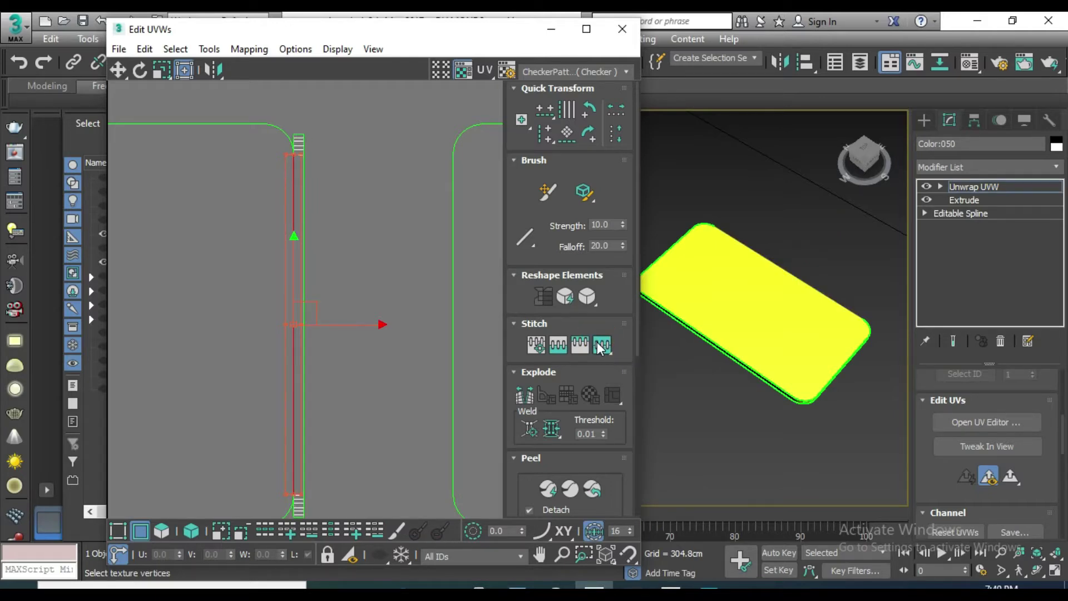
scroll(306, 174, up, 3)
scroll(306, 174, down, 1)
click(348, 191)
- Move the left vertical strip against the rectangle's left edge
scroll(355, 193, down, 3)
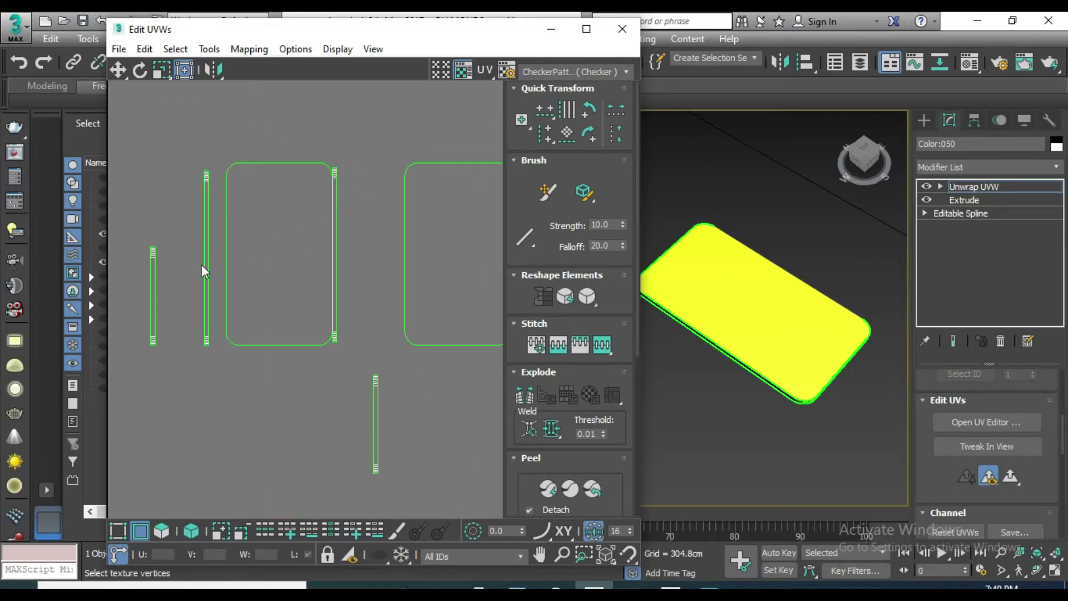
click(207, 300)
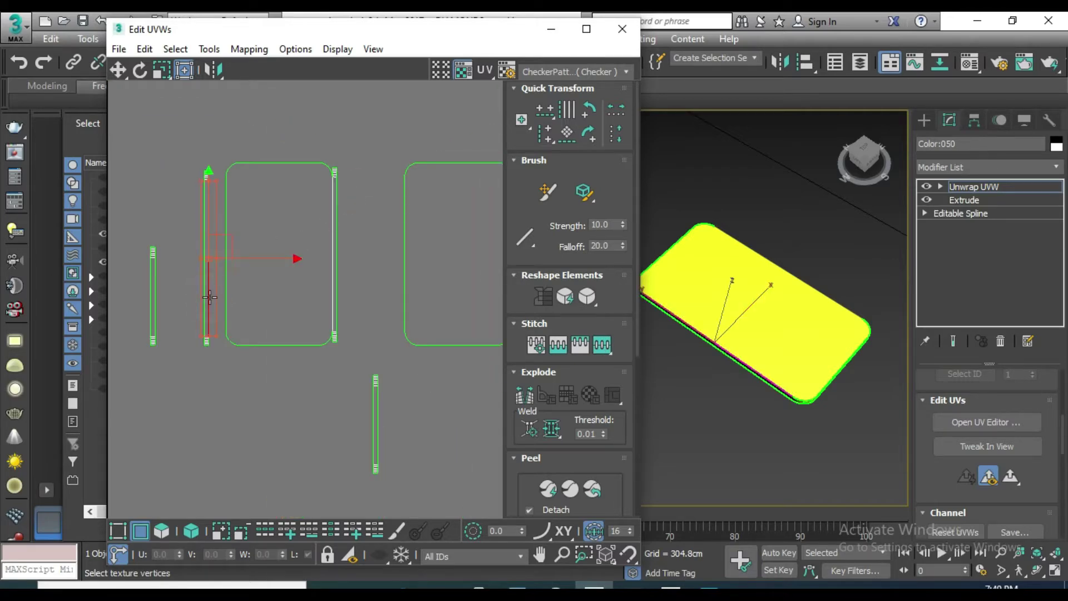
click(225, 281)
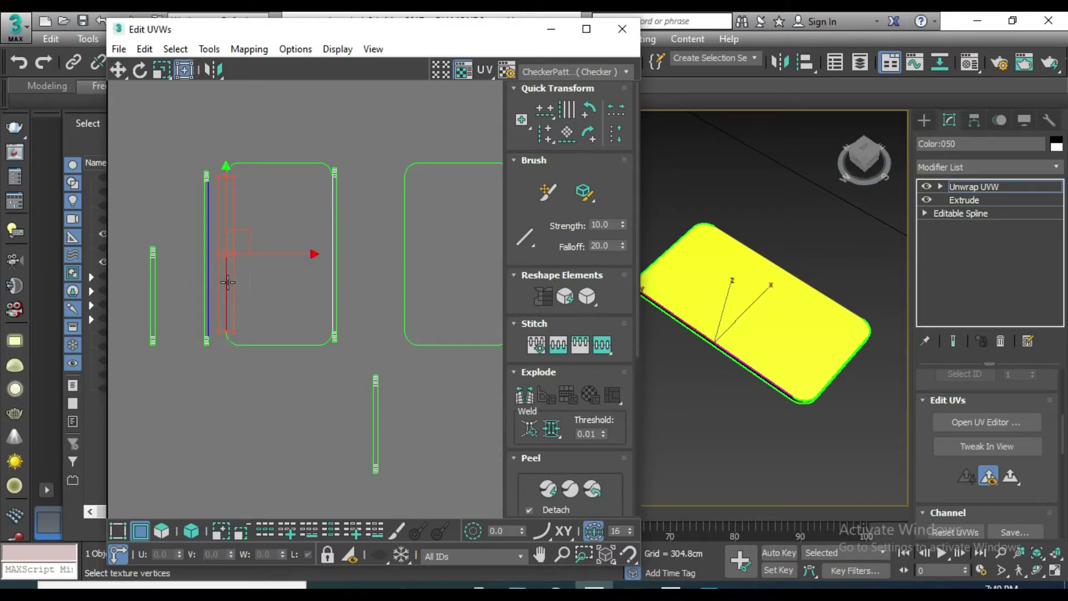
drag(191, 145, 220, 370)
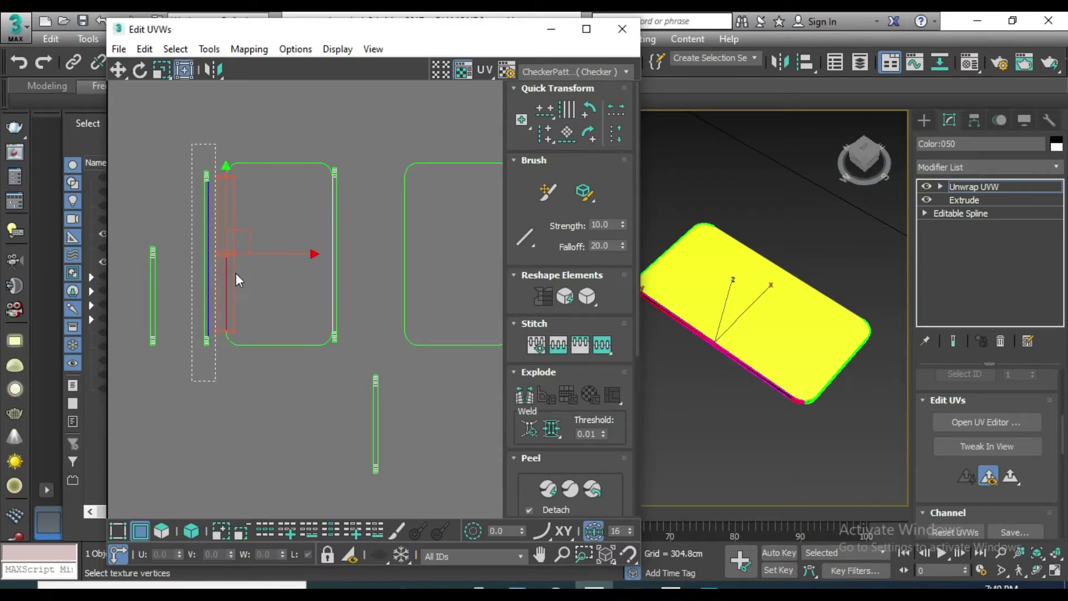
drag(246, 258, 260, 257)
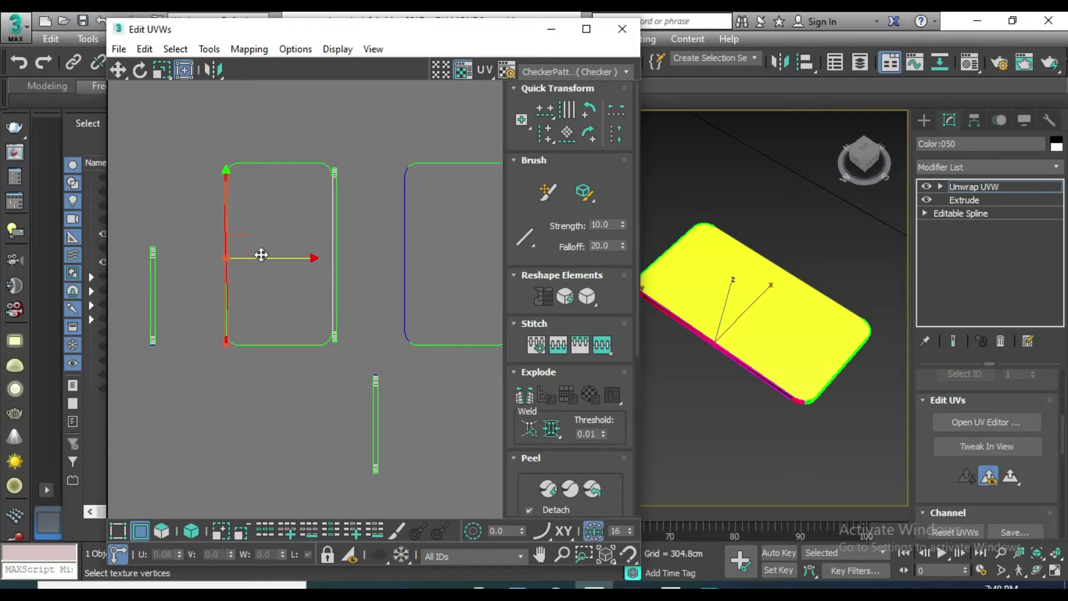
- Stitch the strip to the rectangle's left edge with Stitch Custom
scroll(236, 247, up, 3)
click(277, 279)
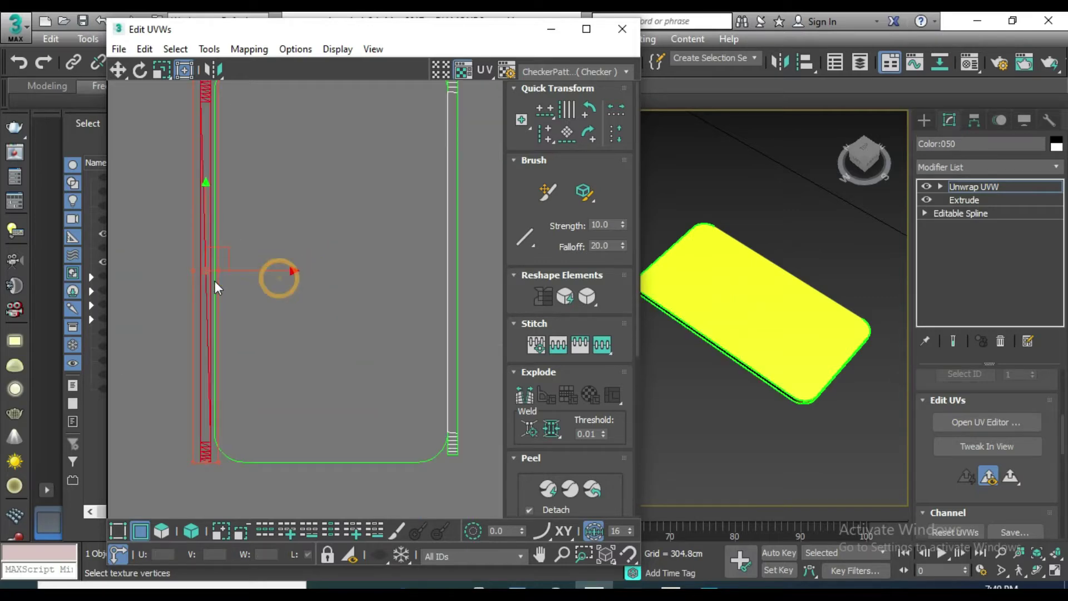
click(215, 268)
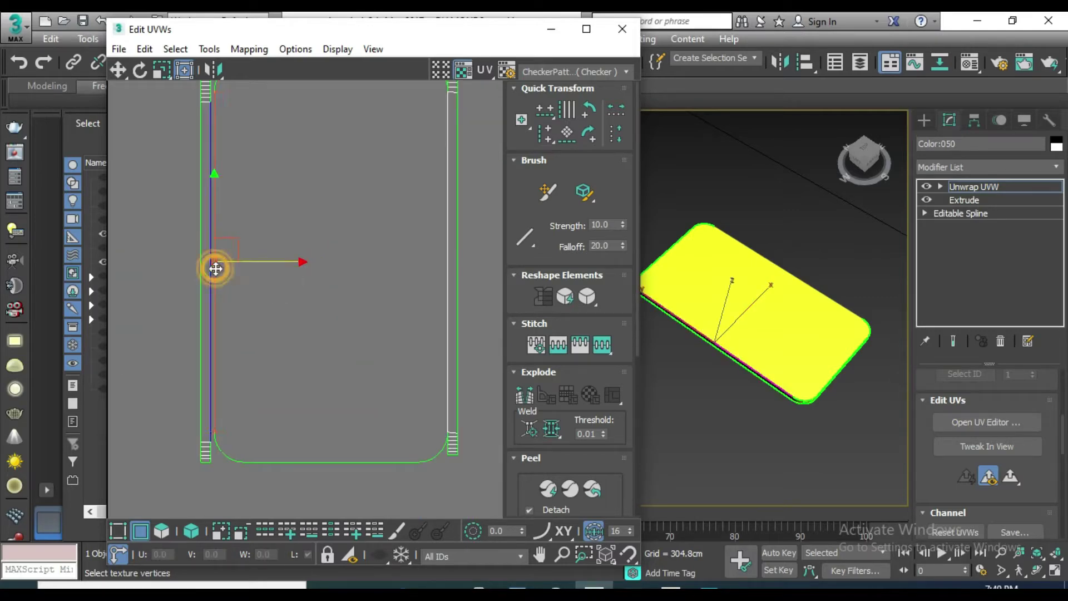
click(602, 345)
scroll(292, 313, down, 2)
scroll(293, 312, down, 2)
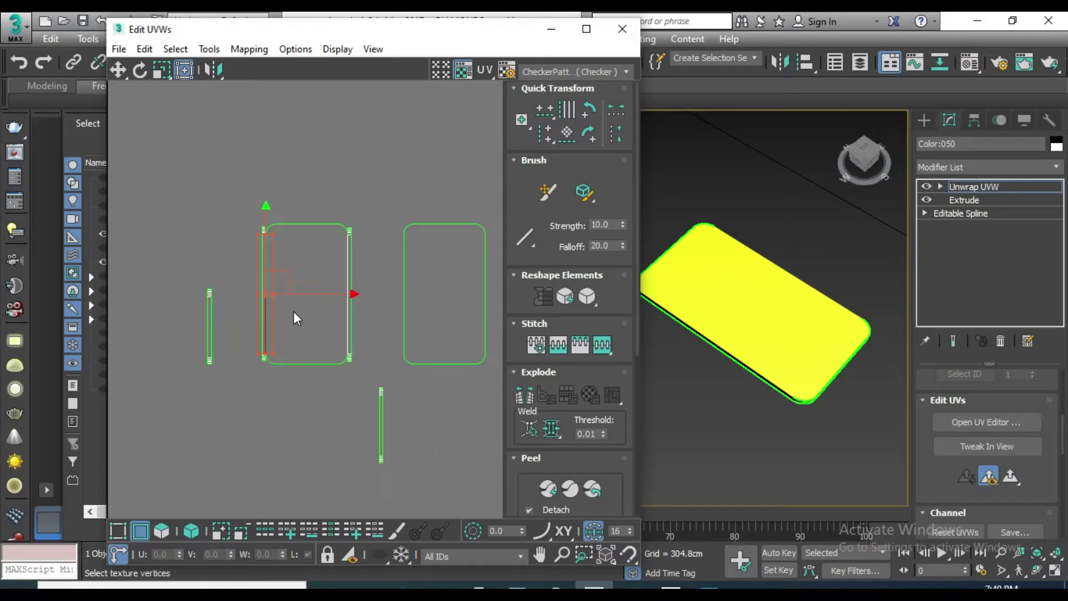
click(381, 438)
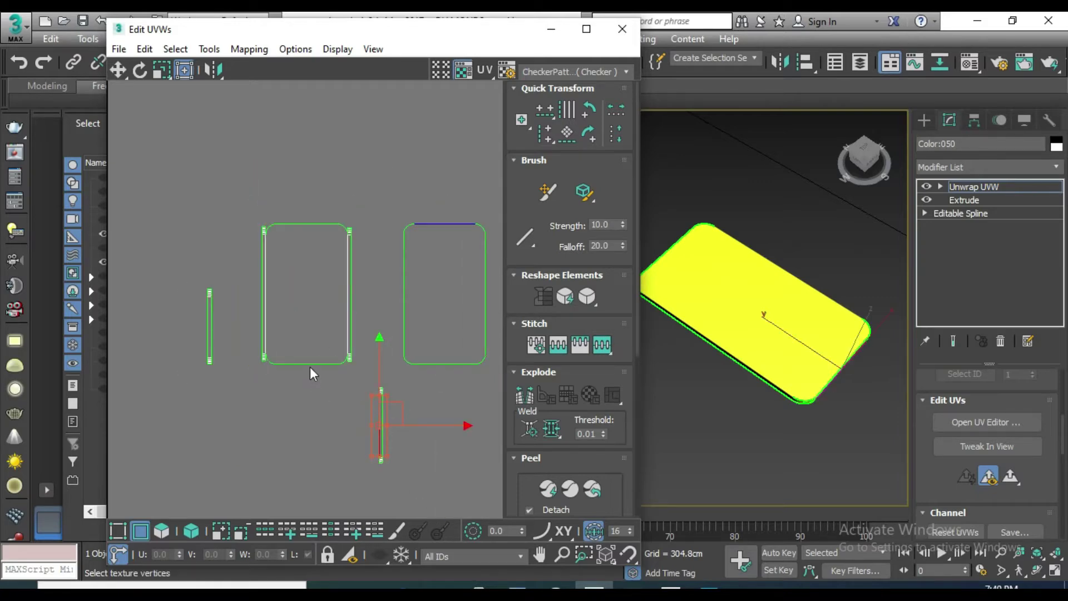
- Move the small strip into place just under the shell's bottom edge
click(306, 364)
drag(410, 485, 363, 376)
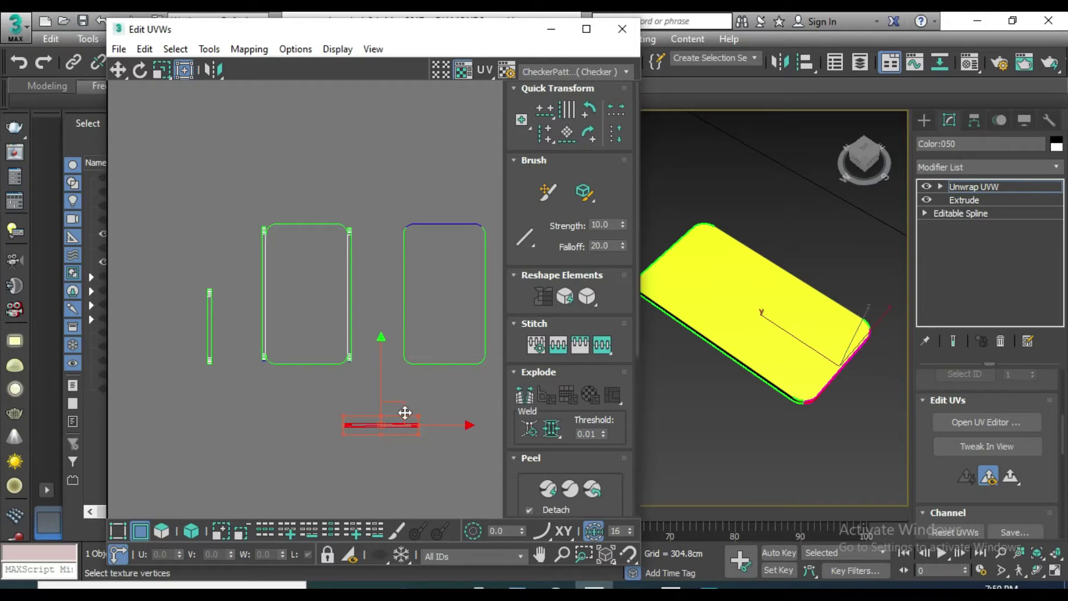
drag(390, 413, 307, 368)
scroll(308, 368, up, 5)
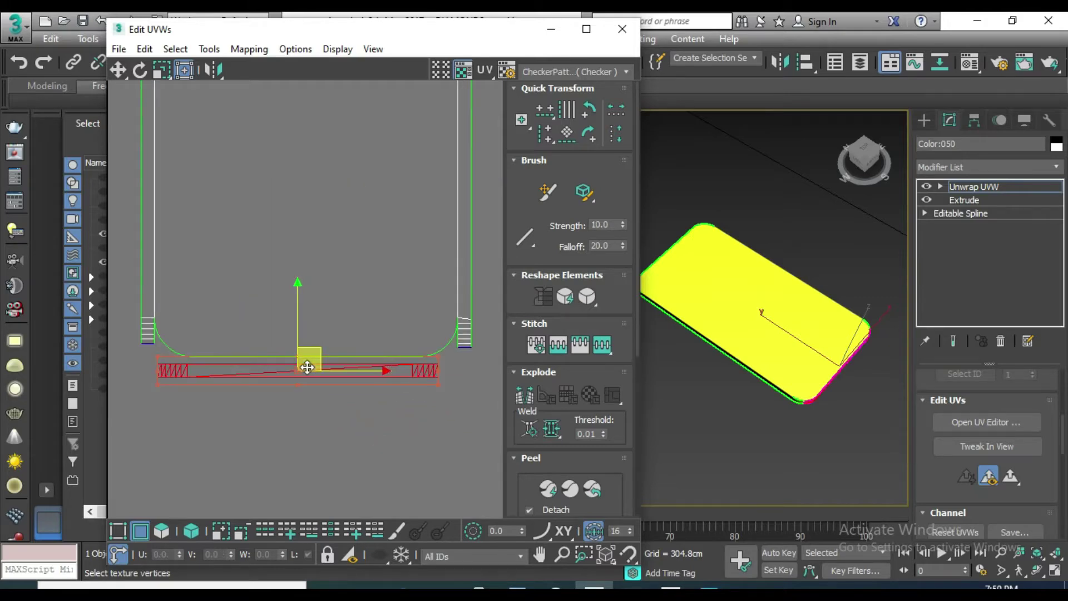
click(296, 340)
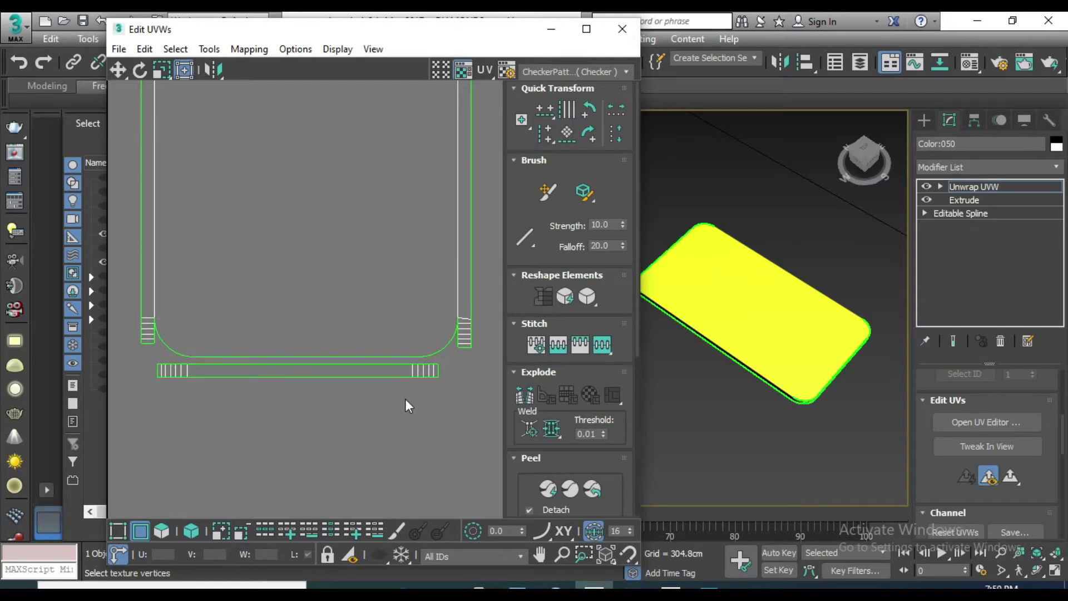
click(337, 378)
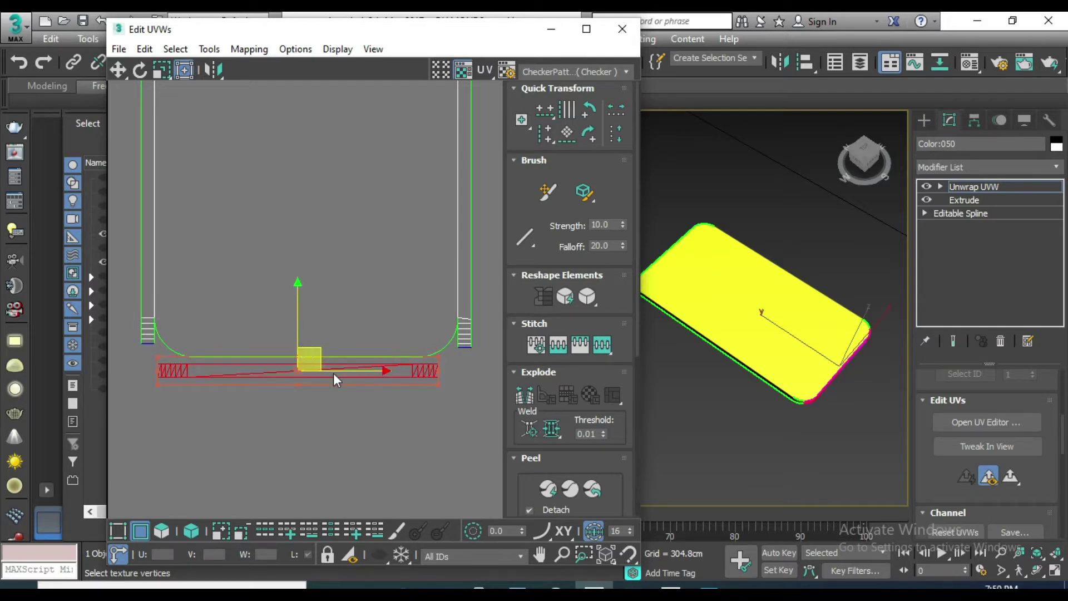
click(341, 365)
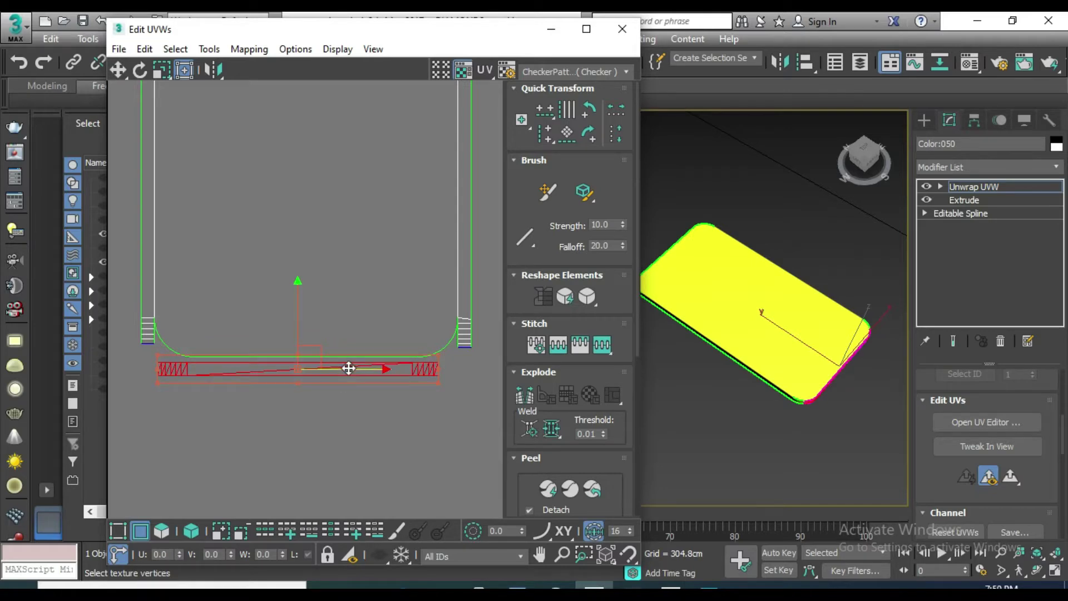
drag(348, 368, 334, 369)
- Stitch the shell's curved bottom edge to the strip with Stitch Custom
scroll(318, 364, up, 4)
scroll(318, 364, down, 4)
click(303, 440)
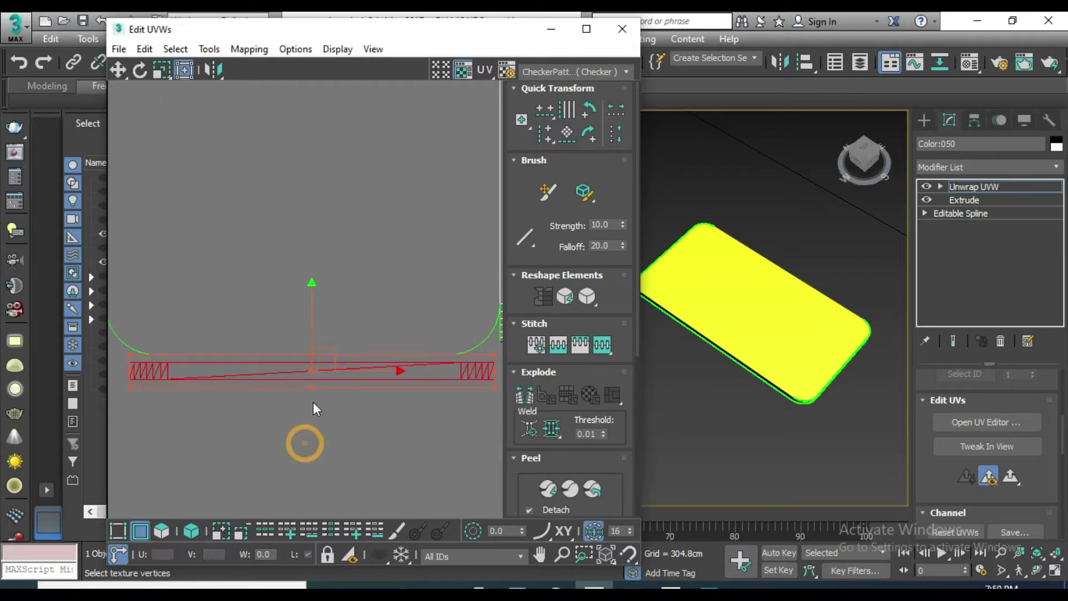
click(414, 354)
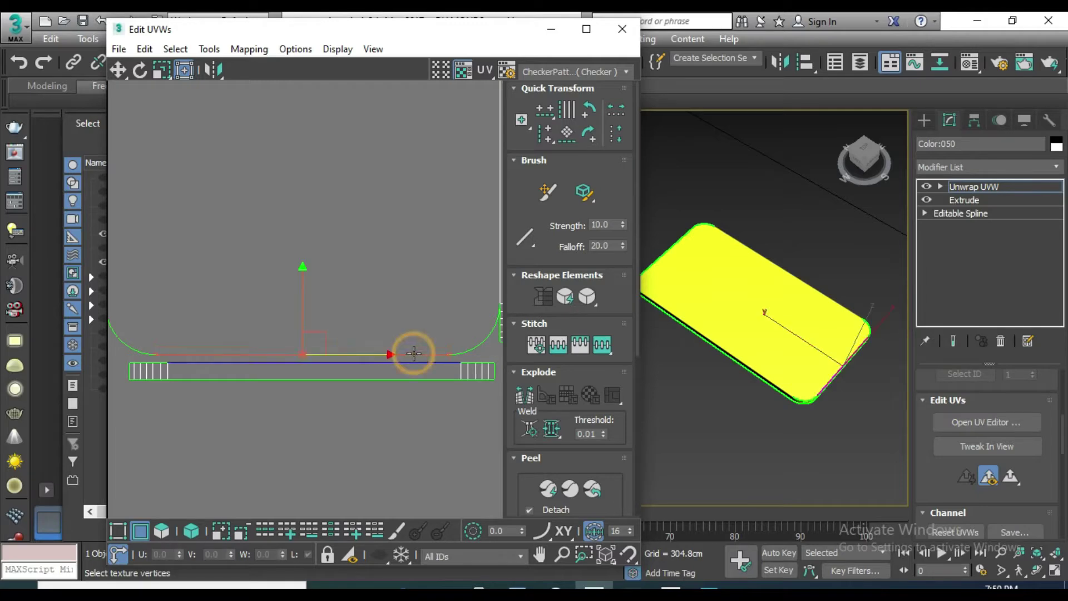
click(601, 346)
scroll(352, 339, down, 2)
scroll(352, 339, down, 2)
middle_drag(358, 393, 410, 381)
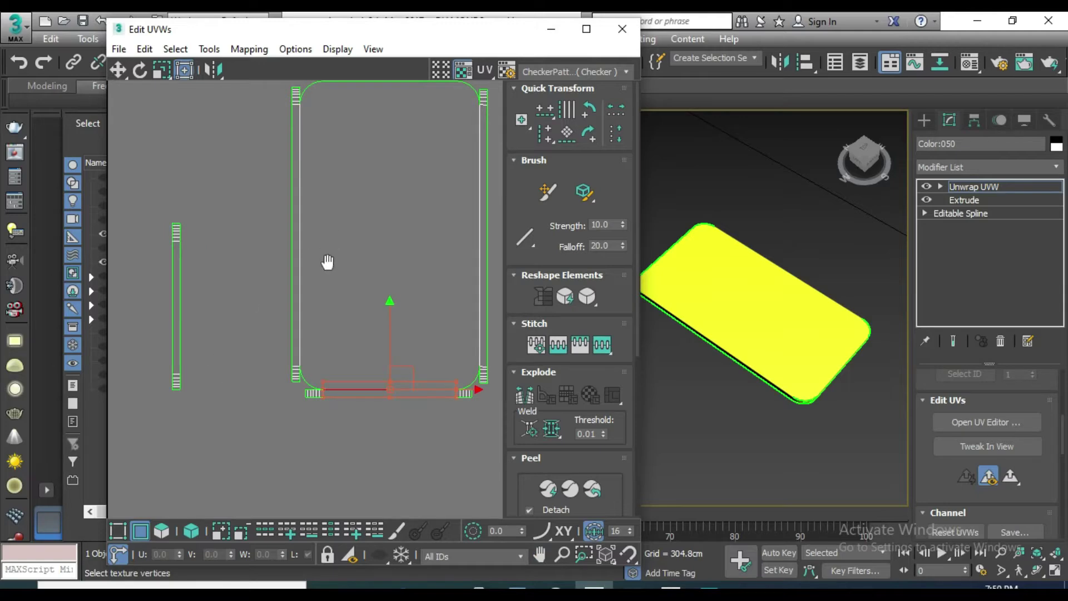
- Move the left vertical strip up above the shell's top edge
middle_drag(327, 262, 320, 316)
click(366, 133)
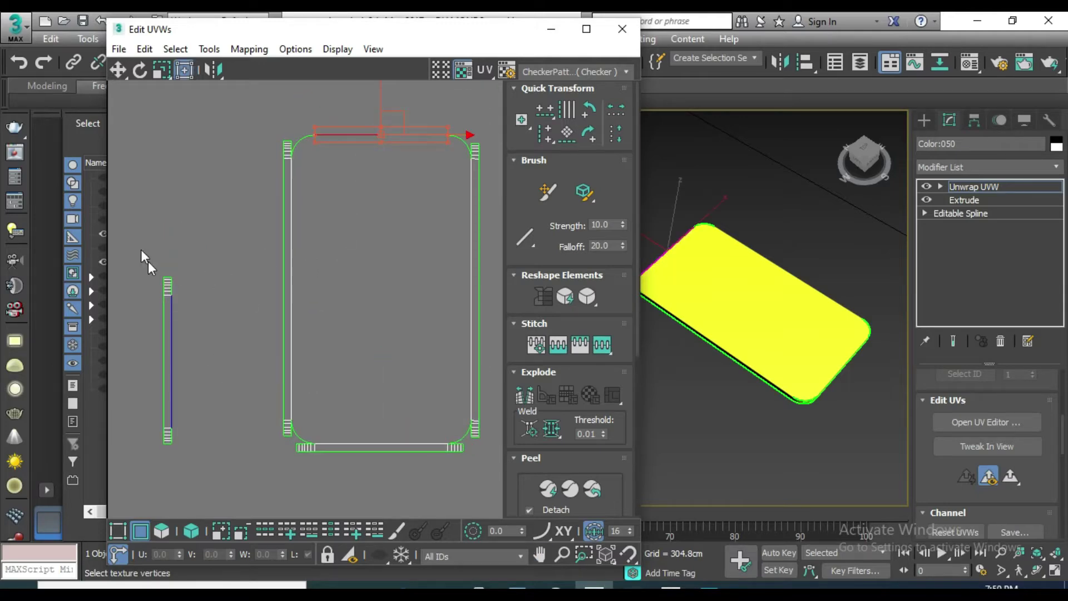
drag(172, 435, 185, 456)
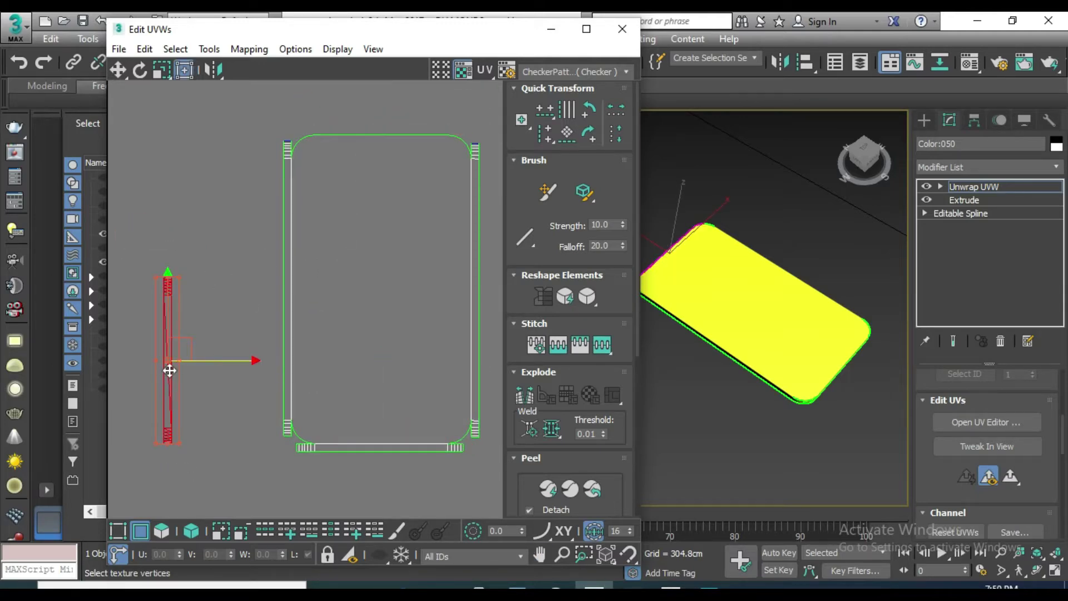
drag(169, 370, 341, 108)
drag(337, 306, 348, 19)
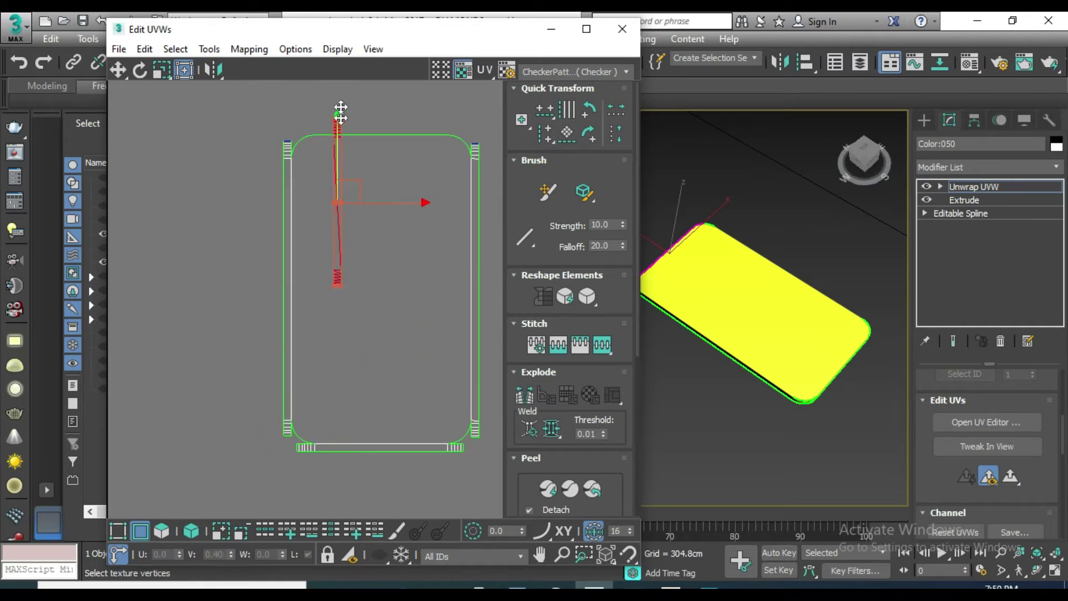
- Rotate the strip 90° to horizontal and line it up just above the top edge
click(591, 139)
middle_drag(341, 169, 322, 290)
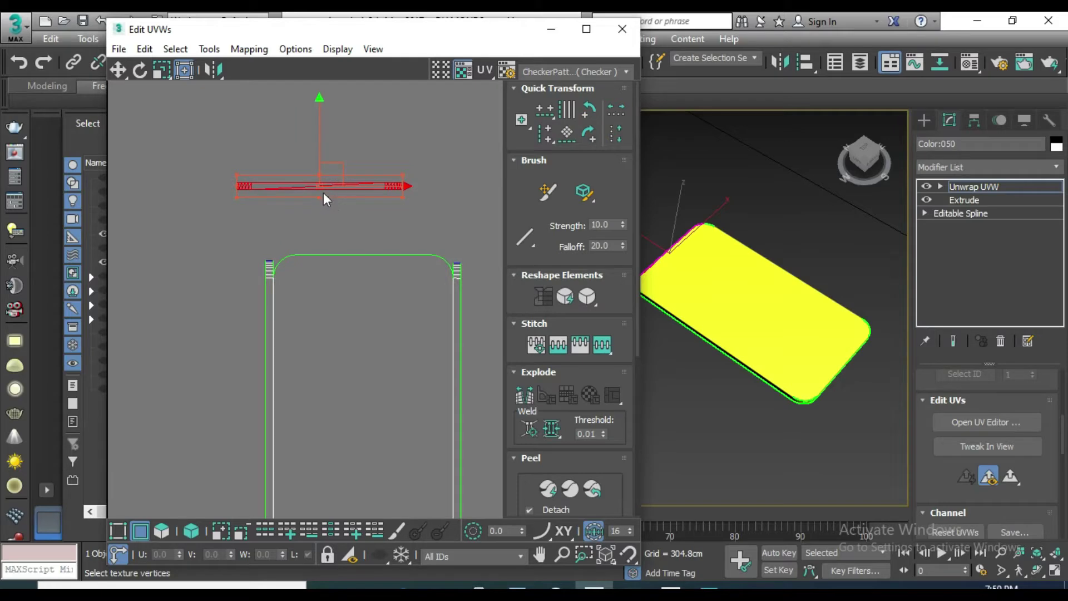
ctrl+drag(325, 190, 362, 243)
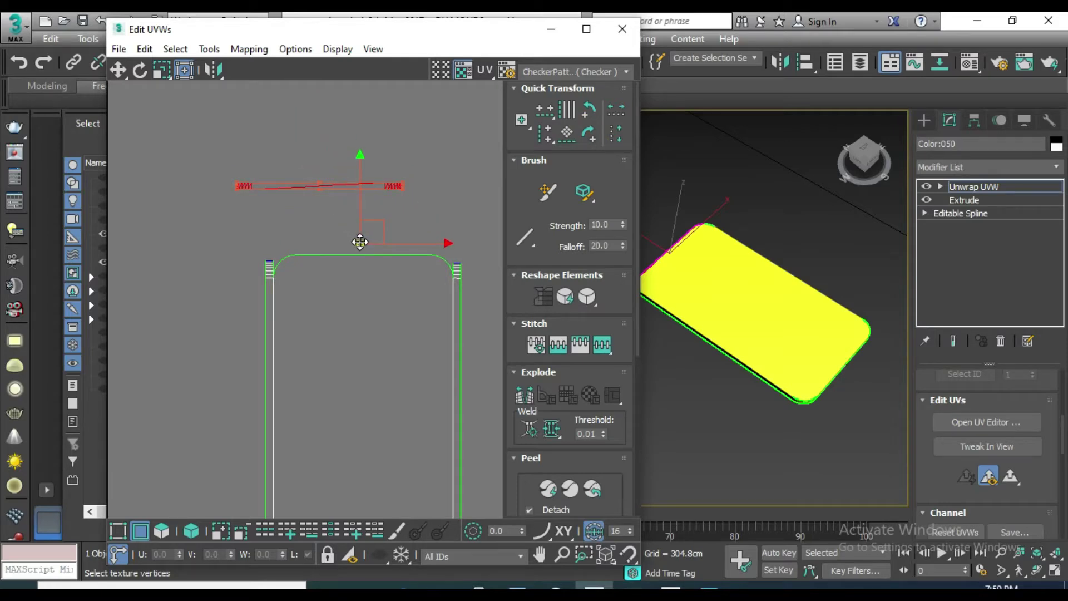
click(335, 186)
drag(321, 140, 330, 198)
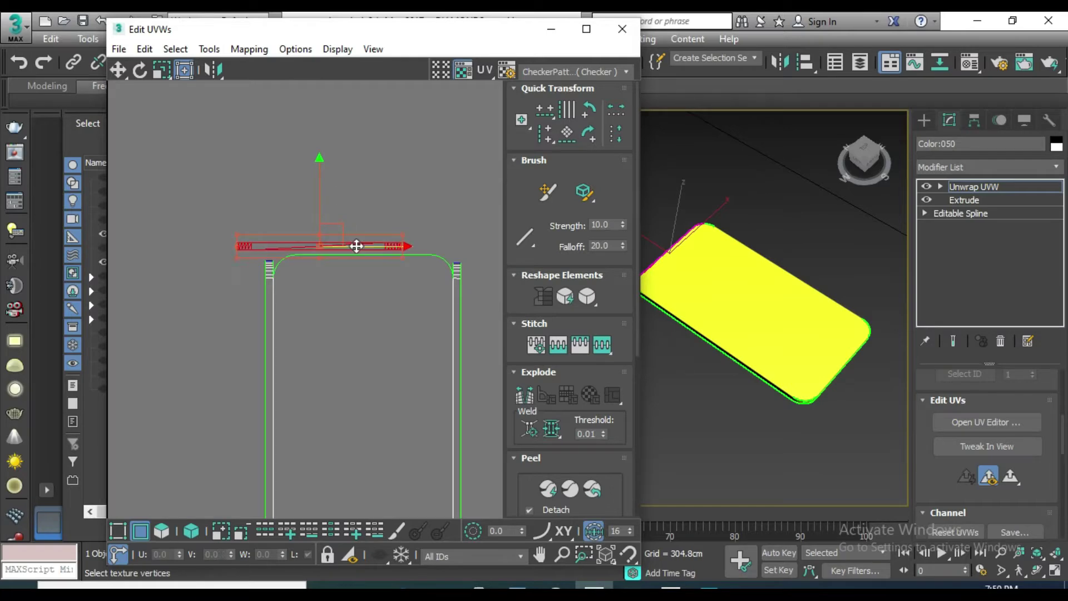
drag(360, 246, 407, 245)
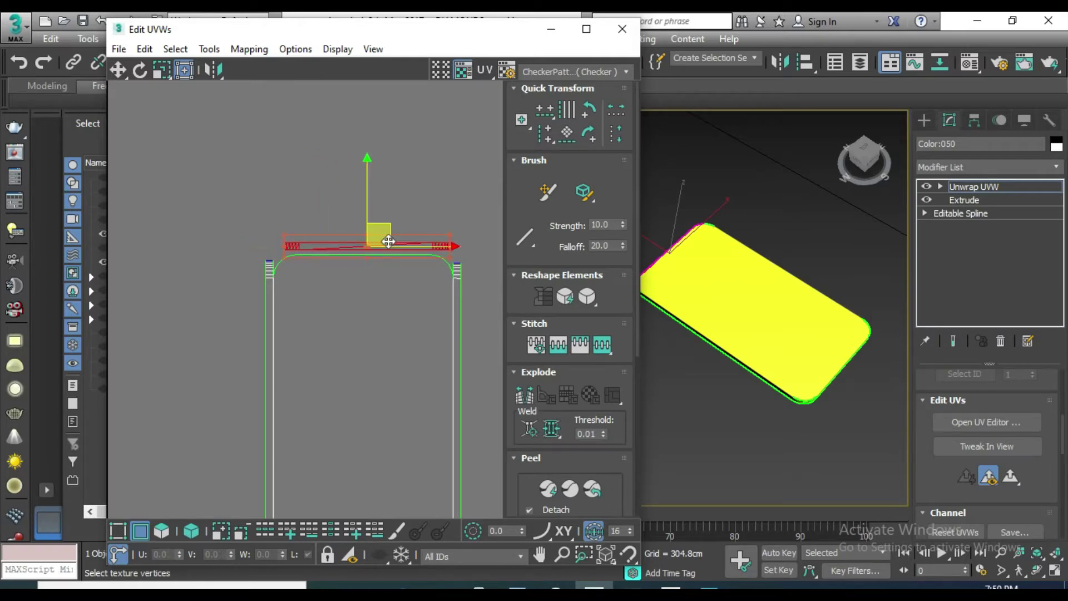
- Undo the slant and stitch the strip to the top edge with Stitch Custom
scroll(365, 253, up, 2)
scroll(364, 255, up, 2)
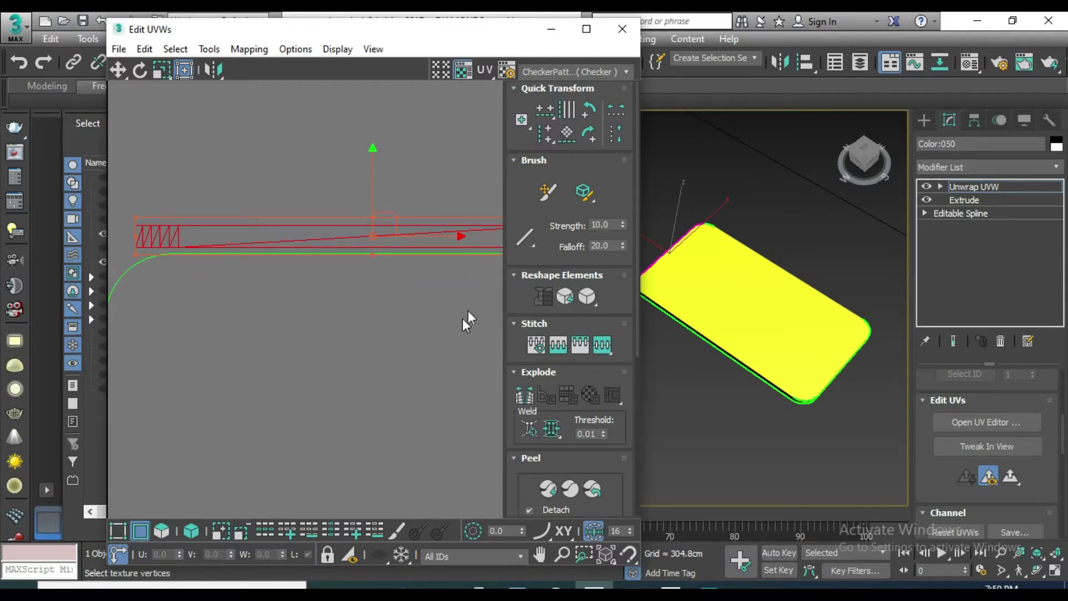
scroll(379, 328, down, 1)
scroll(380, 320, down, 1)
key(ctrl+z)
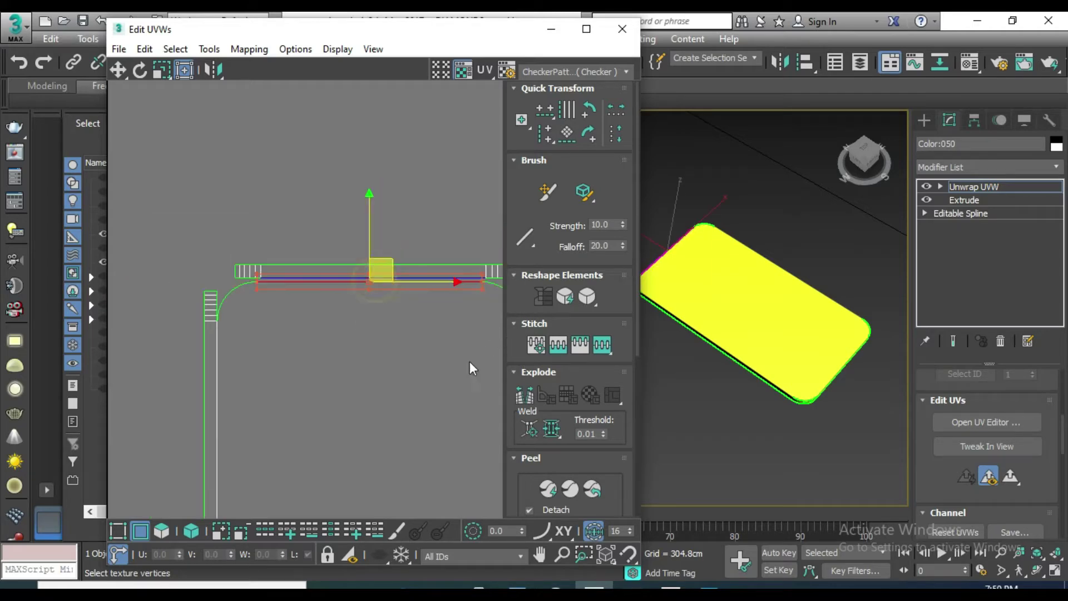
click(583, 348)
scroll(369, 340, down, 1)
scroll(368, 339, down, 1)
middle_drag(368, 339, 283, 222)
scroll(284, 222, down, 2)
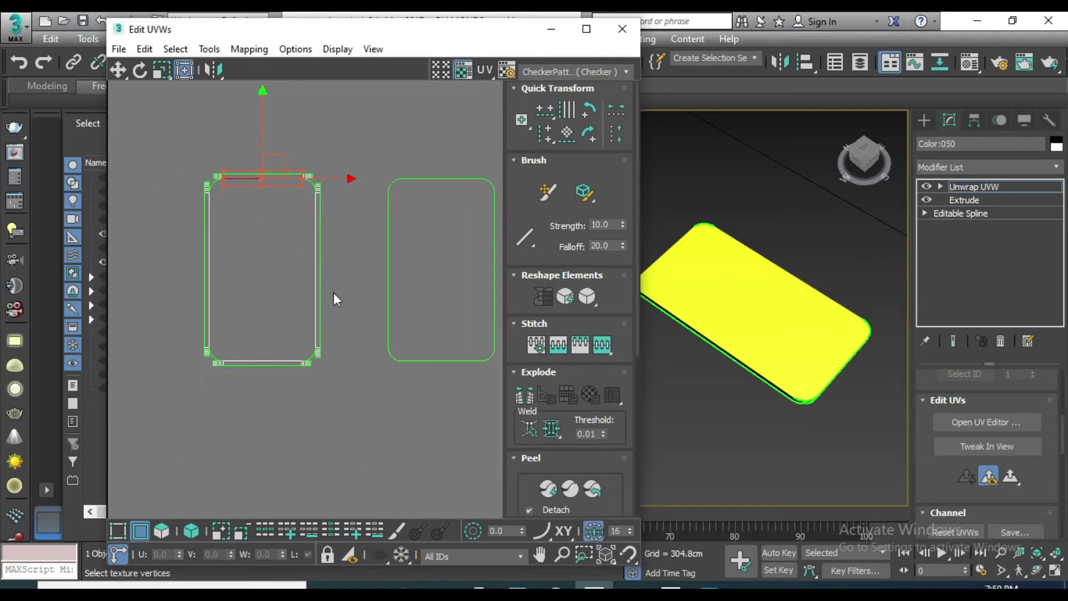
mouse_move(345, 305)
middle_down()
mouse_move(290, 302)
mouse_move(345, 305)
mouse_move(375, 358)
mouse_move(358, 364)
middle_up()
- Raise the bottom strip's corner vertex to the curved edge and stitch it there
scroll(201, 247, up, 3)
scroll(243, 260, up, 2)
scroll(192, 333, down, 2)
middle_drag(191, 334, 125, 341)
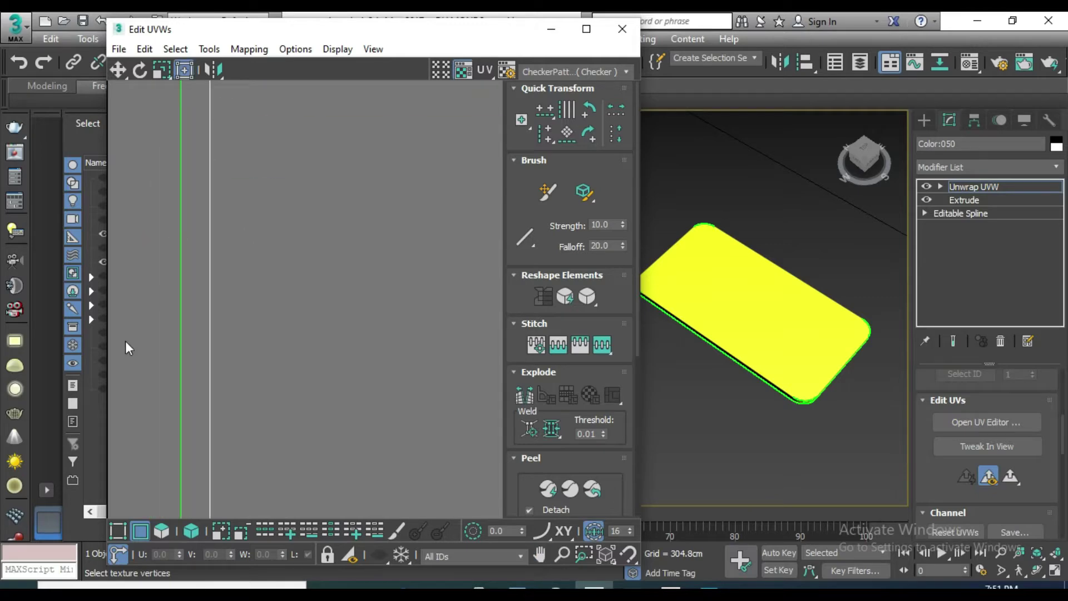
middle_drag(206, 328, 197, 133)
scroll(209, 318, down, 2)
scroll(214, 334, up, 2)
scroll(221, 345, up, 2)
scroll(233, 328, up, 1)
scroll(235, 319, up, 2)
click(254, 313)
scroll(256, 320, up, 1)
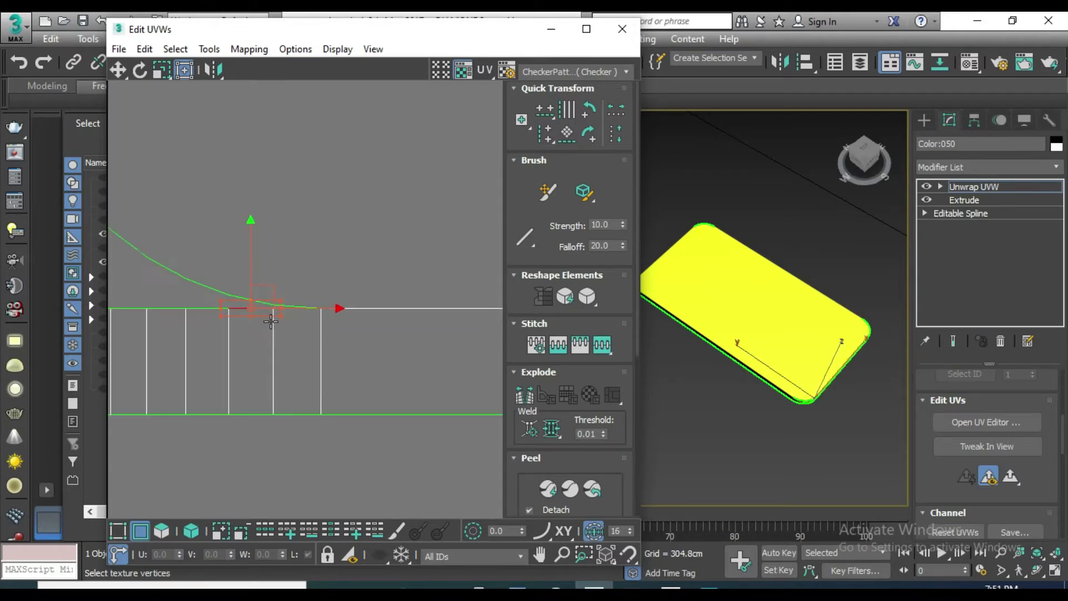
scroll(247, 303, up, 1)
drag(242, 291, 244, 280)
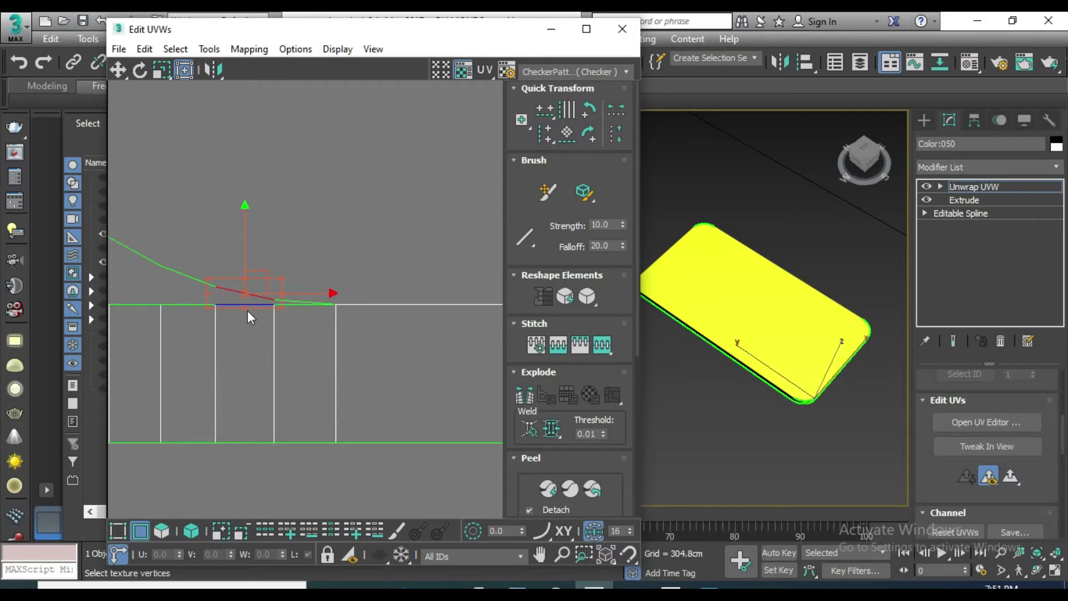
scroll(239, 303, down, 2)
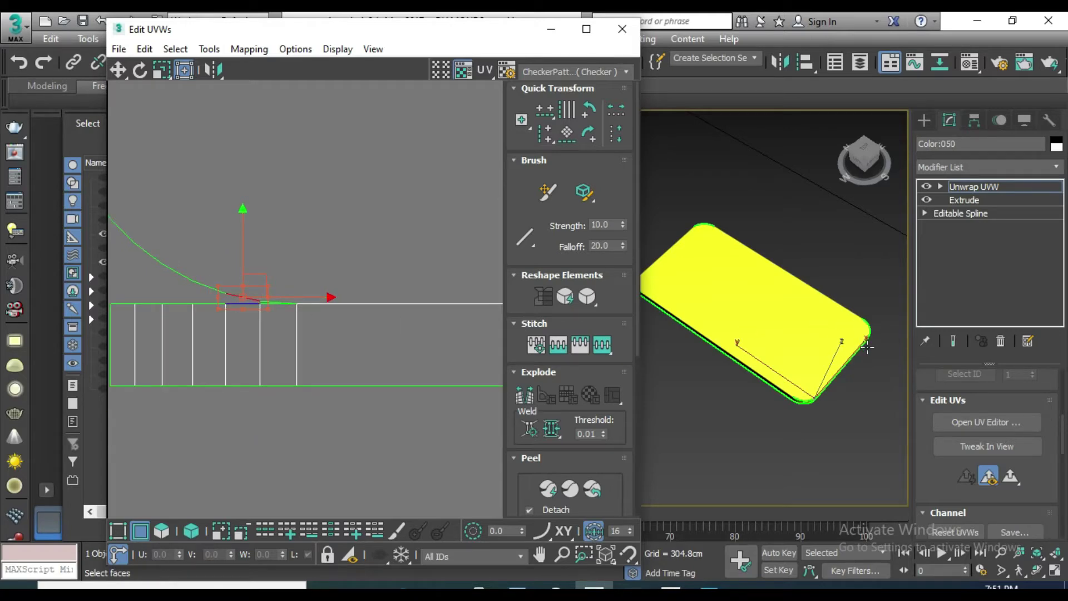
click(597, 345)
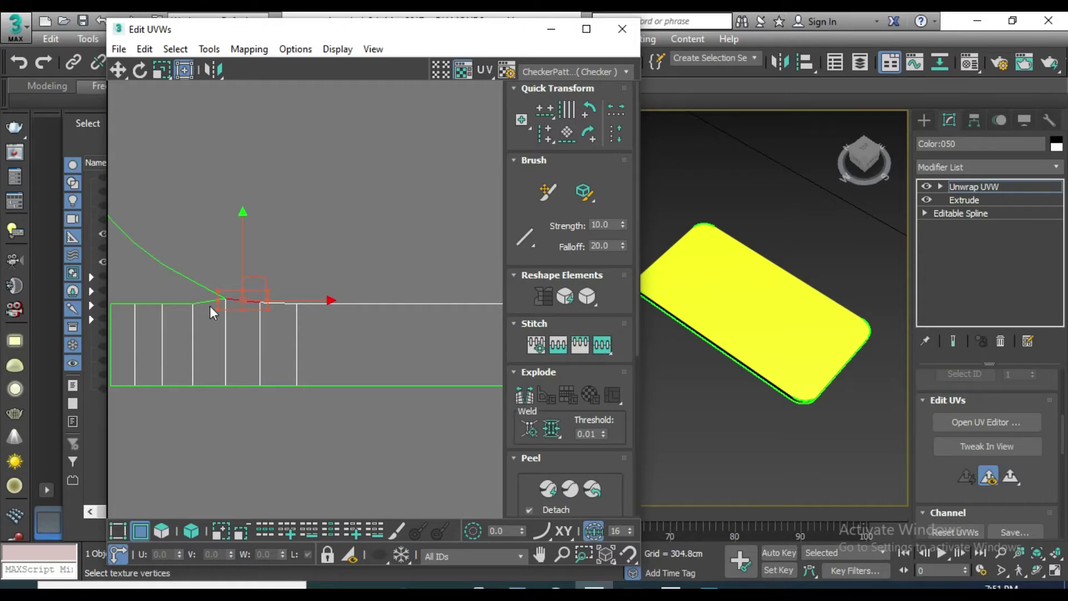
- Stitch two more corner vertices onto the face shell's curve
click(209, 288)
click(595, 344)
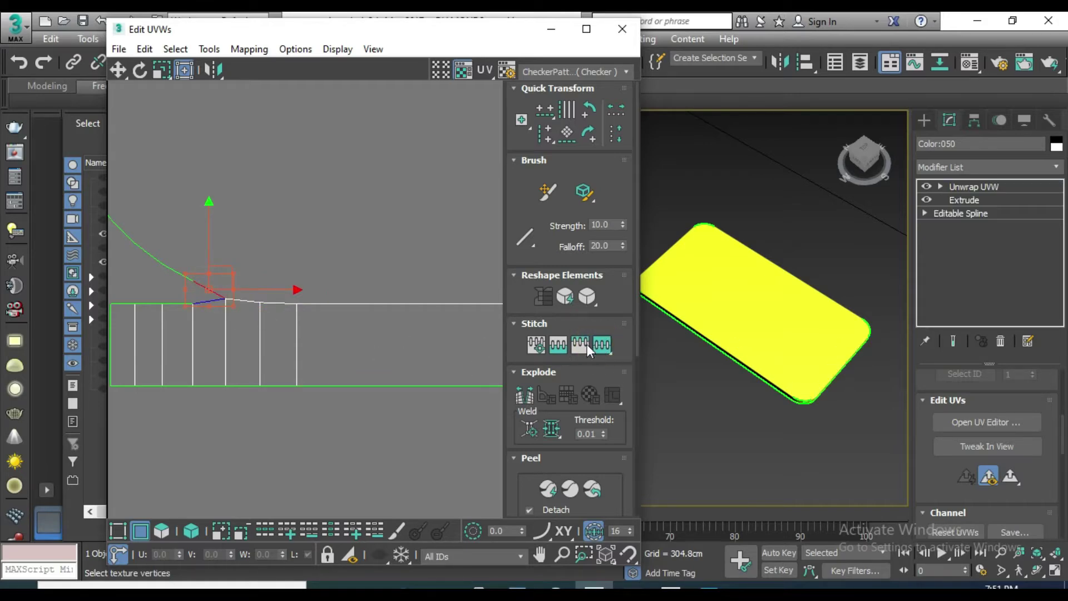
click(183, 282)
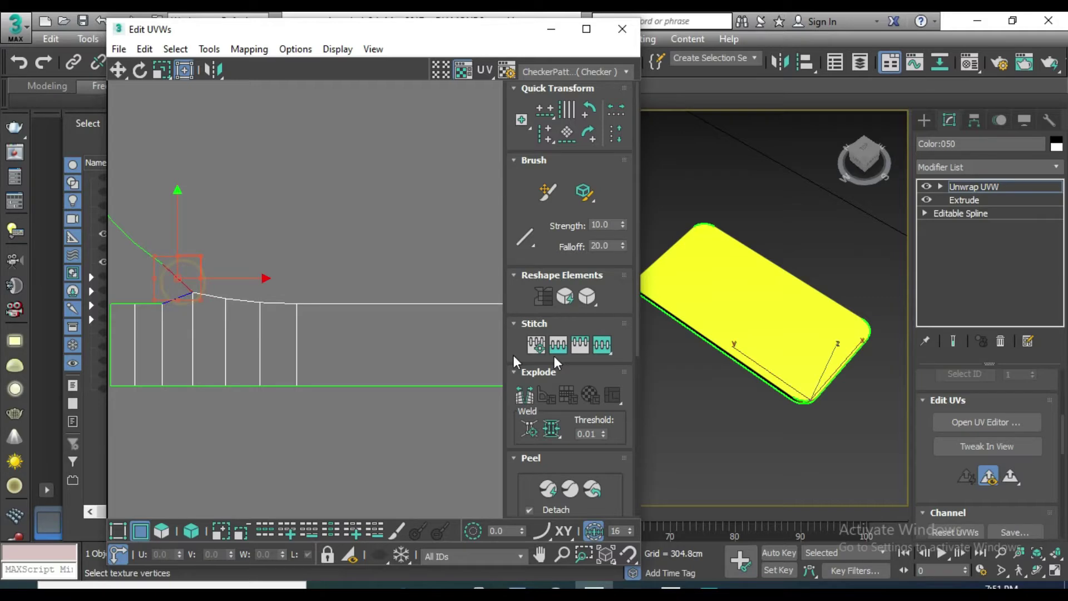
click(596, 349)
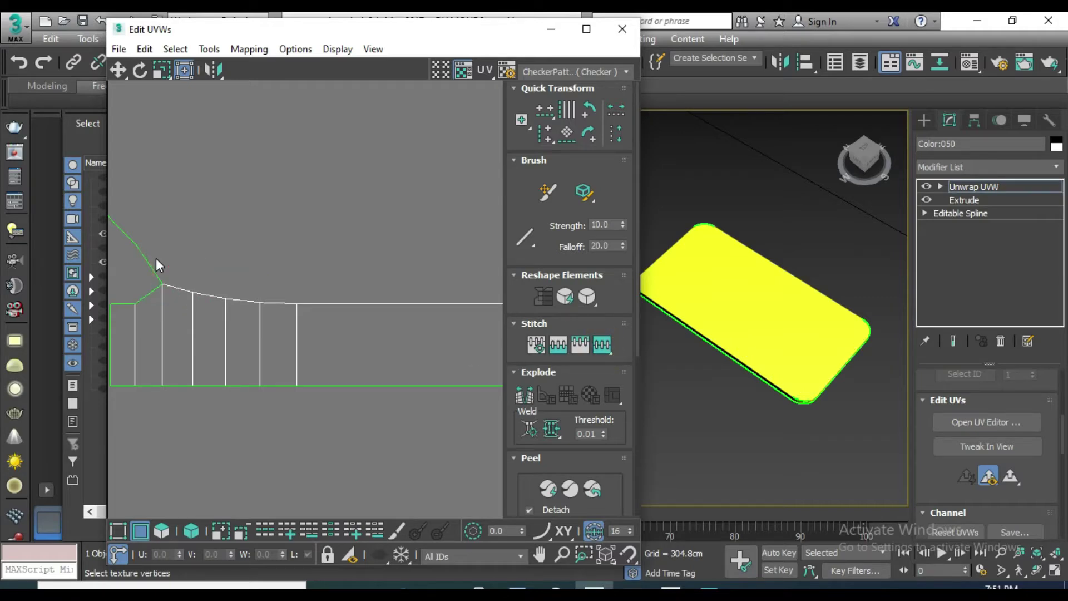
- Select the vertices at the upper corner junction and stitch them together
middle_drag(185, 266, 305, 312)
click(290, 316)
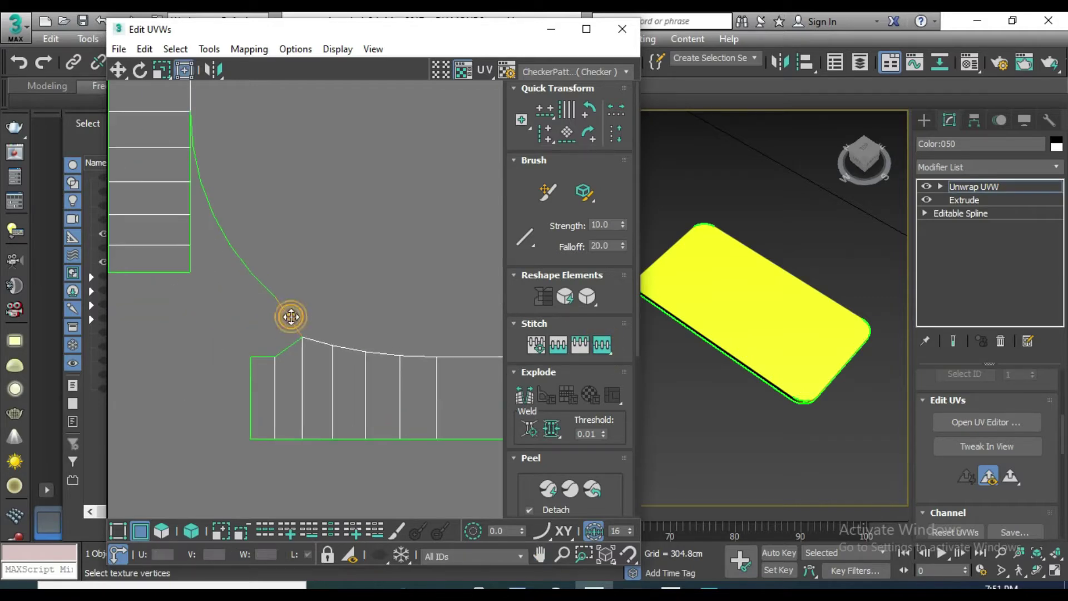
drag(262, 296, 275, 323)
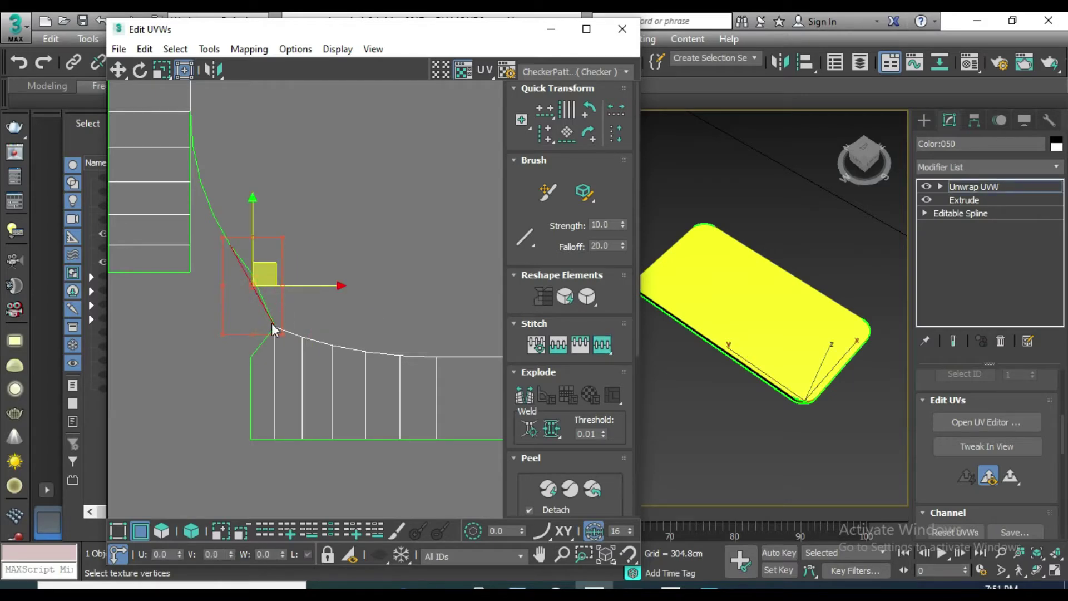
scroll(274, 326, up, 2)
click(272, 309)
click(600, 346)
- Stitch the diagonal corner edge to the adjoining strip
scroll(342, 320, down, 2)
scroll(334, 326, down, 2)
scroll(331, 328, up, 2)
click(329, 301)
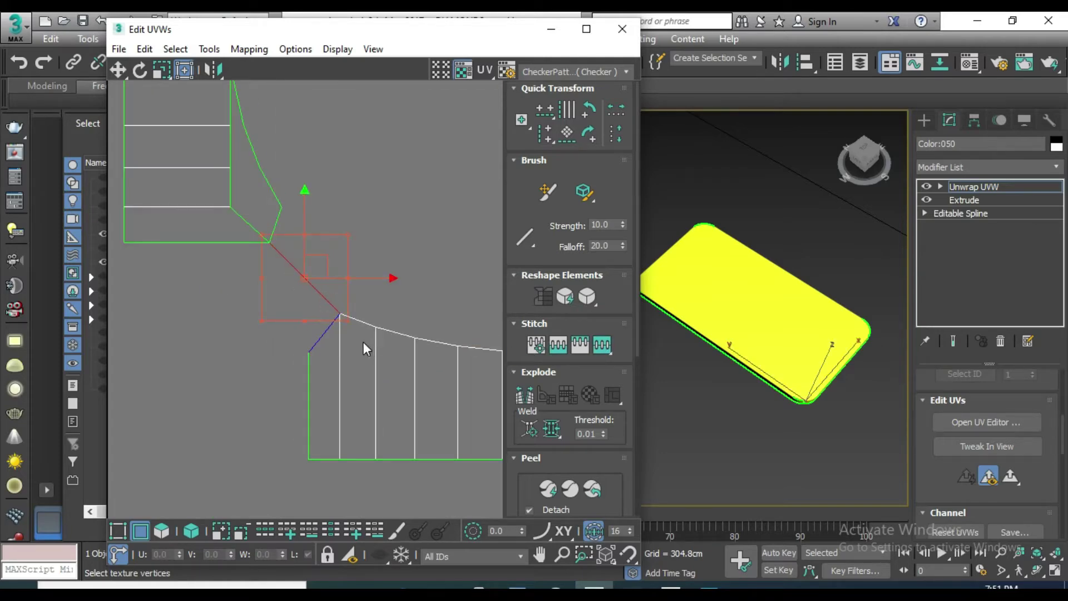
click(331, 309)
click(329, 301)
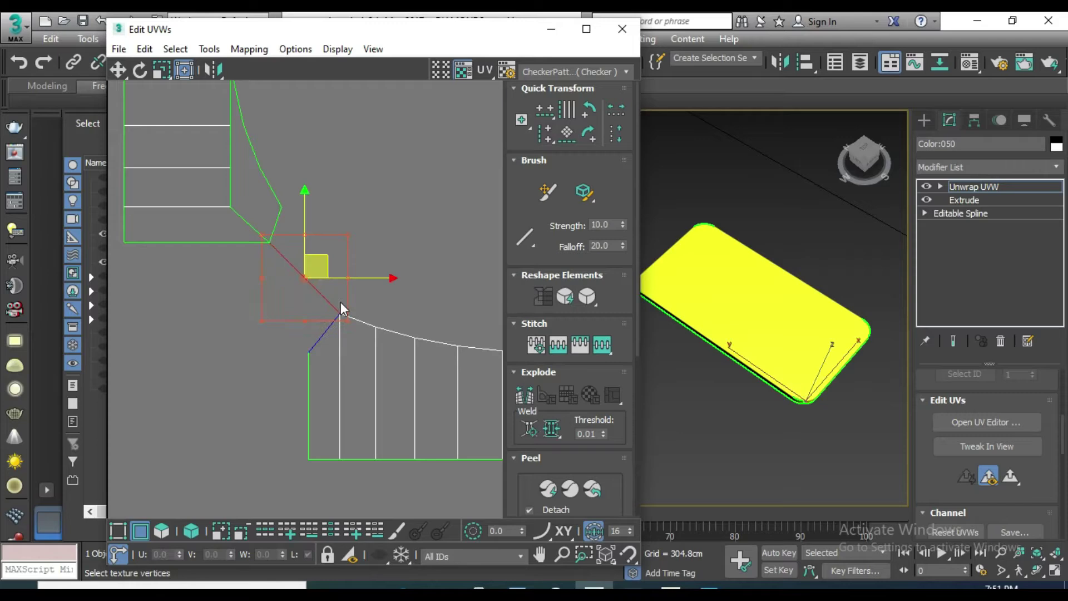
click(602, 344)
scroll(389, 312, down, 2)
scroll(334, 298, down, 2)
- Stitch the short diagonal edge at the bottom-right corner into the shell with Stitch Custom
scroll(278, 286, down, 2)
scroll(273, 285, down, 2)
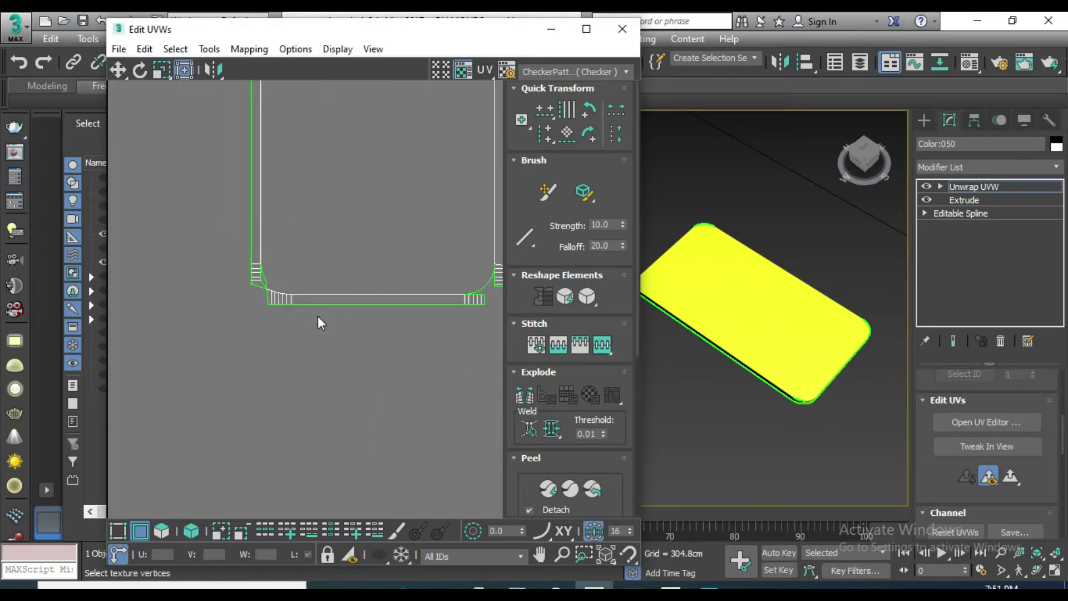
scroll(281, 295, up, 3)
scroll(281, 301, up, 3)
click(261, 364)
click(595, 346)
- Clear the selection and pan along the bottom edge to the bottom-left corner
scroll(255, 332, down, 5)
scroll(255, 328, down, 3)
click(292, 406)
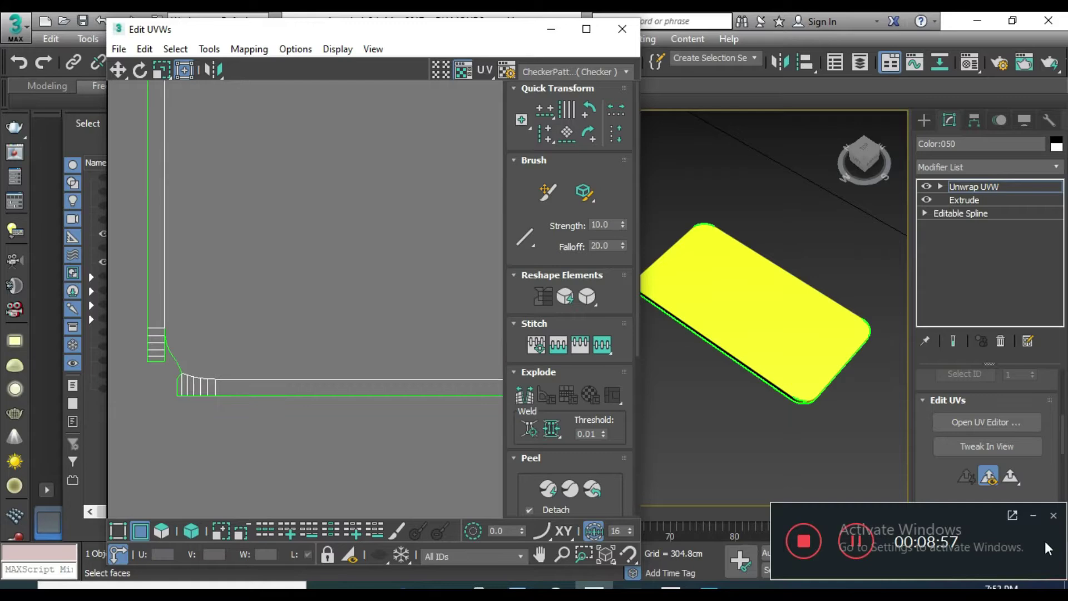
click(1033, 517)
scroll(399, 452, down, 2)
middle_drag(341, 417, 302, 408)
scroll(210, 406, up, 3)
mouse_move(186, 374)
middle_down()
mouse_move(227, 366)
mouse_move(293, 392)
mouse_move(212, 369)
middle_up()
scroll(243, 359, down, 3)
scroll(388, 360, up, 3)
scroll(328, 370, up, 3)
- In vertex mode, stitch the loose bottom-right corner vertex to its neighbour
click(313, 360)
scroll(295, 362, up, 2)
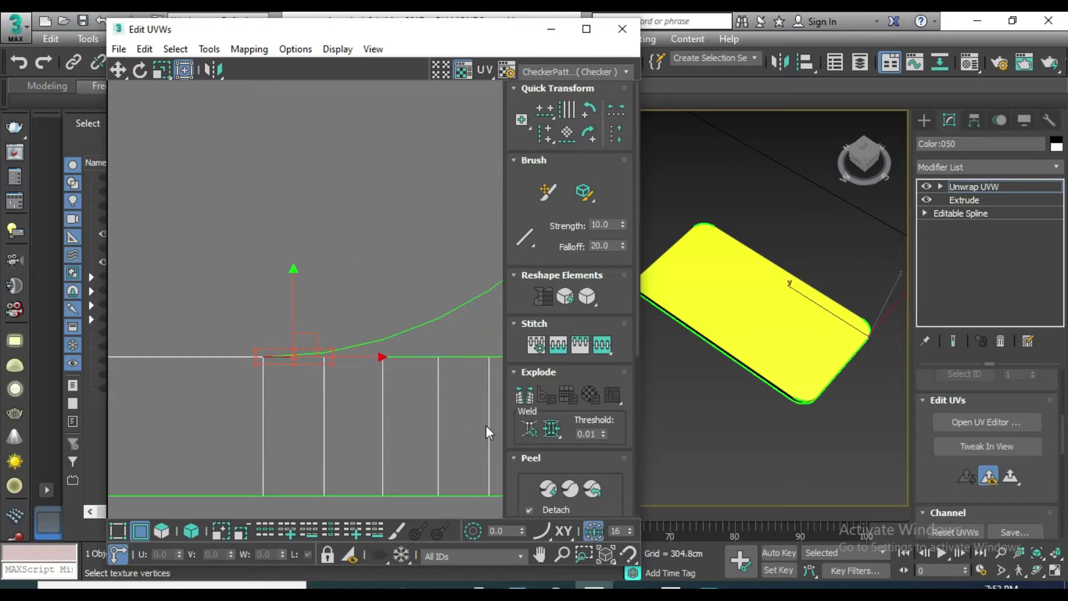
click(597, 349)
click(349, 352)
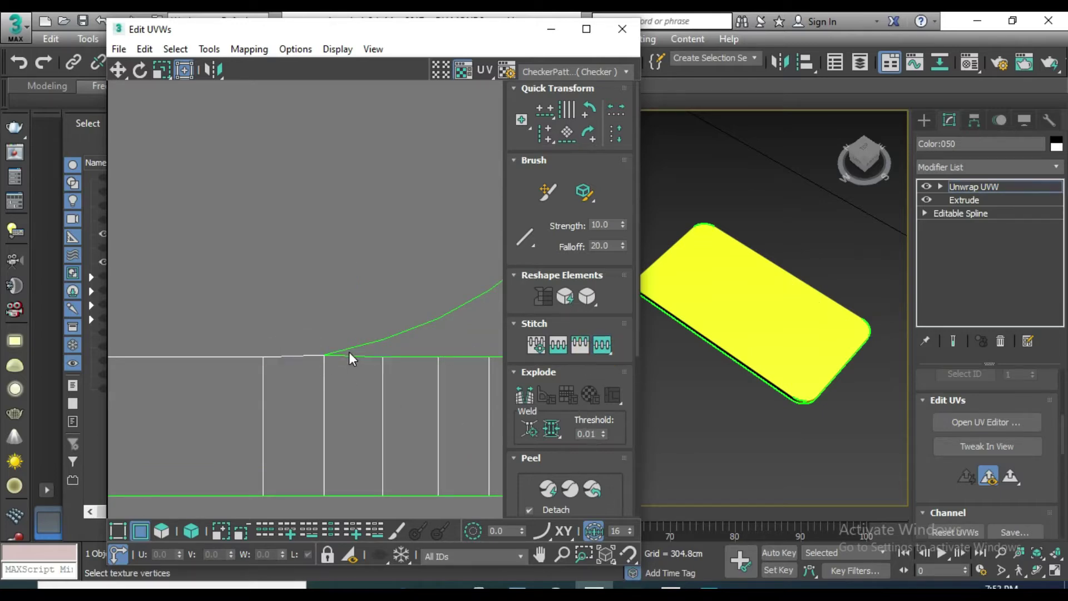
click(347, 352)
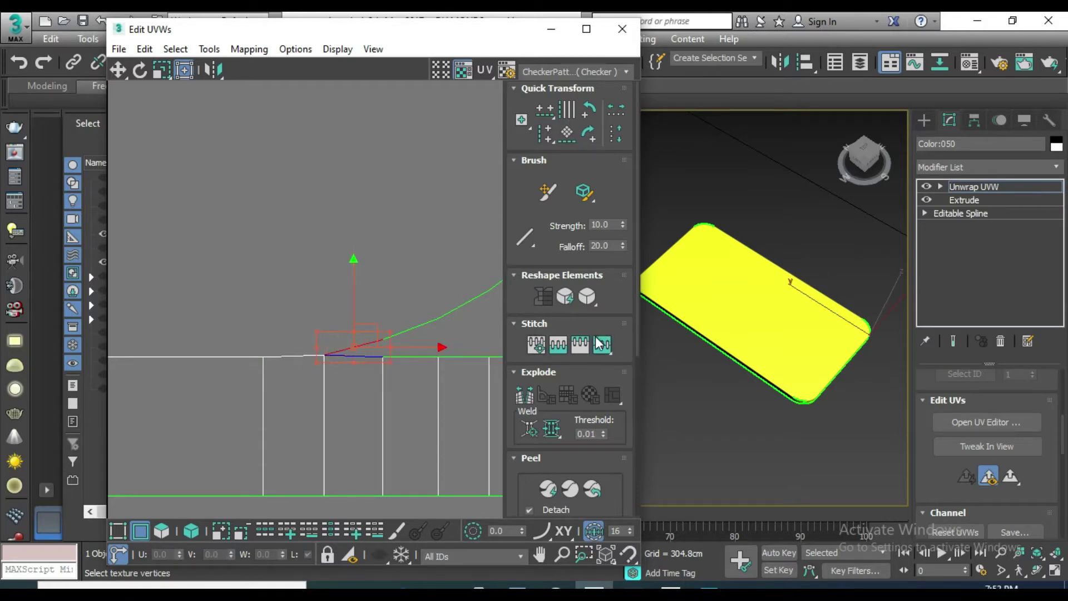
click(598, 344)
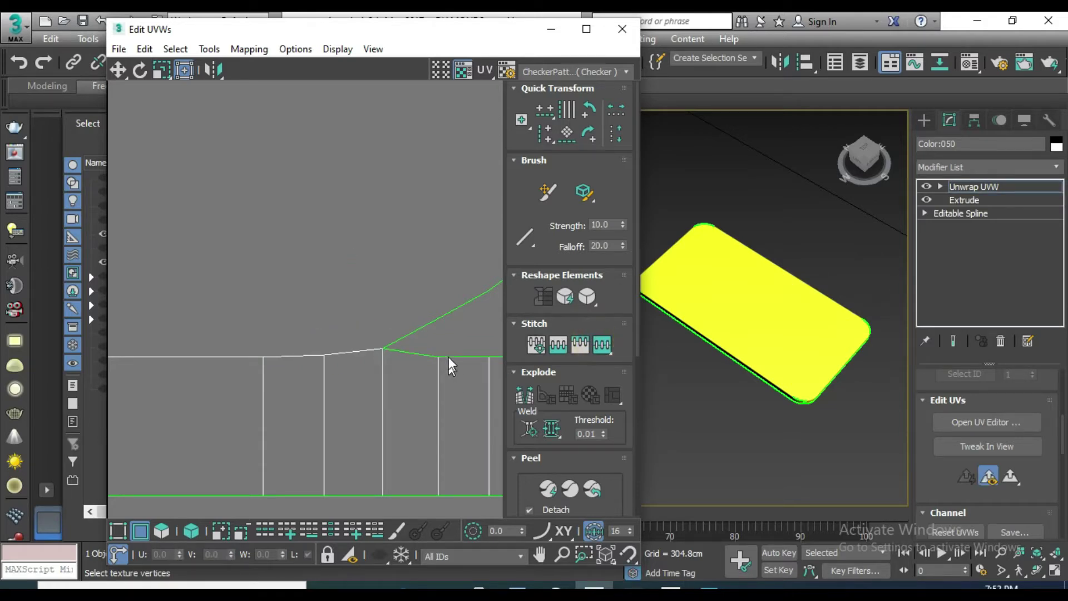
- Stitch the remaining corner vertices and edge segment into the neighbouring strips
scroll(449, 354, down, 2)
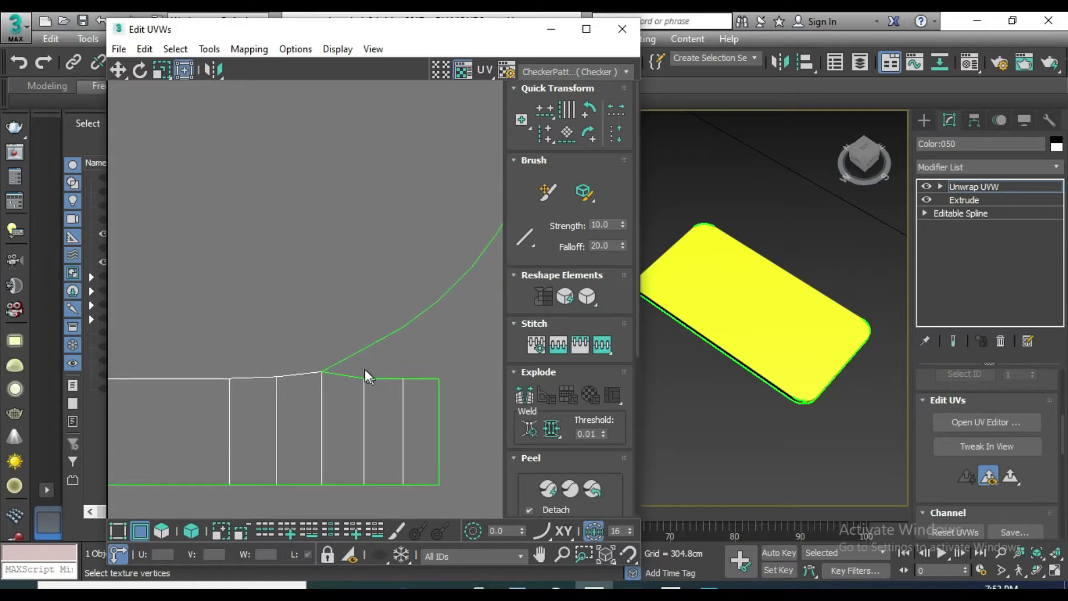
click(345, 361)
click(601, 345)
click(381, 346)
click(595, 344)
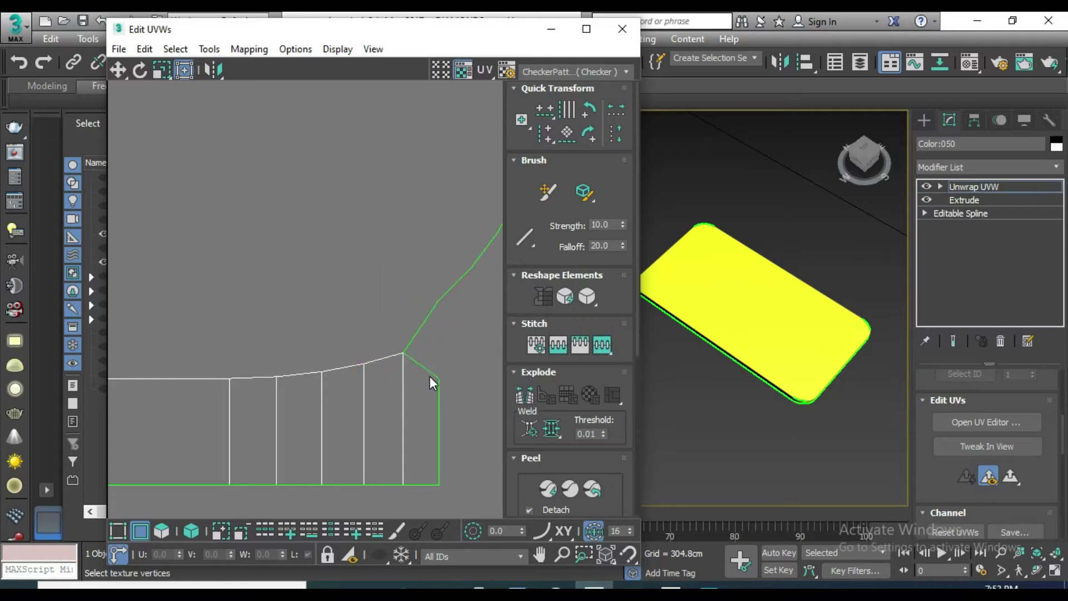
click(417, 336)
click(601, 345)
scroll(440, 343, down, 3)
scroll(441, 427, down, 2)
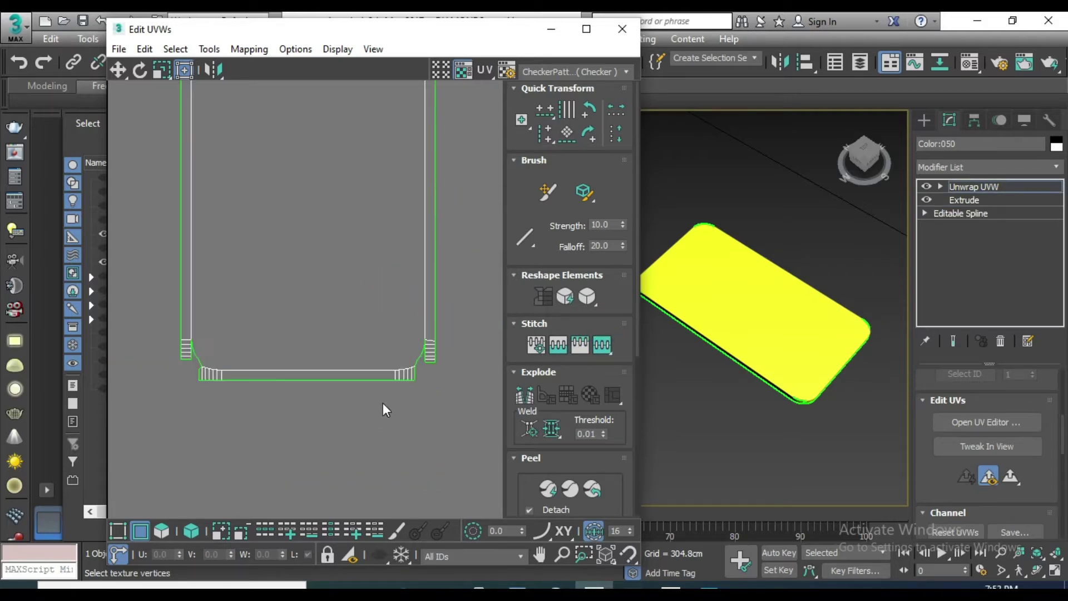
- Select the corner curve's vertices and edges and stitch the shorter corner edge to its partner
scroll(193, 372, up, 2)
scroll(198, 367, up, 2)
click(215, 362)
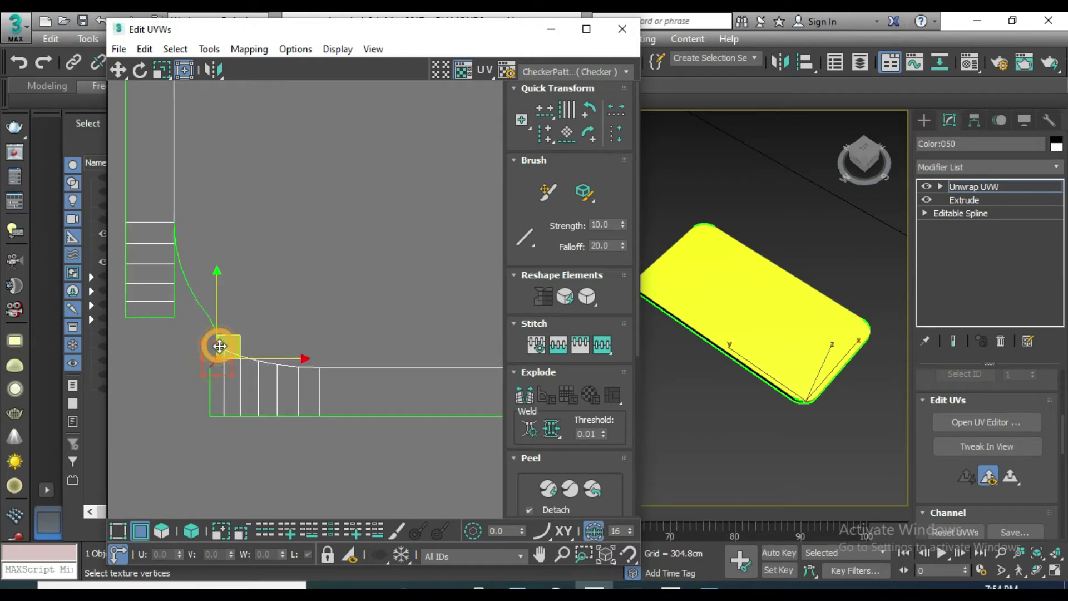
drag(226, 347, 220, 336)
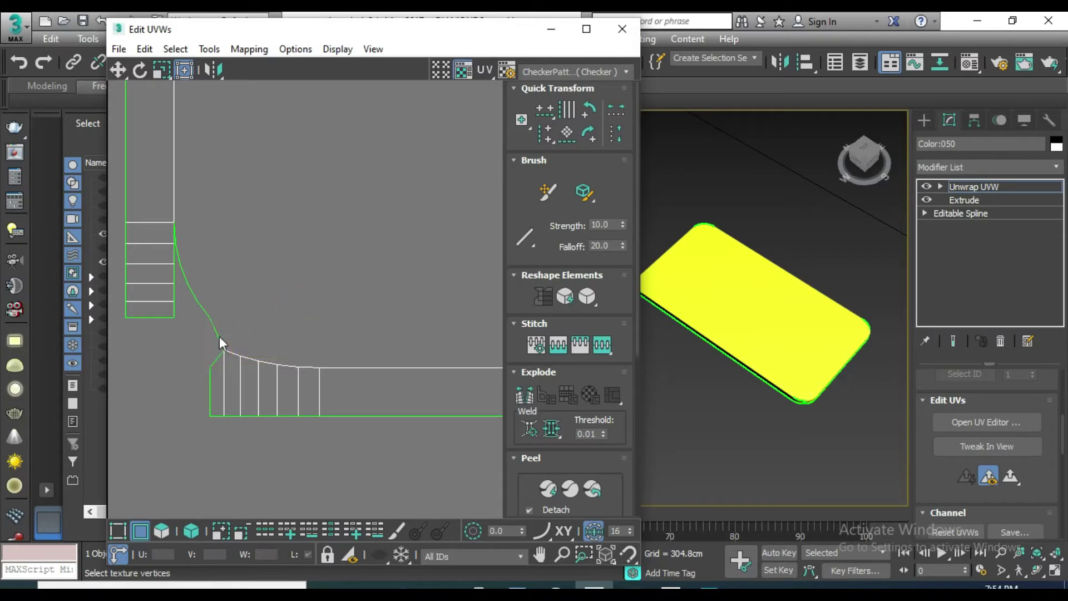
click(220, 333)
scroll(214, 350, up, 2)
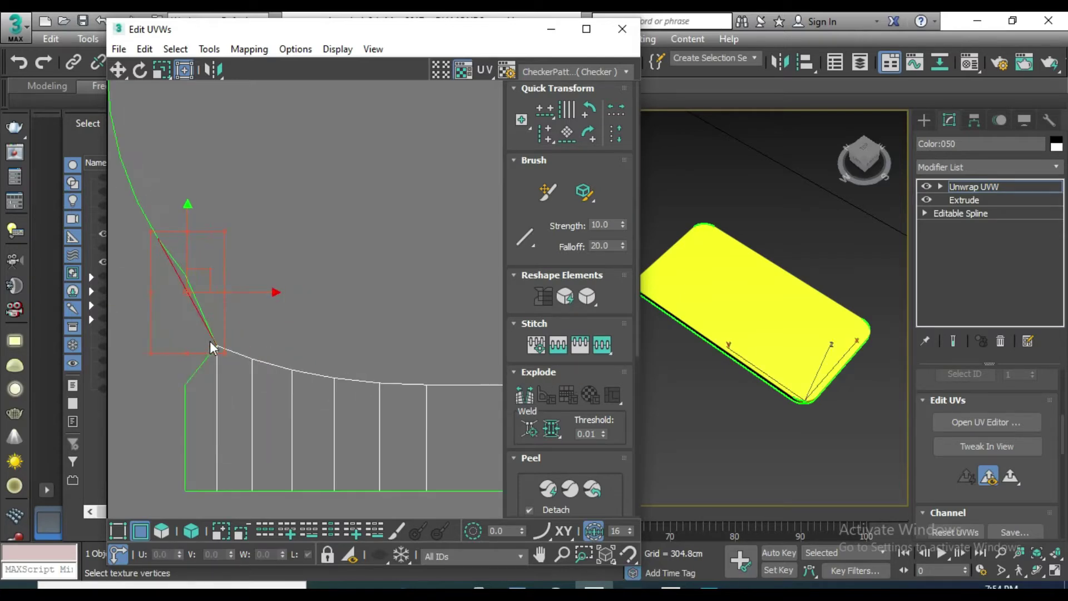
scroll(207, 328, up, 1)
scroll(207, 328, up, 2)
click(207, 318)
click(592, 346)
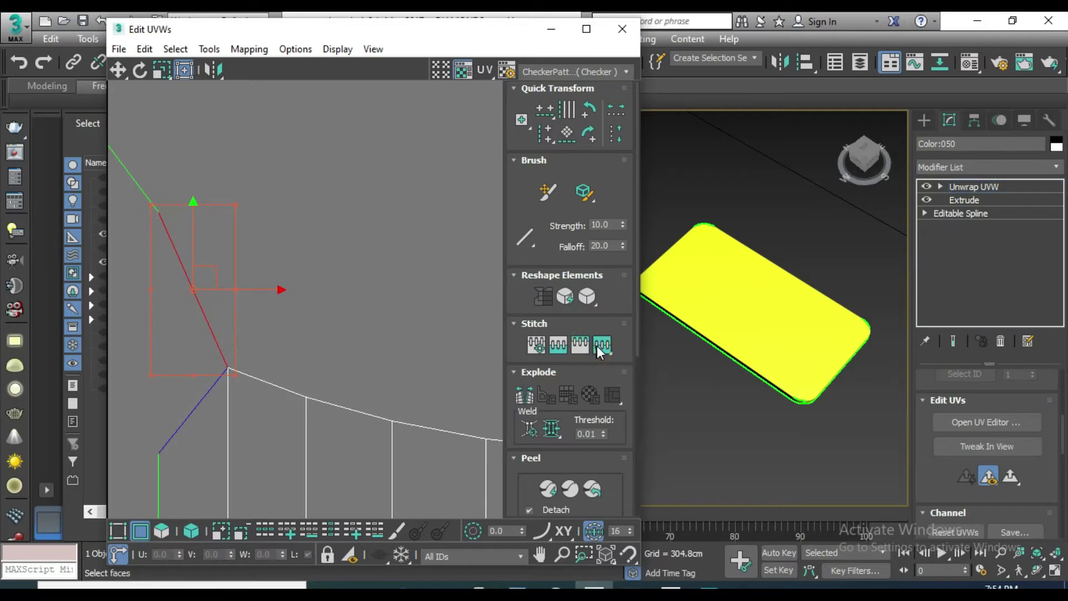
- Select the diagonal edge between the strips and centre the corner strips in view
scroll(294, 349, down, 2)
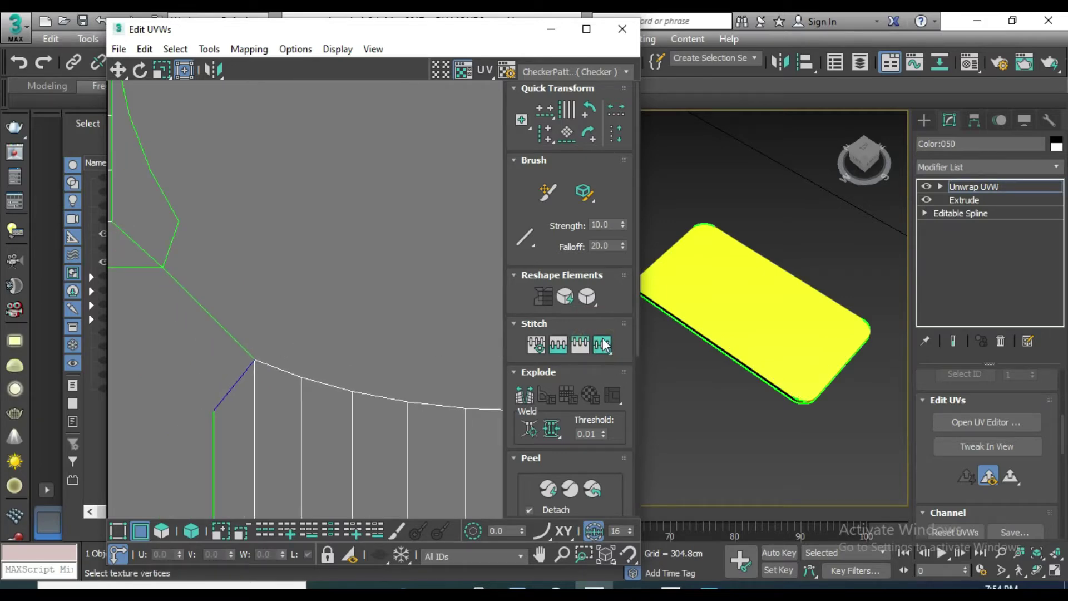
scroll(319, 361, down, 2)
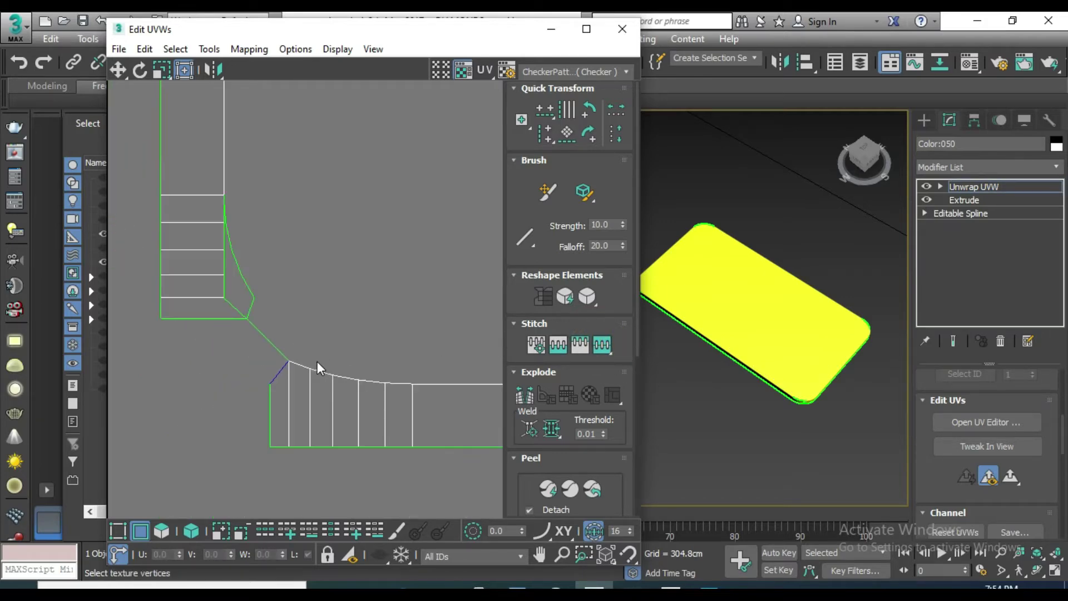
scroll(319, 360, down, 1)
ctrl+click(320, 361)
middle_drag(320, 360, 286, 405)
scroll(284, 396, down, 2)
scroll(268, 380, up, 2)
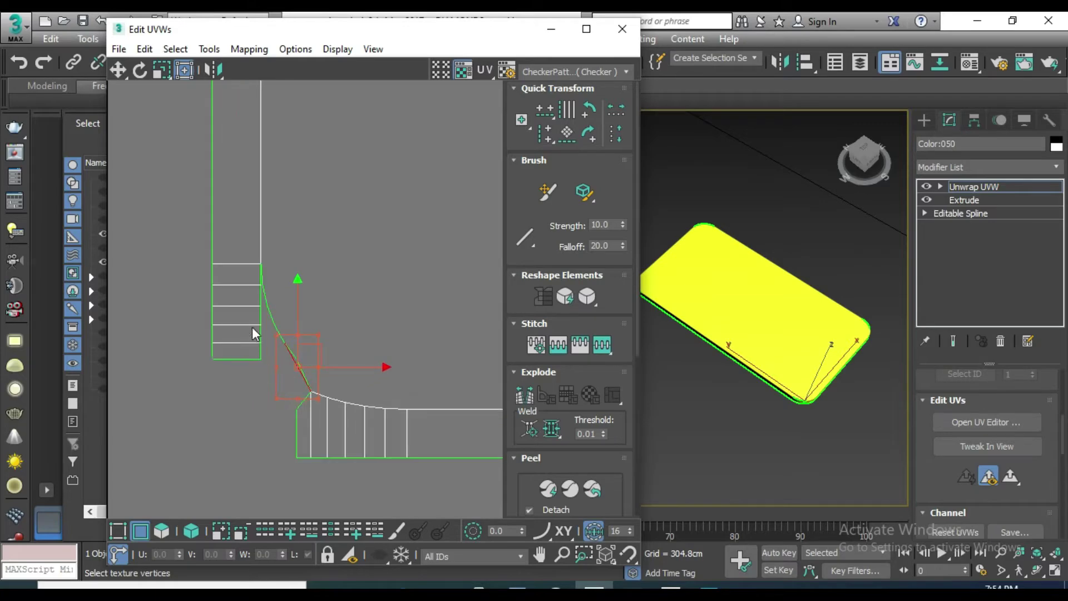
scroll(254, 334, up, 3)
- Stitch the loose vertices at the strip's end onto the adjacent edge
click(279, 205)
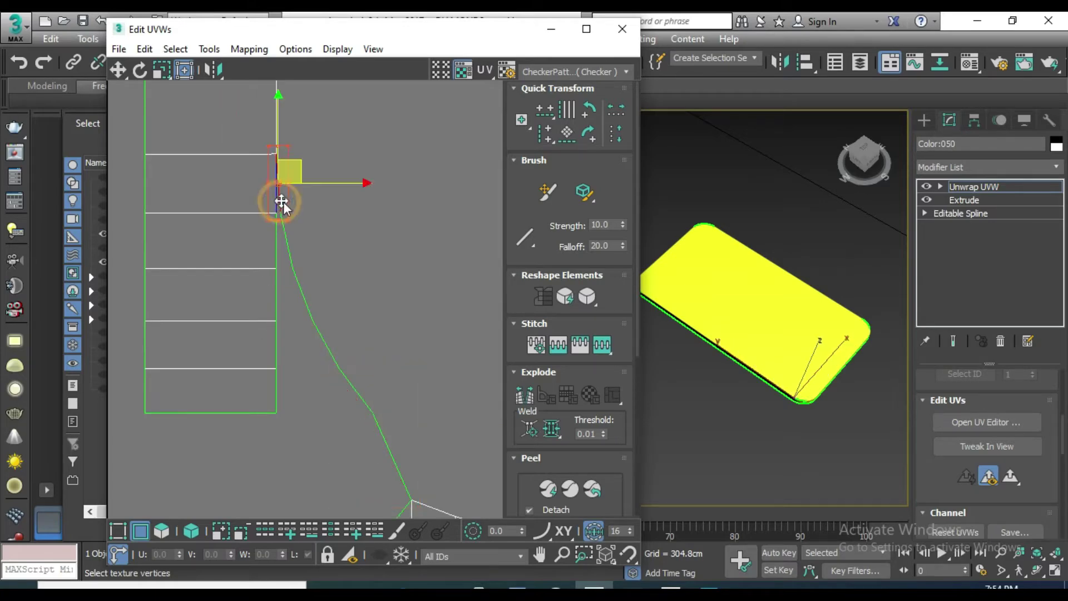
key(1)
click(286, 240)
click(602, 345)
click(285, 302)
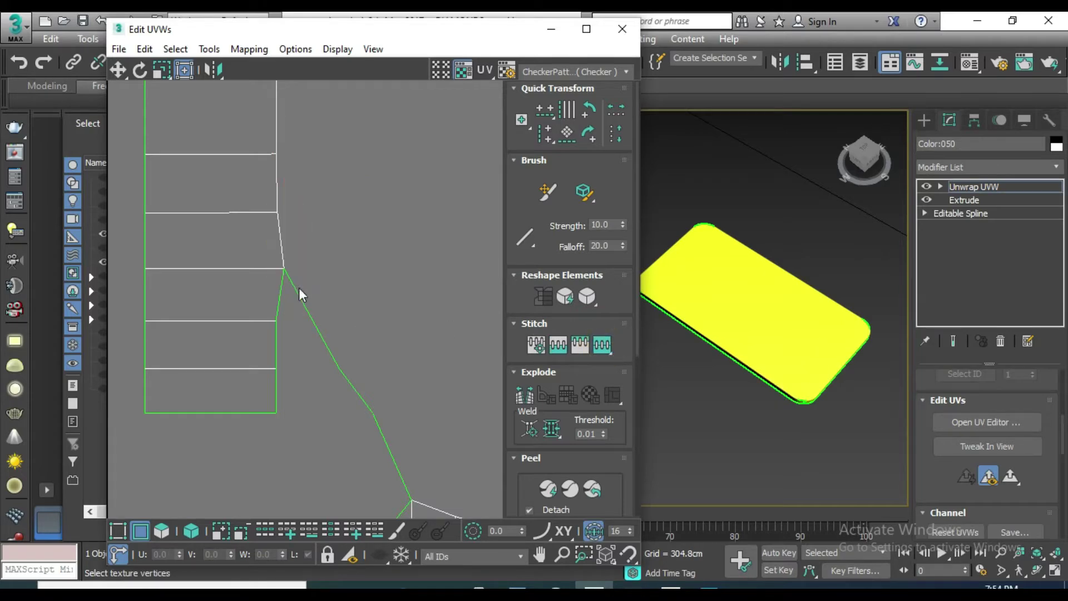
click(602, 345)
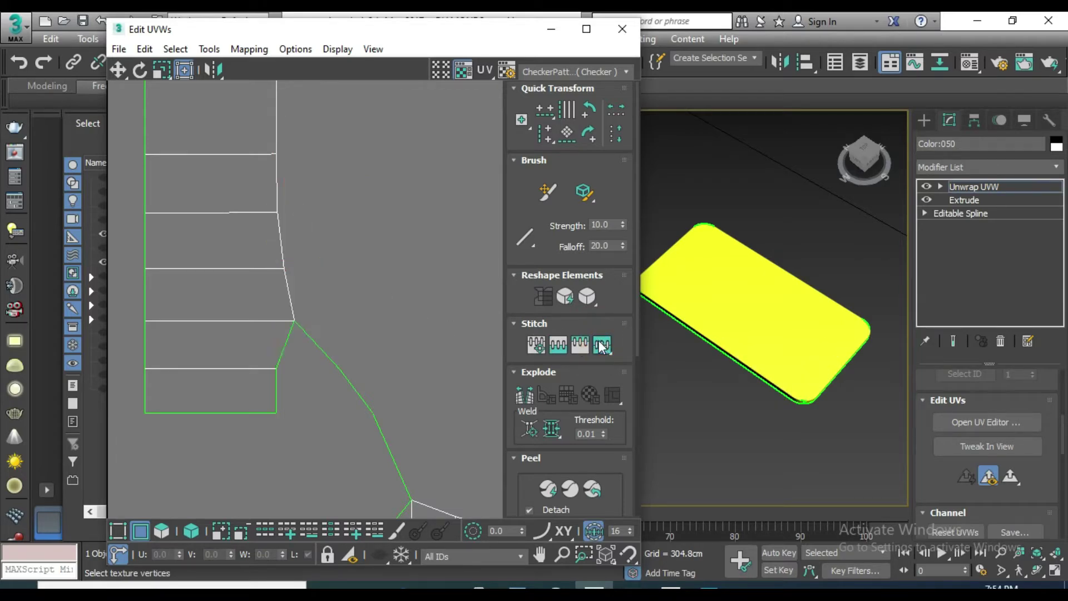
- Stitch the next corner vertex and the diagonal edge below the strip
click(313, 342)
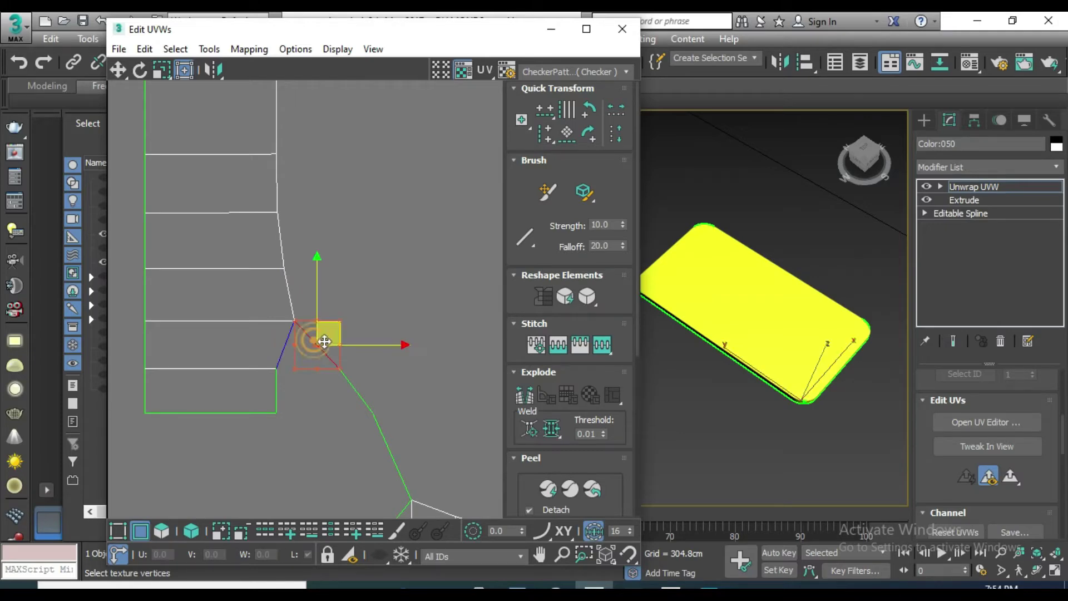
click(601, 346)
click(337, 389)
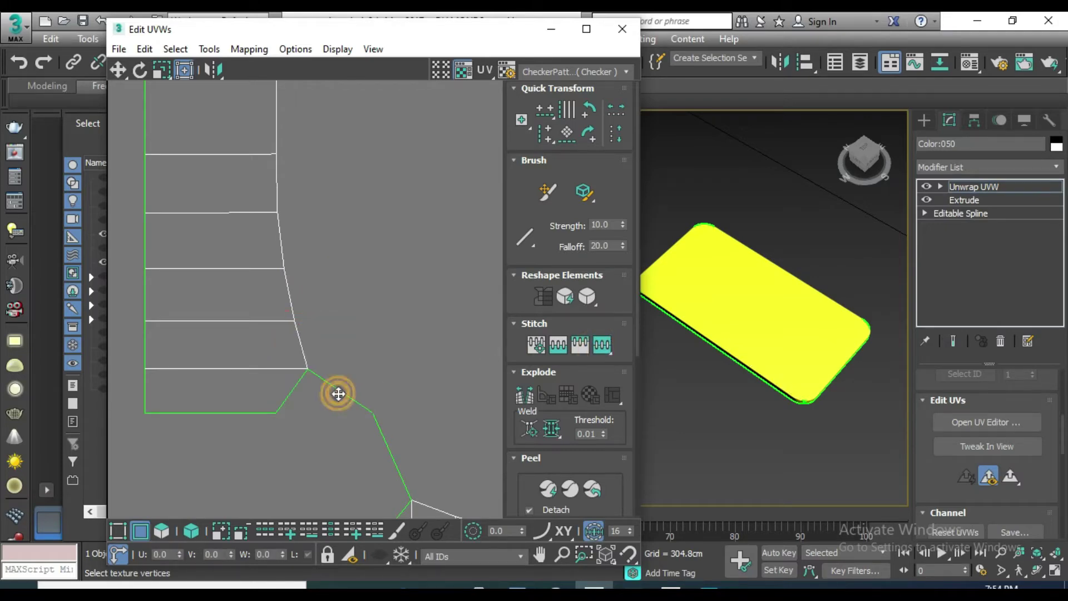
scroll(368, 390, up, 2)
click(354, 396)
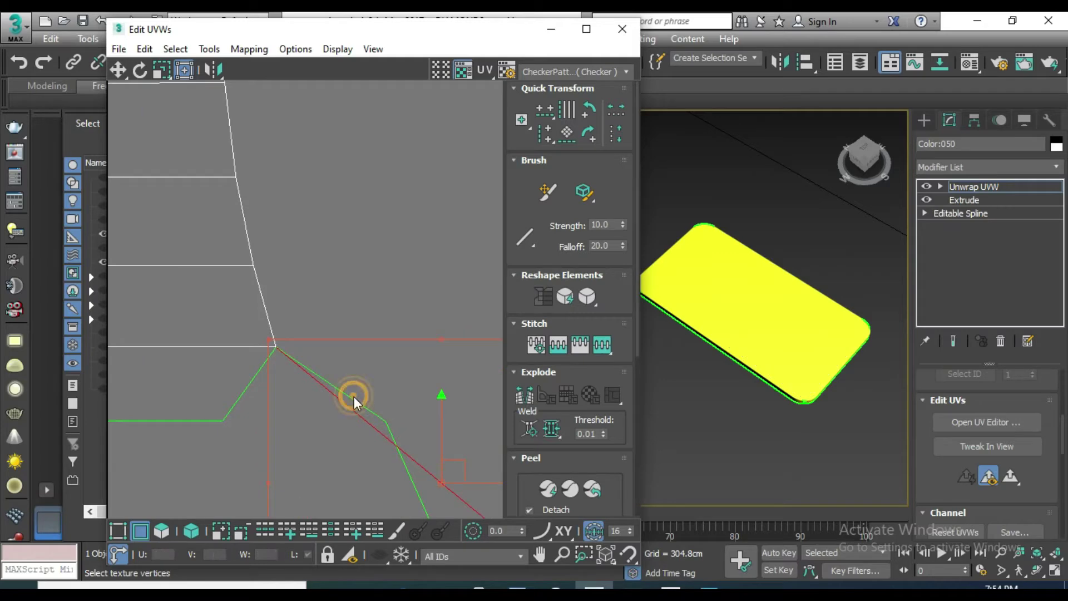
click(602, 345)
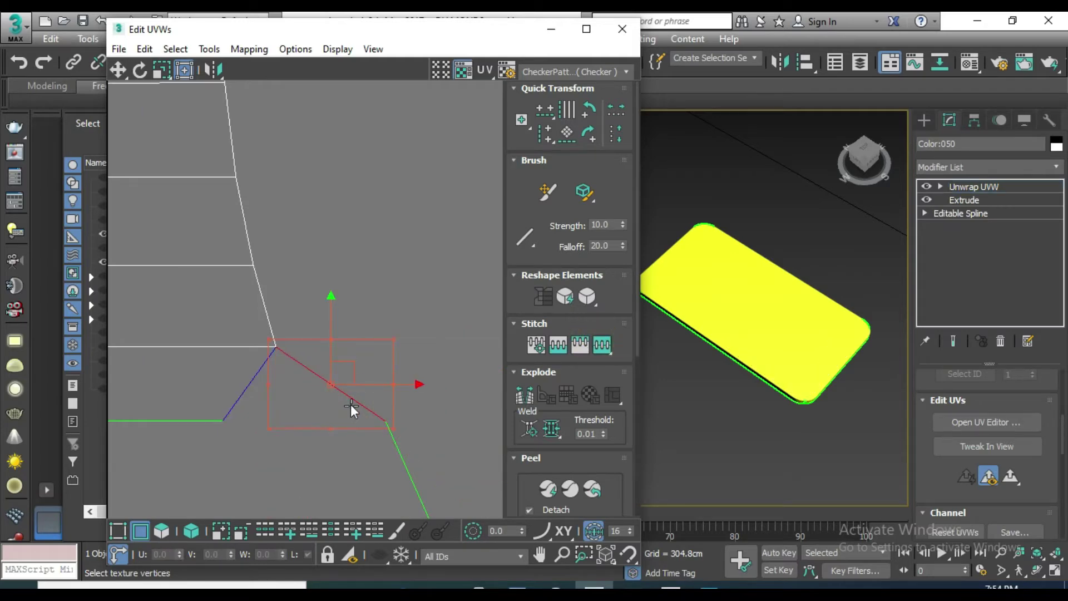
- Stitch the last rounded-corner vertices, then zoom out to centre the whole UV shell
scroll(351, 400, down, 2)
scroll(350, 392, down, 1)
middle_drag(348, 389, 288, 371)
click(312, 401)
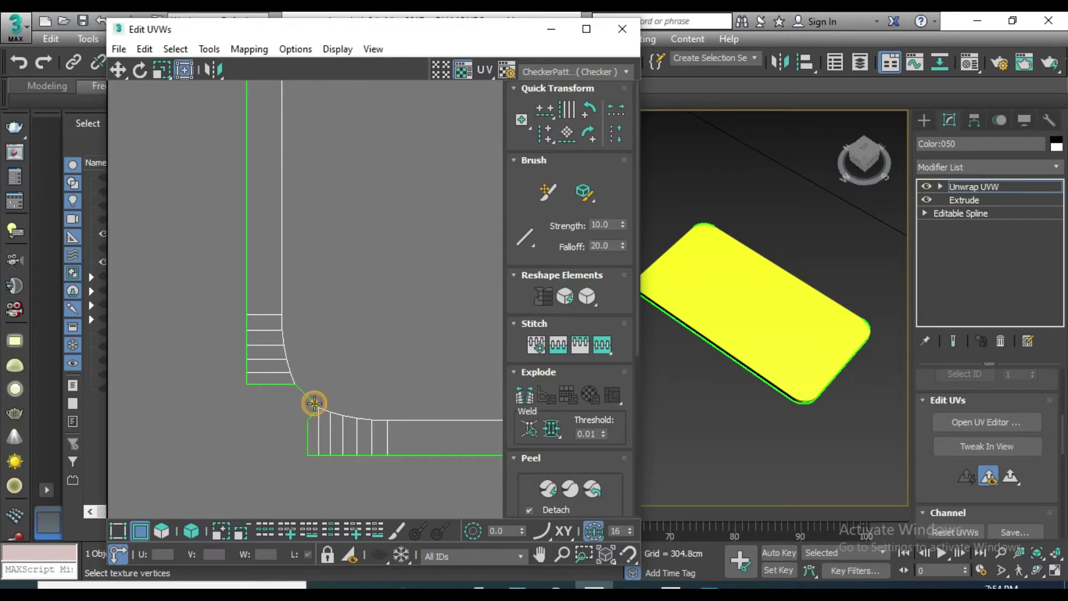
scroll(312, 403, up, 2)
scroll(312, 403, up, 2)
click(308, 381)
click(602, 344)
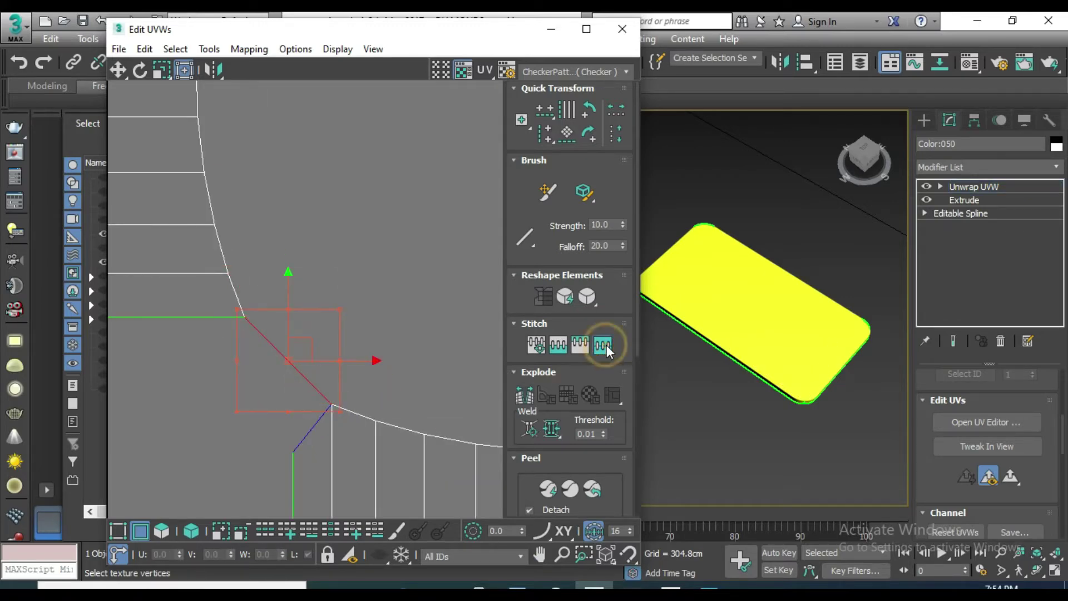
scroll(360, 373, down, 3)
scroll(358, 364, down, 3)
scroll(352, 375, down, 3)
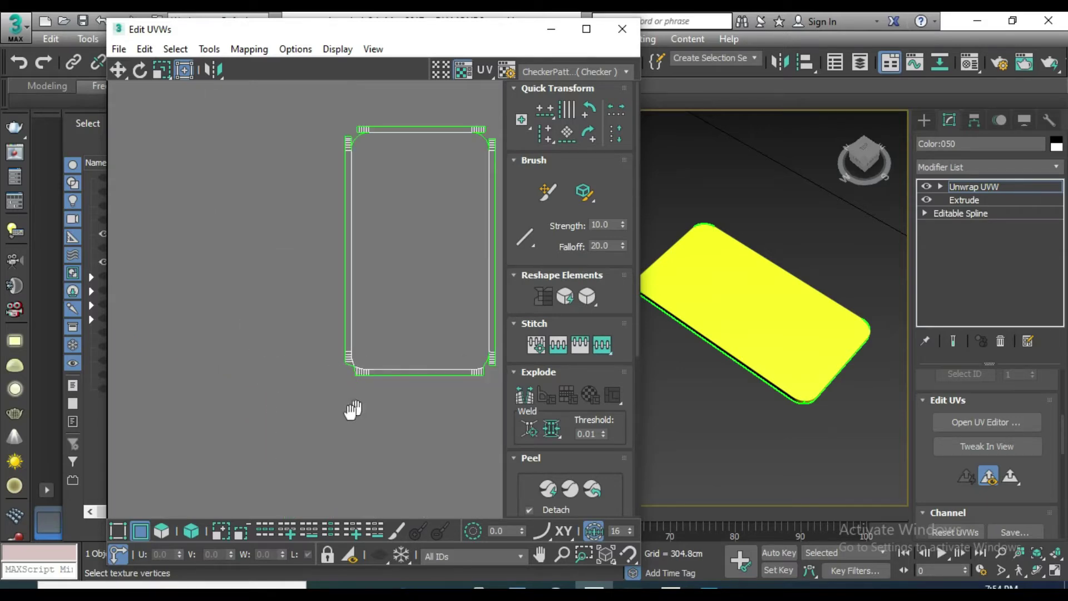
middle_drag(353, 410, 228, 428)
- Stitch the bottom-left and bottom-right corner vertices onto the rounded outline
scroll(217, 381, up, 4)
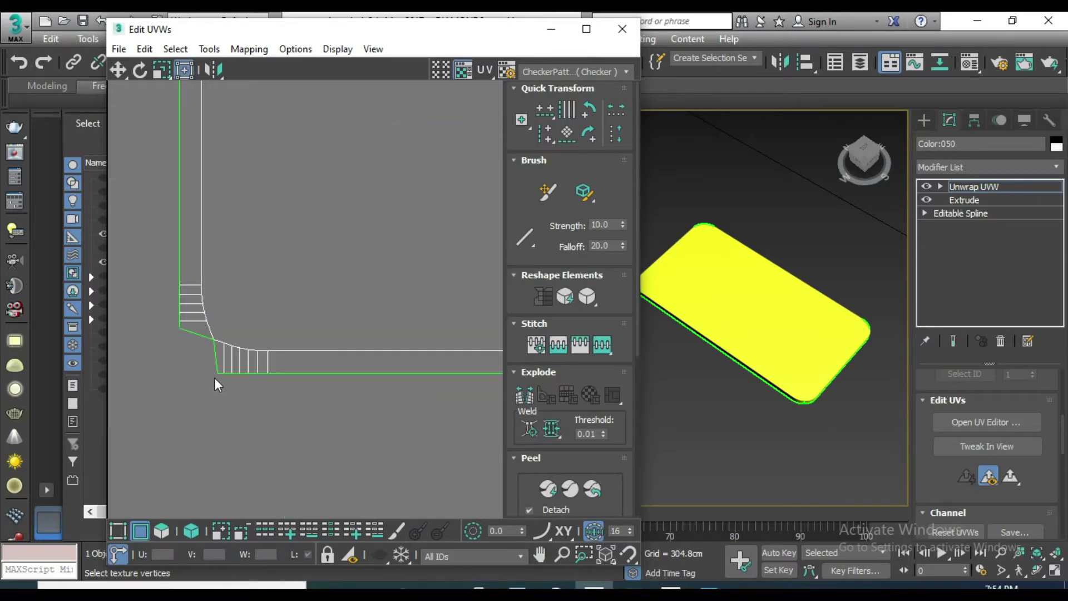
click(215, 357)
click(573, 350)
scroll(331, 377, down, 5)
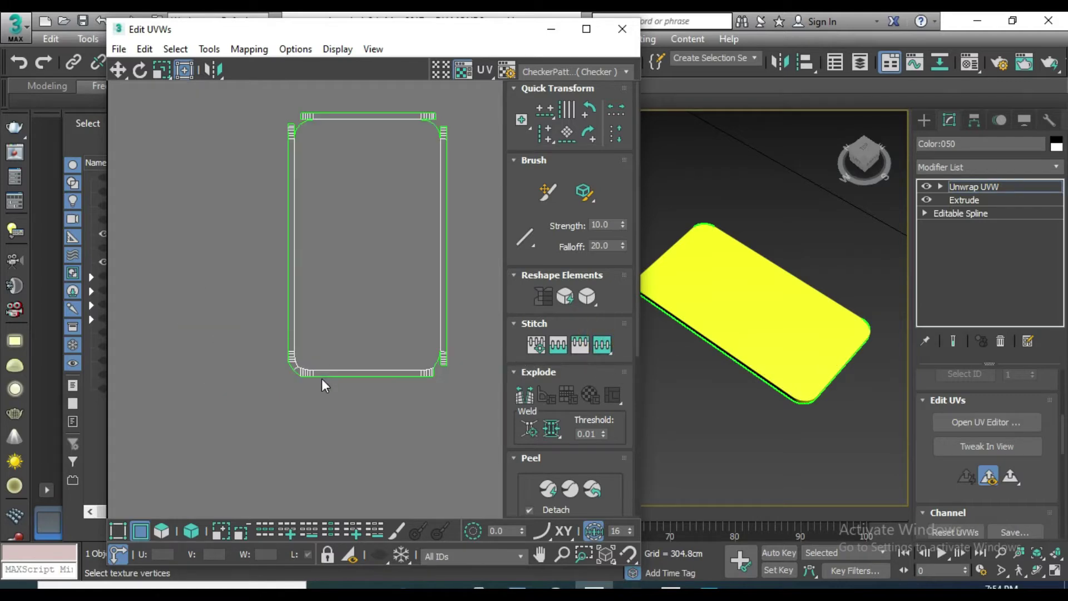
scroll(328, 377, up, 2)
scroll(295, 392, up, 2)
scroll(278, 412, up, 2)
middle_drag(302, 416, 341, 424)
scroll(356, 426, up, 2)
scroll(362, 429, up, 2)
click(363, 430)
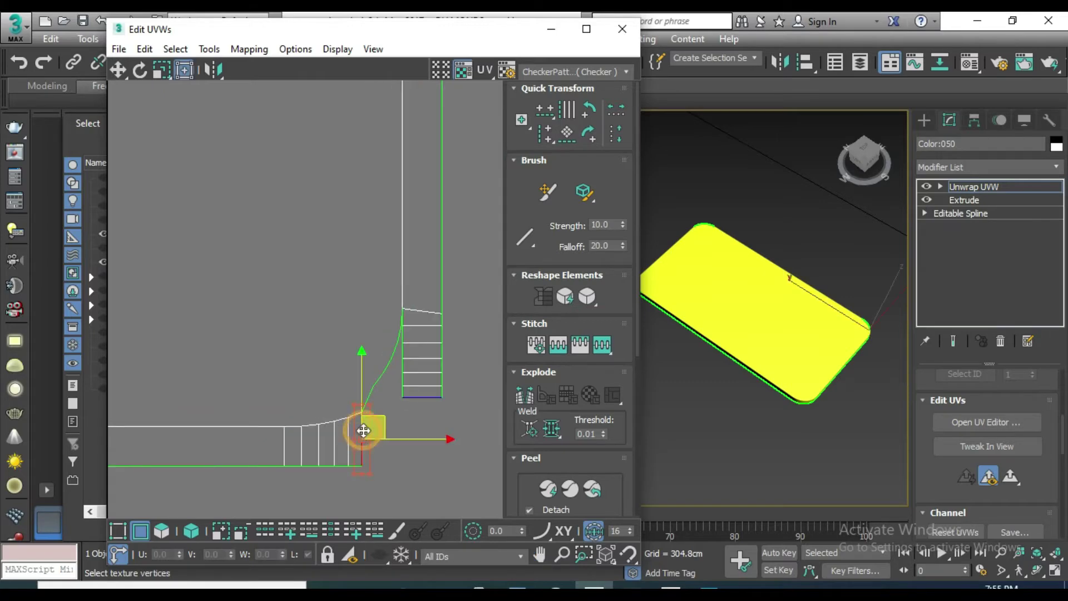
click(604, 347)
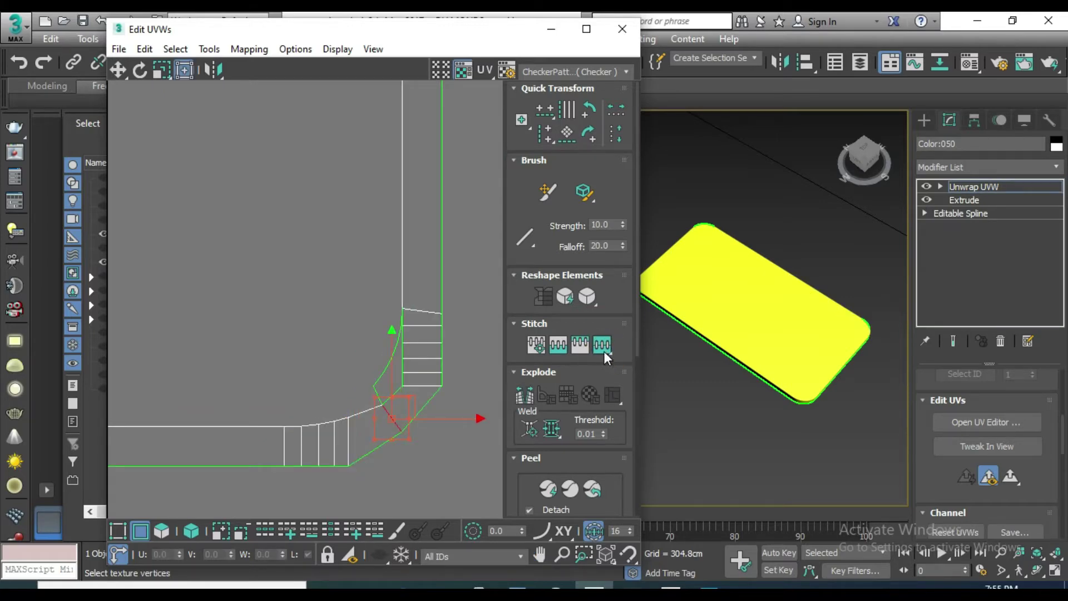
- Stitch the corner-edge vertices and strip-junction vertices to their neighbours
click(420, 375)
scroll(391, 327, up, 3)
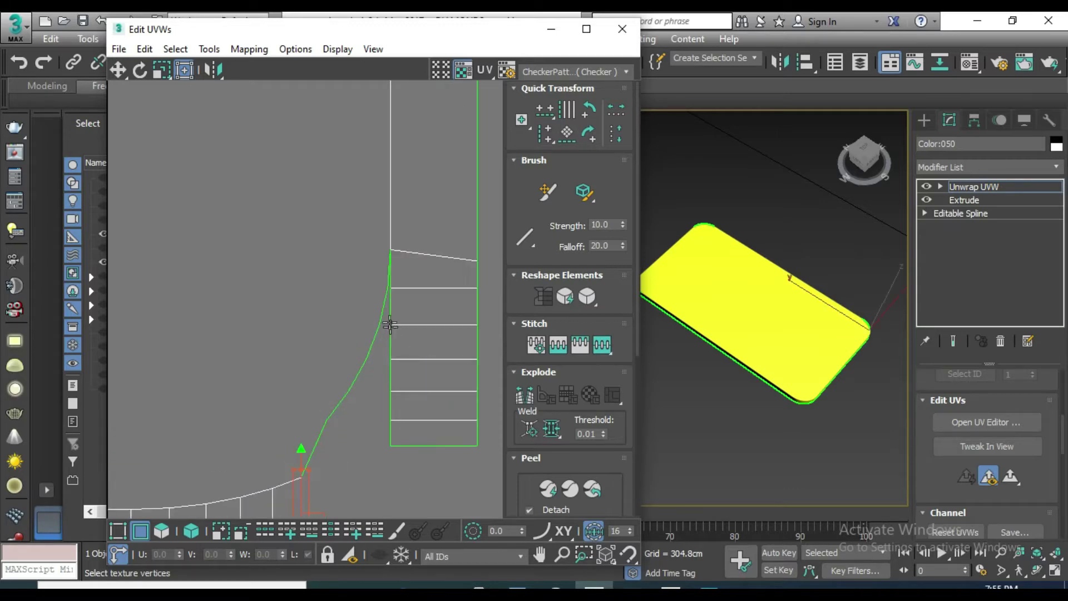
scroll(391, 291, up, 3)
click(391, 244)
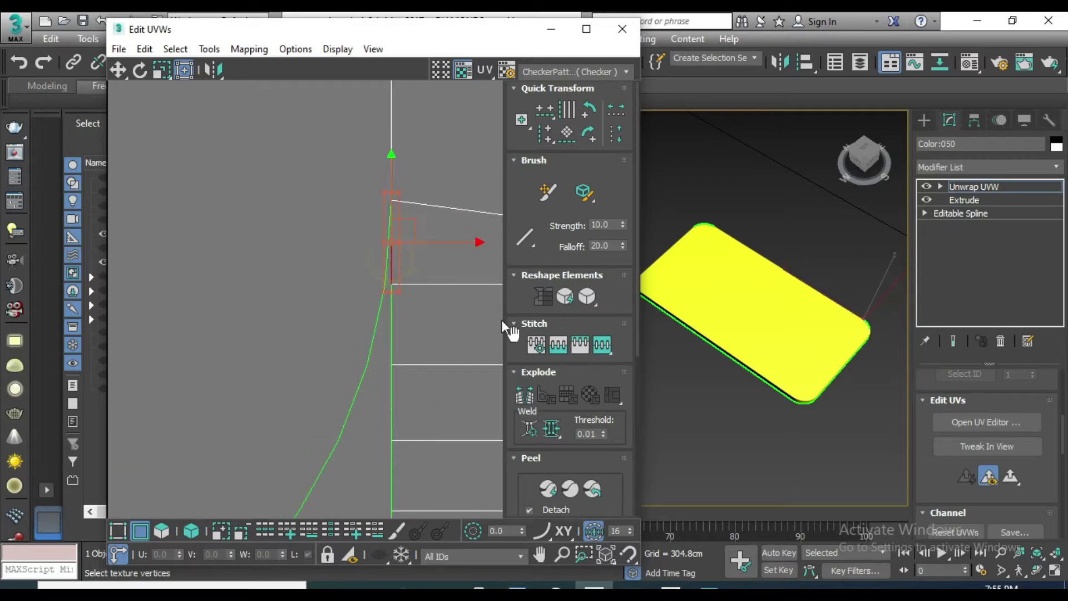
click(600, 348)
click(390, 316)
drag(381, 310, 398, 317)
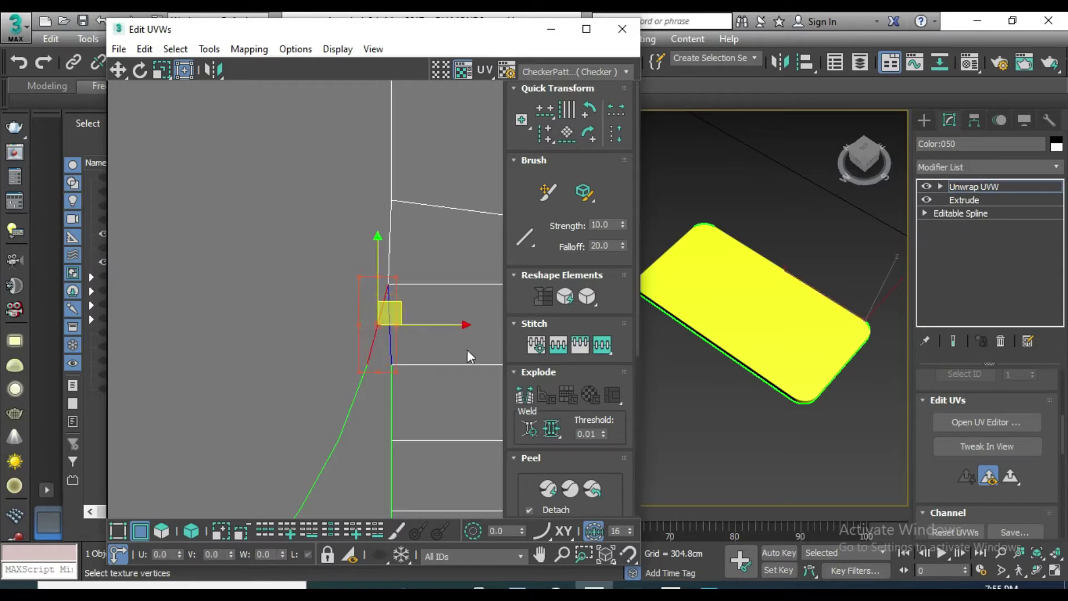
click(603, 346)
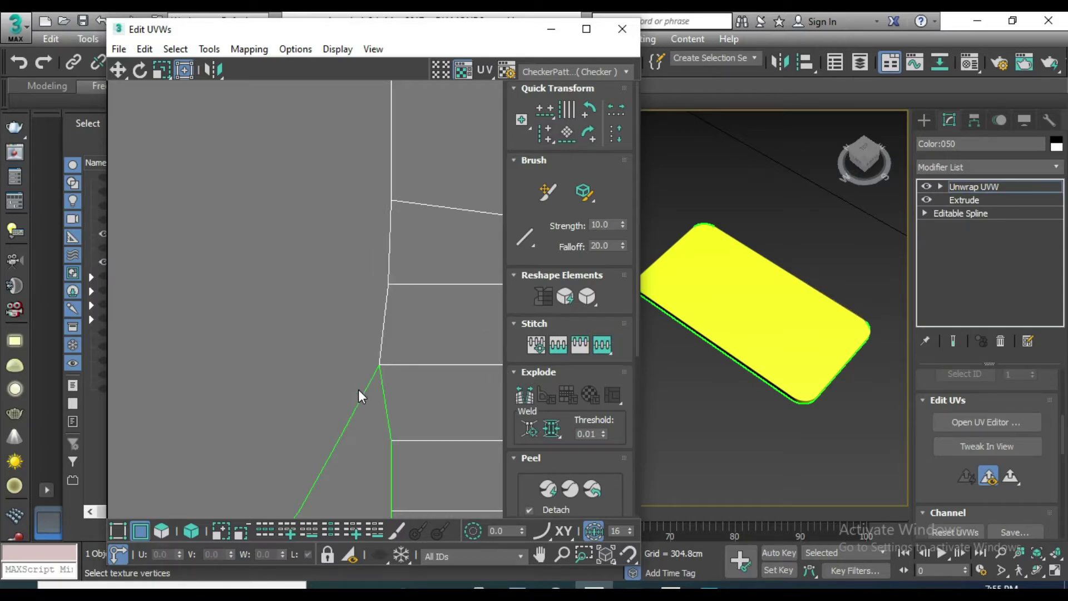
drag(360, 398, 389, 420)
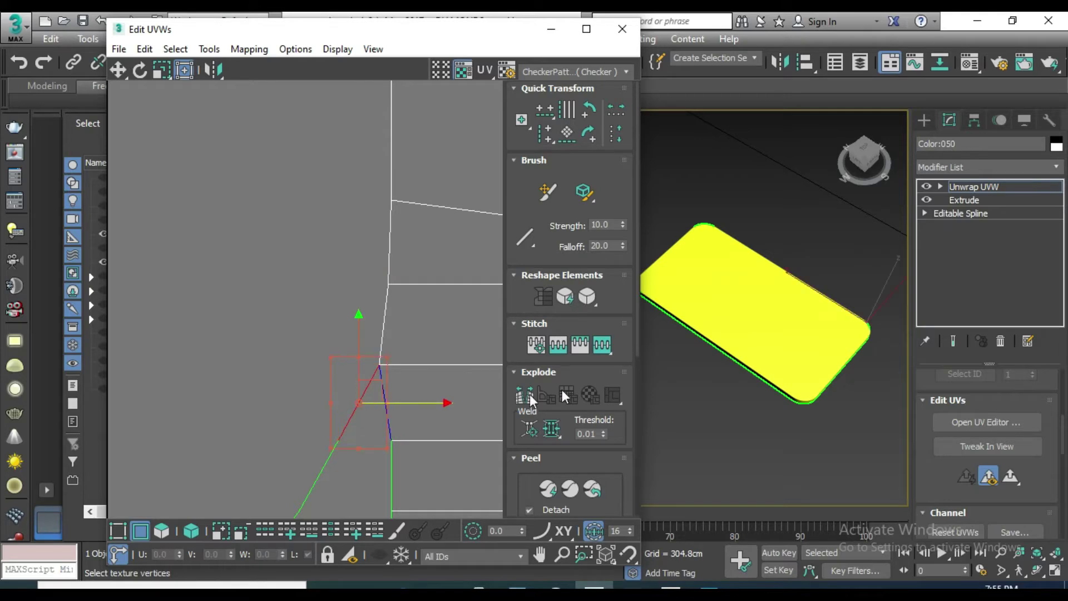
click(384, 425)
- Stitch the upper corner edge and strip-corner vertices onto the neighbouring edges
middle_drag(384, 425, 385, 248)
click(354, 288)
click(600, 349)
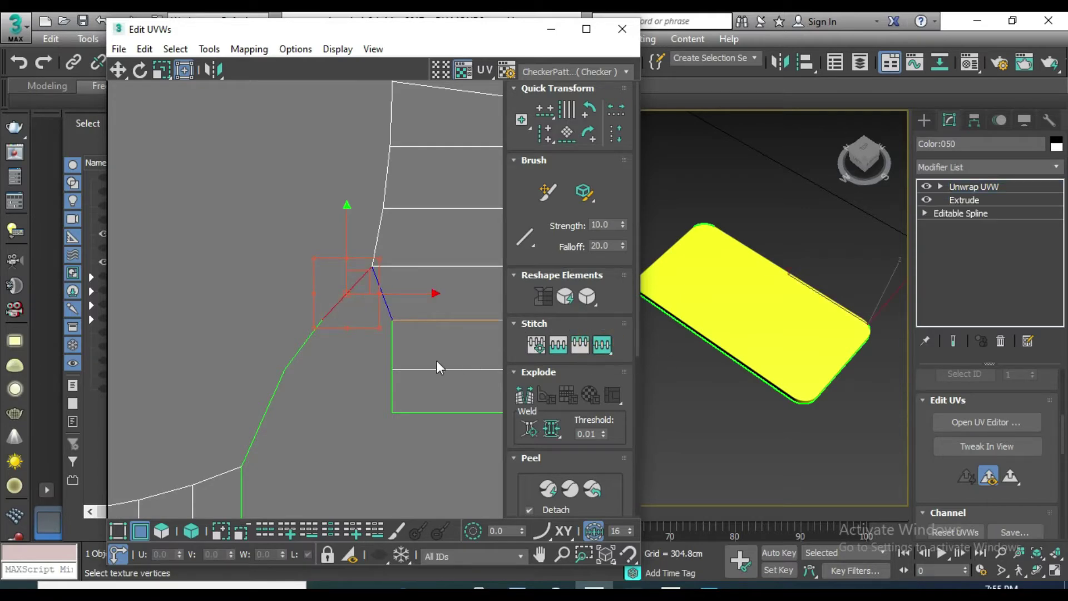
click(336, 332)
click(602, 345)
click(323, 383)
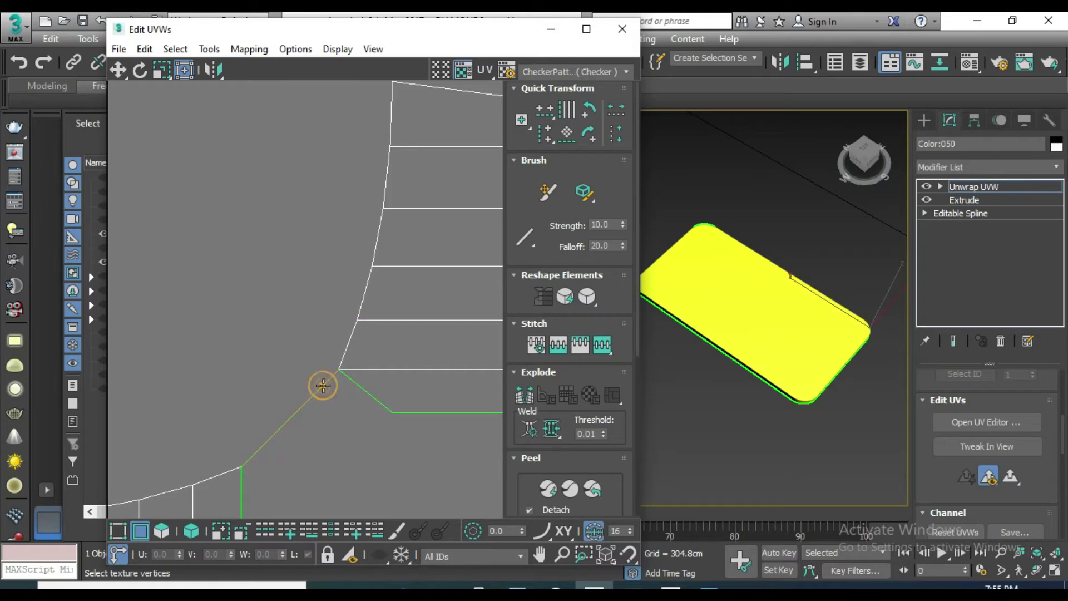
click(602, 345)
- Stitch the vertex where the strip meets the outline into the outer border
scroll(415, 311, down, 1)
scroll(415, 310, down, 1)
scroll(415, 311, down, 1)
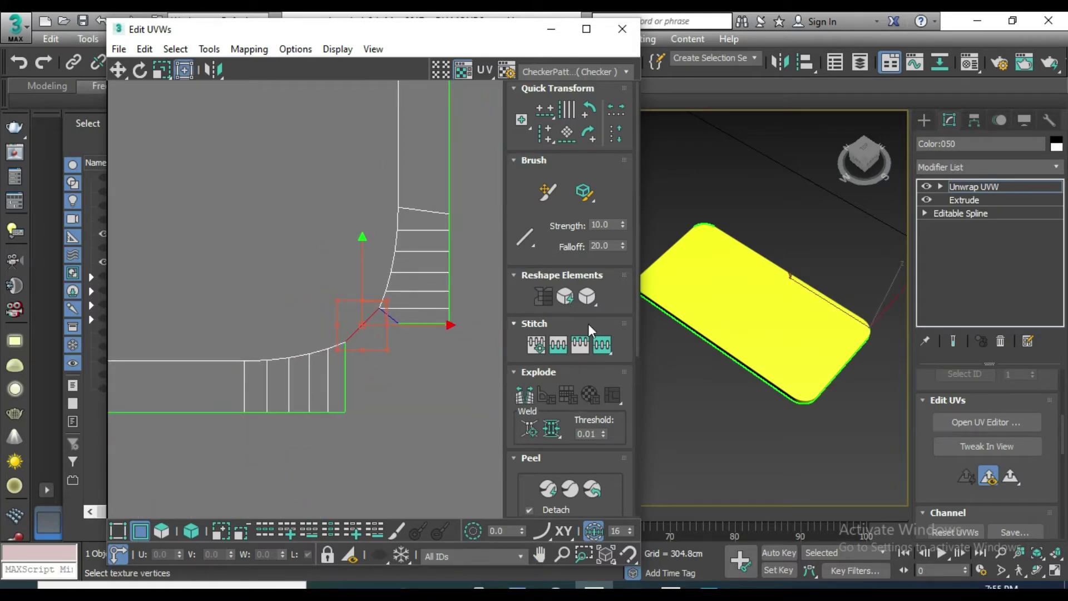
click(599, 345)
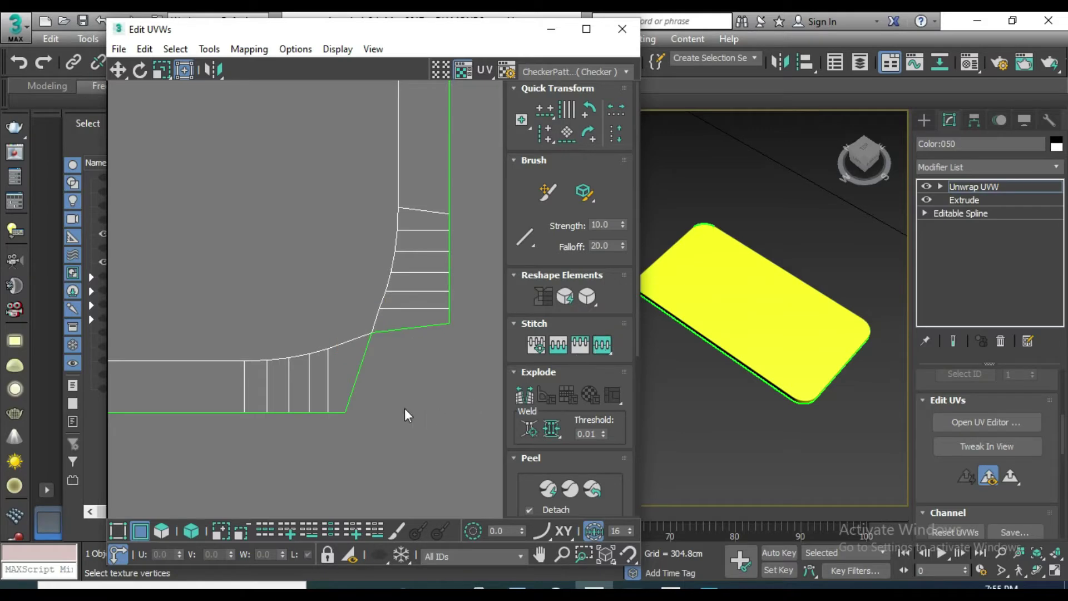
click(364, 380)
click(600, 346)
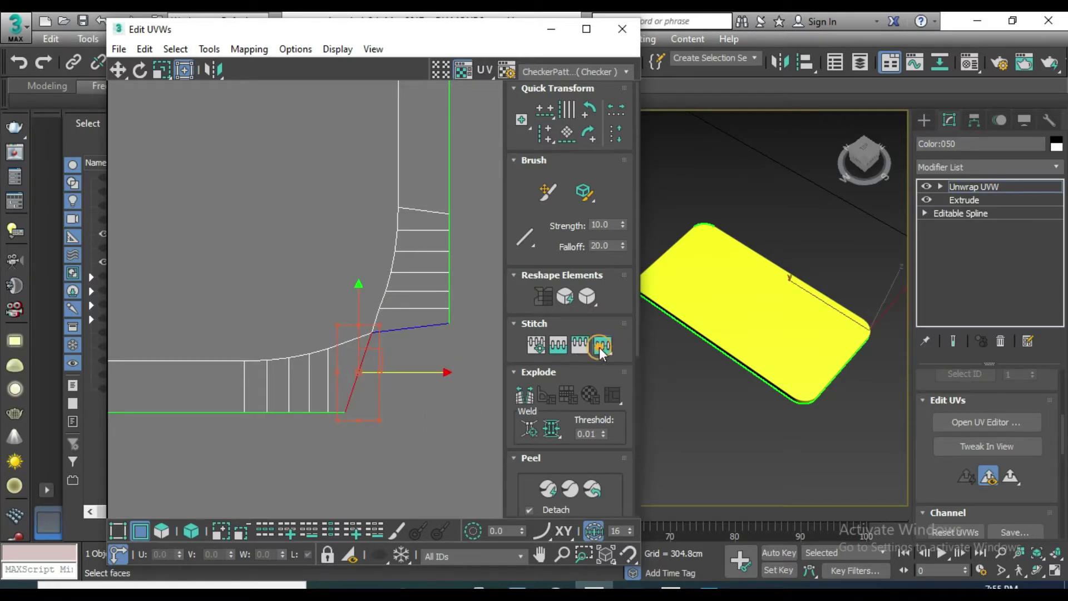
scroll(465, 328, down, 2)
scroll(465, 326, down, 2)
mouse_move(352, 213)
middle_down()
mouse_move(351, 312)
mouse_move(365, 328)
middle_up()
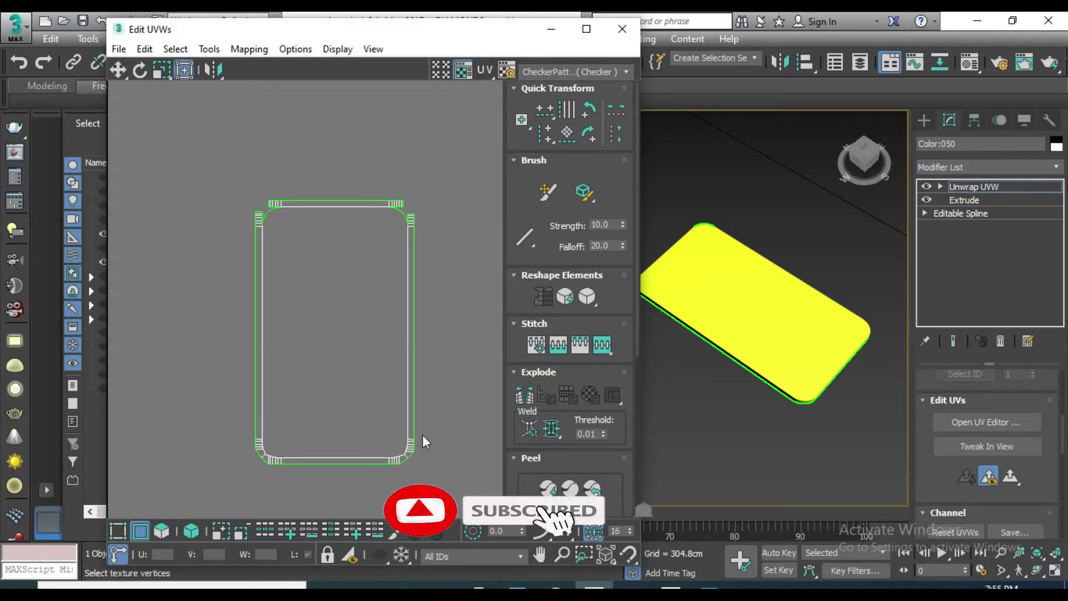
- Select the edges running up the left corner, then clear the selection
scroll(255, 202, up, 3)
scroll(336, 291, up, 2)
scroll(308, 292, up, 2)
scroll(246, 353, up, 2)
click(245, 352)
scroll(252, 375, up, 2)
scroll(251, 375, up, 2)
click(238, 378)
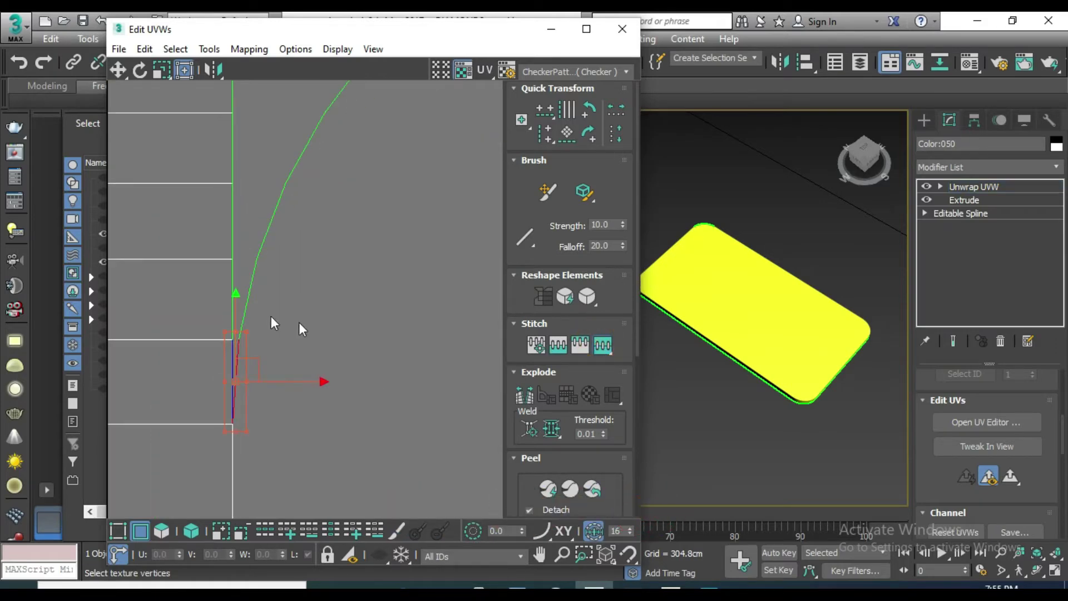
click(236, 303)
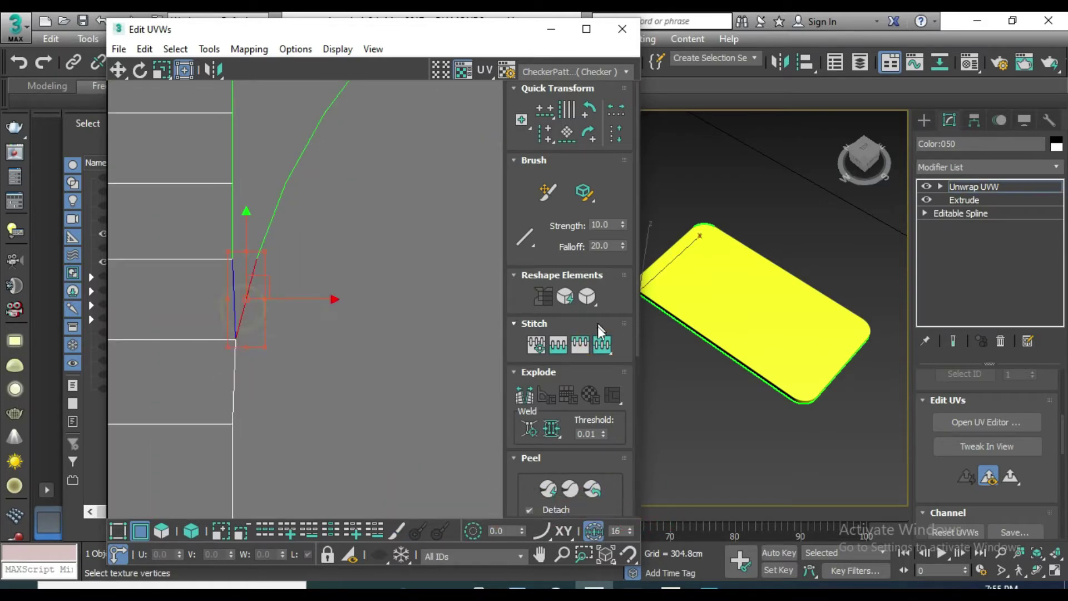
click(259, 232)
click(295, 166)
- Straighten the edge beside the top-left corner junction vertex
scroll(285, 155, down, 1)
scroll(284, 154, down, 2)
middle_drag(285, 155, 275, 279)
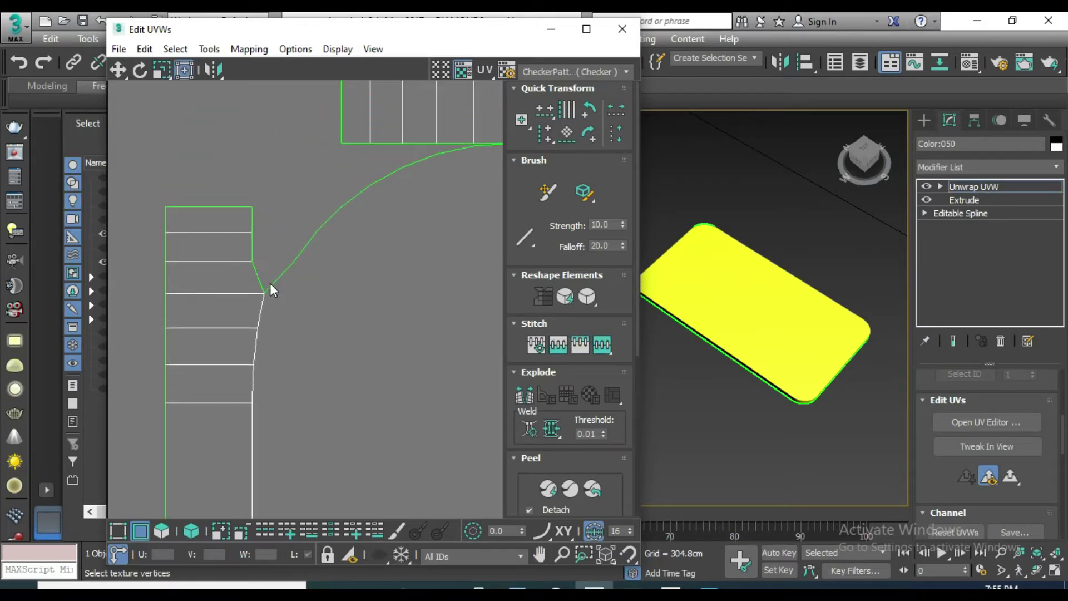
click(270, 287)
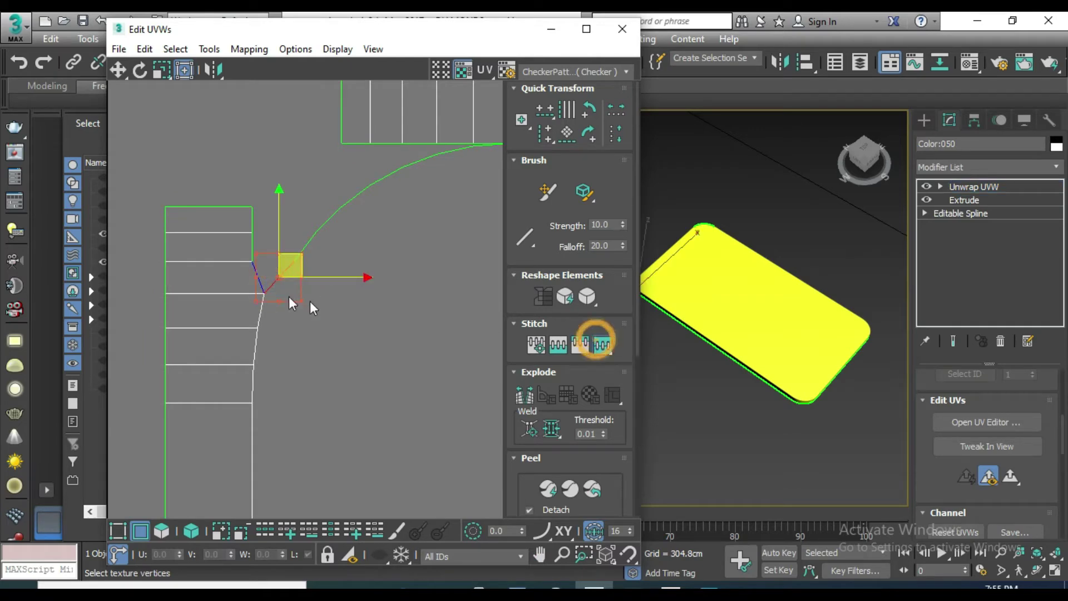
click(290, 249)
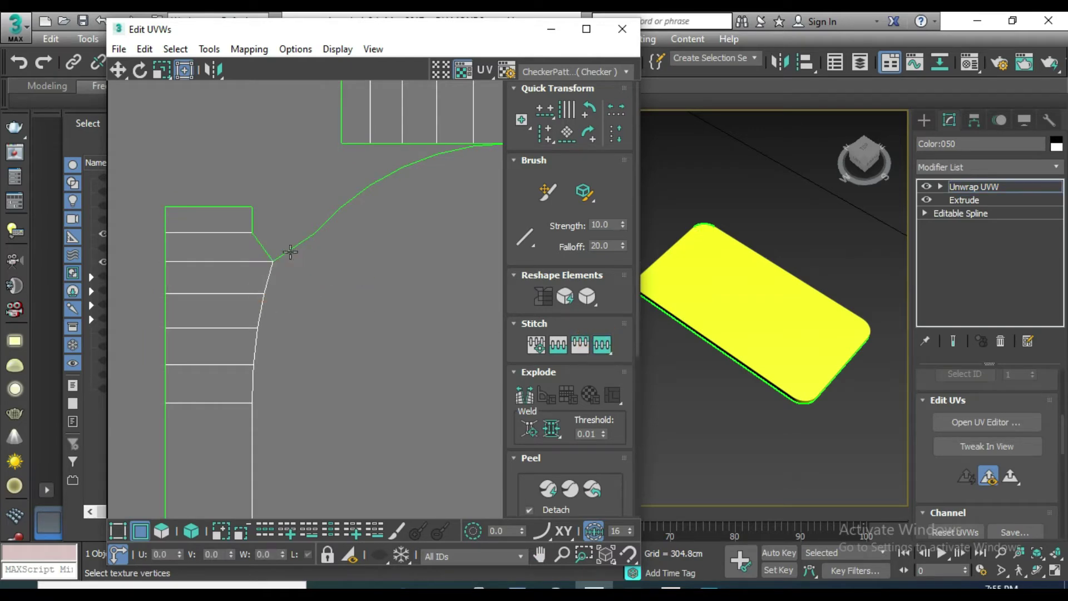
click(587, 296)
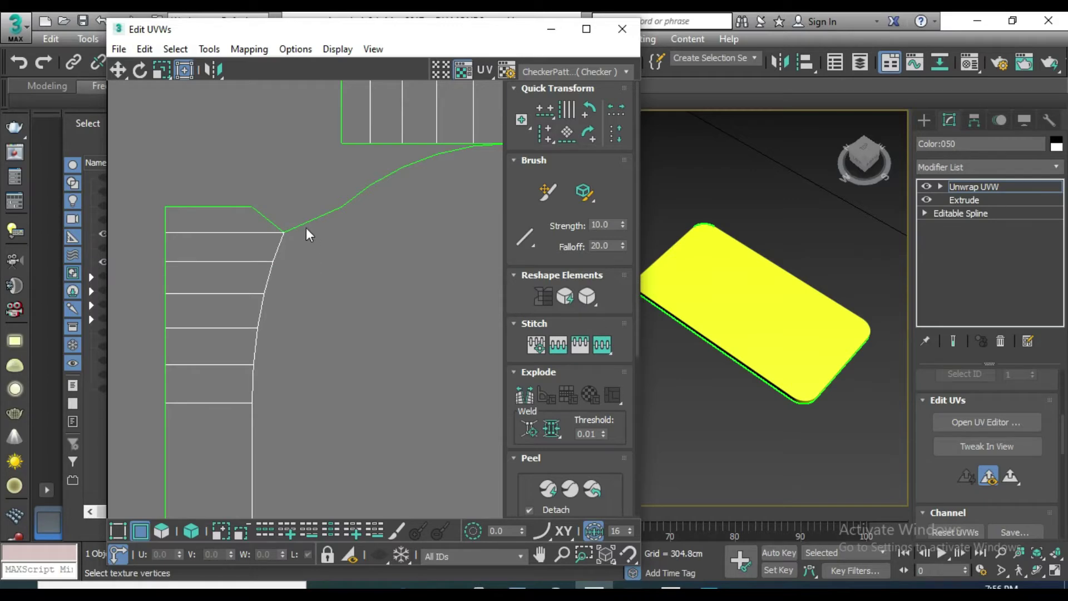
- Stitch the corner edge to the upper strip, then undo the bad stitch
click(300, 225)
middle_drag(293, 229, 259, 271)
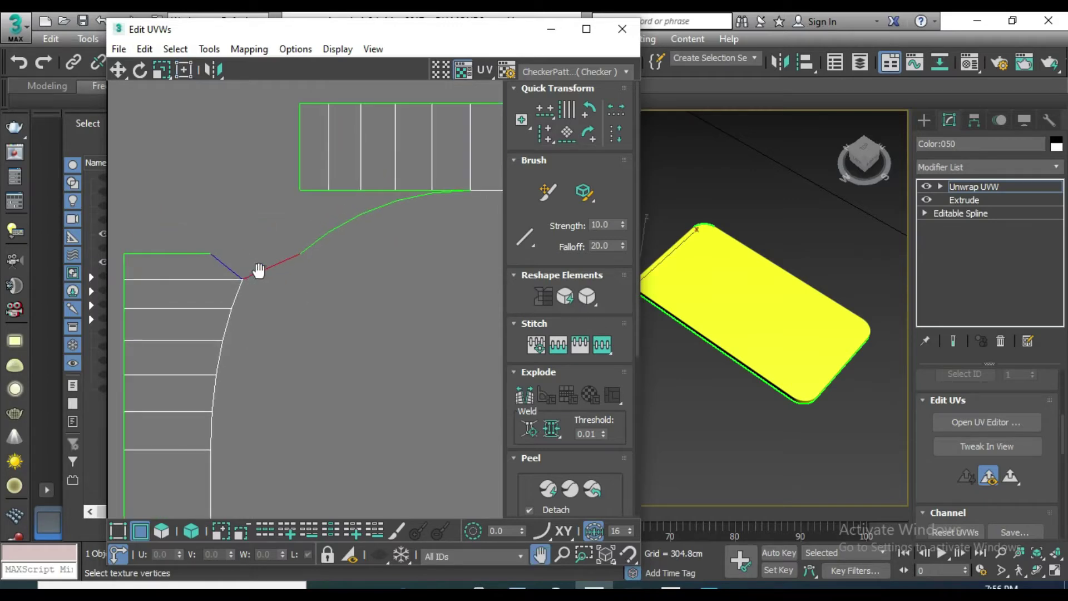
click(602, 344)
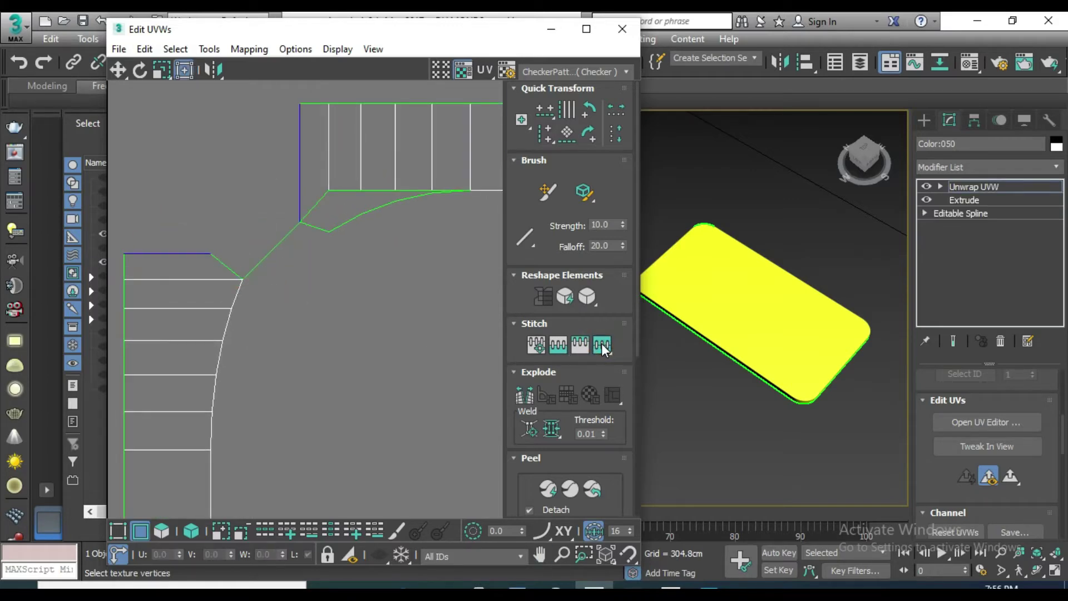
middle_drag(367, 298, 314, 328)
key(ctrl+z)
scroll(389, 229, up, 5)
- Stitch three edges along the top strip and corner to join the shells
click(386, 206)
click(604, 344)
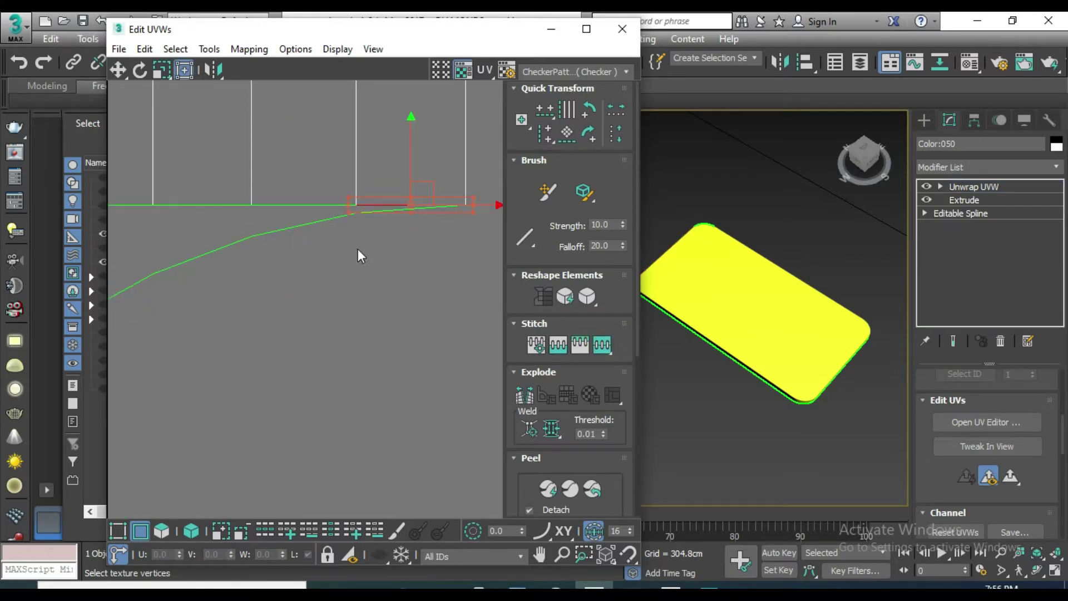
click(328, 207)
click(603, 343)
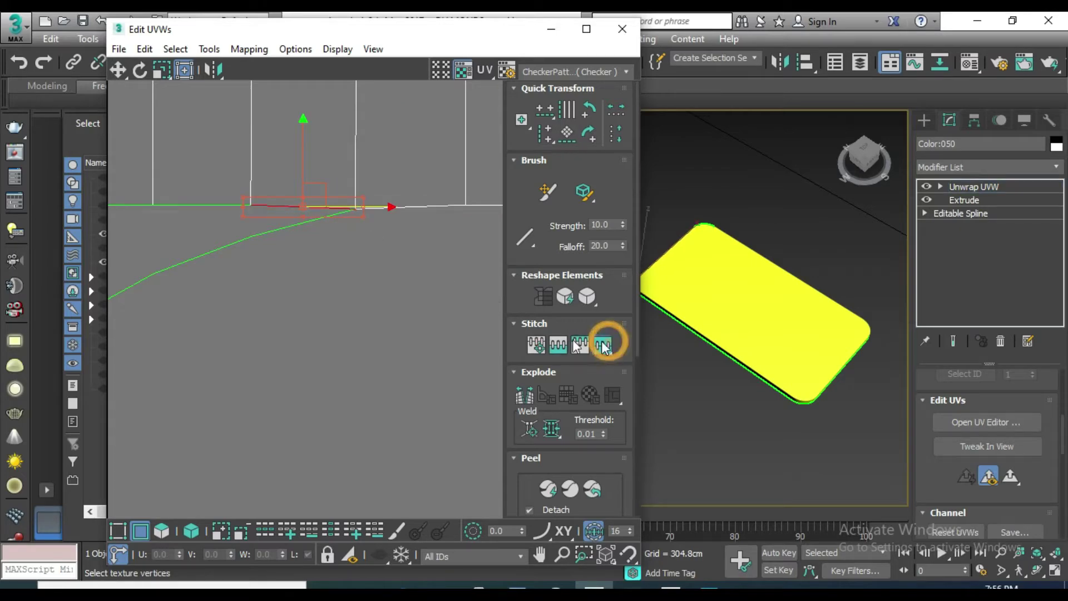
click(232, 217)
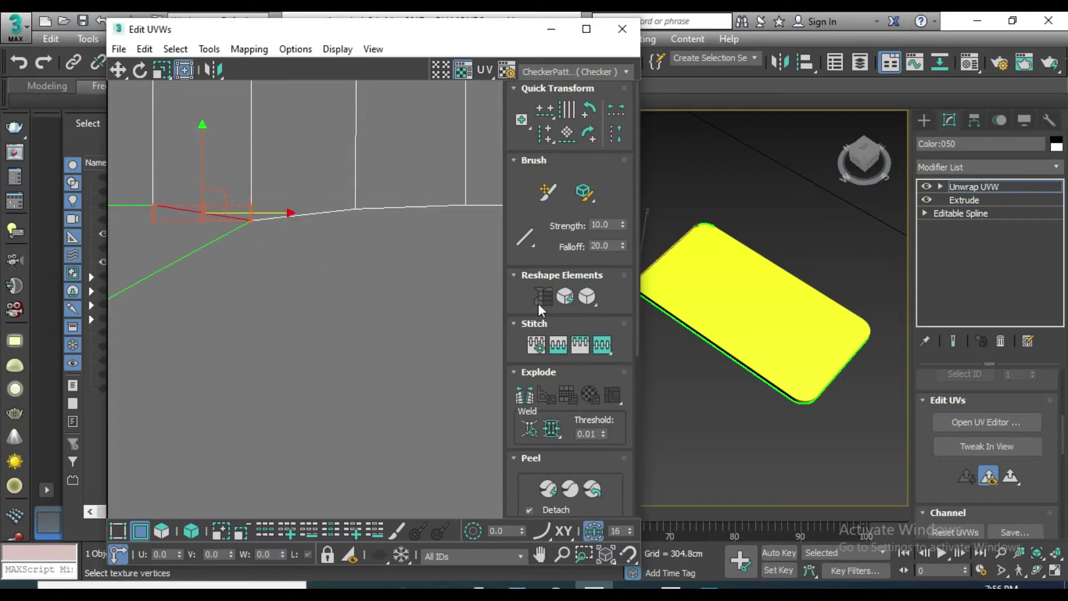
click(601, 345)
- Stitch the corner edge at the strip junction
scroll(344, 307, down, 1)
click(328, 251)
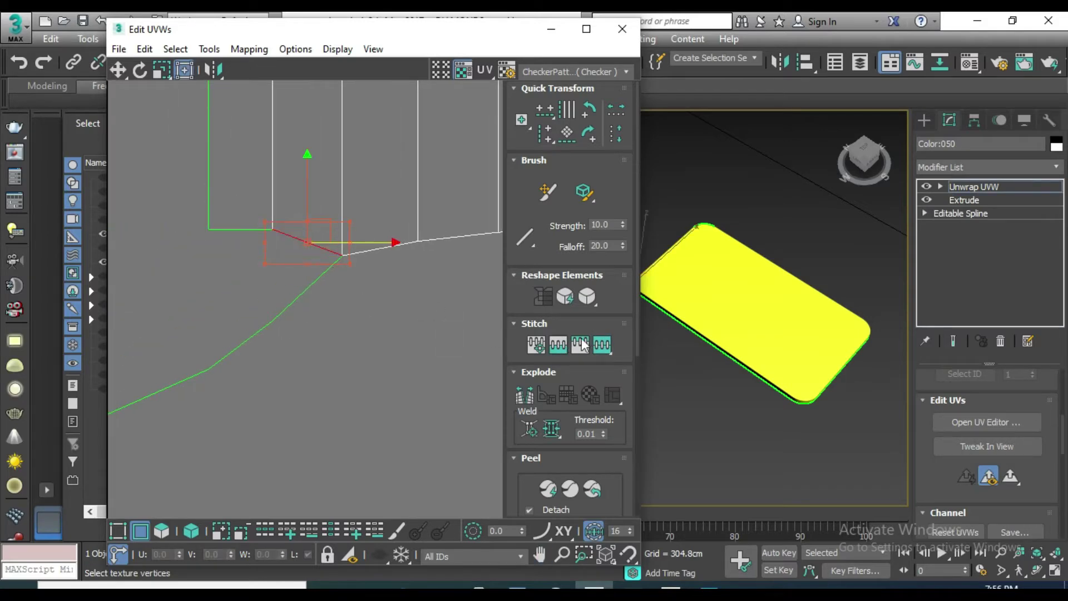
click(248, 254)
click(601, 345)
scroll(296, 344, down, 2)
middle_drag(296, 344, 284, 308)
scroll(273, 309, down, 2)
- Stitch the corner vertex and the last corner edge, closing the upper corners
click(283, 306)
click(601, 345)
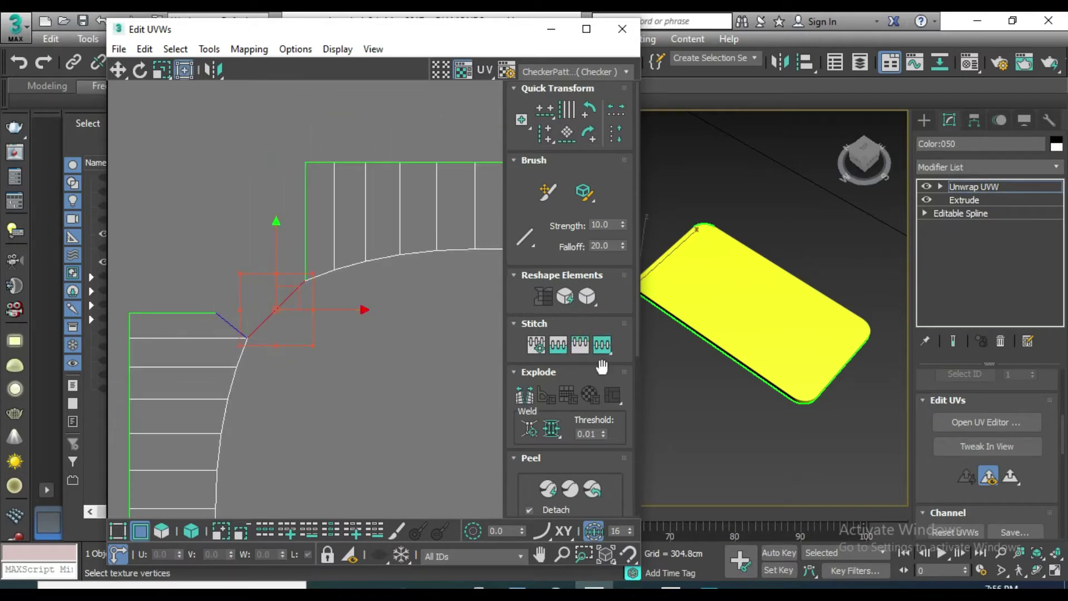
click(600, 346)
click(235, 301)
click(601, 345)
scroll(247, 326, down, 3)
mouse_move(372, 289)
middle_down()
mouse_move(430, 283)
mouse_move(313, 273)
middle_up()
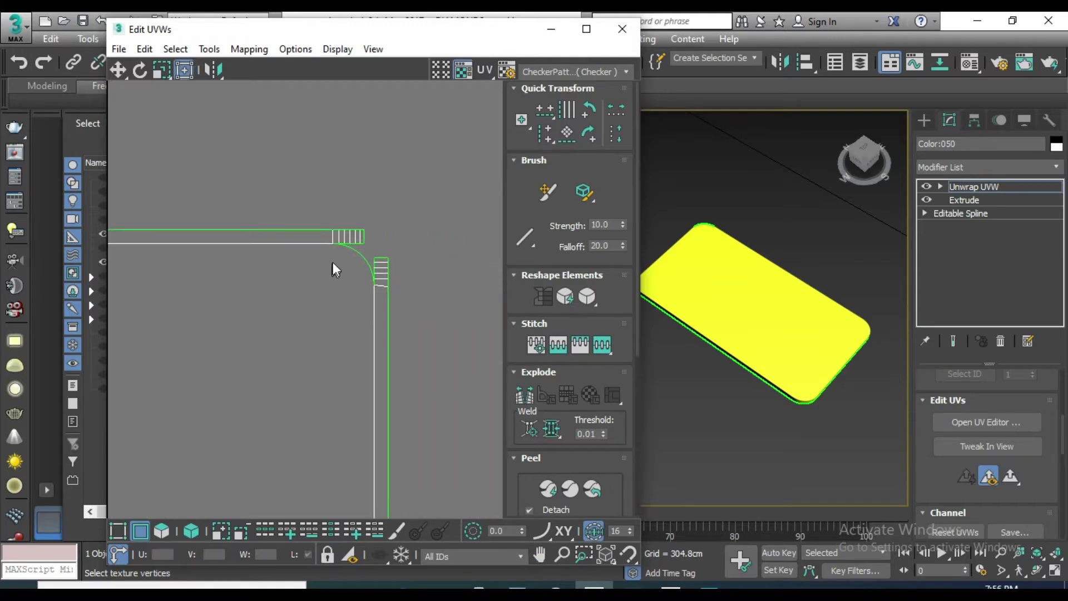
- Move the top strip's edge vertices onto the outline, undoing a stray vertex change
scroll(341, 208, up, 3)
scroll(341, 206, up, 3)
click(341, 207)
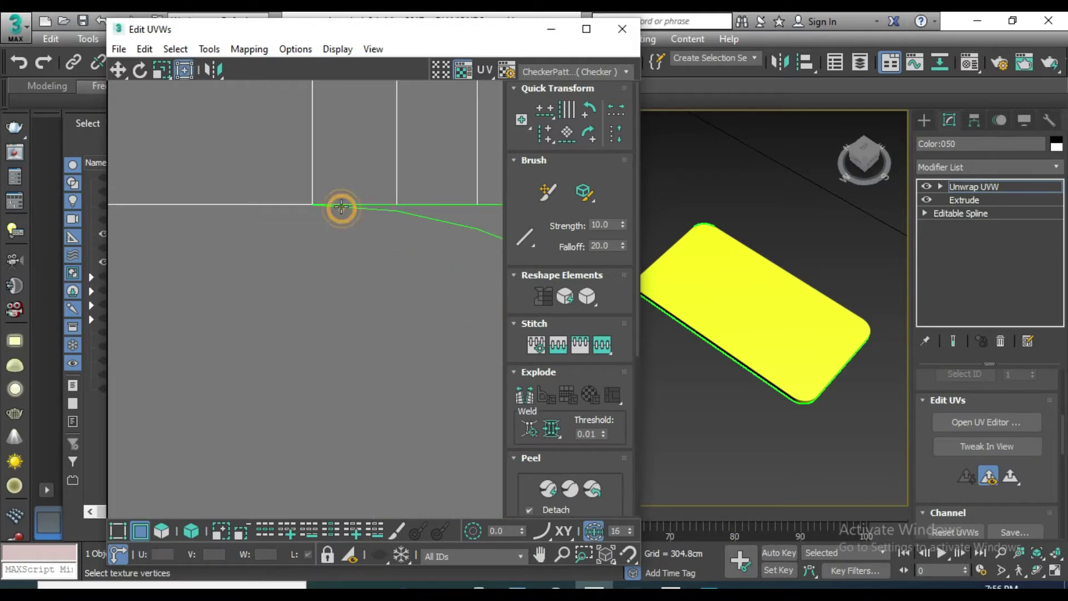
drag(341, 207, 416, 242)
scroll(356, 238, up, 2)
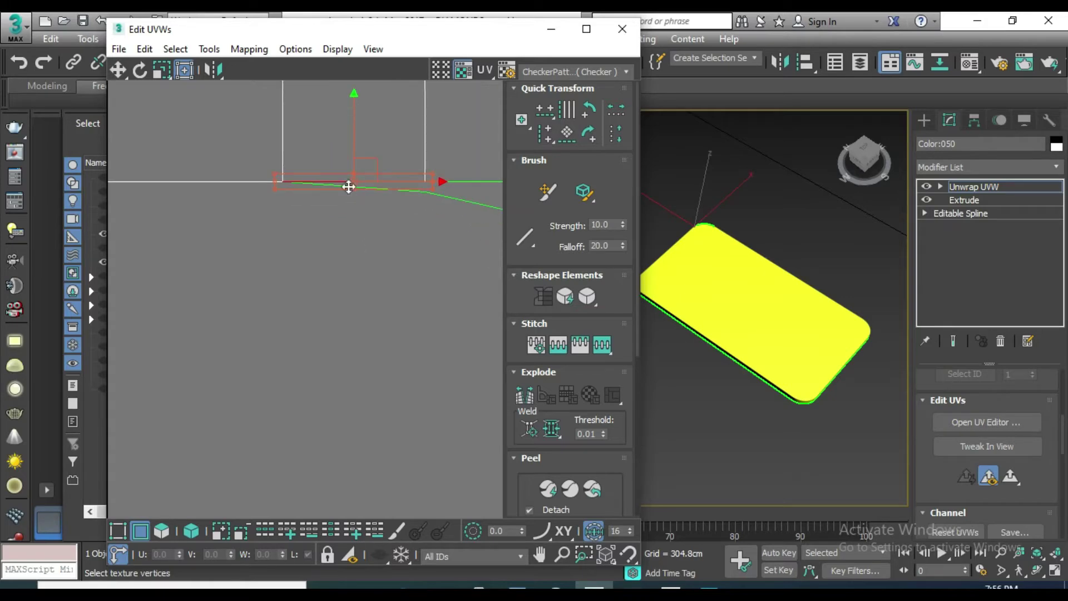
drag(348, 187, 351, 191)
click(411, 230)
middle_drag(334, 231, 269, 230)
click(279, 212)
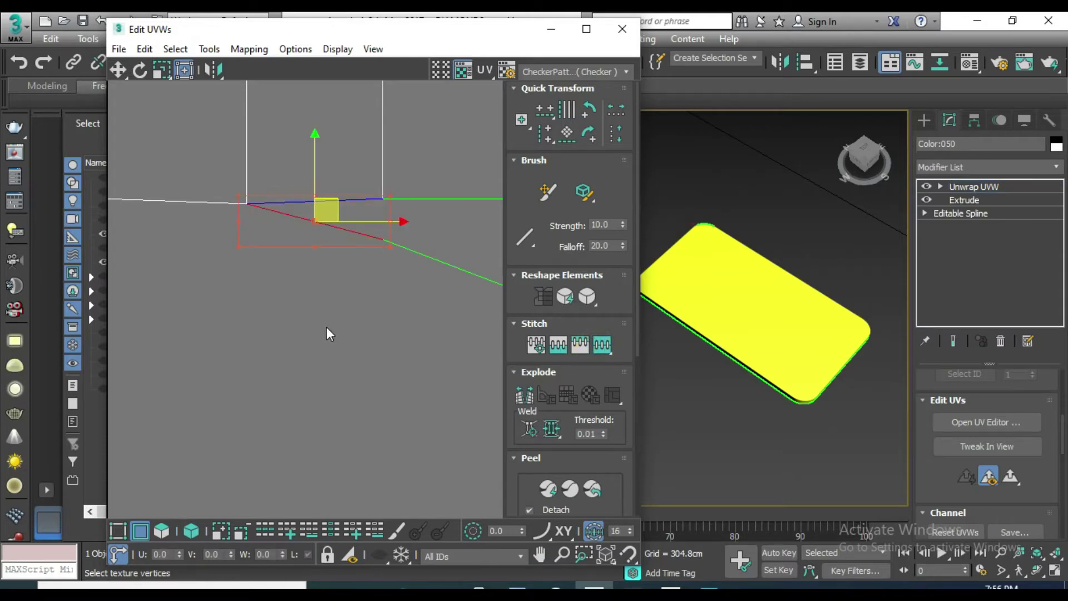
key(ctrl+z)
key(ctrl+z)
- Stitch the edge at the top strip junction
click(253, 256)
click(601, 348)
scroll(334, 341, down, 2)
middle_drag(334, 341, 270, 262)
scroll(268, 268, down, 1)
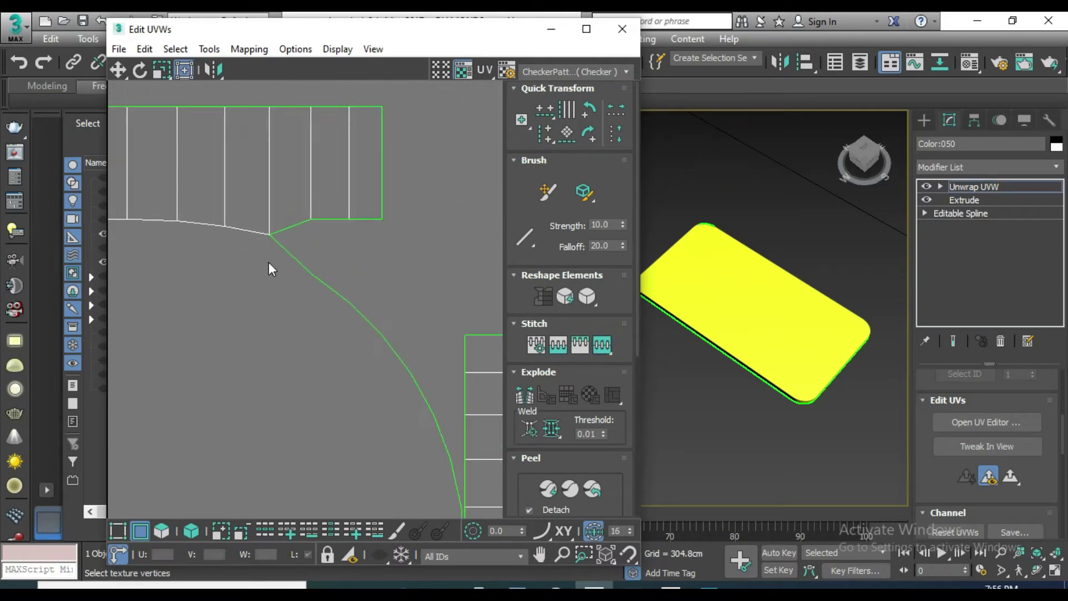
scroll(272, 260, down, 2)
middle_drag(305, 257, 337, 268)
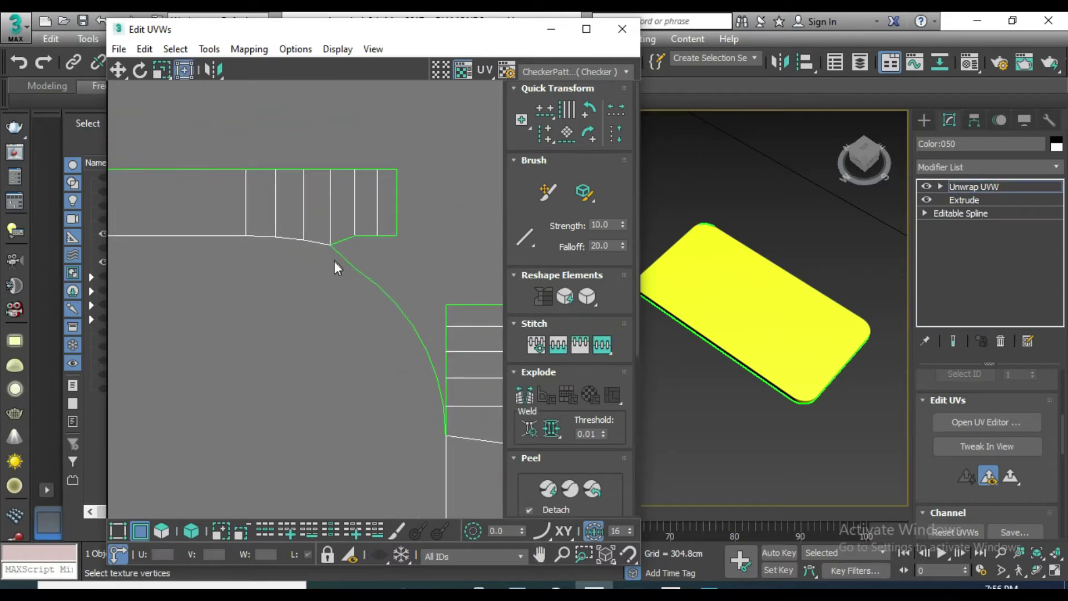
- Stitch the corner junction edge to the neighbouring cluster
click(349, 261)
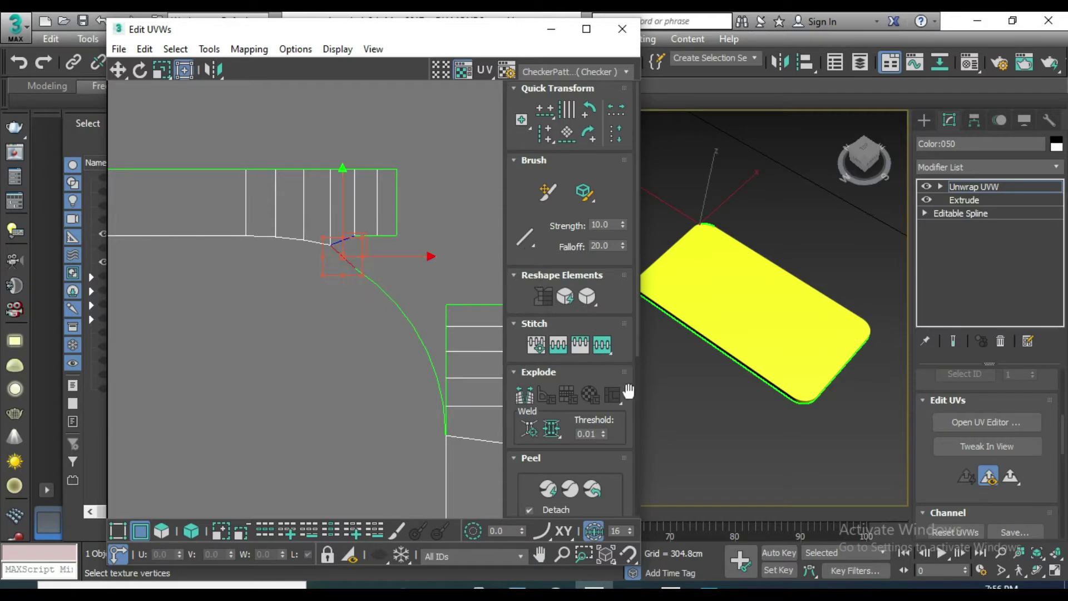
click(599, 345)
drag(365, 265, 389, 277)
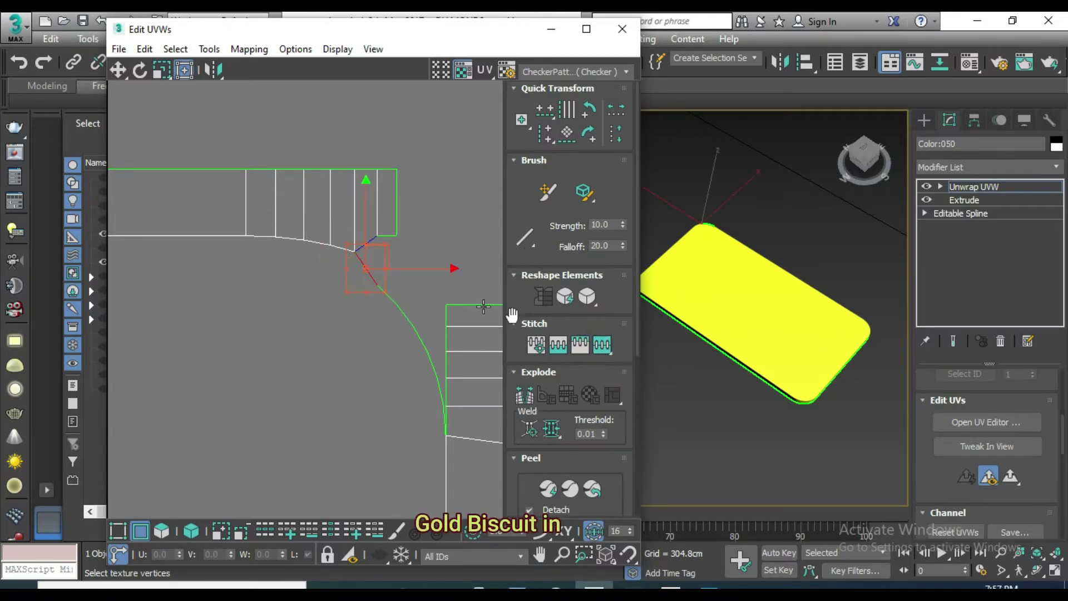
click(611, 344)
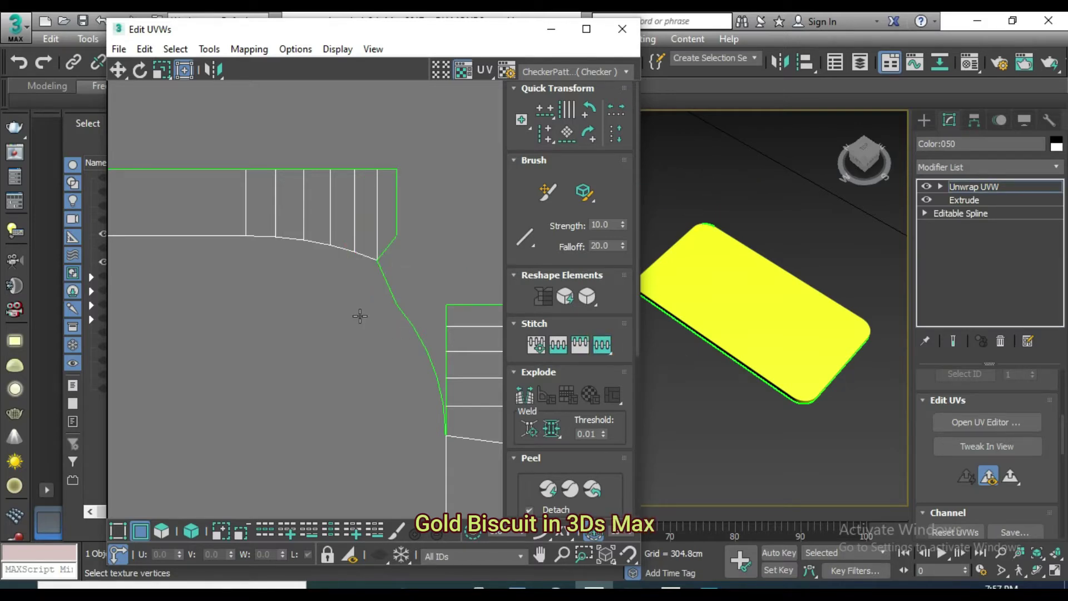
middle_drag(394, 277, 347, 280)
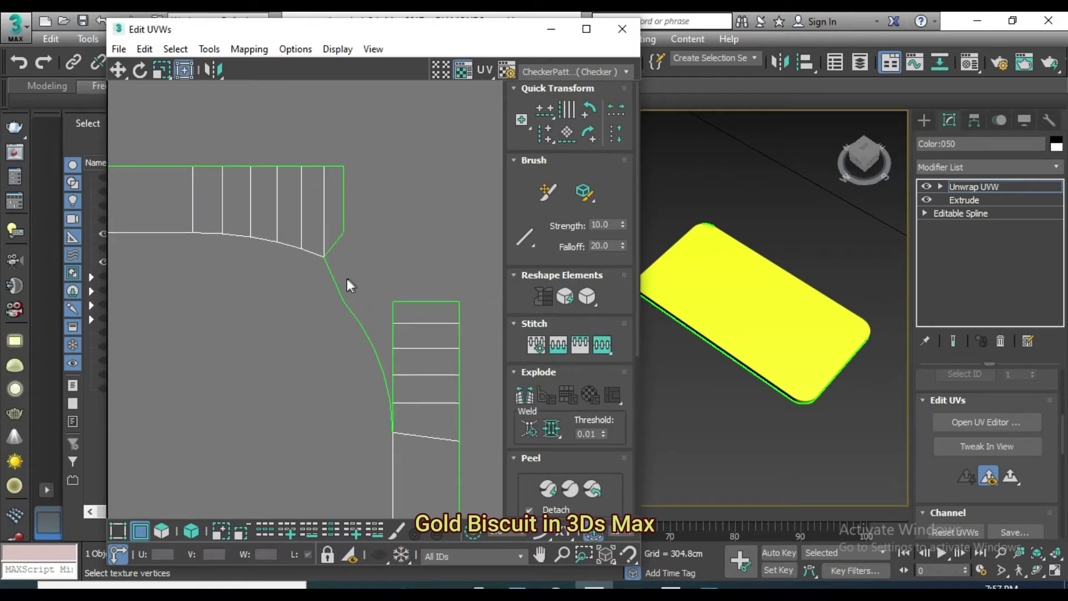
- Stitch the upper vertical corner edge into the adjacent cluster and select the next seam edge
click(332, 271)
scroll(393, 423, up, 2)
scroll(393, 412, up, 2)
click(394, 412)
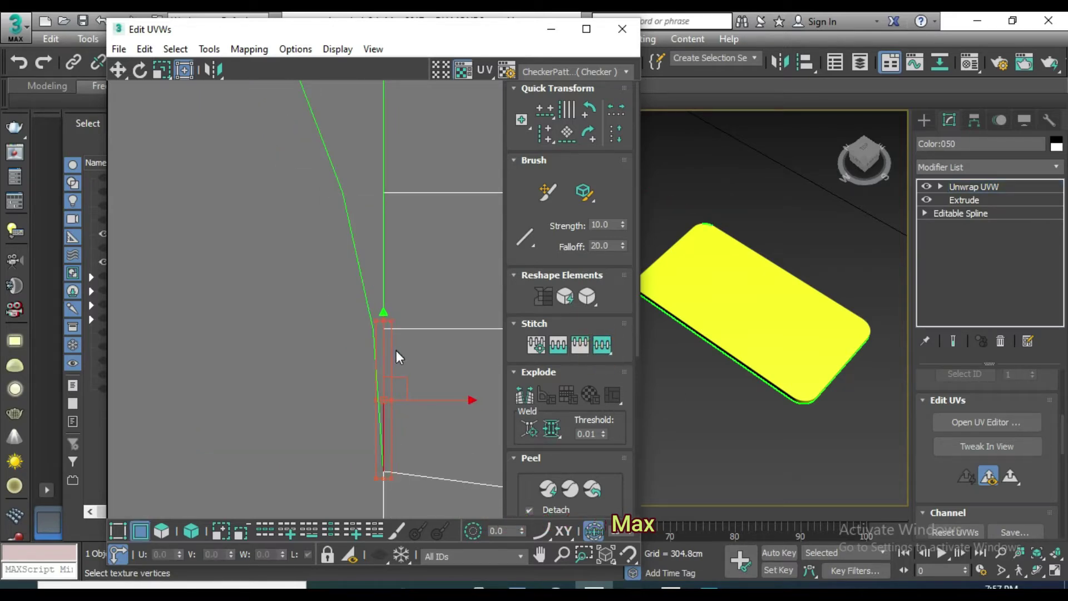
click(379, 306)
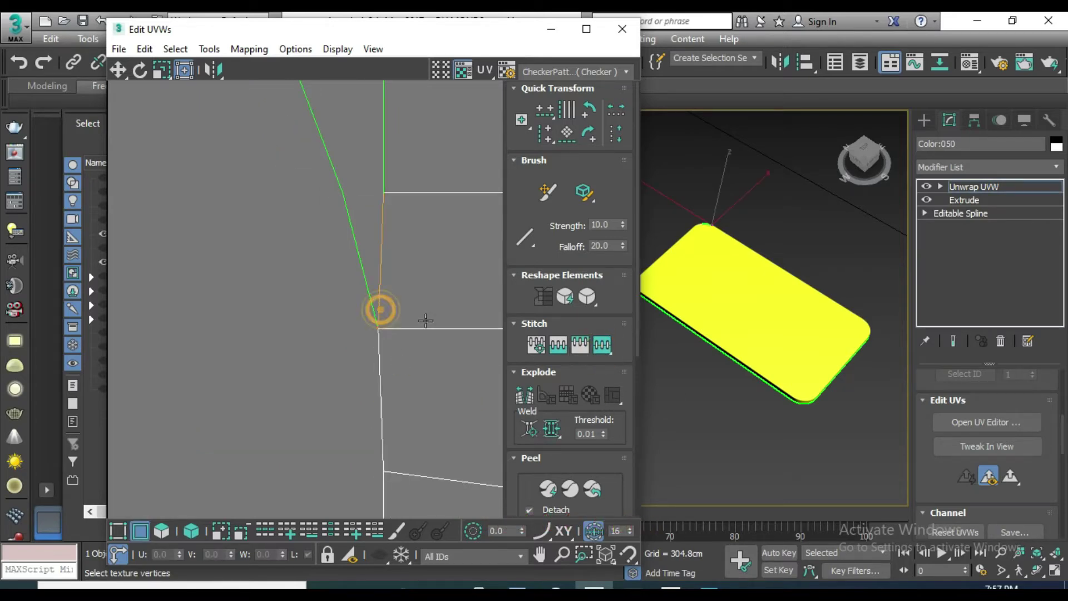
click(603, 351)
click(370, 153)
middle_drag(370, 153, 346, 247)
click(333, 316)
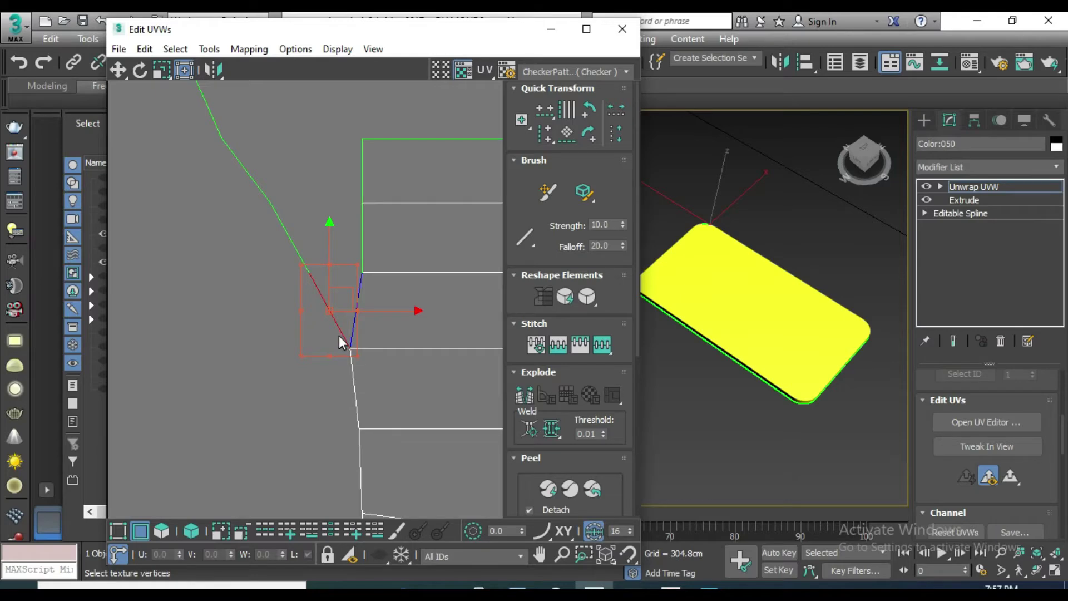
- Snap the selected vertex onto the seam and weld the seam-corner vertices
scroll(312, 275, down, 5)
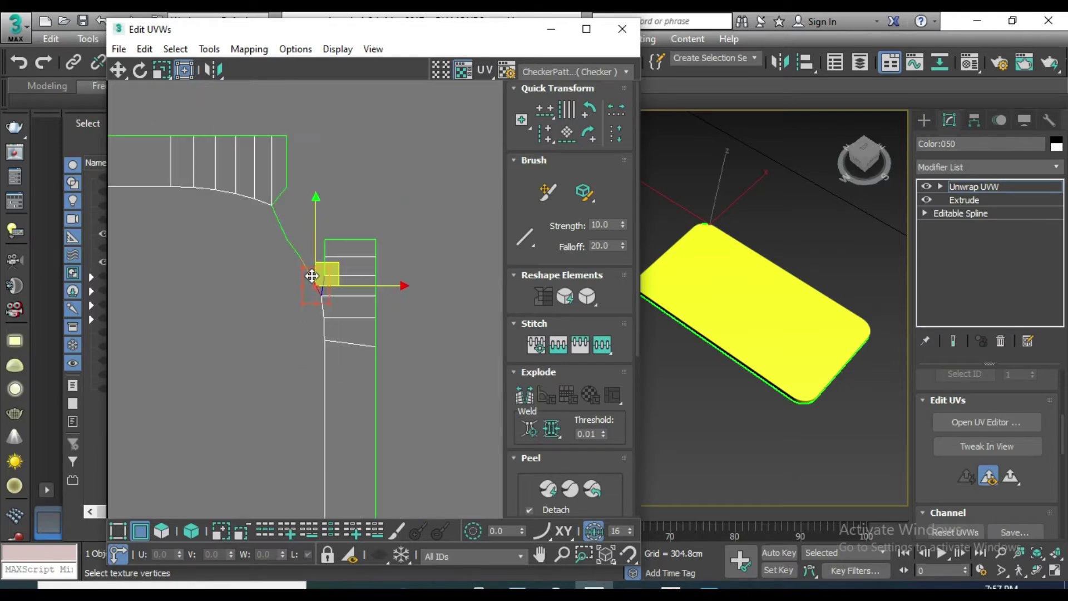
scroll(295, 282, up, 3)
scroll(293, 286, down, 2)
scroll(292, 286, down, 3)
middle_drag(291, 319, 358, 342)
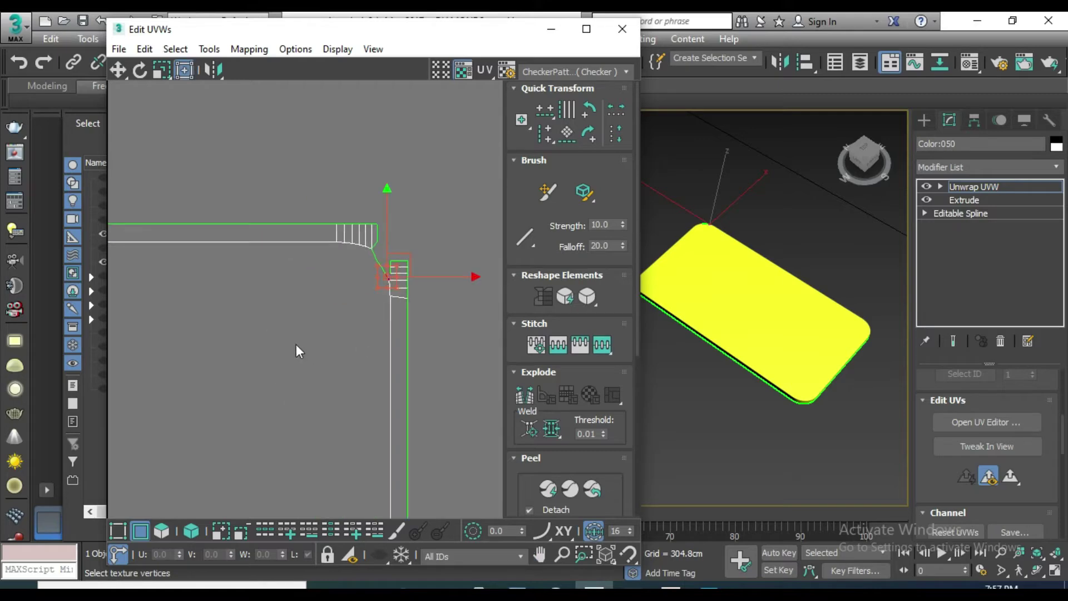
scroll(383, 256, up, 4)
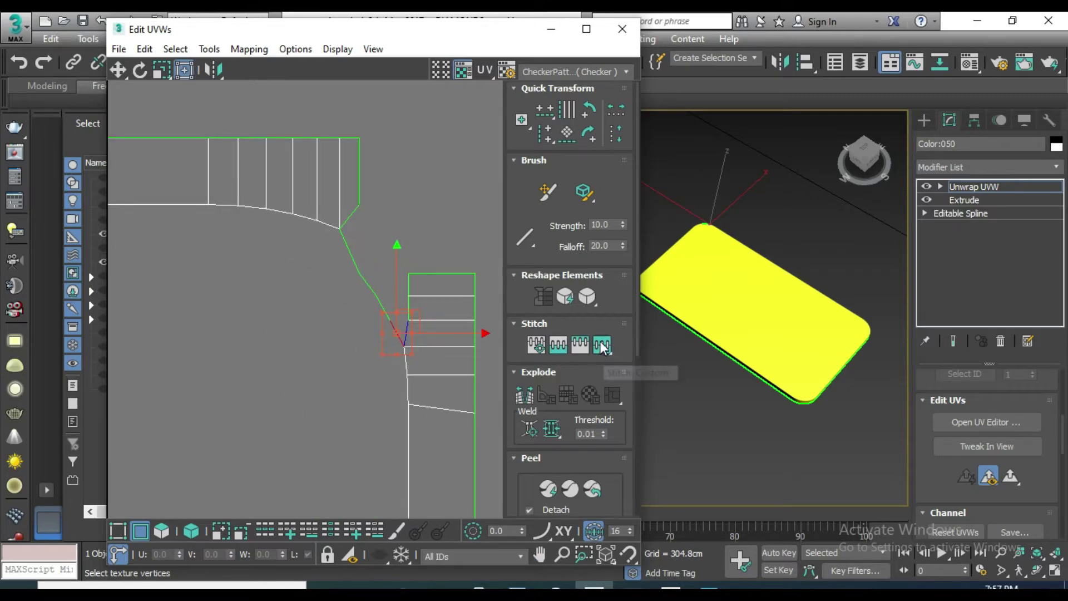
click(574, 343)
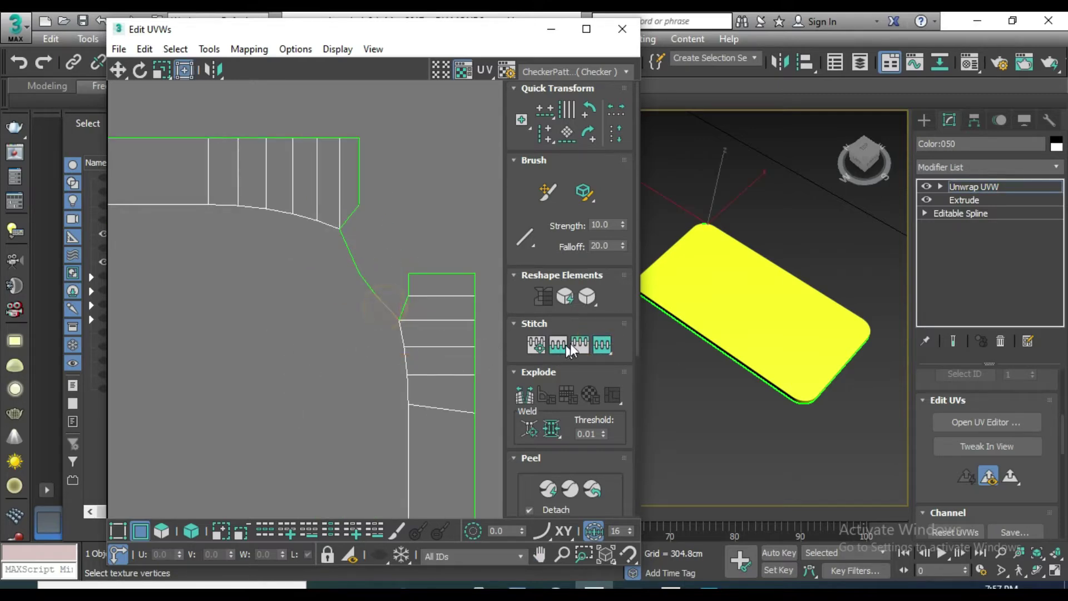
click(367, 284)
click(369, 282)
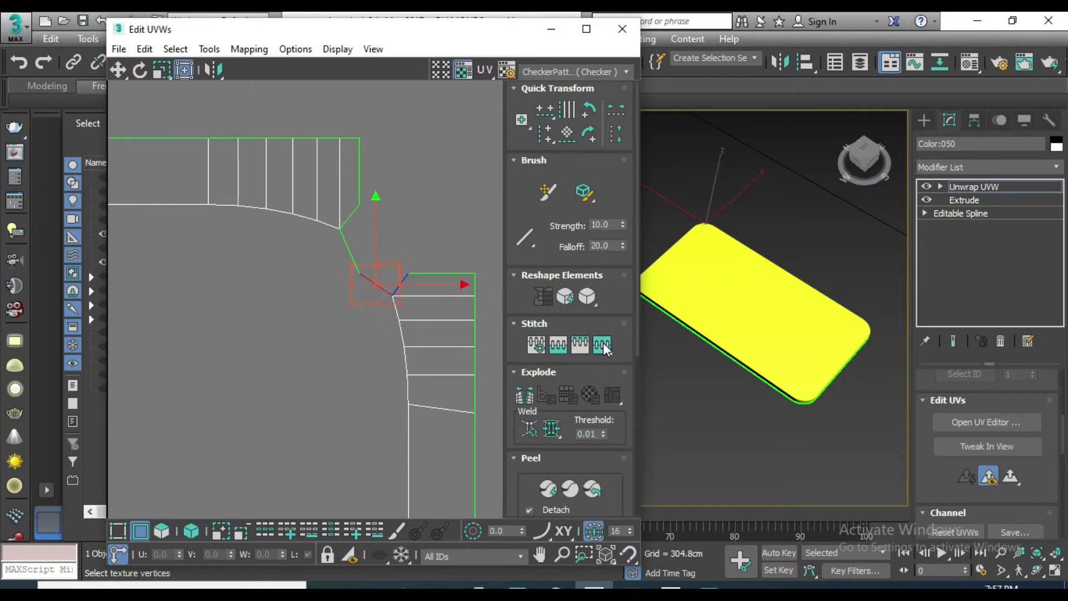
key(ctrl+w)
- Weld the shared edge between shells and stitch the last open seam edge
click(346, 234)
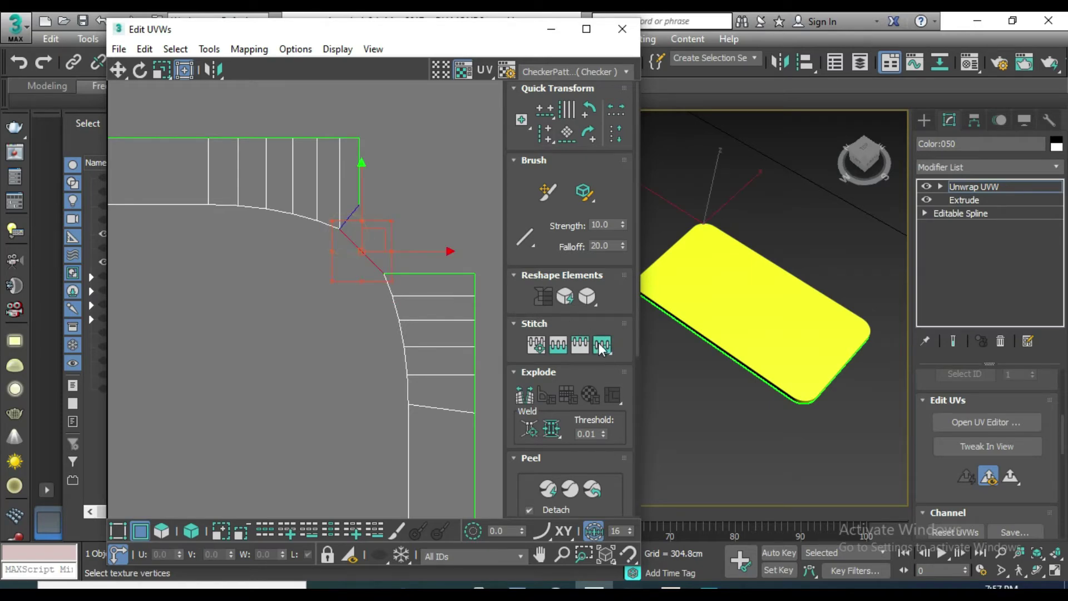
key(ctrl+w)
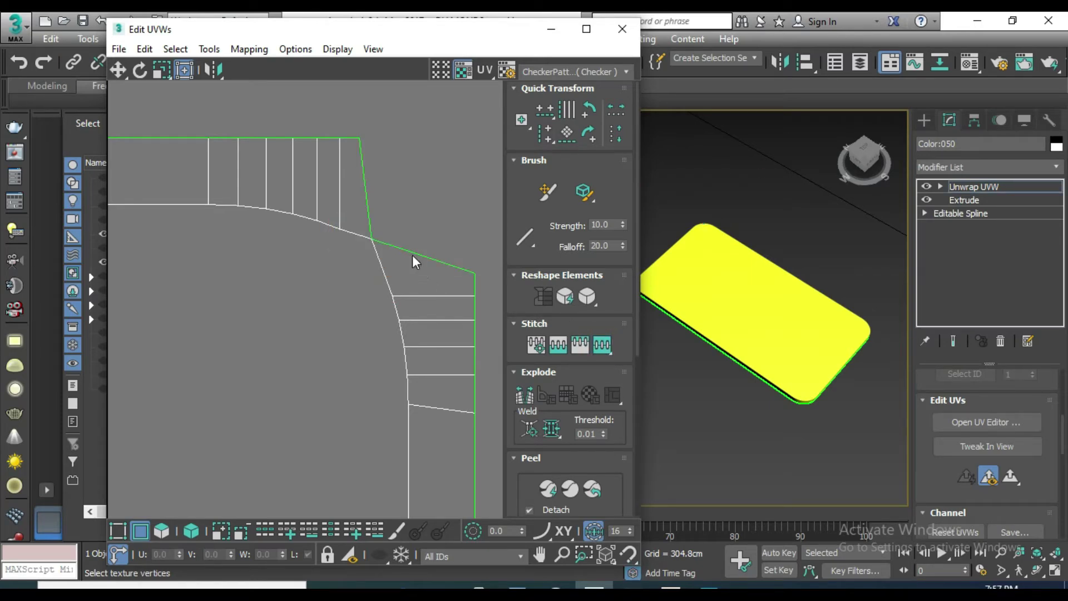
click(412, 254)
click(601, 345)
scroll(329, 301, down, 5)
scroll(329, 302, down, 3)
mouse_move(302, 346)
middle_down()
mouse_move(323, 261)
mouse_move(265, 262)
middle_up()
- Marquee-select the whole right UV shell
click(430, 365)
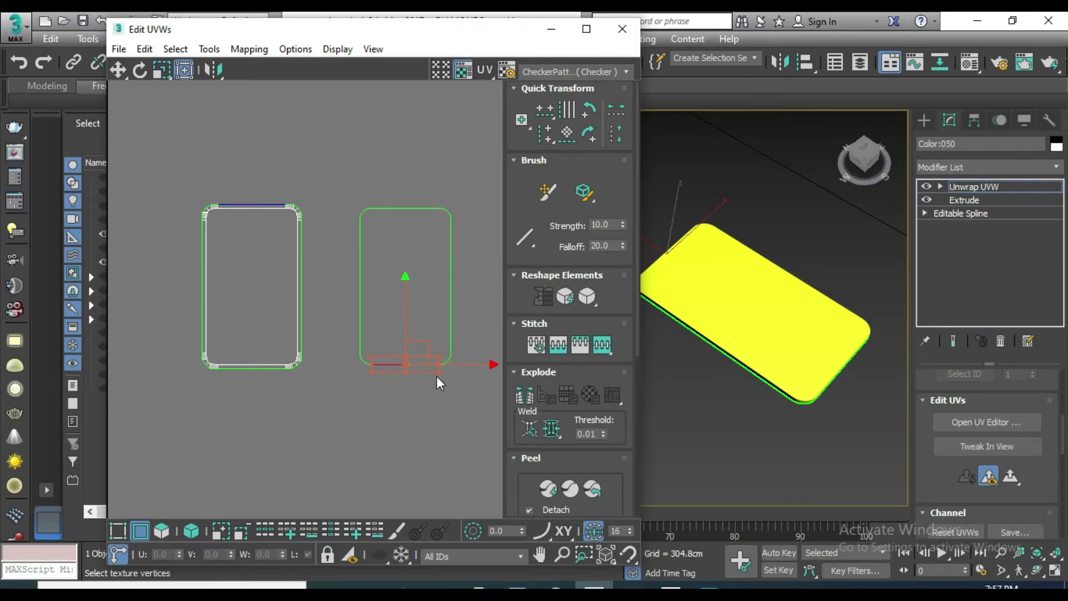
click(457, 397)
click(361, 311)
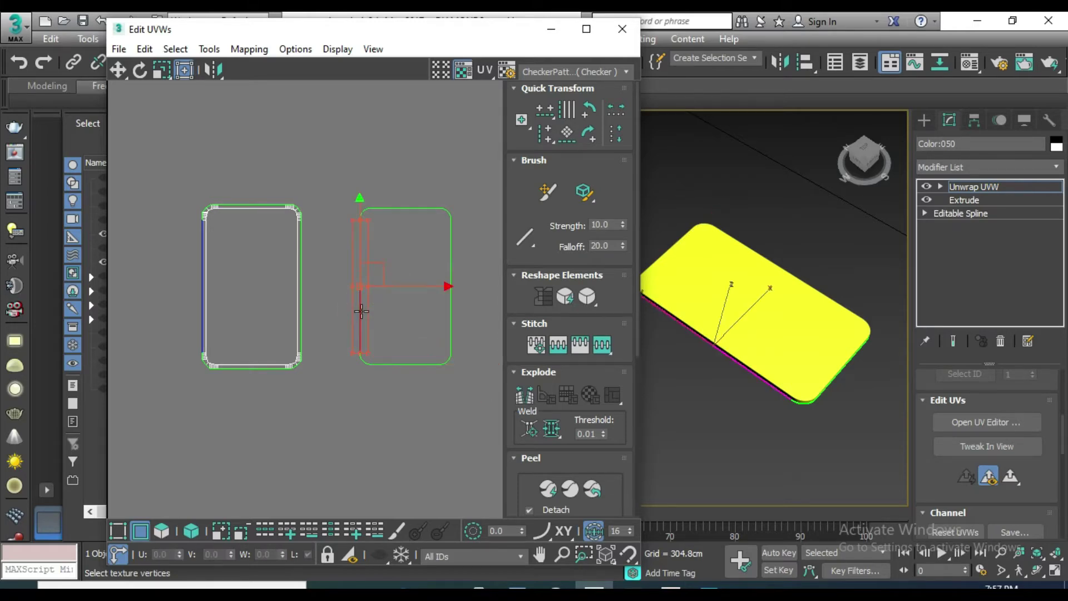
click(449, 298)
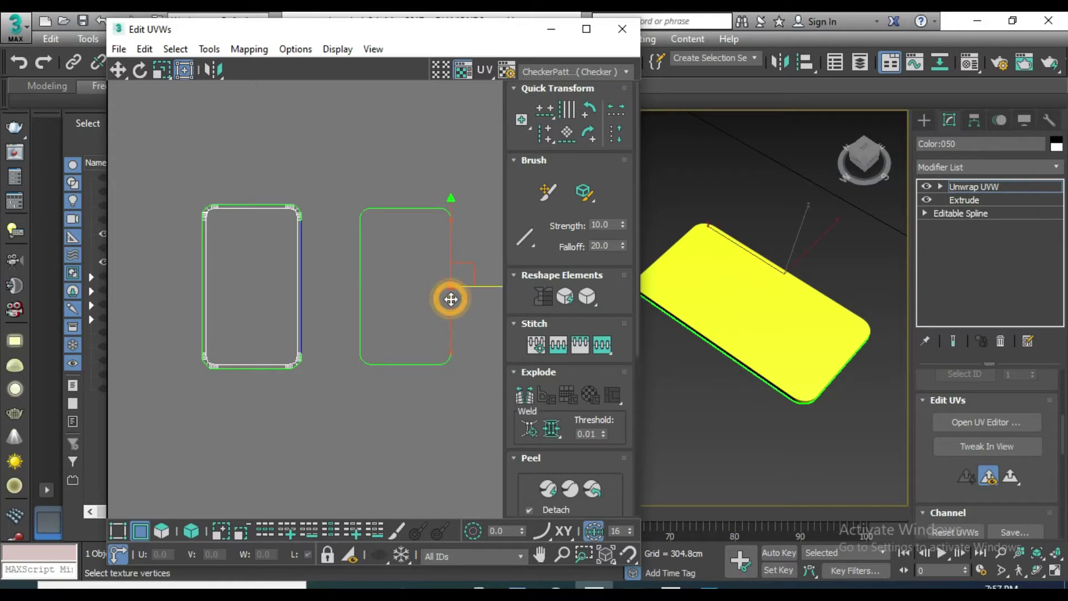
drag(334, 162, 395, 286)
drag(356, 203, 500, 450)
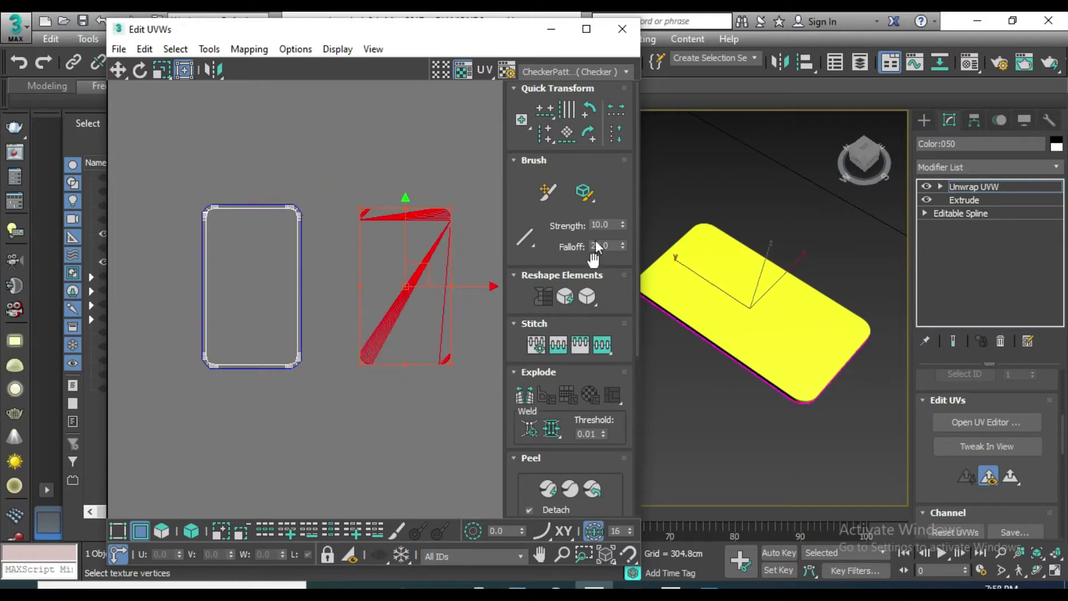
- Rotate the right shell 180° and move it beside the left shell
click(588, 134)
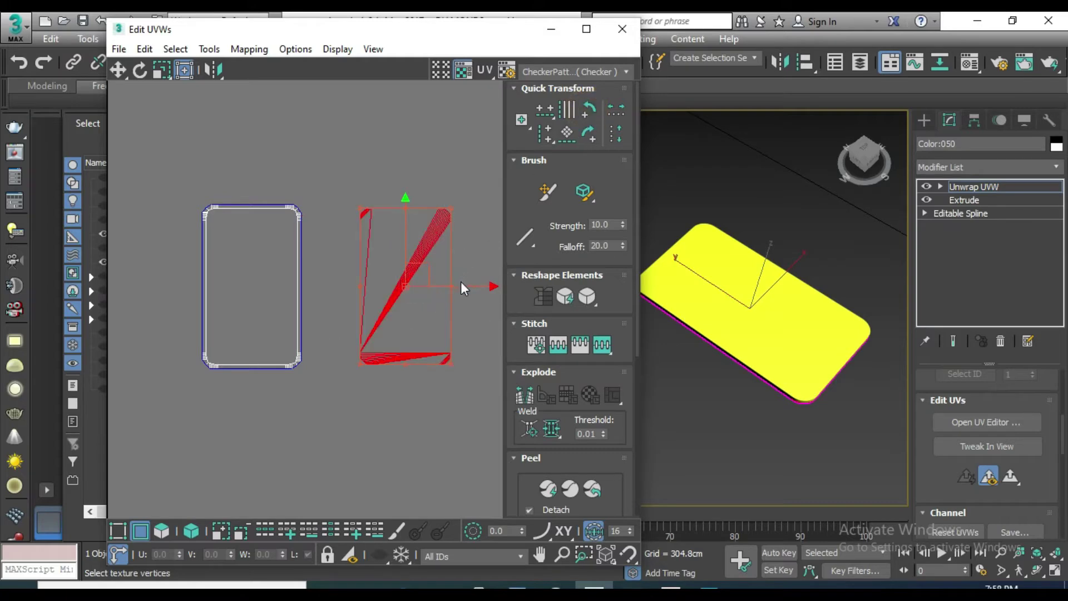
drag(460, 287, 406, 282)
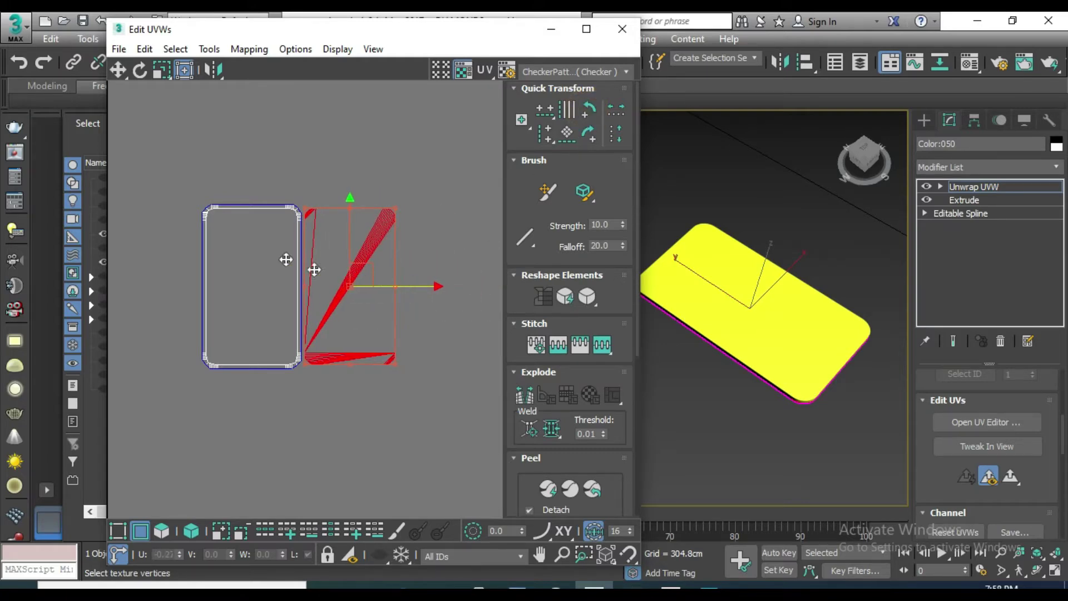
scroll(290, 258, up, 5)
- Stitch the two shells together along their shared edge into one strip
click(336, 284)
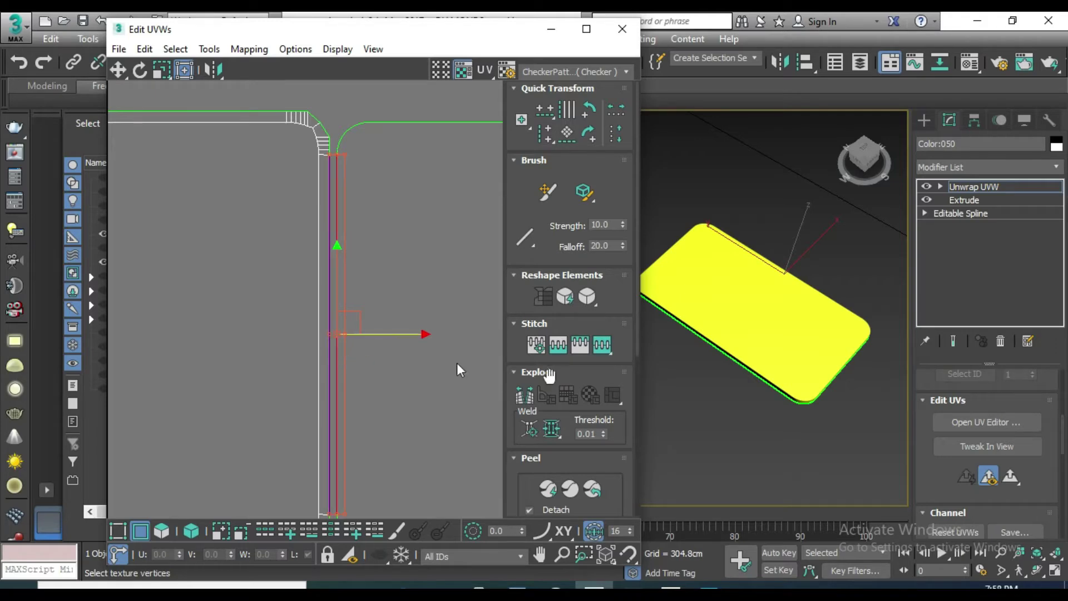
click(601, 344)
scroll(379, 334, down, 5)
middle_drag(390, 322, 317, 293)
click(372, 389)
scroll(398, 393, down, 4)
middle_drag(397, 392, 245, 212)
- Check both stitched shells, then select the top edge of the UV strip
drag(298, 265, 317, 282)
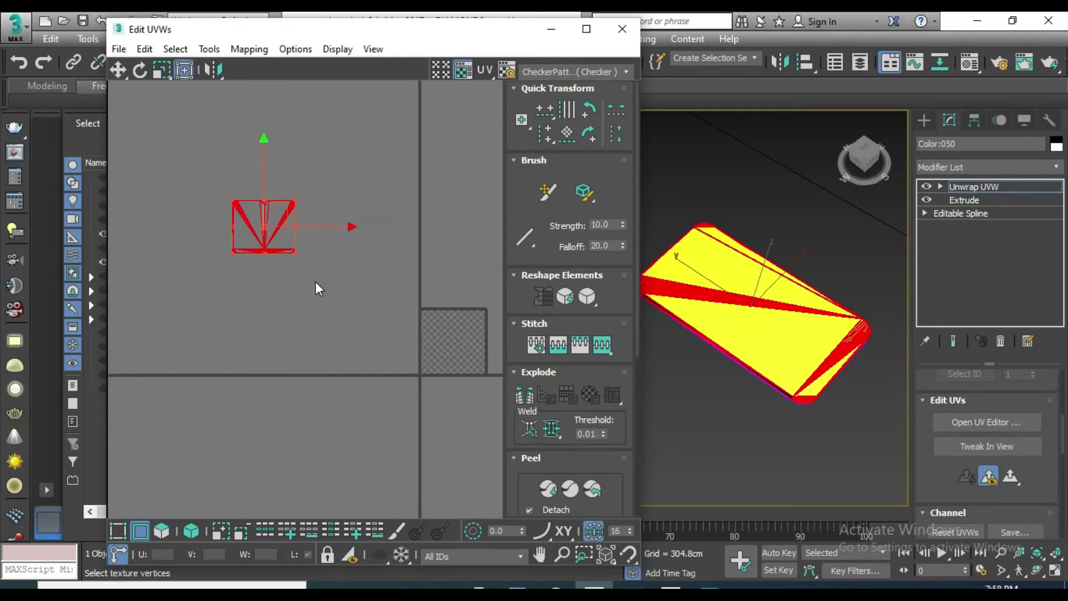
scroll(272, 228, up, 5)
click(335, 232)
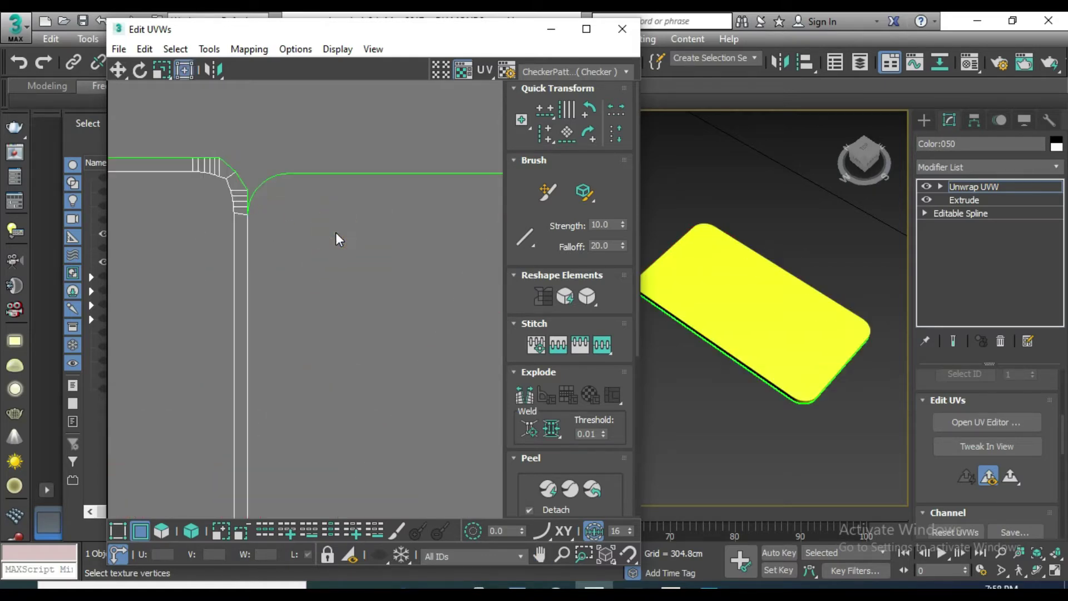
scroll(335, 231, down, 3)
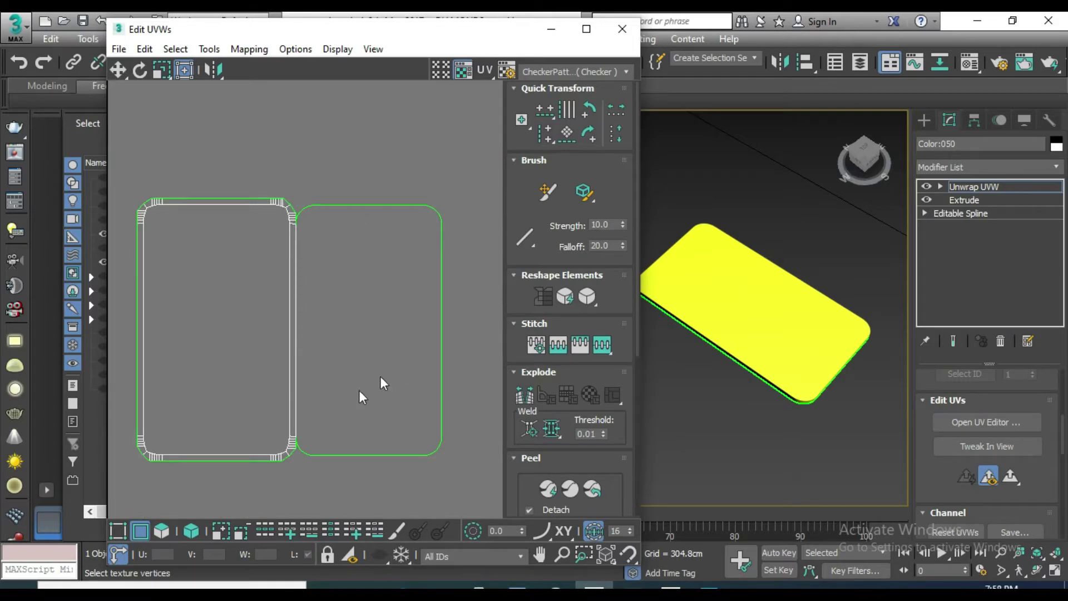
scroll(298, 463, up, 5)
scroll(293, 387, up, 2)
click(289, 405)
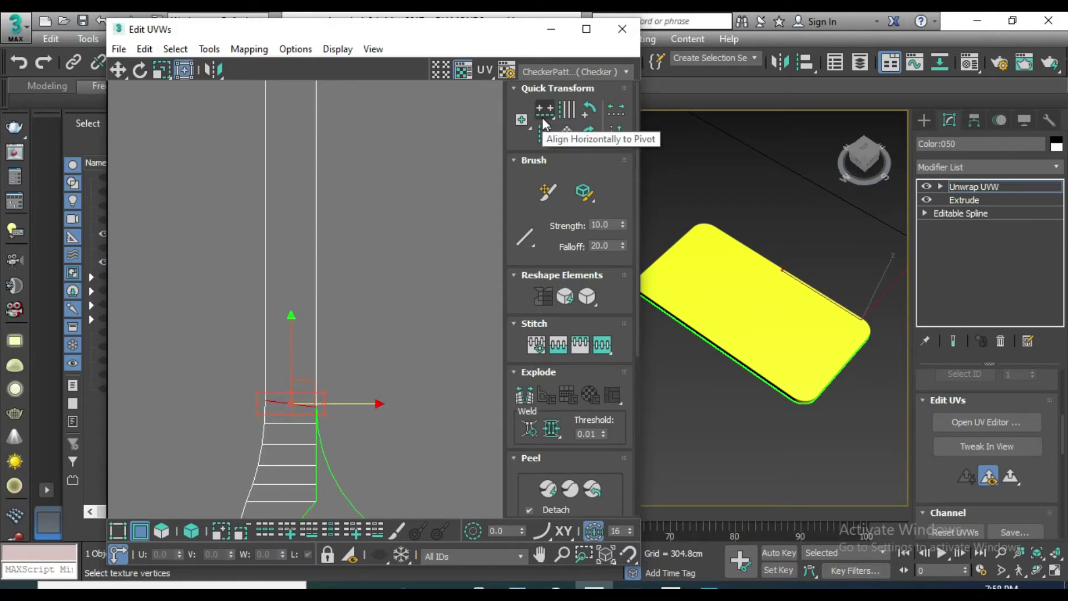
- Align the strip's top edge horizontally to the pivot
click(544, 117)
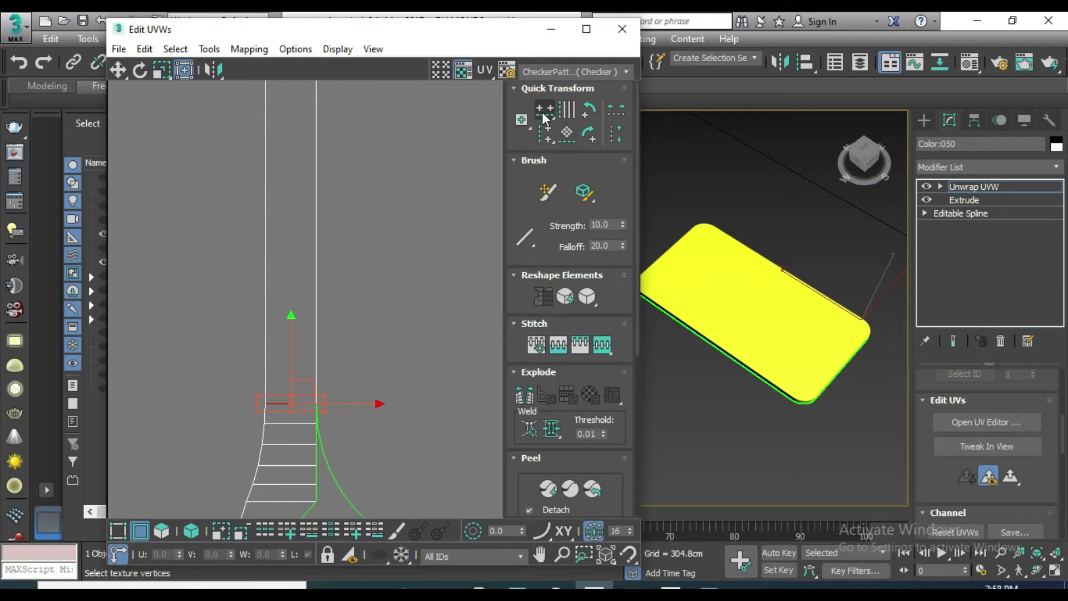
scroll(398, 345, down, 3)
middle_drag(399, 337, 365, 217)
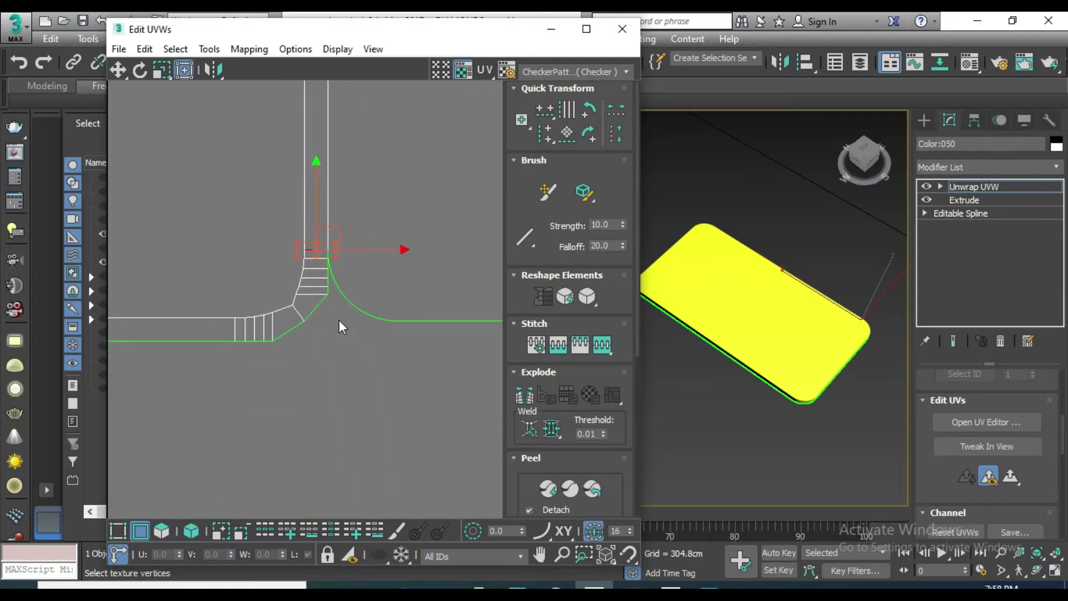
scroll(334, 315, down, 3)
scroll(333, 315, down, 3)
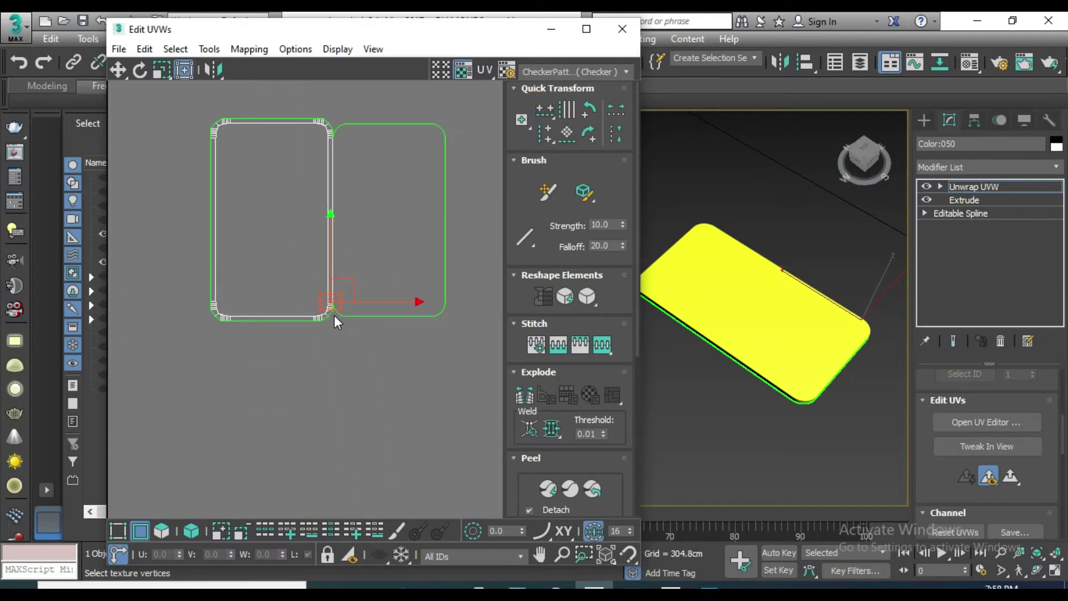
scroll(223, 126, up, 3)
scroll(214, 123, up, 3)
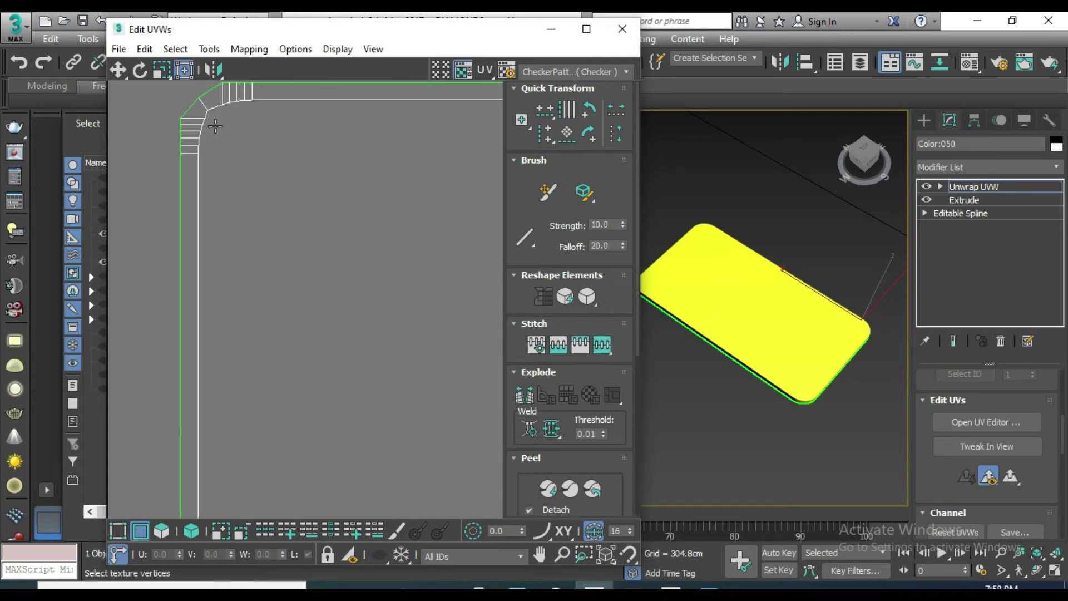
scroll(205, 124, up, 1)
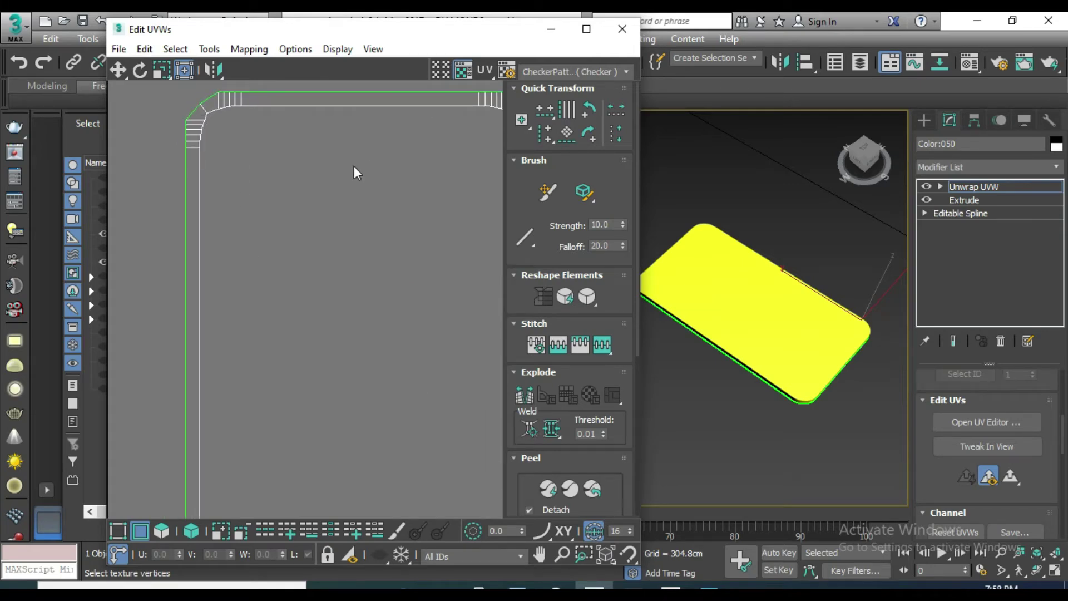
scroll(233, 188, down, 5)
mouse_move(234, 188)
middle_down()
mouse_move(186, 150)
mouse_move(91, 165)
mouse_move(217, 168)
middle_up()
- Align the strip's corner vertices vertically to the pivot
scroll(327, 147, up, 3)
click(327, 162)
scroll(329, 167, down, 4)
scroll(334, 166, up, 1)
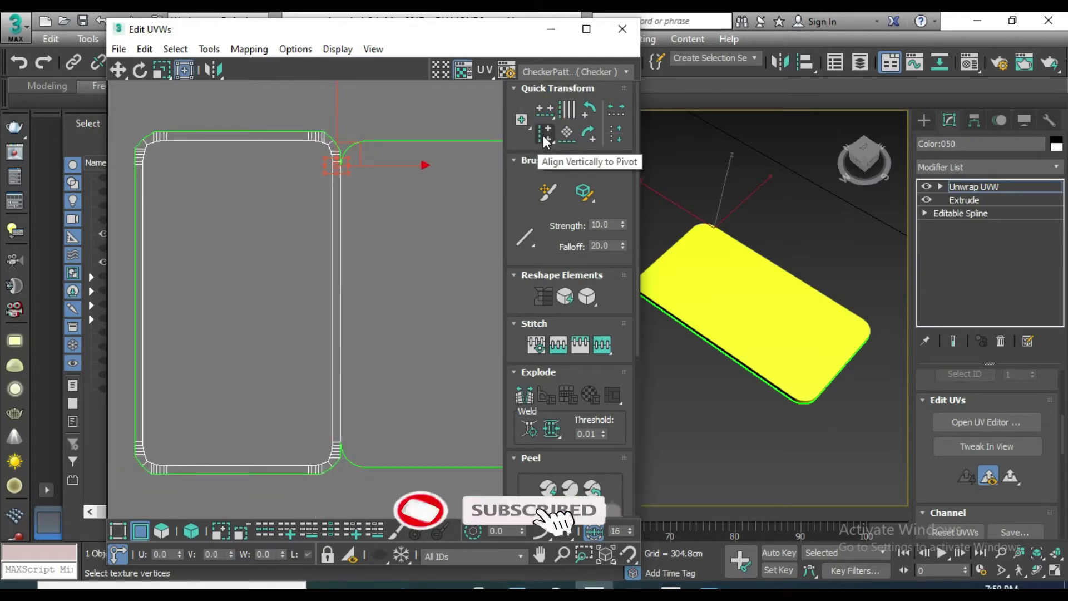
scroll(145, 479, up, 5)
scroll(122, 371, up, 2)
scroll(126, 380, up, 3)
click(128, 385)
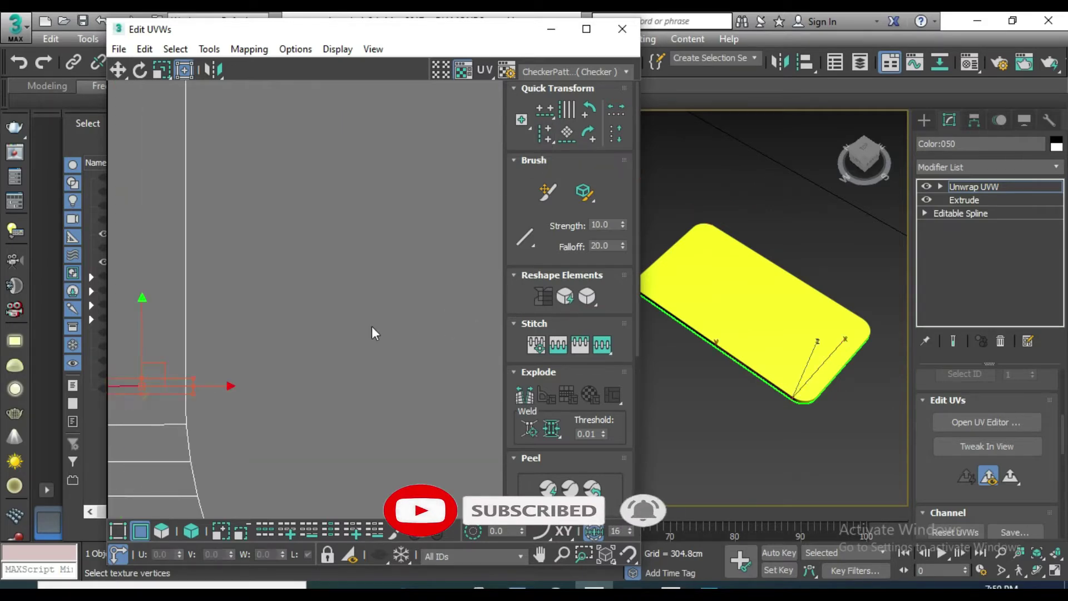
mouse_move(286, 362)
middle_down()
mouse_move(48, 378)
mouse_move(387, 356)
mouse_move(169, 442)
mouse_move(397, 473)
mouse_move(382, 445)
middle_up()
click(312, 390)
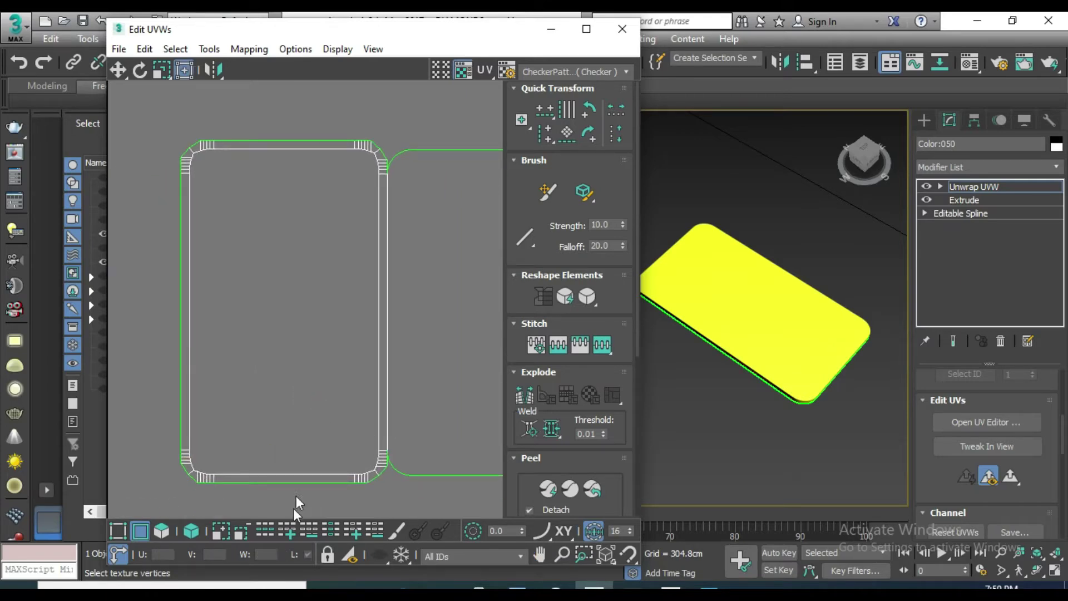
- Switch to Face mode and select the gold bar's faces
click(749, 300)
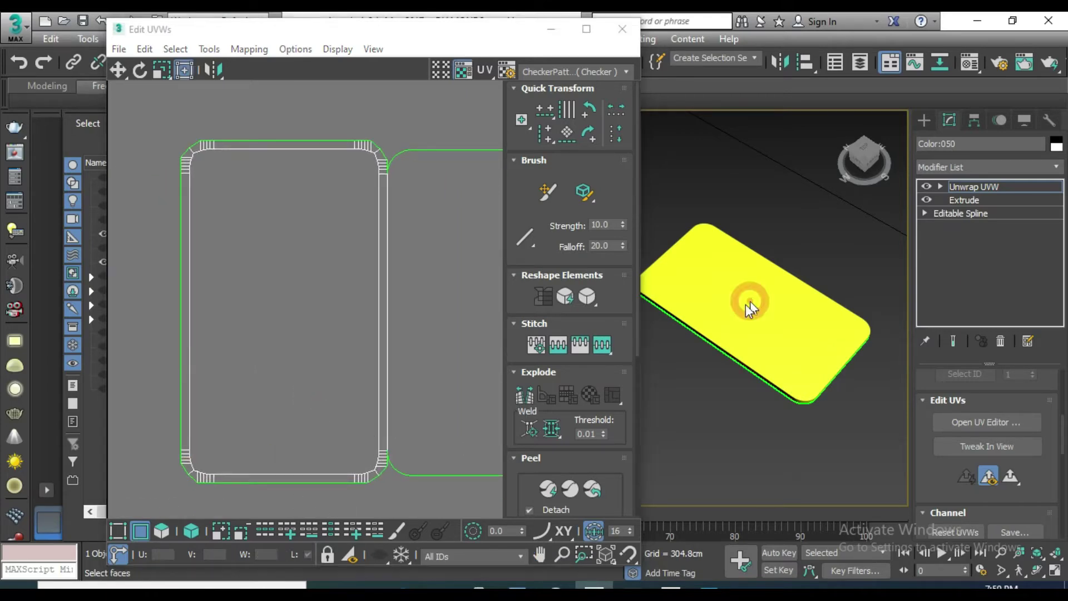
click(159, 534)
click(272, 410)
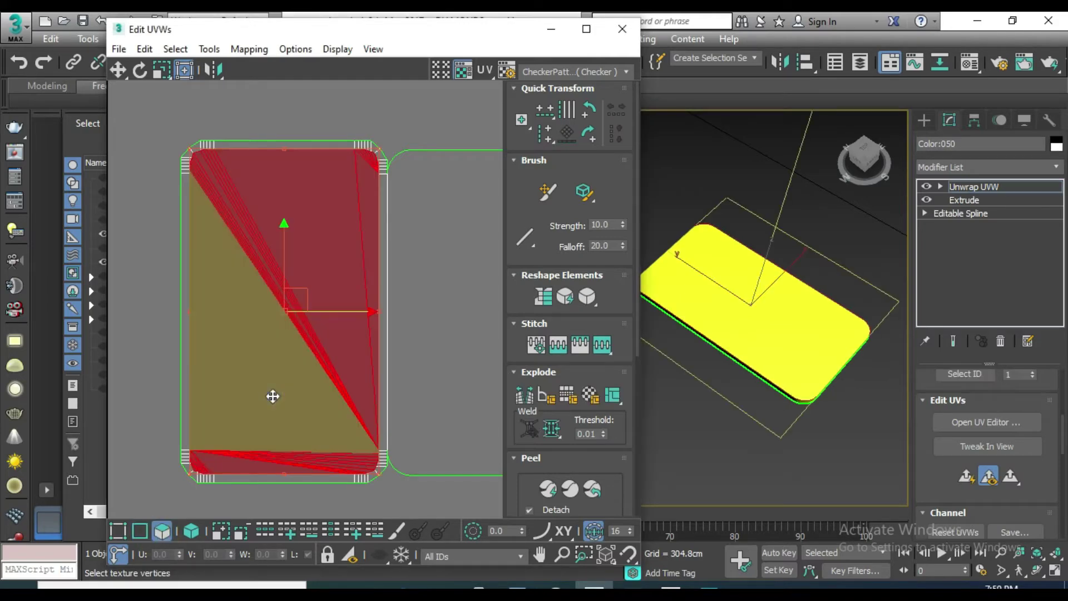
click(760, 333)
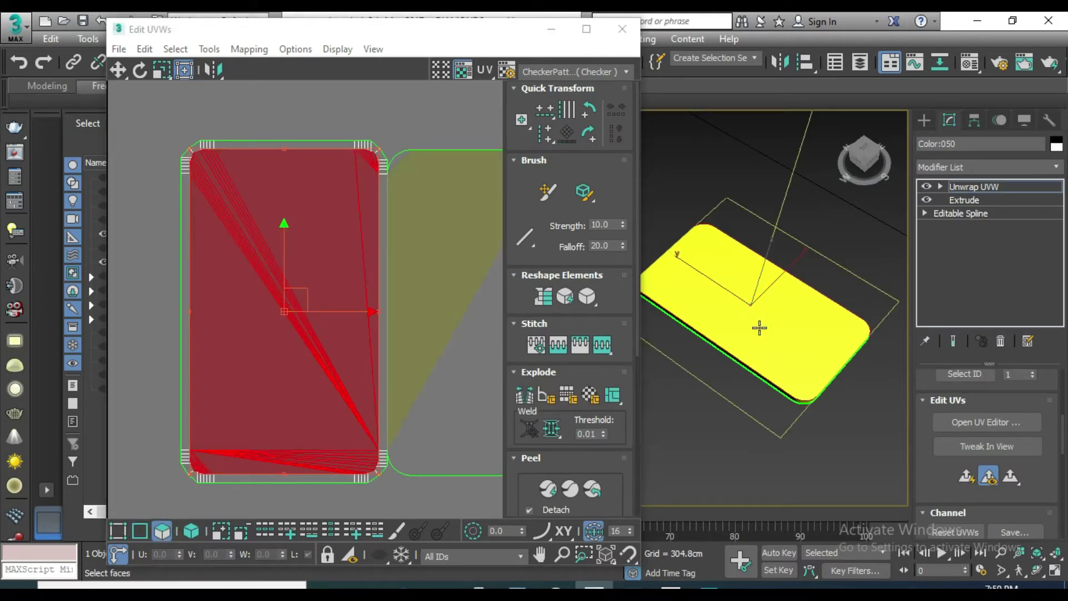
scroll(389, 306, down, 3)
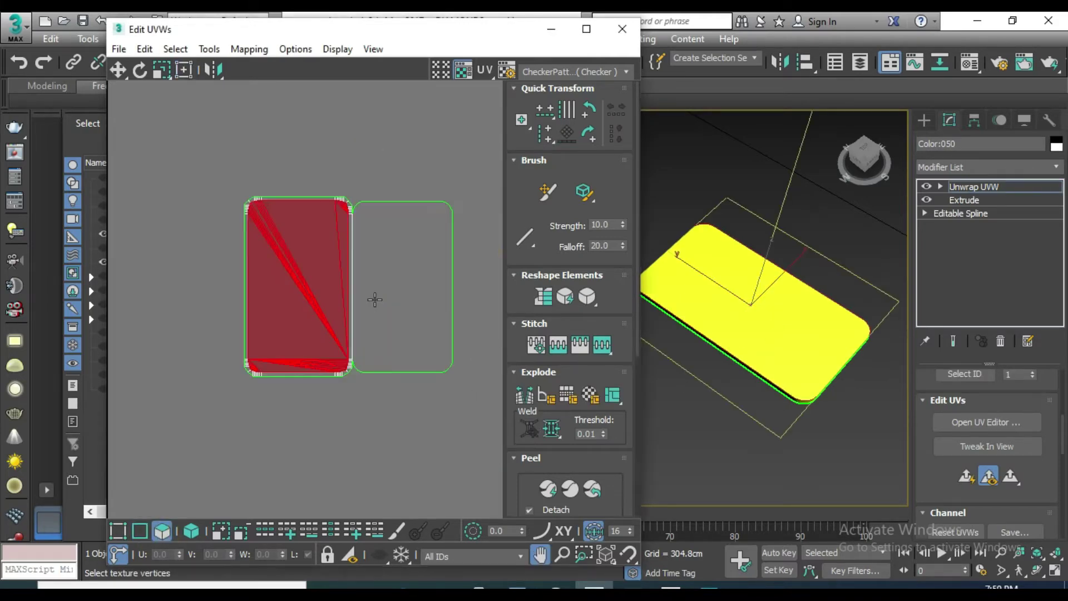
- Box-select both UV shells and scroll the rollouts down to Arrange Elements
click(364, 426)
scroll(333, 378, down, 3)
scroll(334, 379, down, 1)
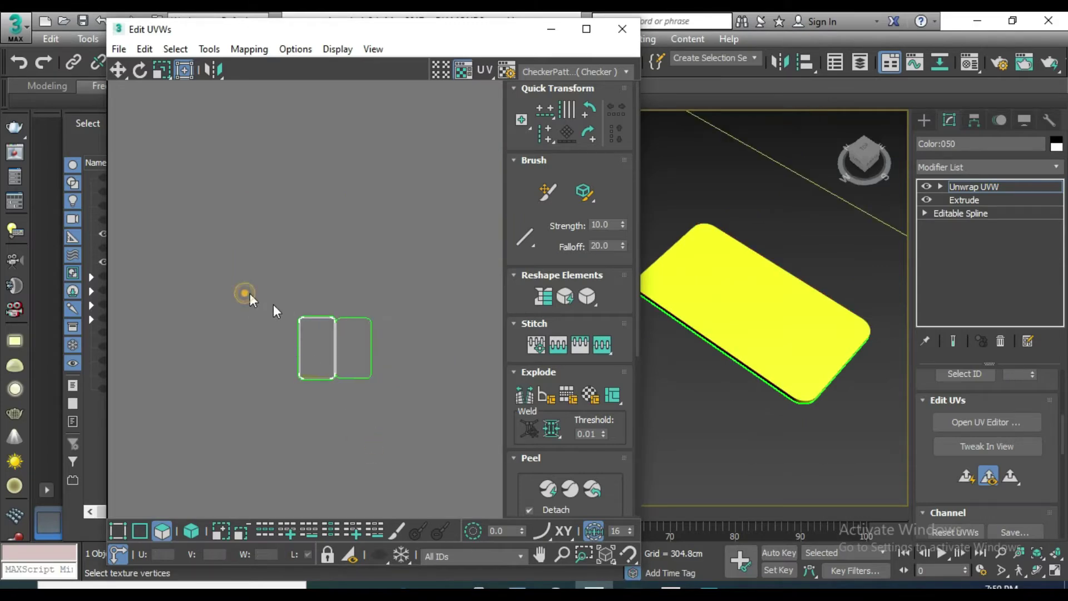
drag(274, 311, 398, 424)
middle_drag(364, 432, 289, 294)
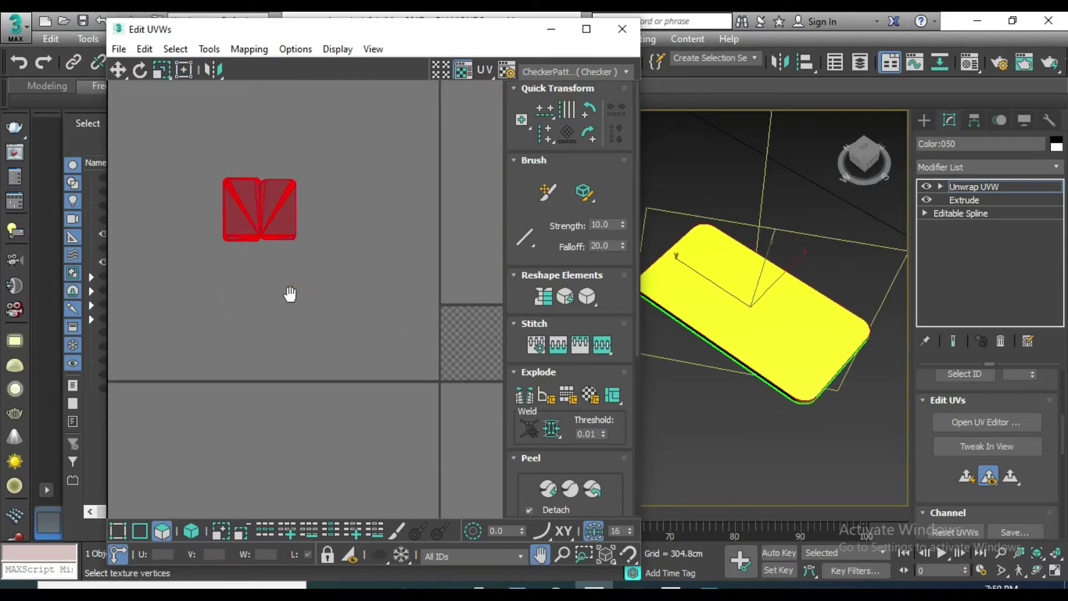
scroll(289, 294, down, 2)
scroll(547, 452, down, 2)
scroll(547, 449, down, 2)
scroll(553, 442, down, 2)
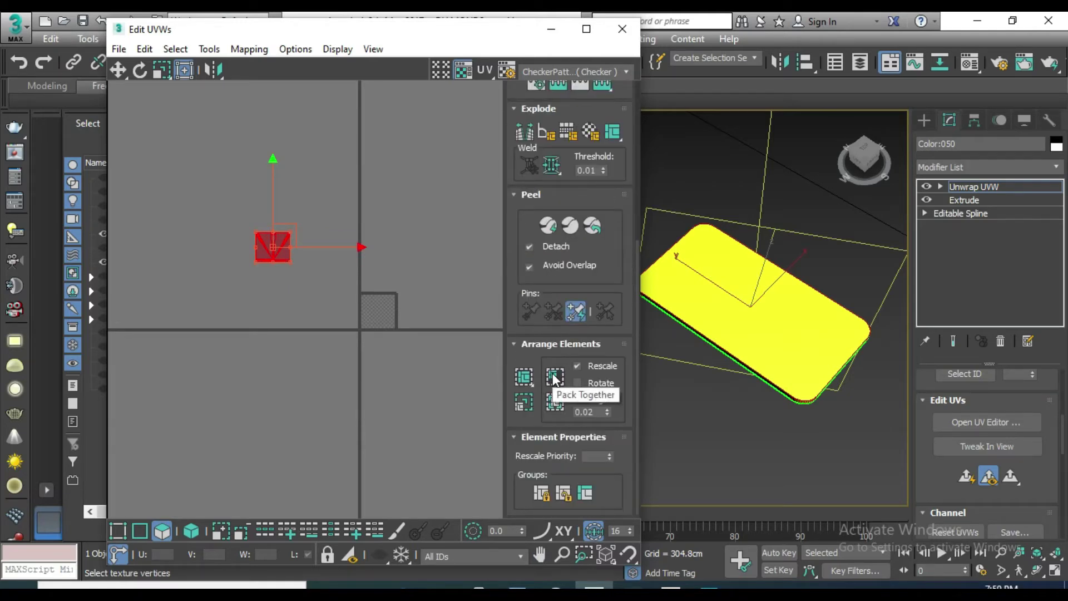
- Pack Together the selected shells into the 0–1 square
scroll(404, 332, up, 5)
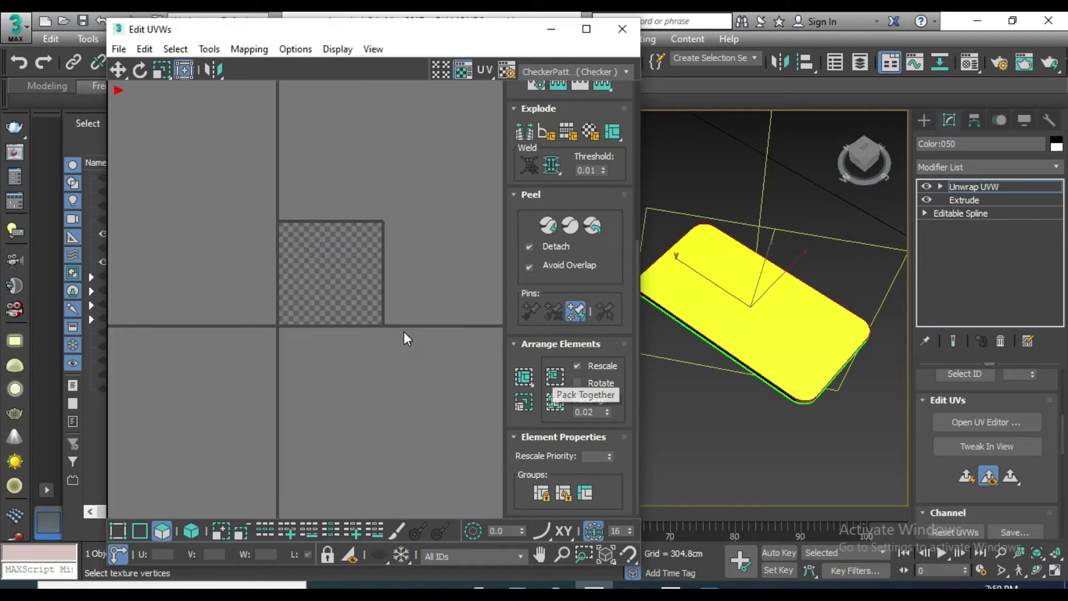
scroll(333, 288, down, 5)
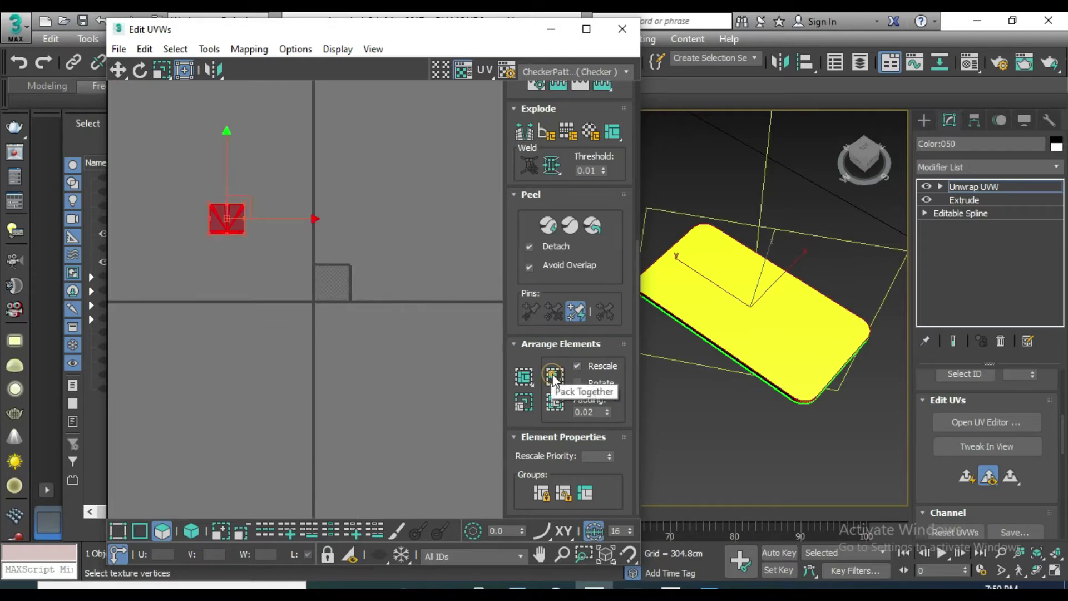
click(554, 377)
scroll(345, 302, up, 5)
scroll(311, 243, up, 3)
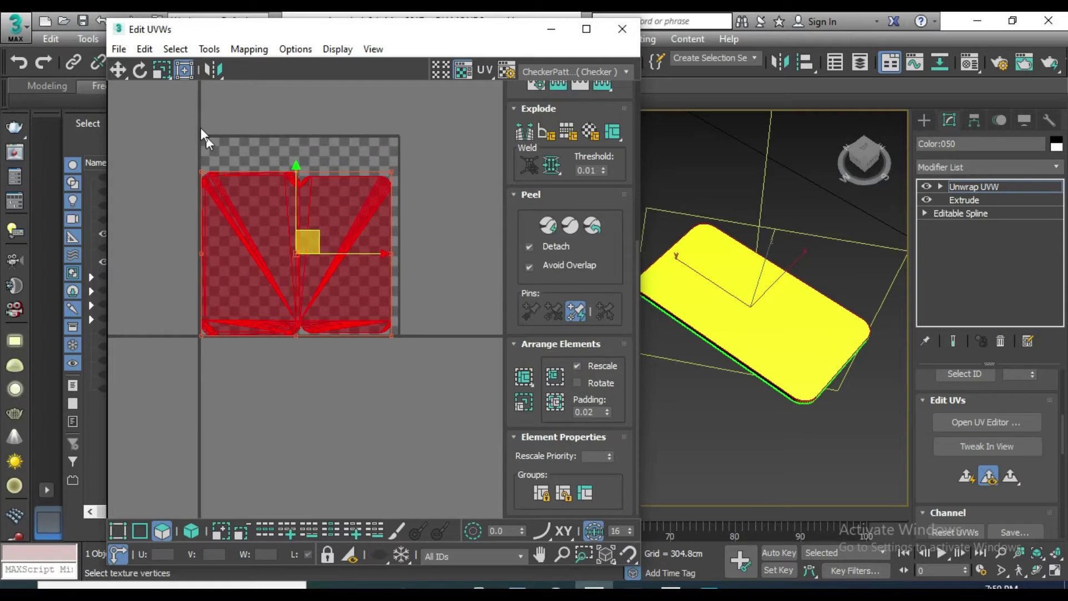
- Try scaling the packed shells, undo it, and centre them in view
click(160, 72)
click(295, 251)
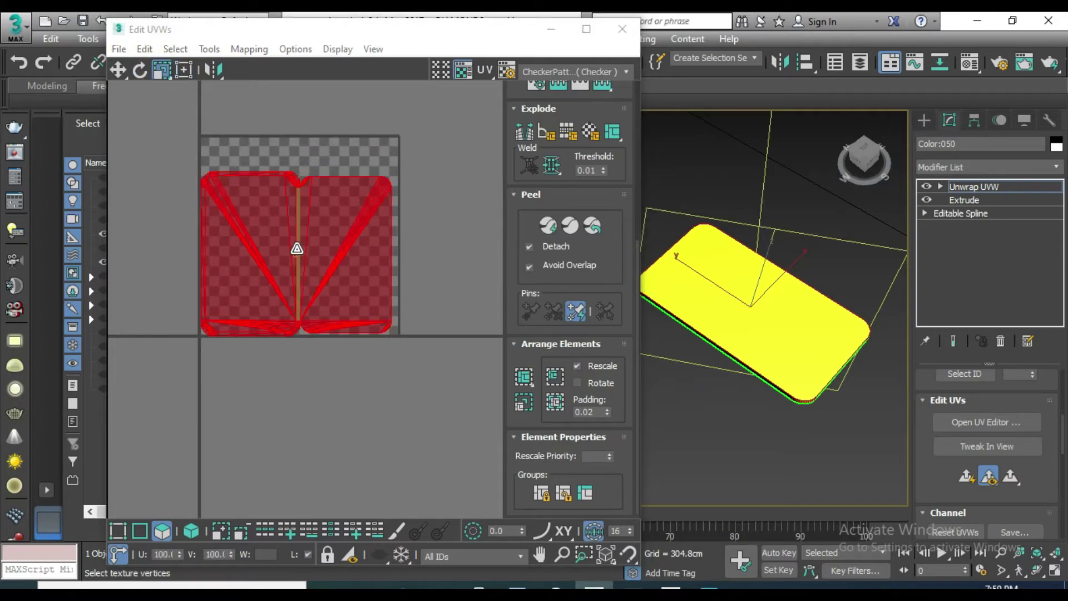
drag(299, 250, 308, 298)
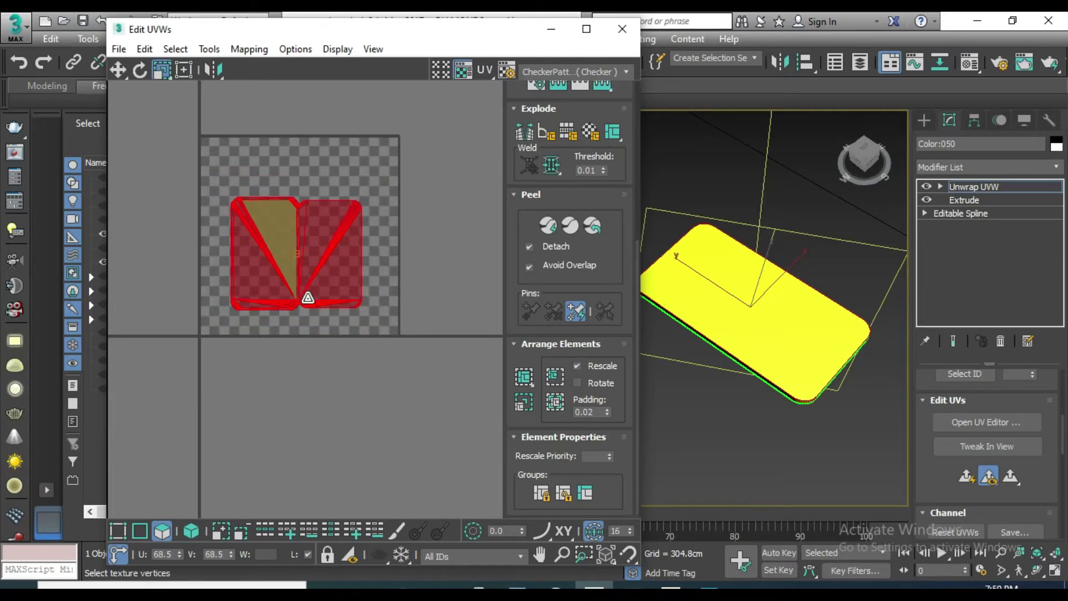
key(ctrl+z)
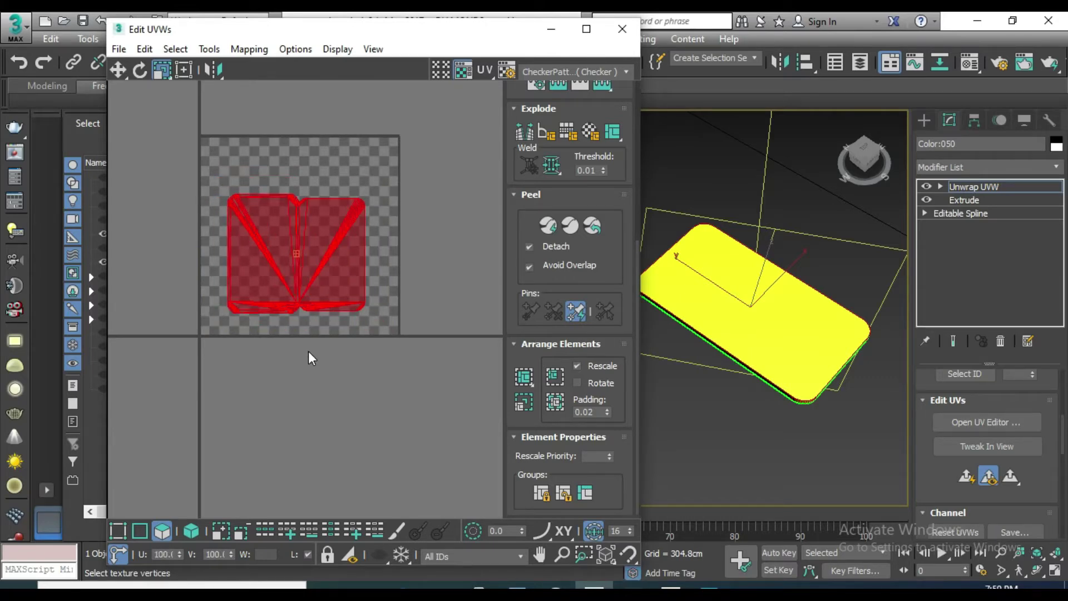
scroll(311, 358, up, 3)
middle_drag(309, 374, 334, 449)
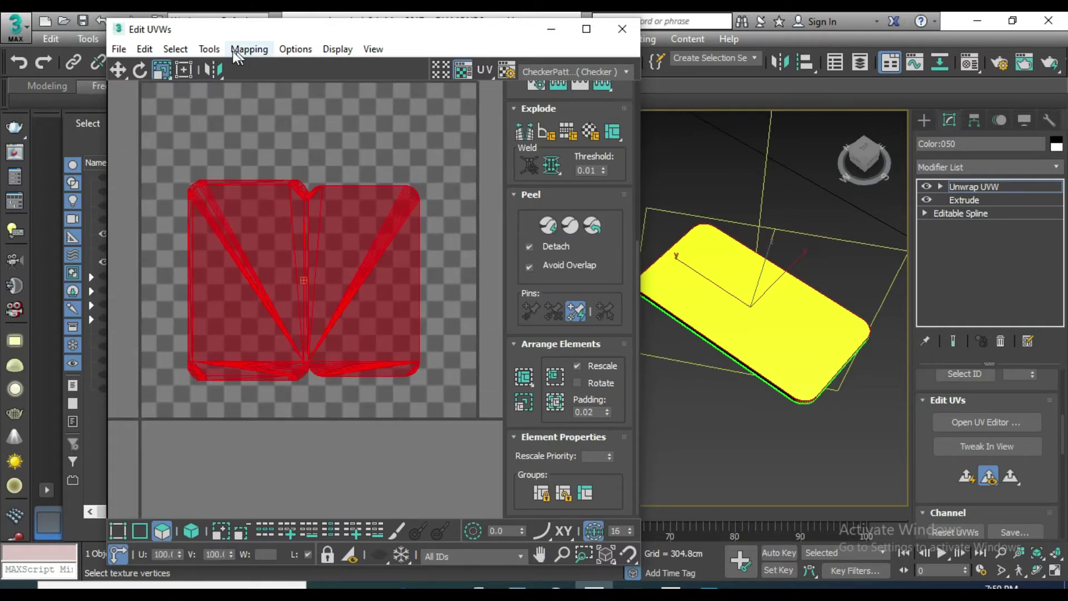
- Do a test render from Render UVW Template settings
click(209, 49)
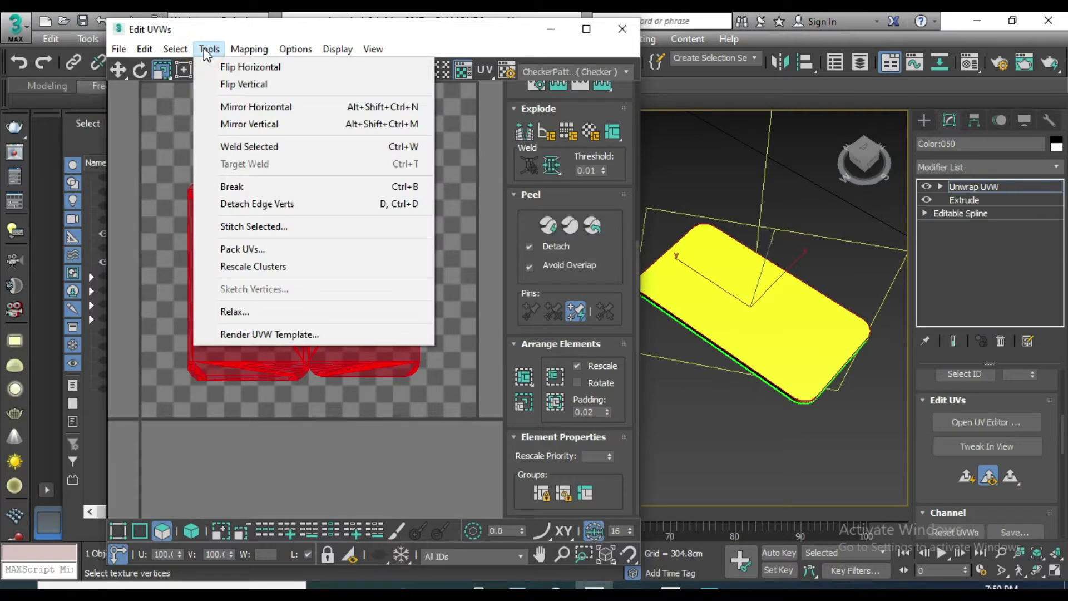
click(223, 335)
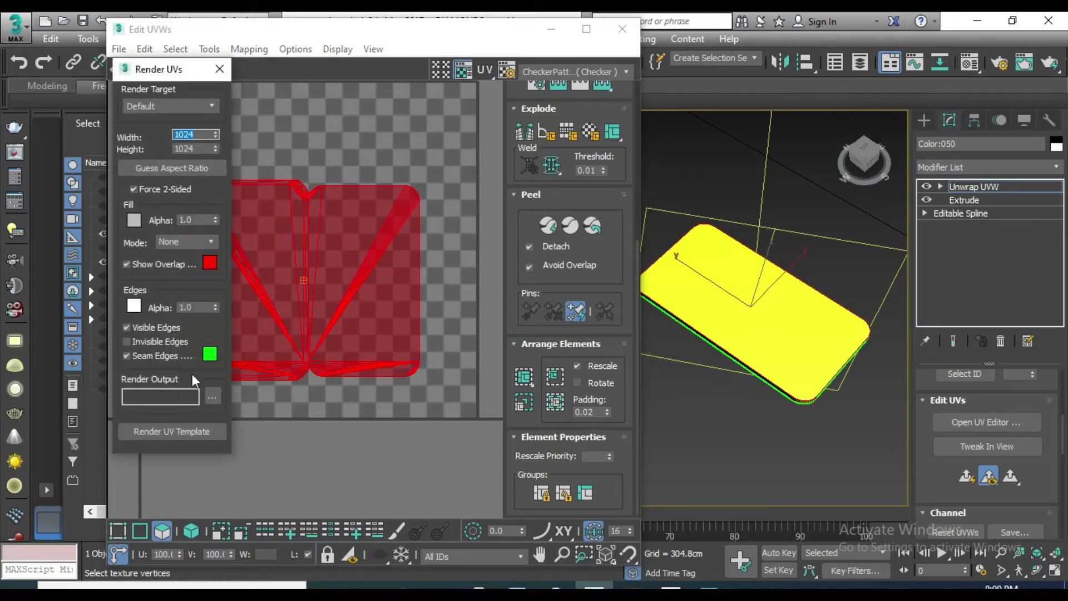
click(138, 433)
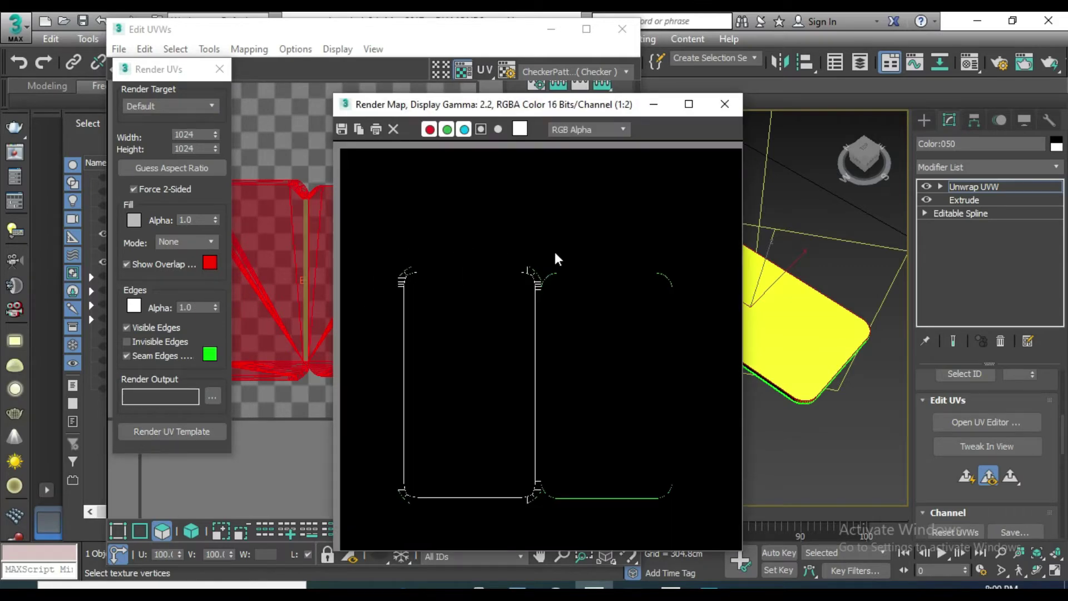
click(724, 104)
text(600)
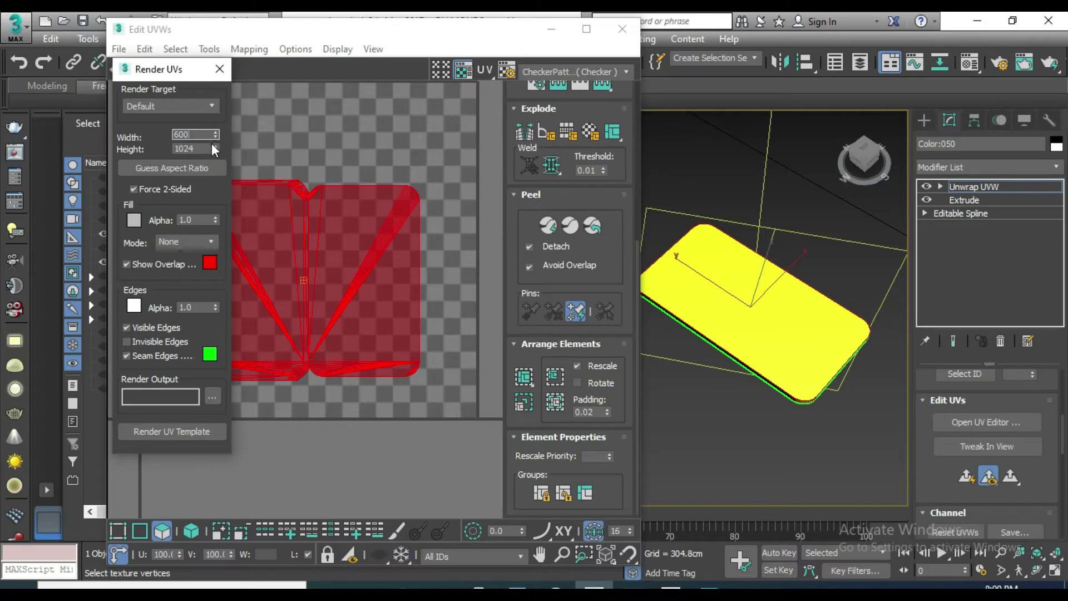
- Render the UV template at 600 × 600
key(Tab)
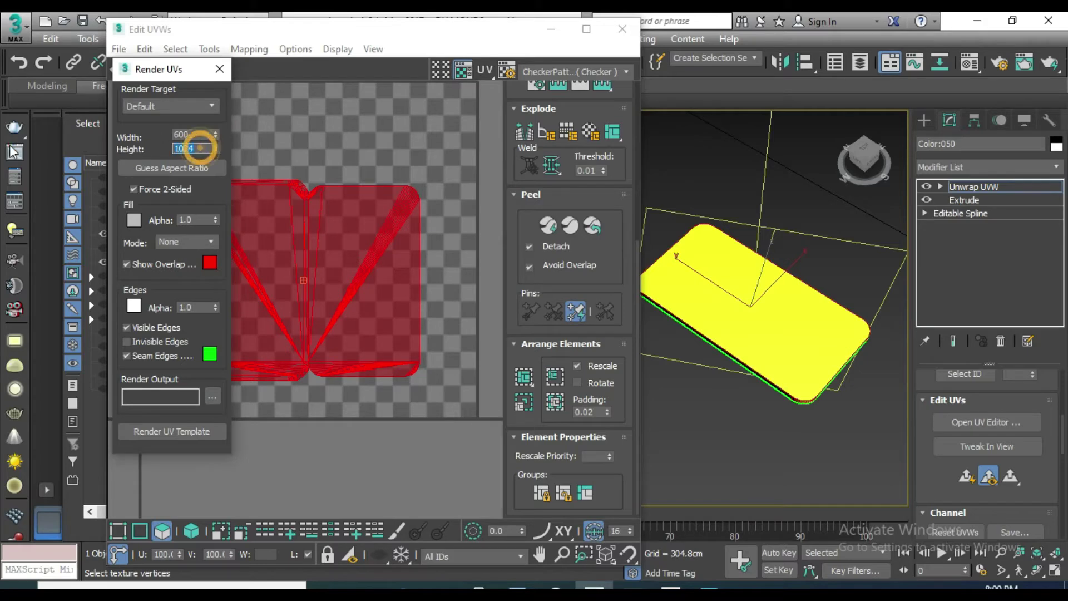
text(600)
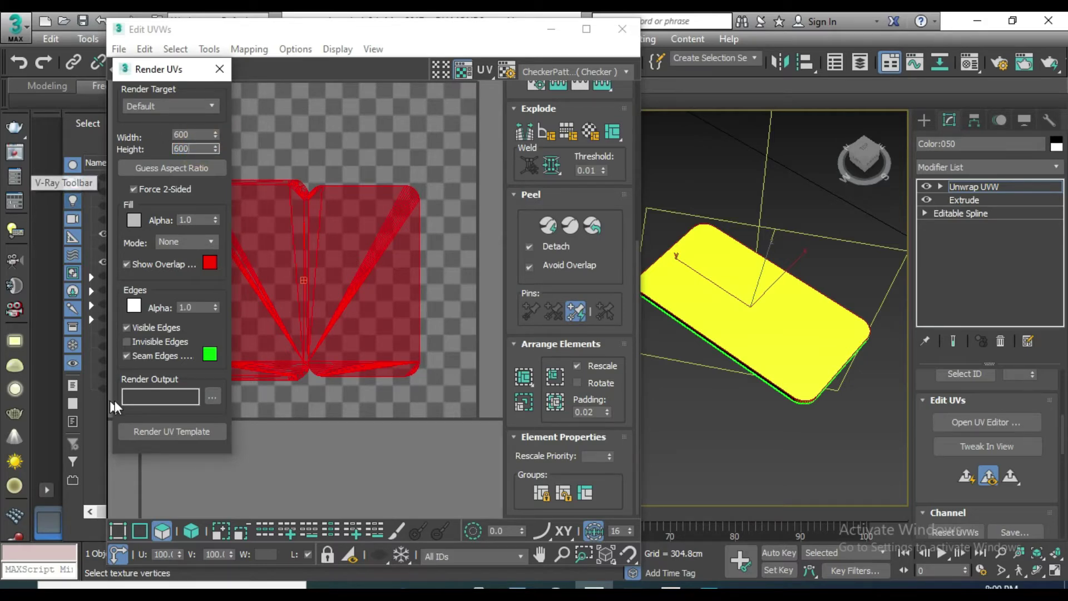
click(135, 432)
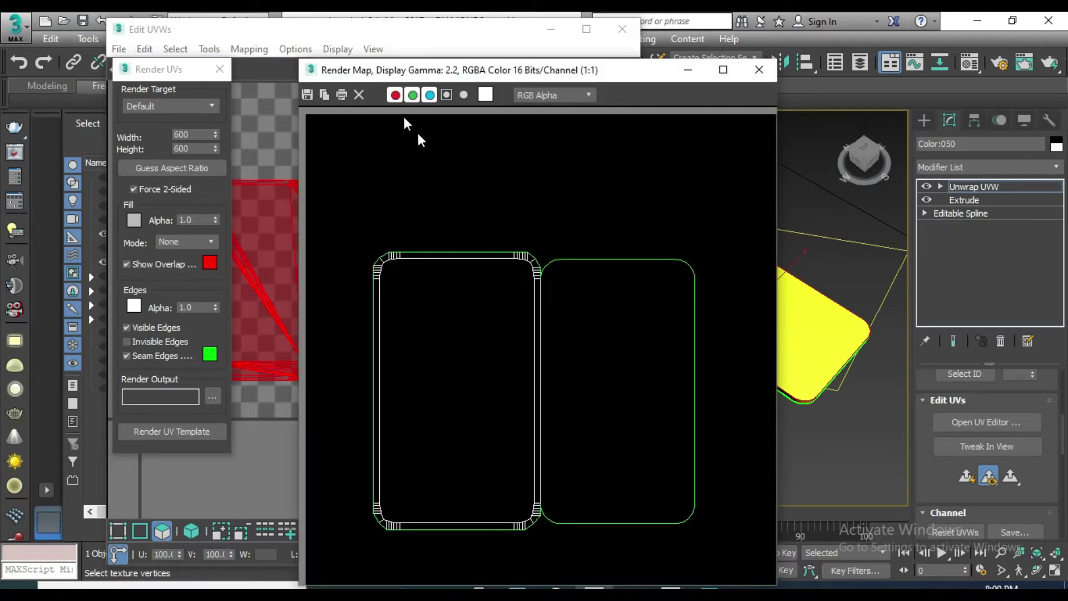
- Save the rendered template to the Desktop as JPEG 'gold1' at quality 95
click(307, 95)
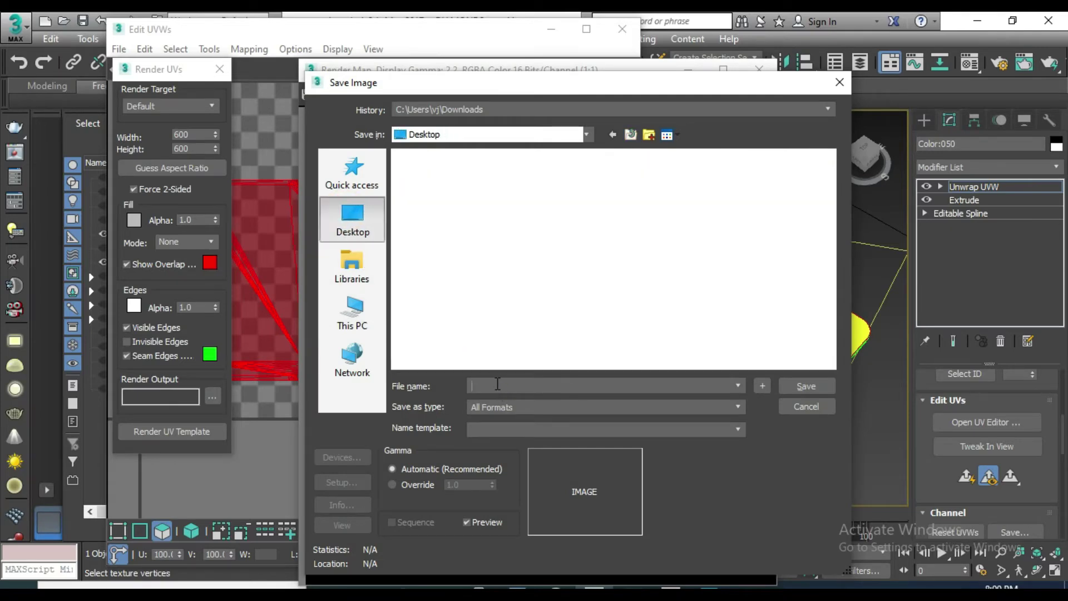
text(gold)
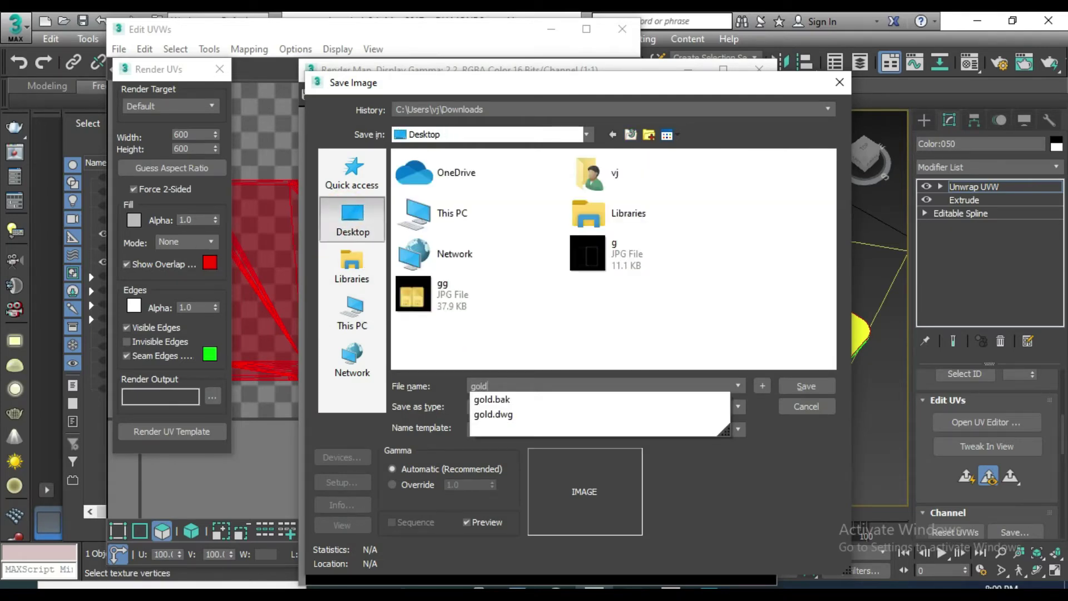
text(1)
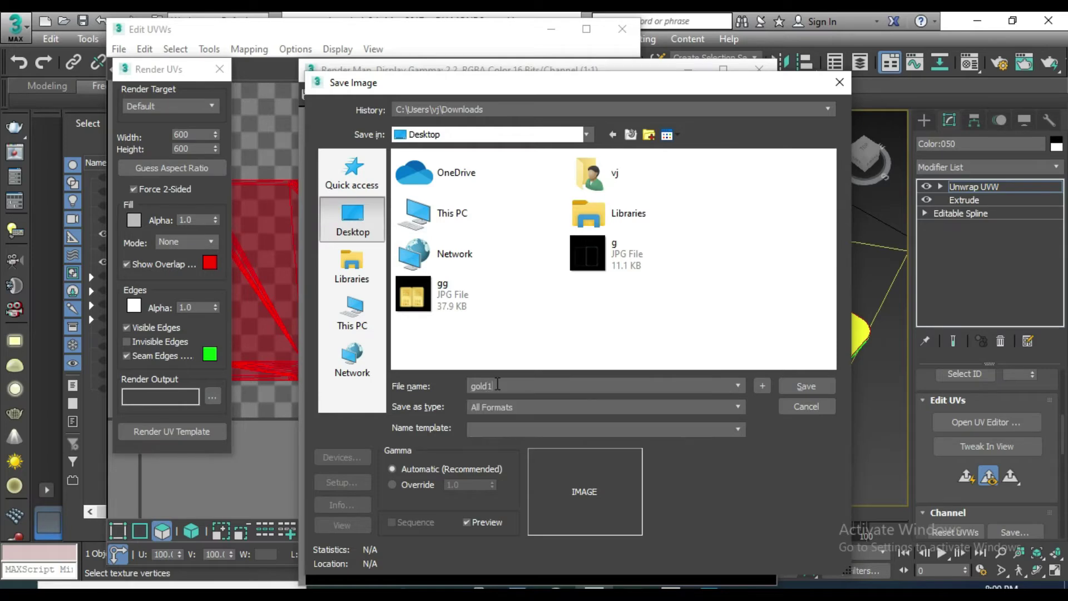
click(579, 419)
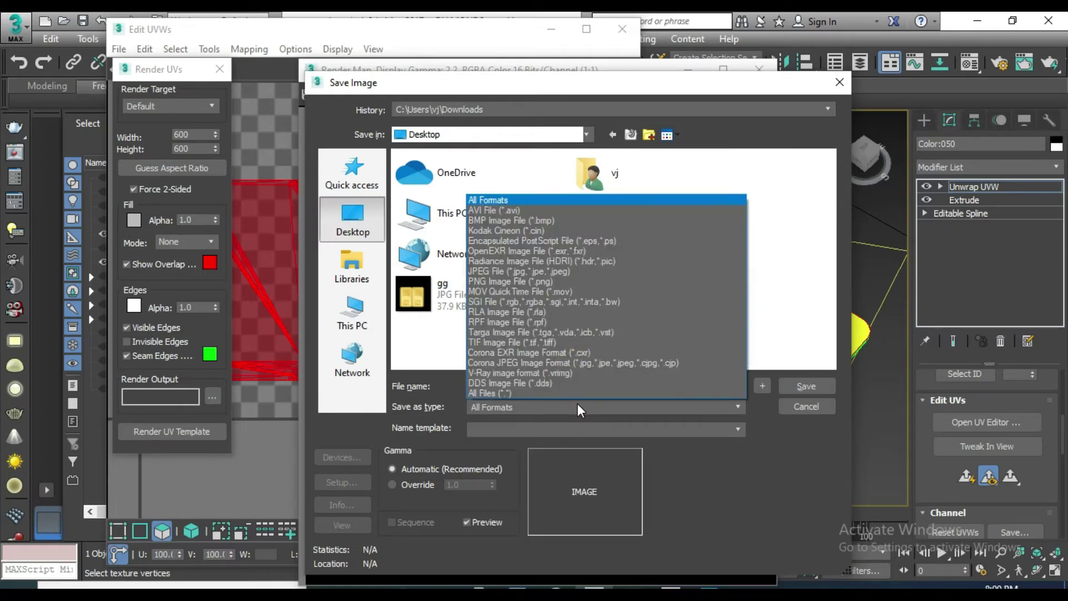
click(578, 272)
click(804, 384)
click(542, 416)
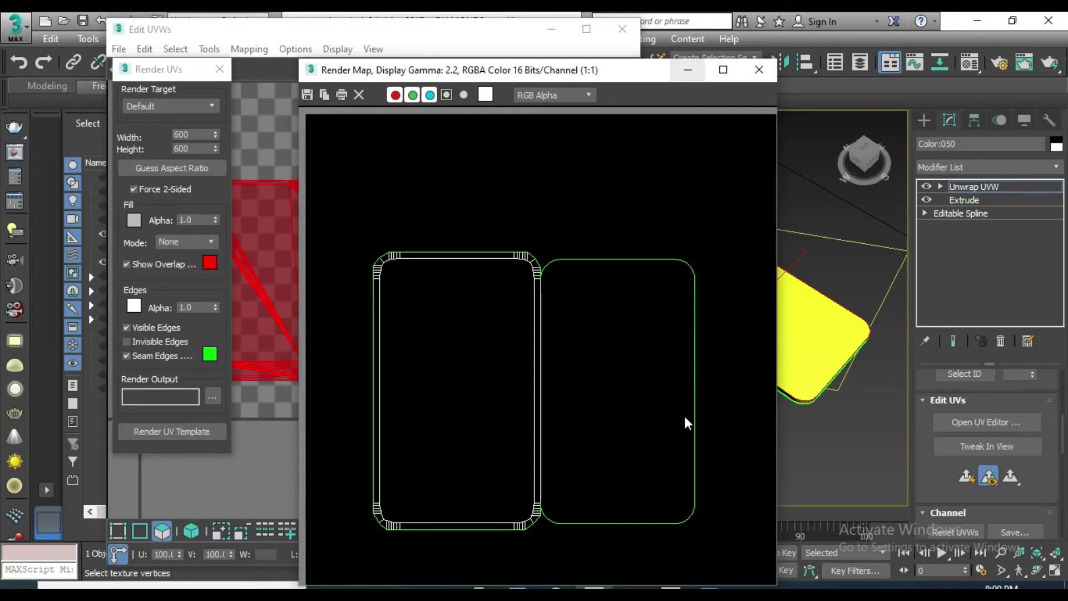
click(977, 23)
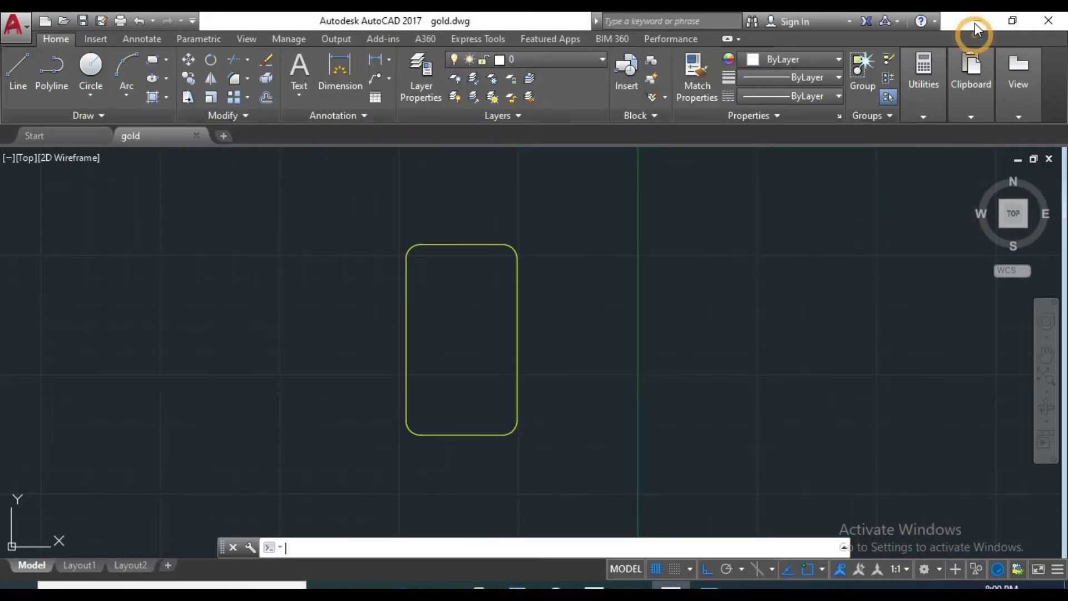
- Minimize AutoCAD and the photo viewer to reveal the Thumble folder in File Explorer
click(975, 22)
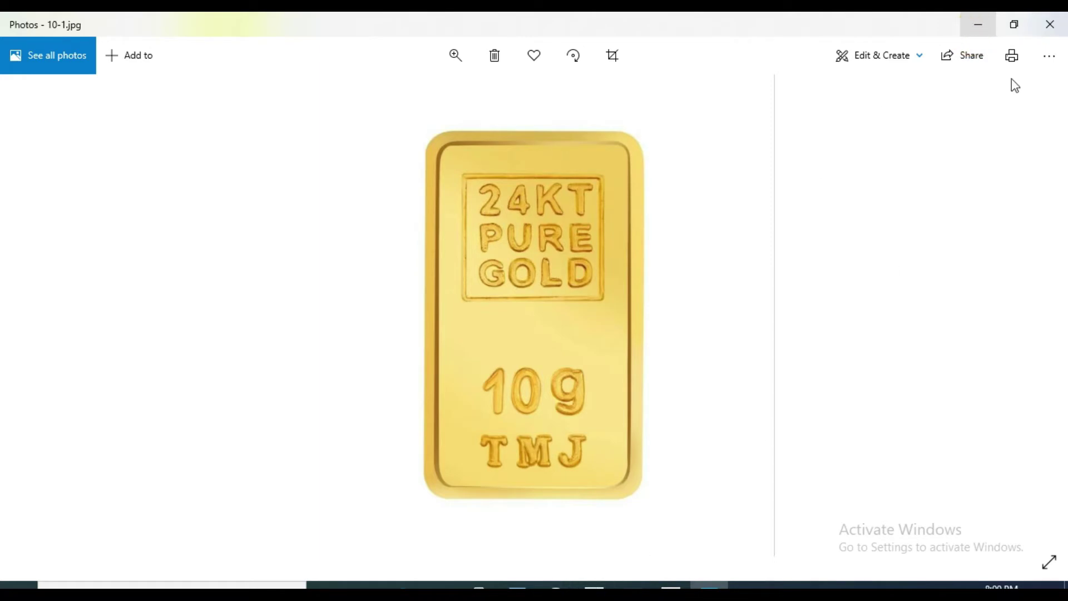
click(971, 29)
click(976, 24)
mouse_move(517, 588)
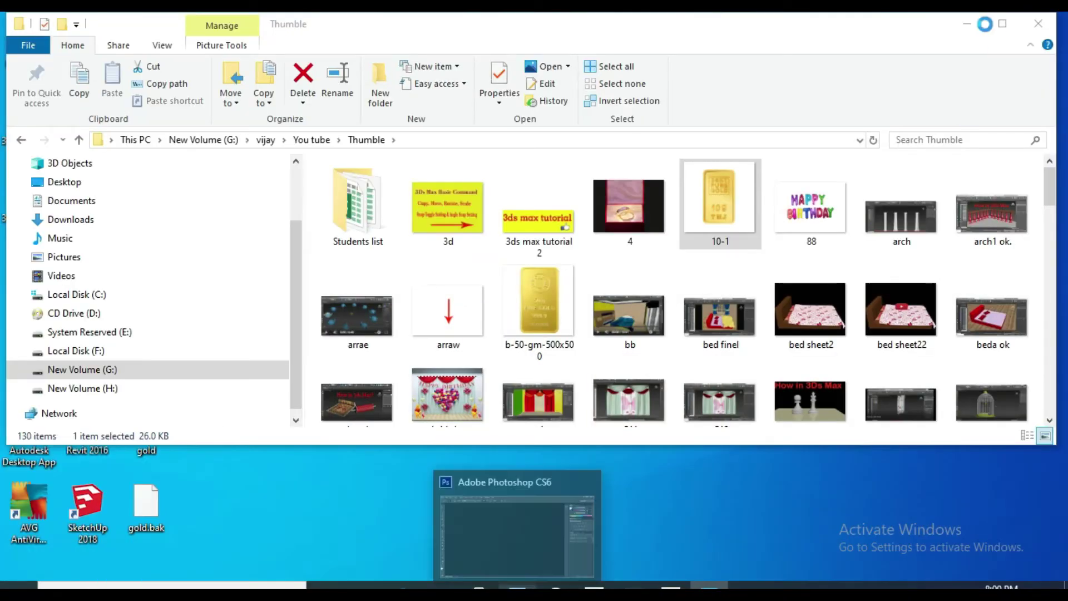
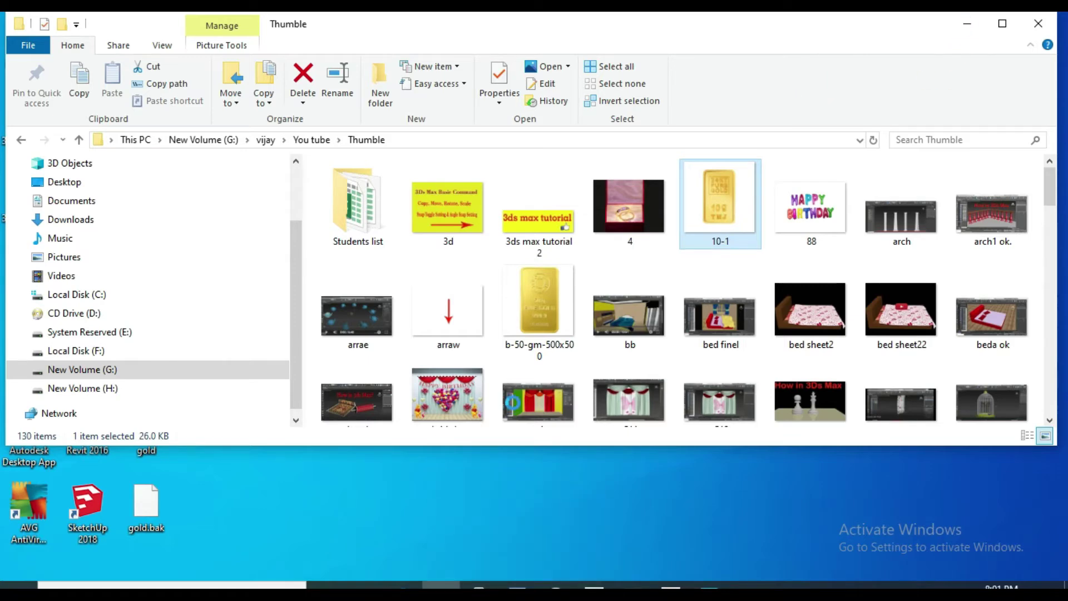
- Open the gold1 render from the desktop in Photoshop by dragging it in
click(968, 31)
click(1033, 516)
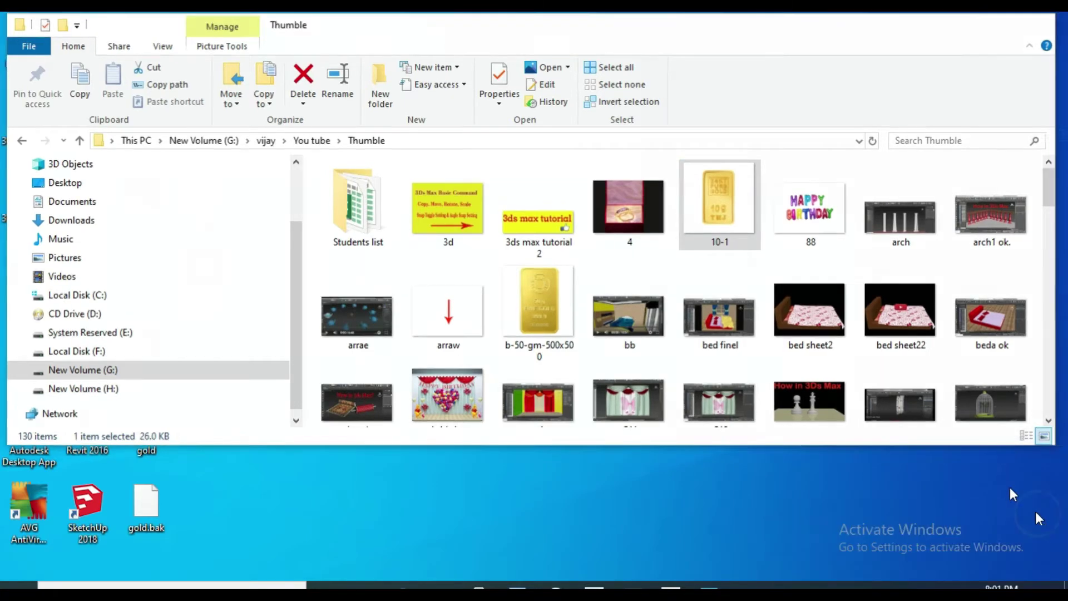
click(988, 24)
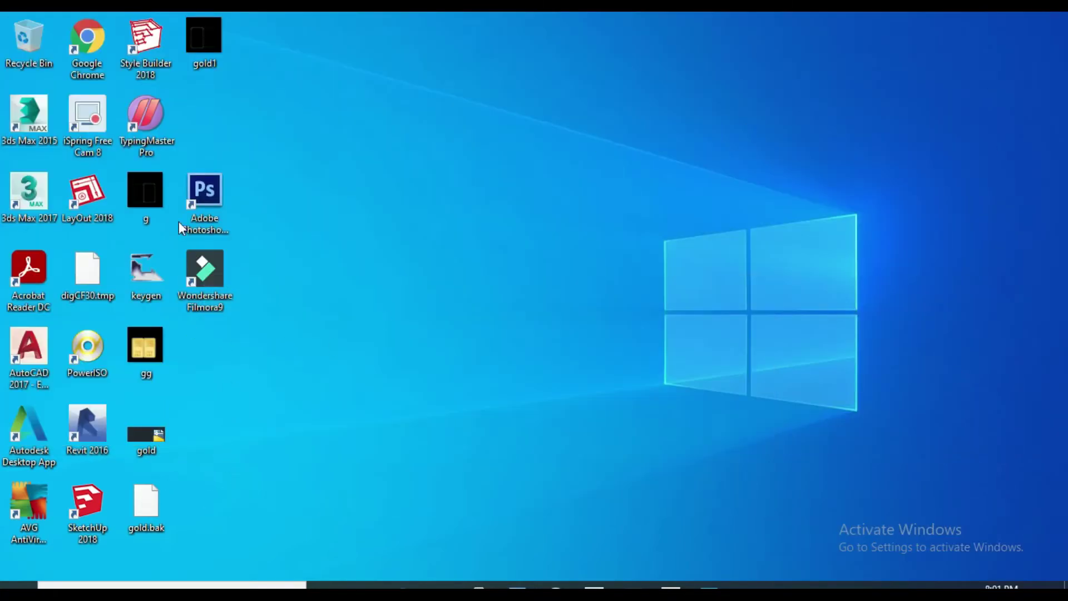
mouse_move(204, 42)
drag(436, 334, 529, 584)
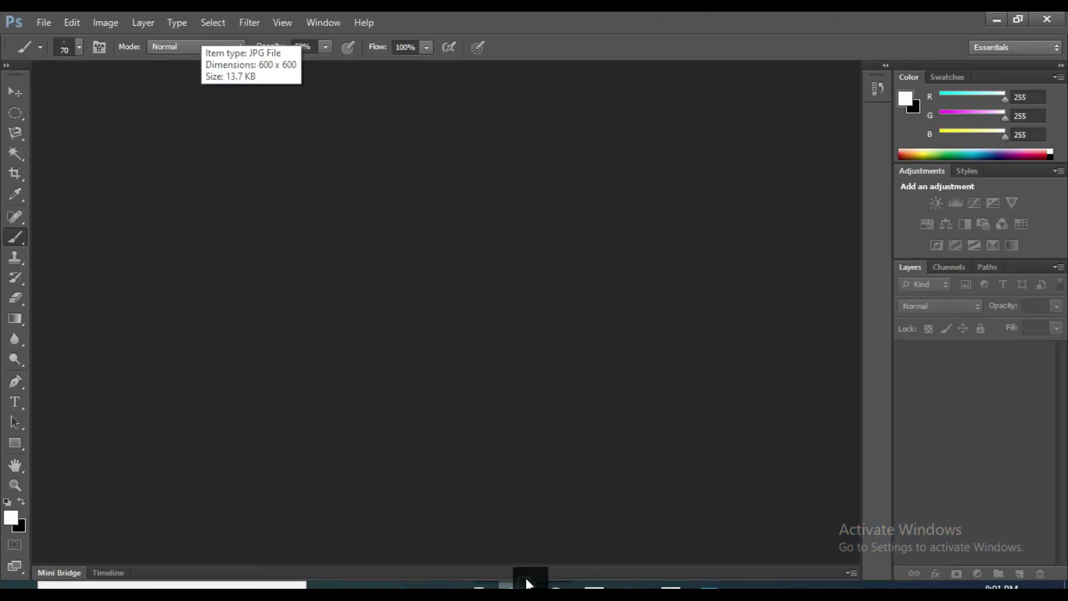
drag(529, 583, 388, 271)
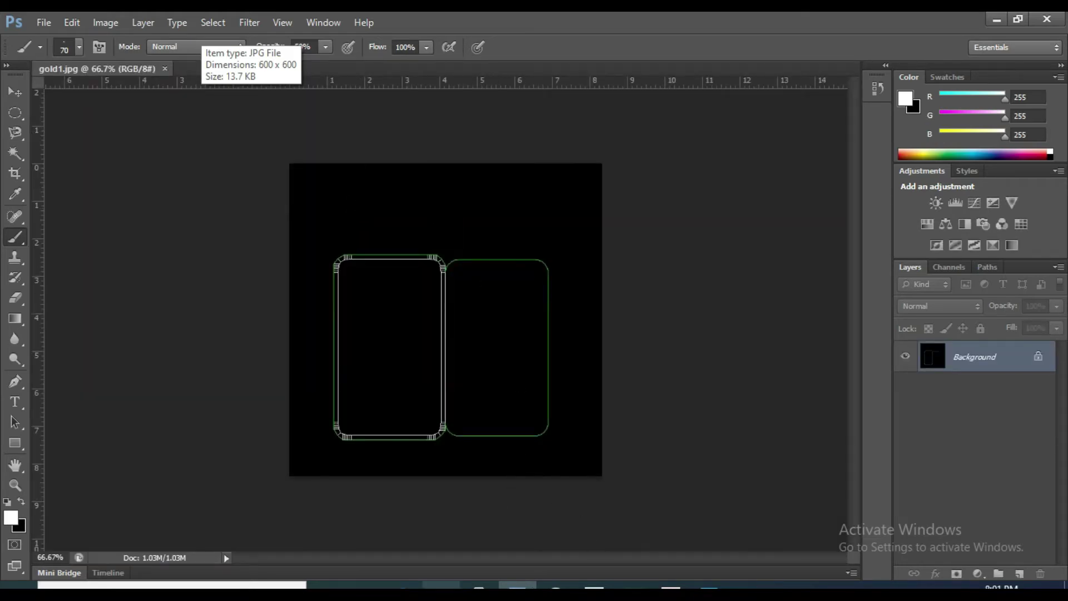
- Preview 10-1.jpg from the Thumble folder, then drag it into Photoshop
click(440, 582)
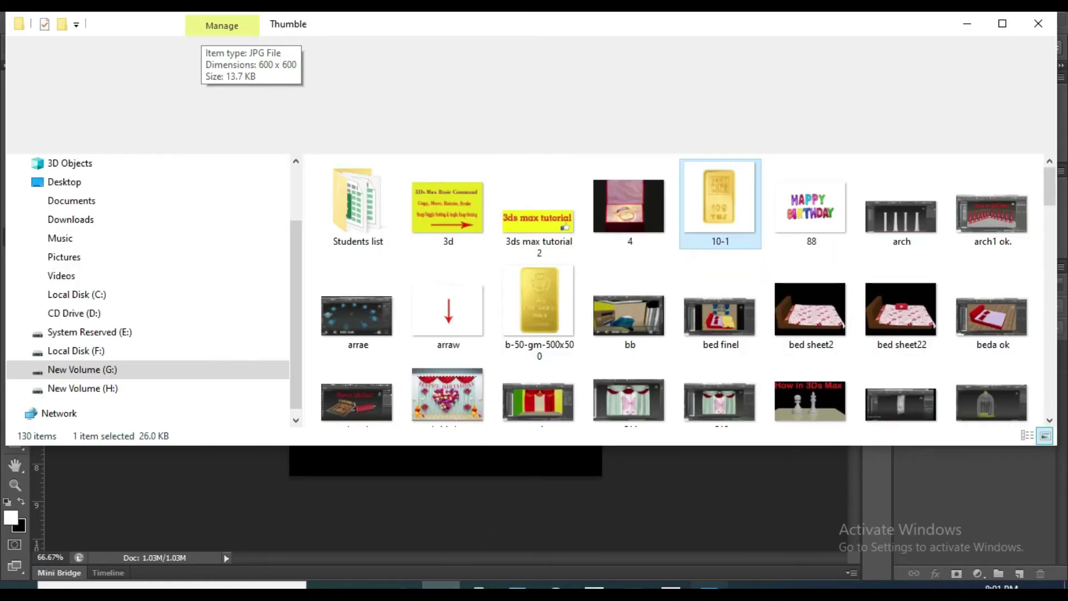
key(Return)
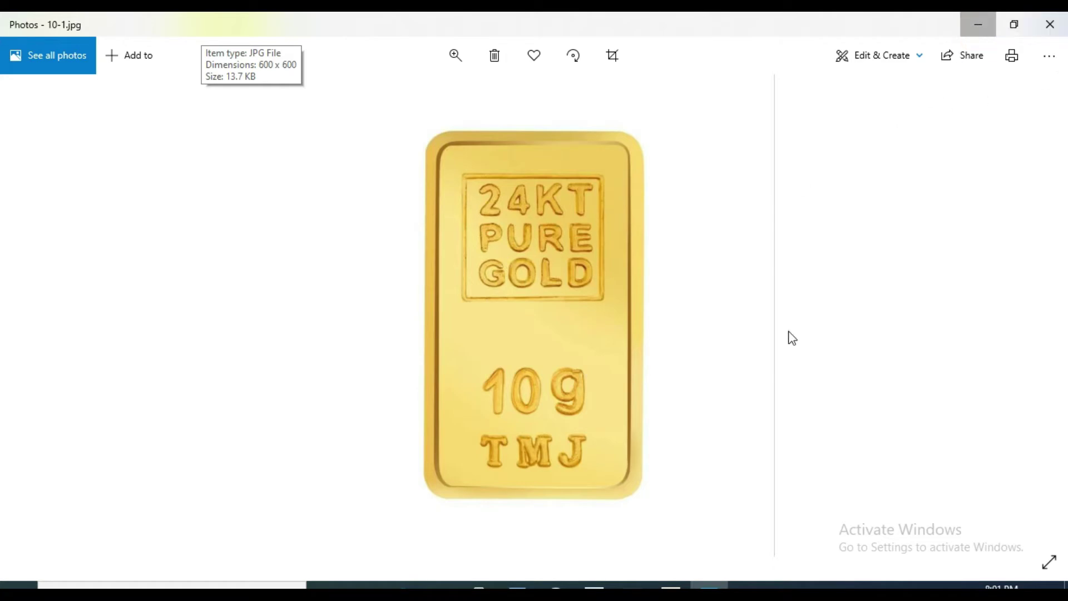
key(alt+Tab)
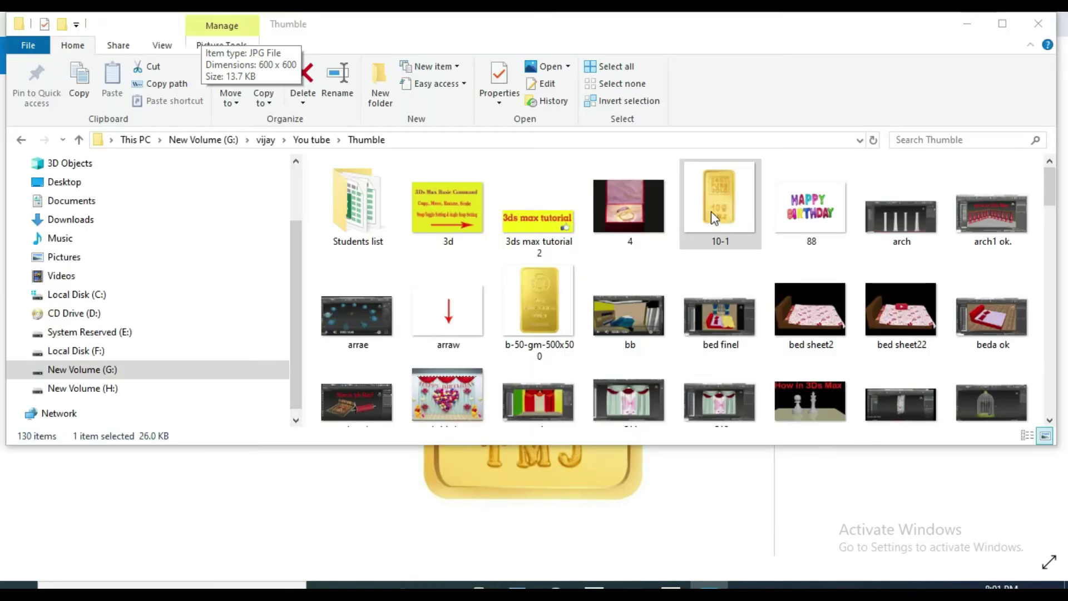
drag(712, 202, 648, 509)
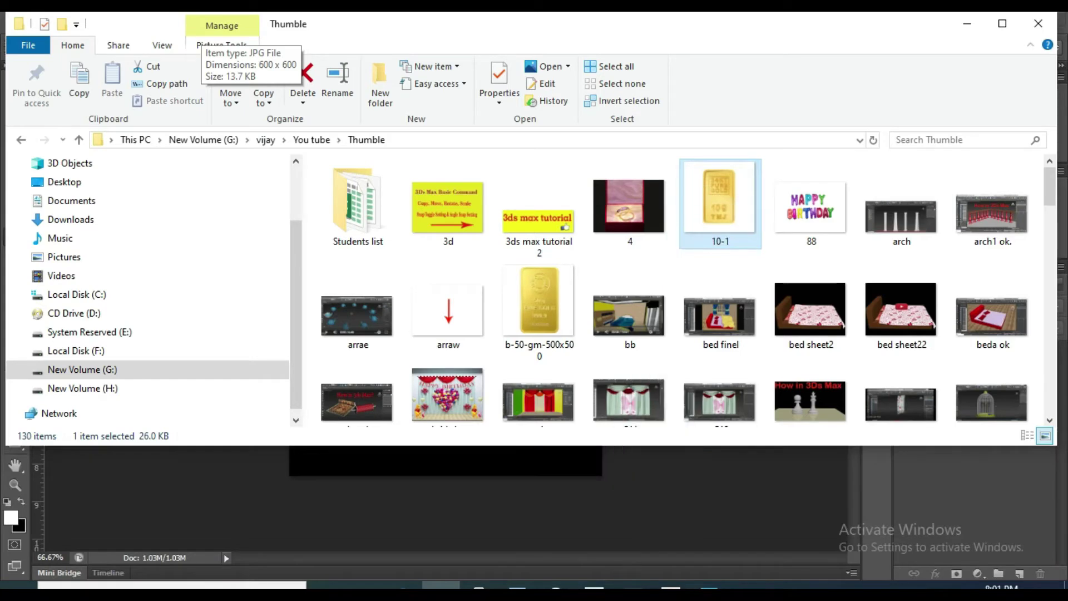
drag(648, 509, 523, 578)
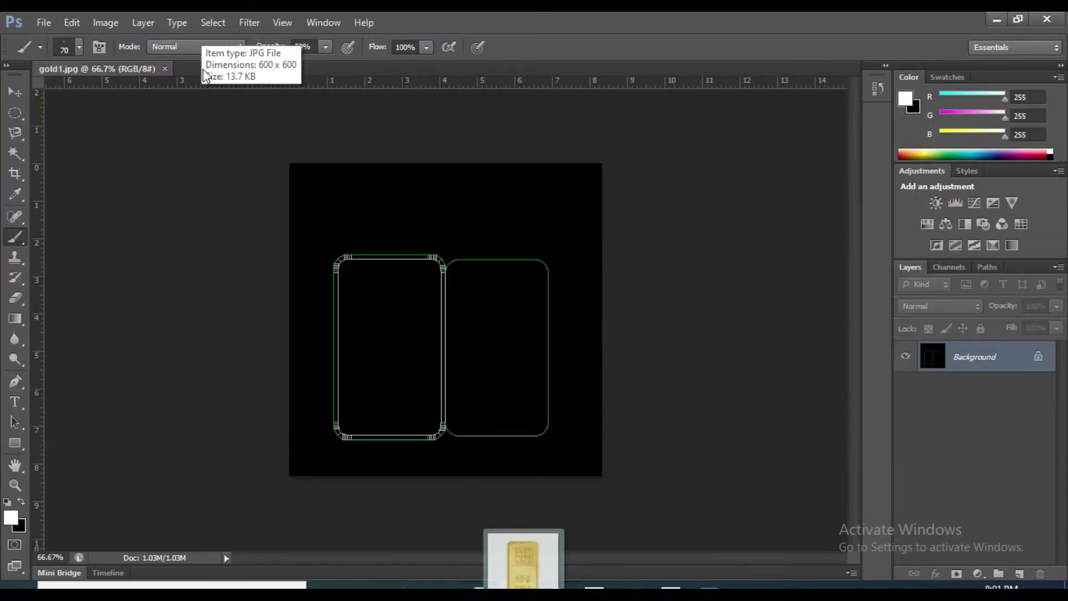
drag(203, 72, 217, 76)
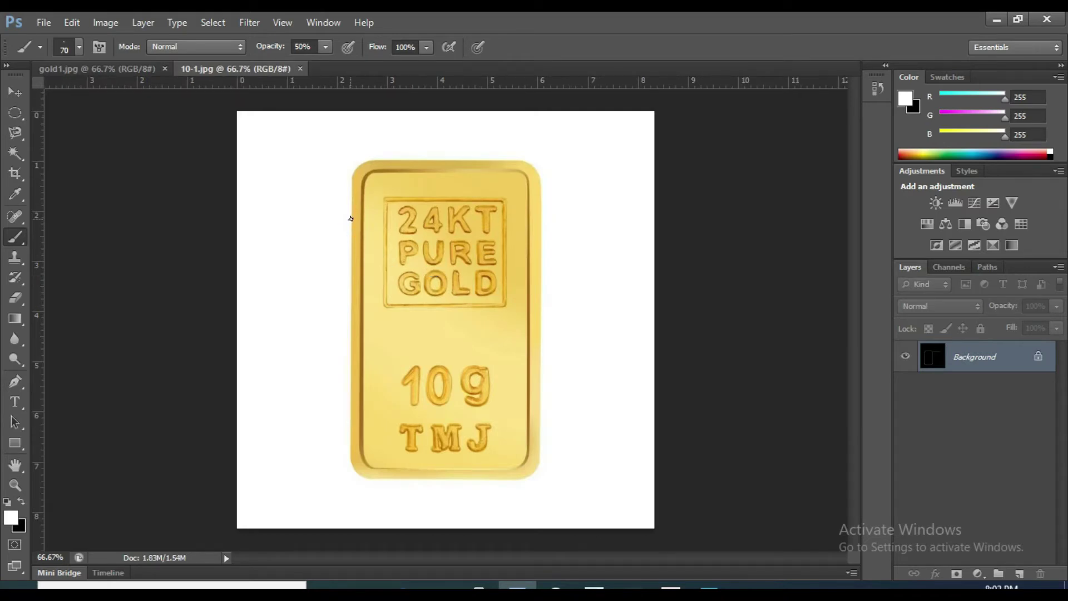
- Duplicate the 10-1.jpg Background layer to create Background copy
right_click(930, 359)
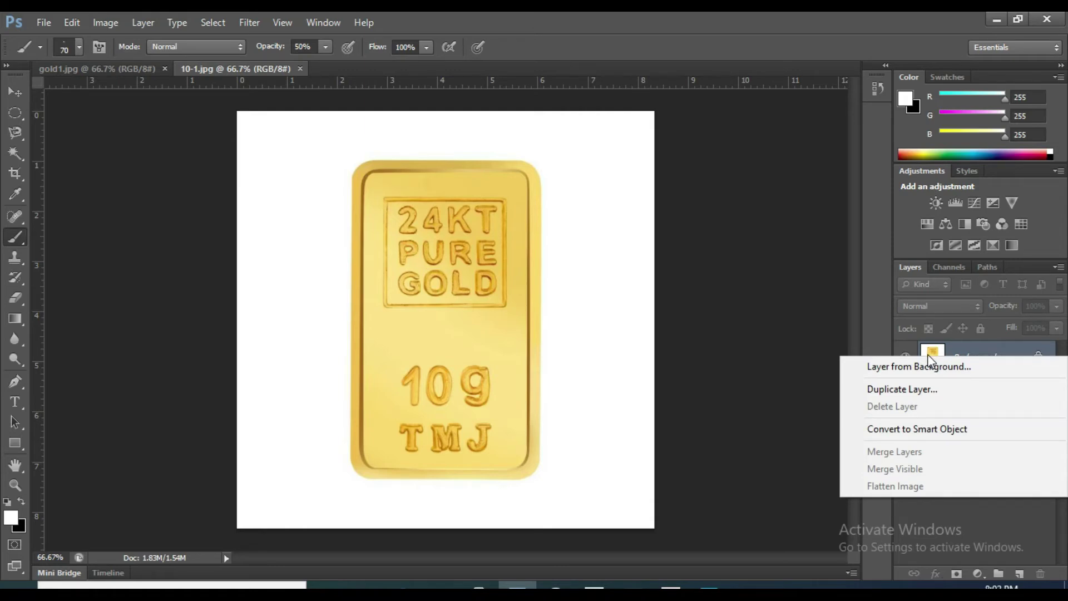
click(875, 390)
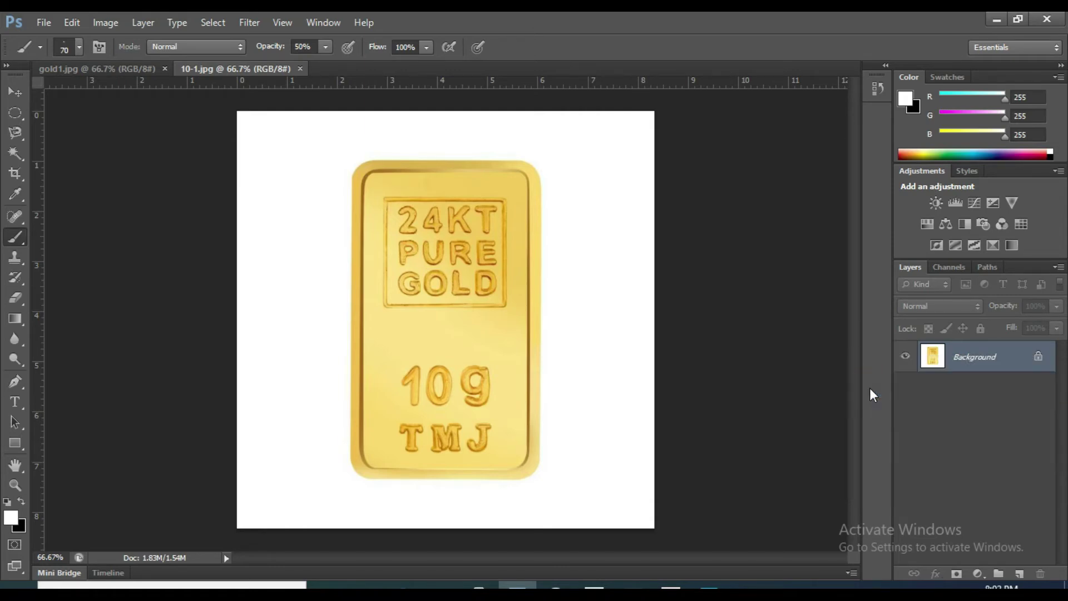
click(667, 188)
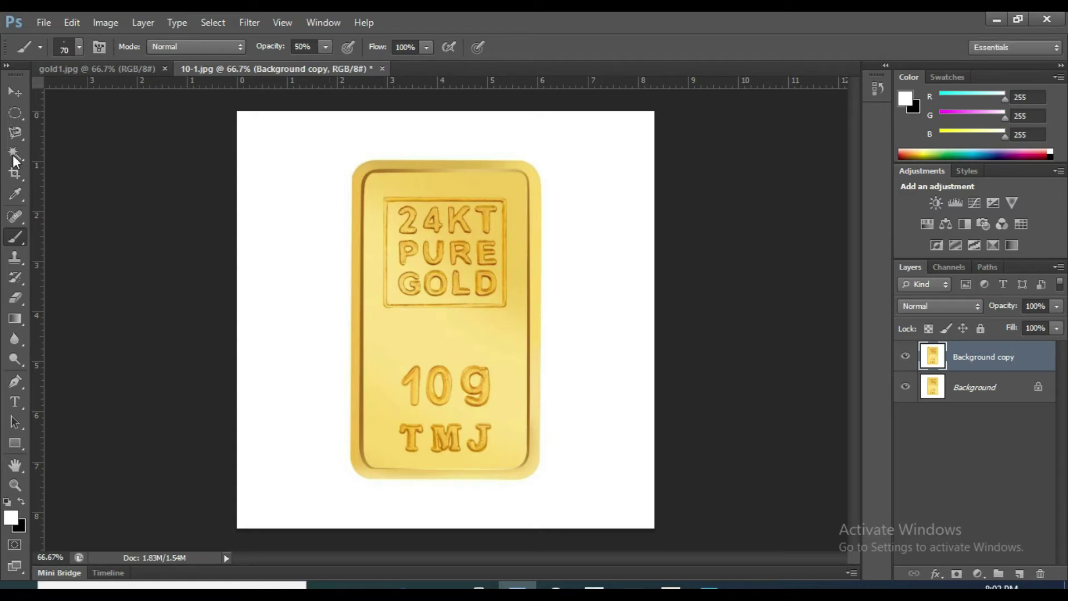
- Delete the white surround on Background copy with the Magic Wand and hide the Background layer
click(15, 155)
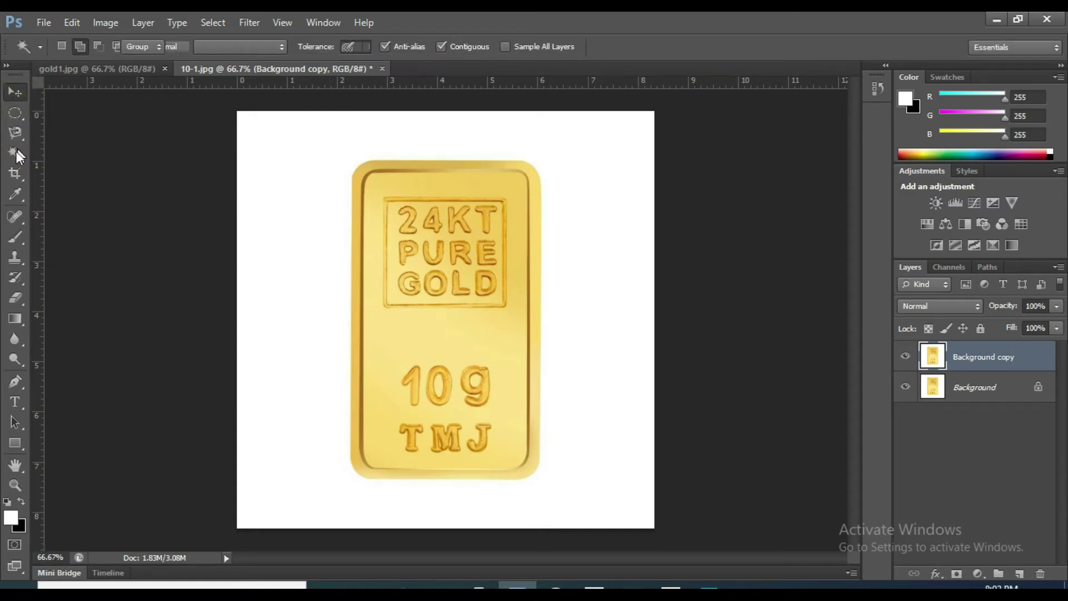
key(v)
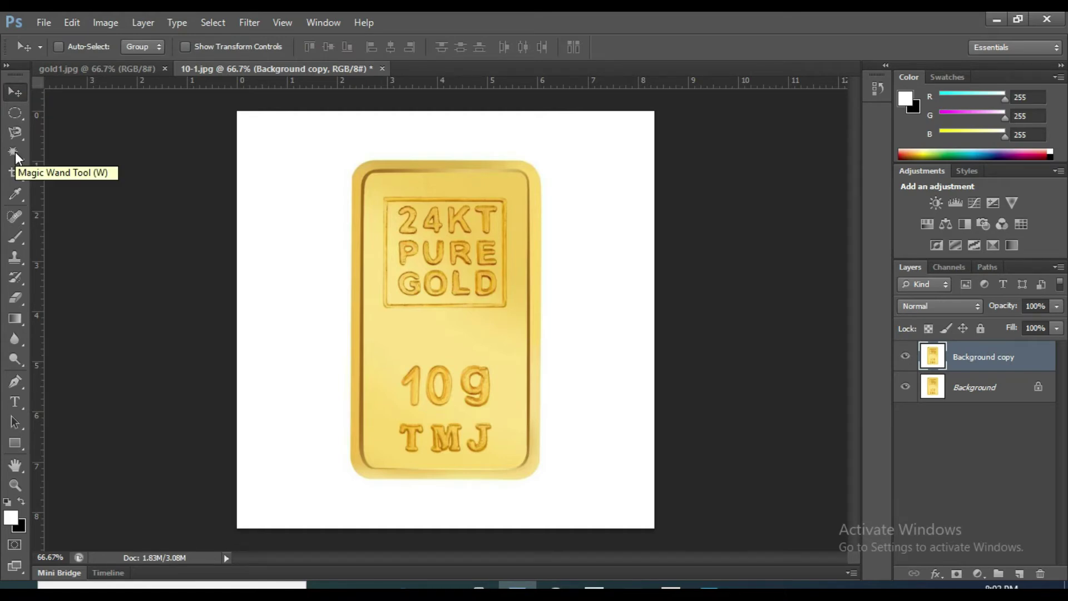
click(15, 153)
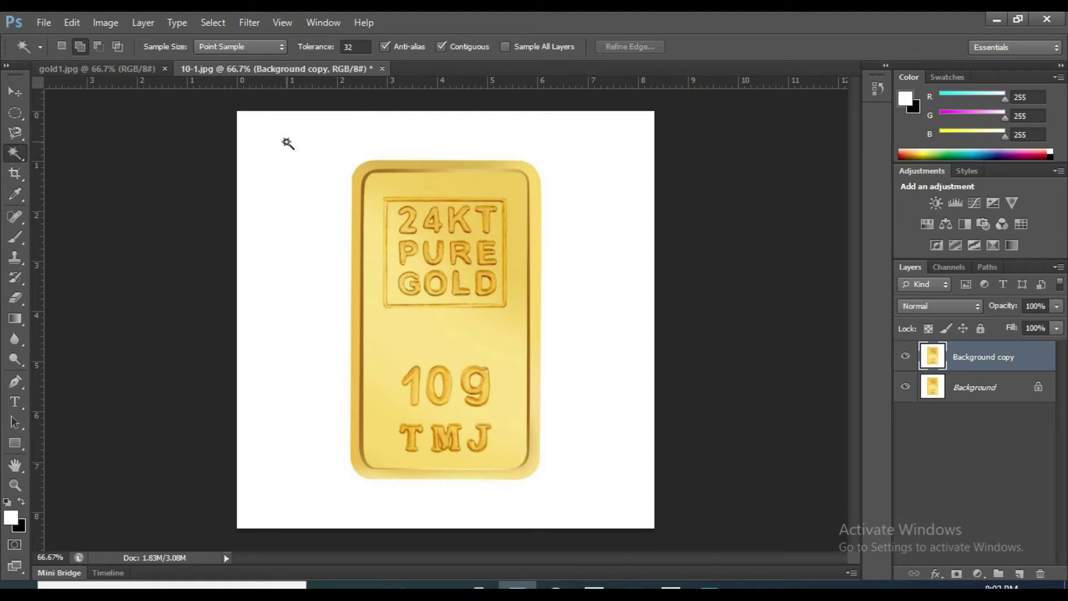
click(286, 142)
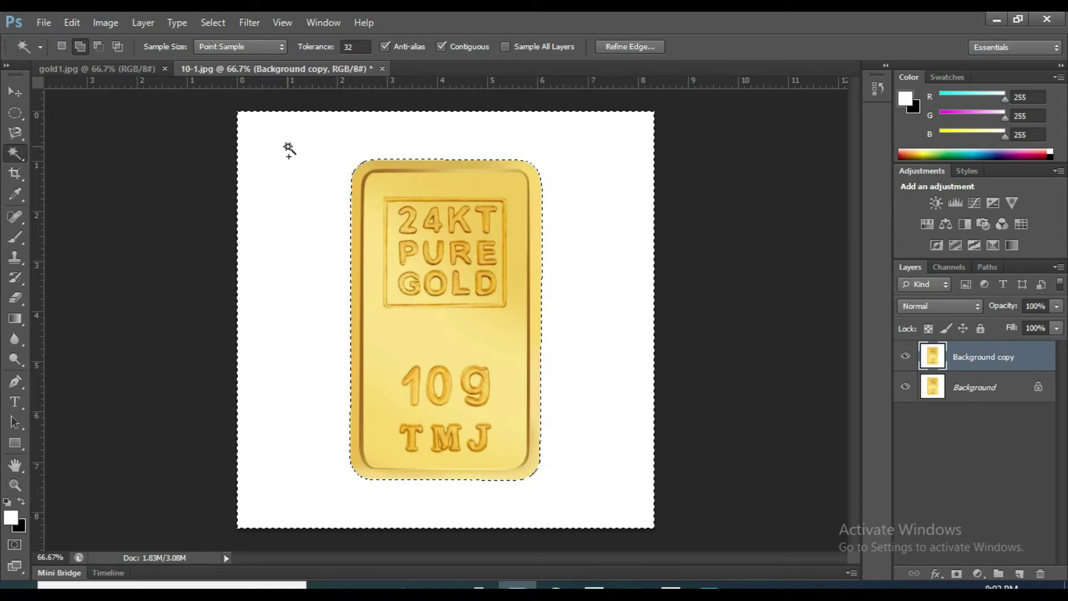
key(Delete)
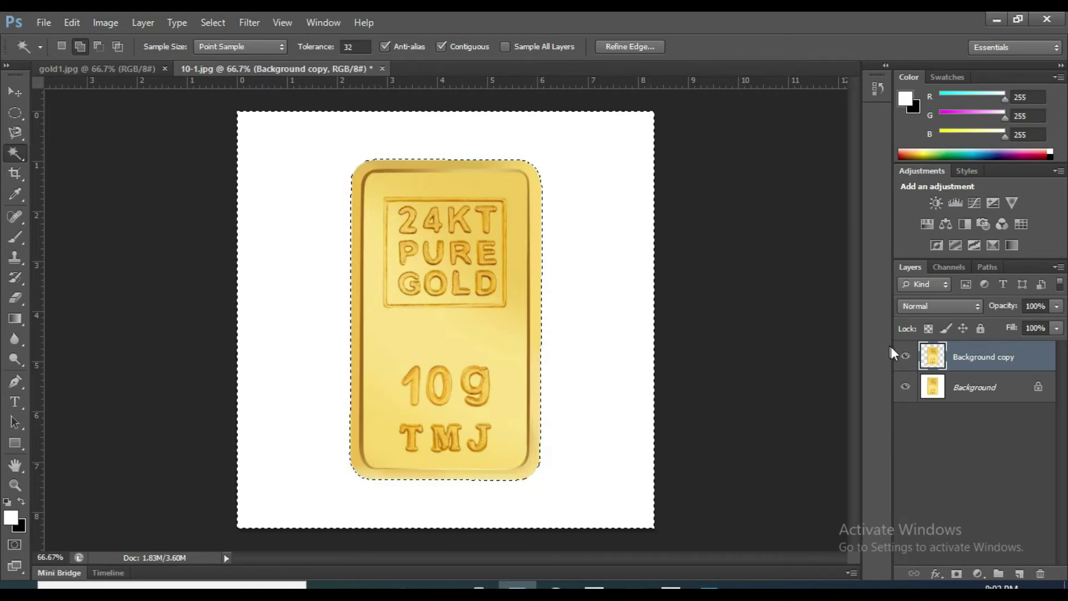
click(906, 387)
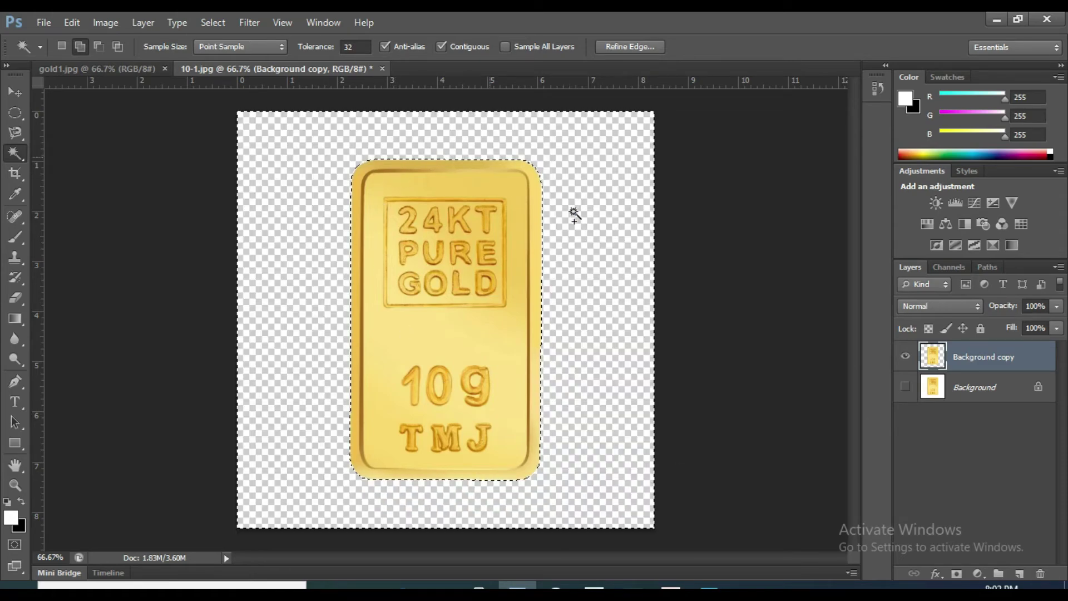
click(9, 95)
- Deselect, then move the cut-out gold bar into gold1.jpg over the left card outline
key(ctrl+d)
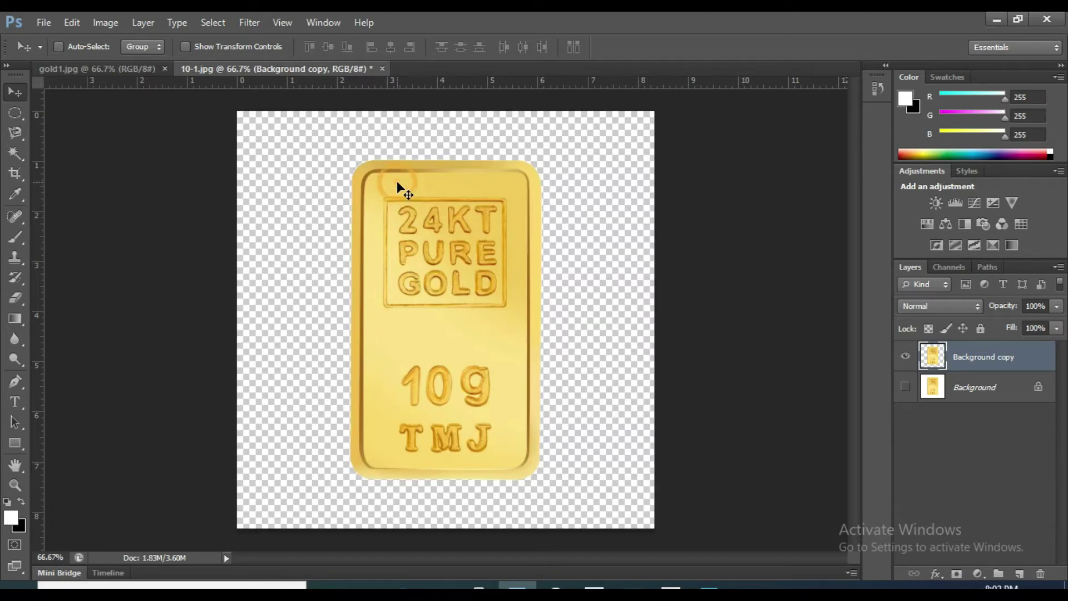
drag(362, 164, 121, 59)
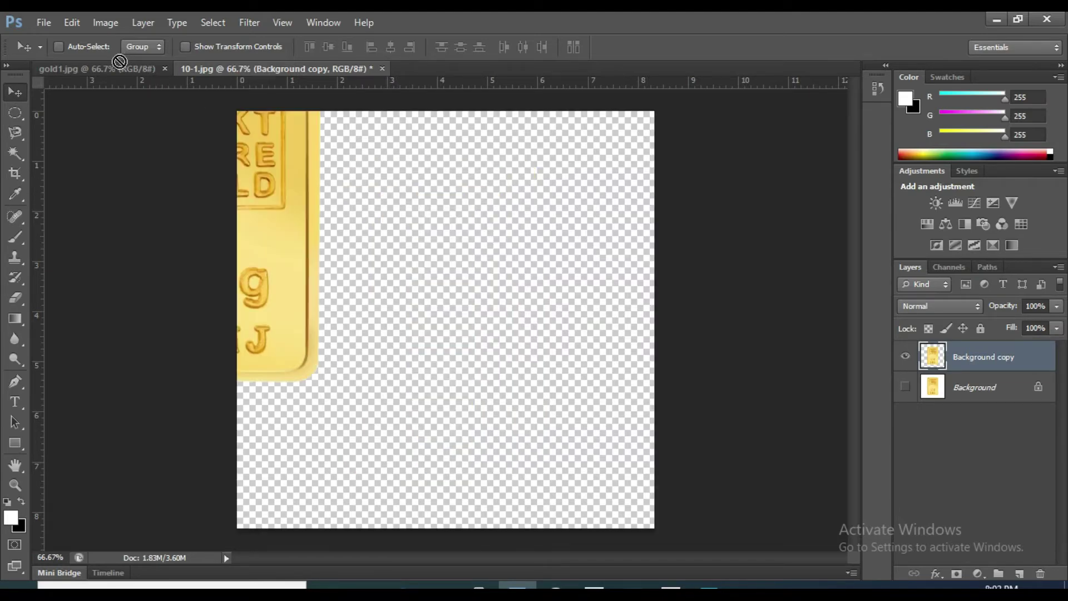
drag(118, 66, 388, 256)
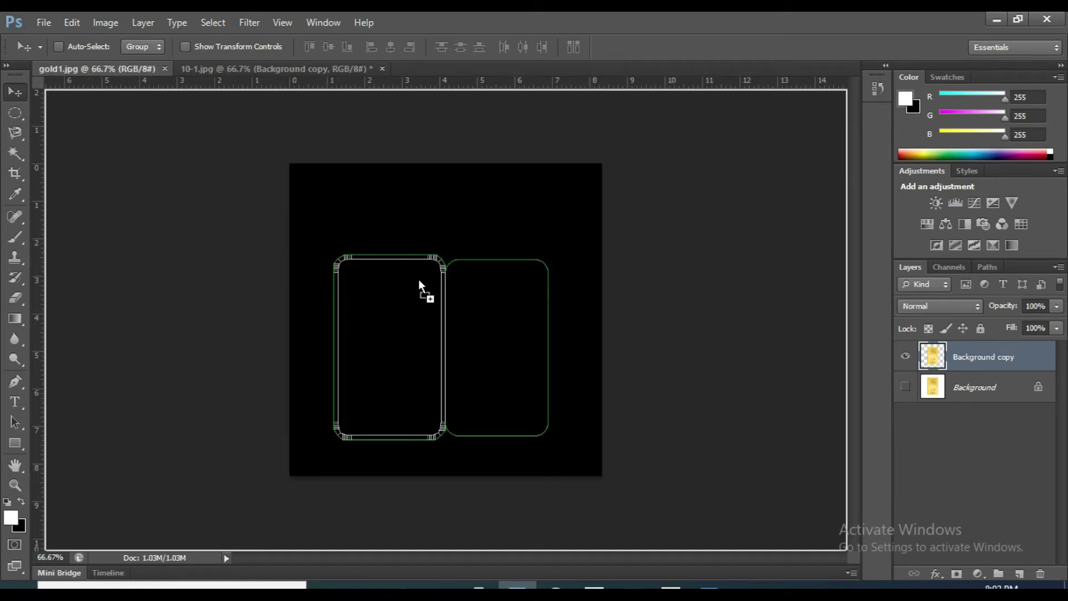
drag(418, 280, 418, 279)
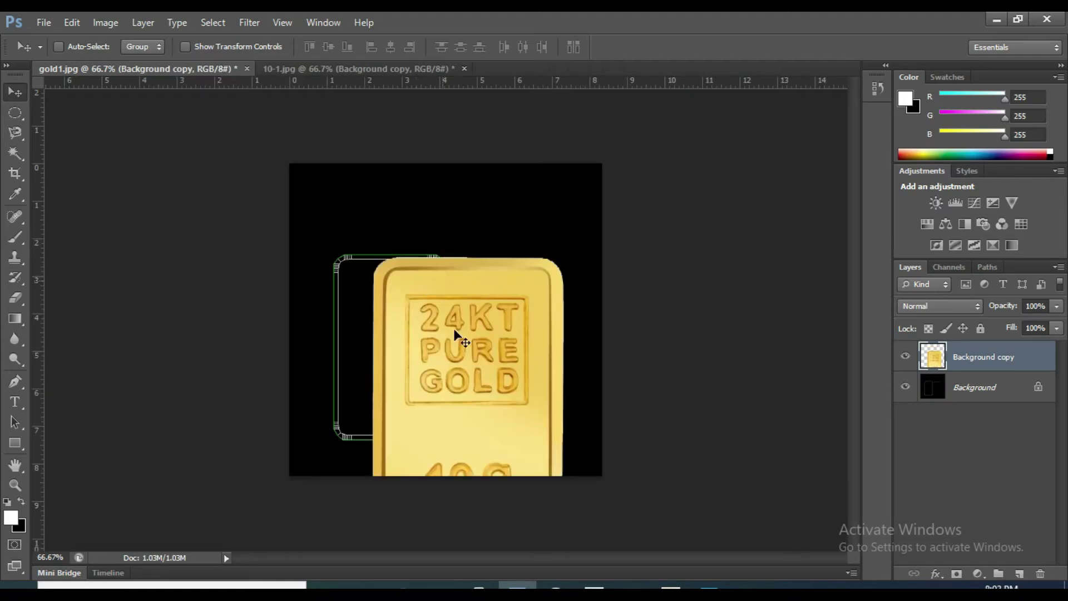
drag(453, 331, 447, 283)
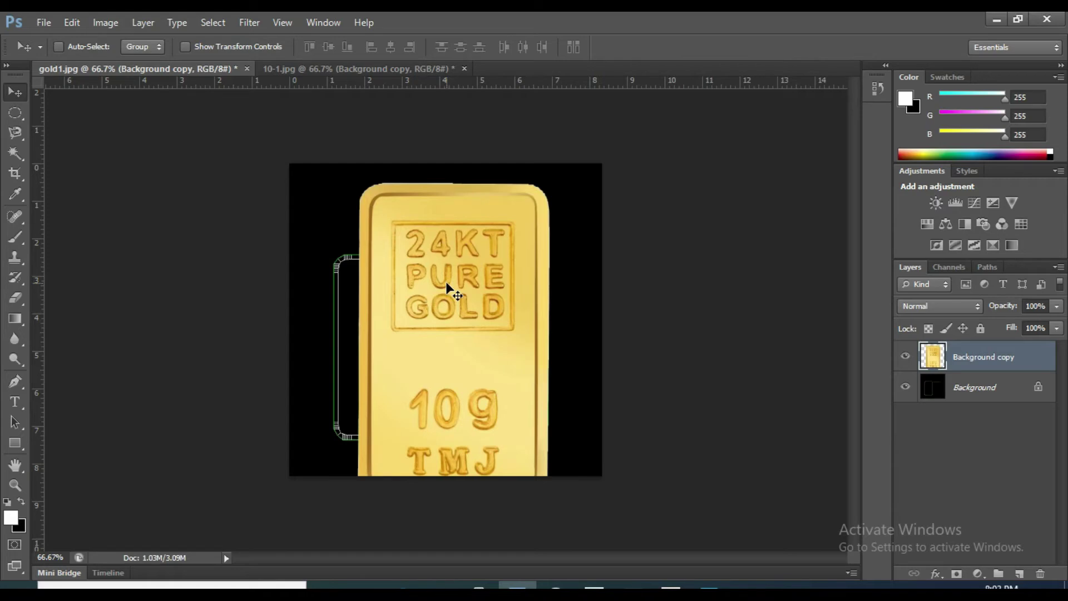
key(ctrl+plus)
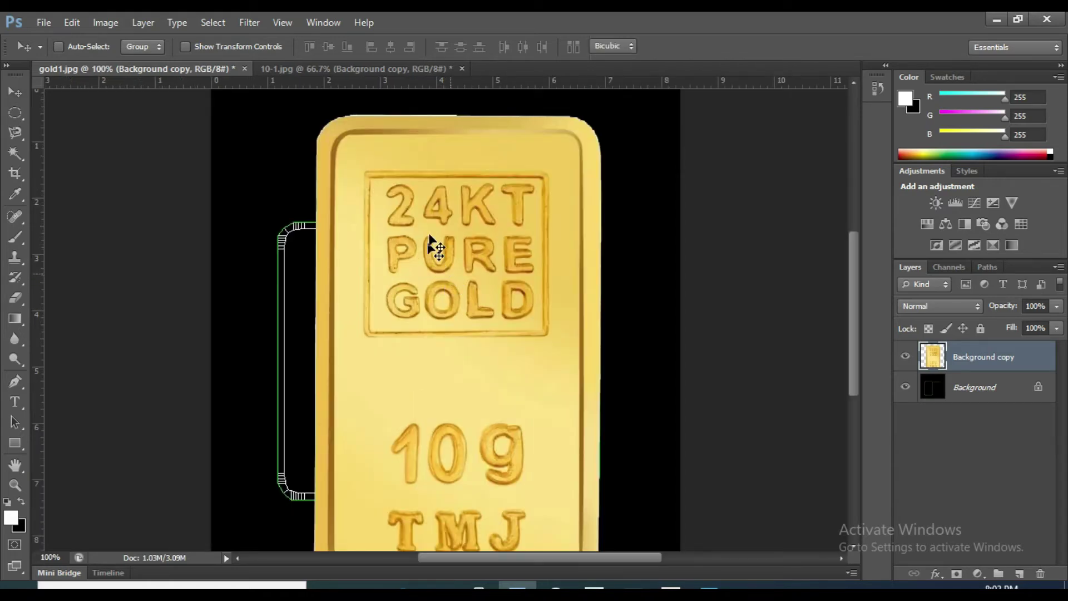
- Roughly scale the gold bar with Free Transform to fit the left outline's sides
key(ctrl+t)
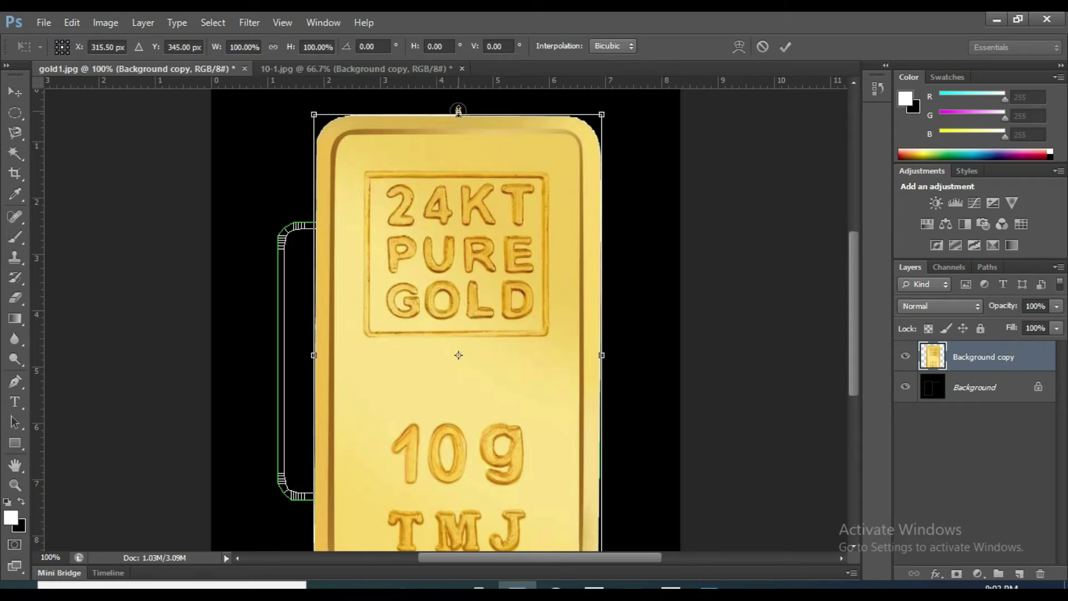
drag(458, 113, 458, 335)
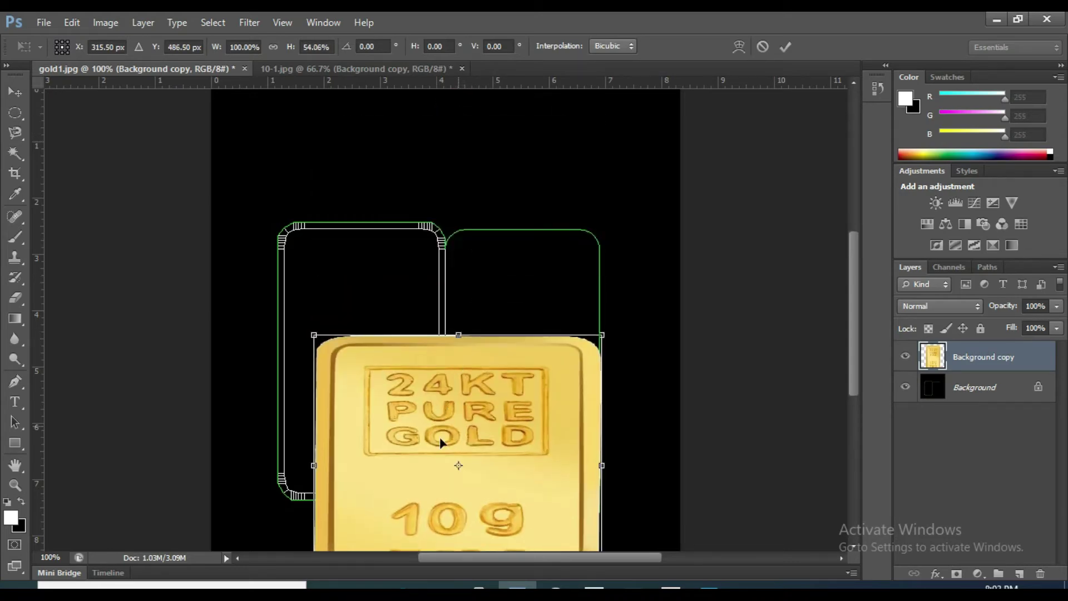
mouse_move(424, 406)
mouse_down()
mouse_move(396, 315)
mouse_move(382, 388)
mouse_up()
mouse_move(262, 366)
mouse_down()
mouse_move(423, 367)
mouse_move(329, 382)
mouse_move(346, 371)
mouse_up()
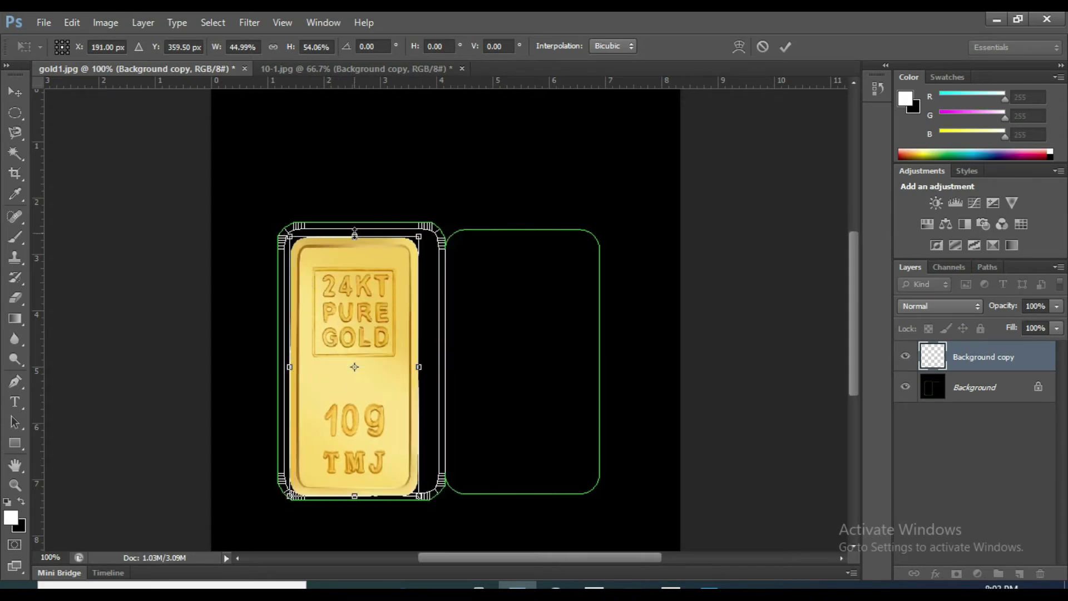
drag(361, 236, 355, 218)
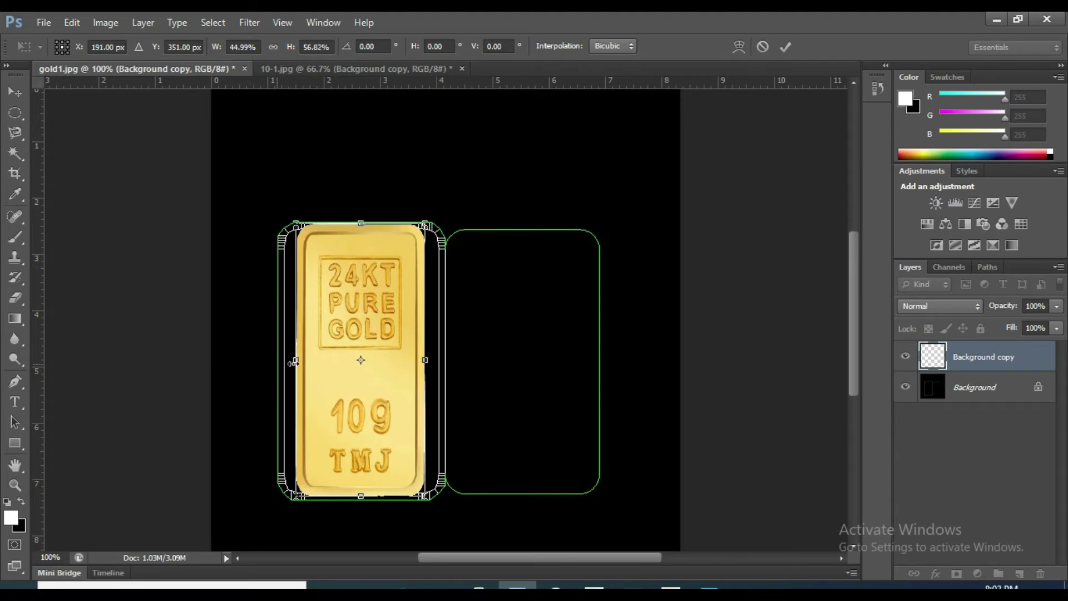
drag(284, 359, 275, 360)
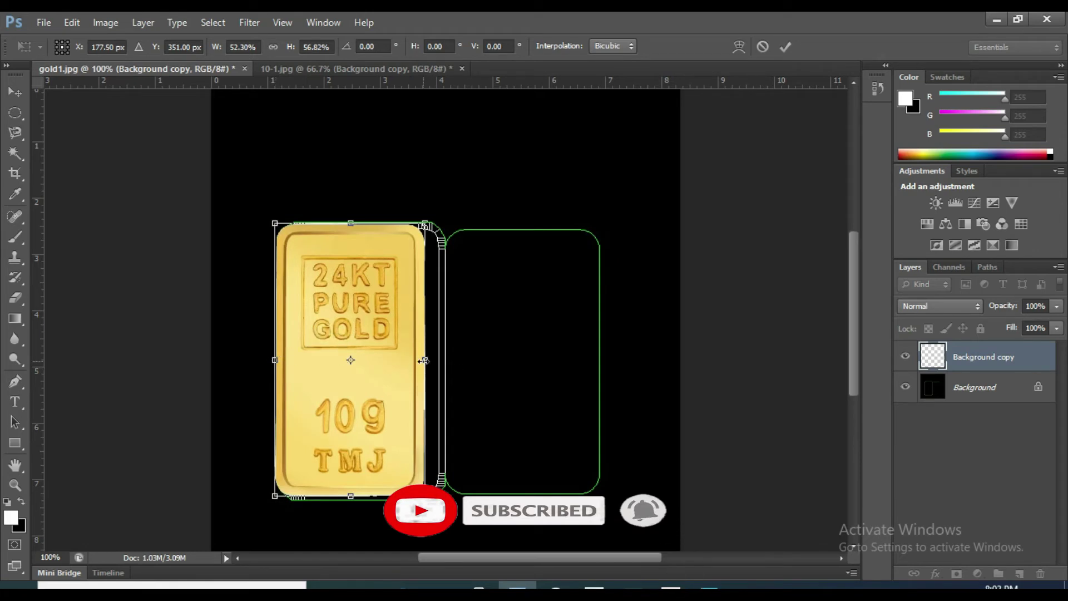
drag(425, 360, 453, 356)
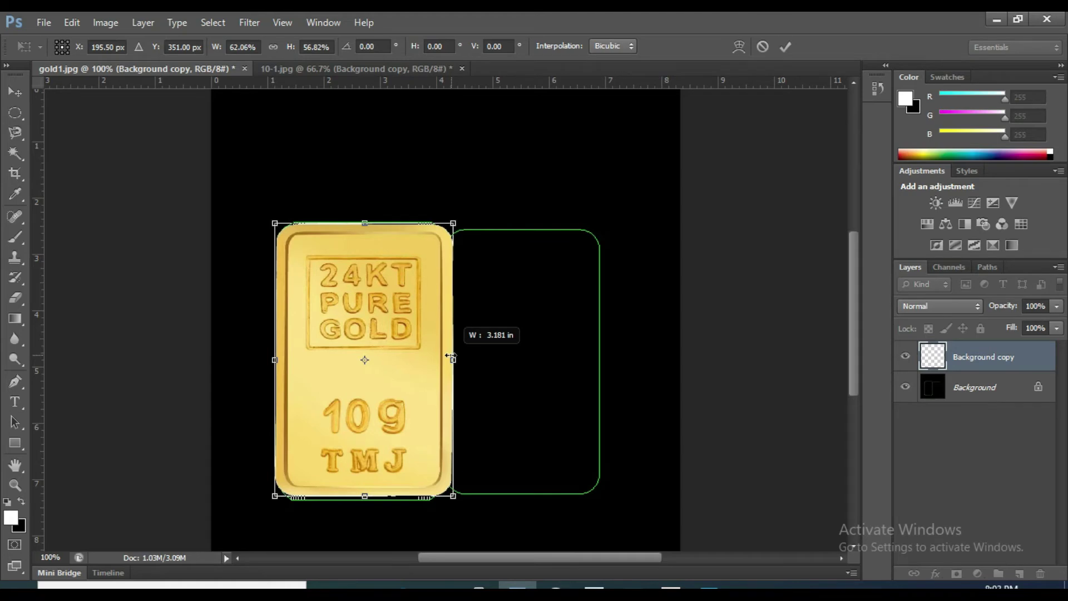
drag(452, 355, 446, 353)
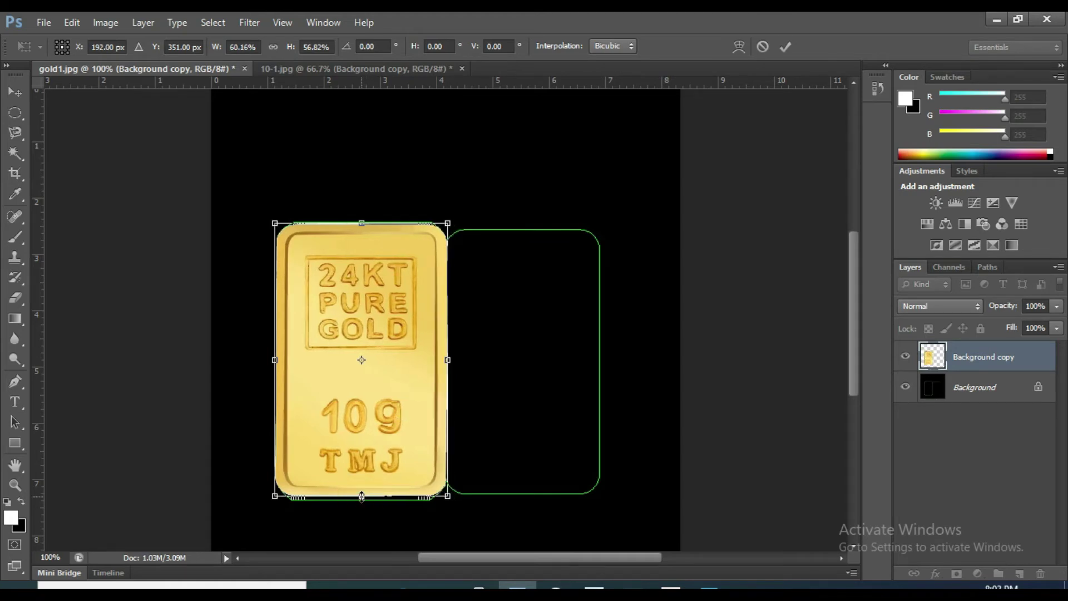
drag(362, 496, 362, 500)
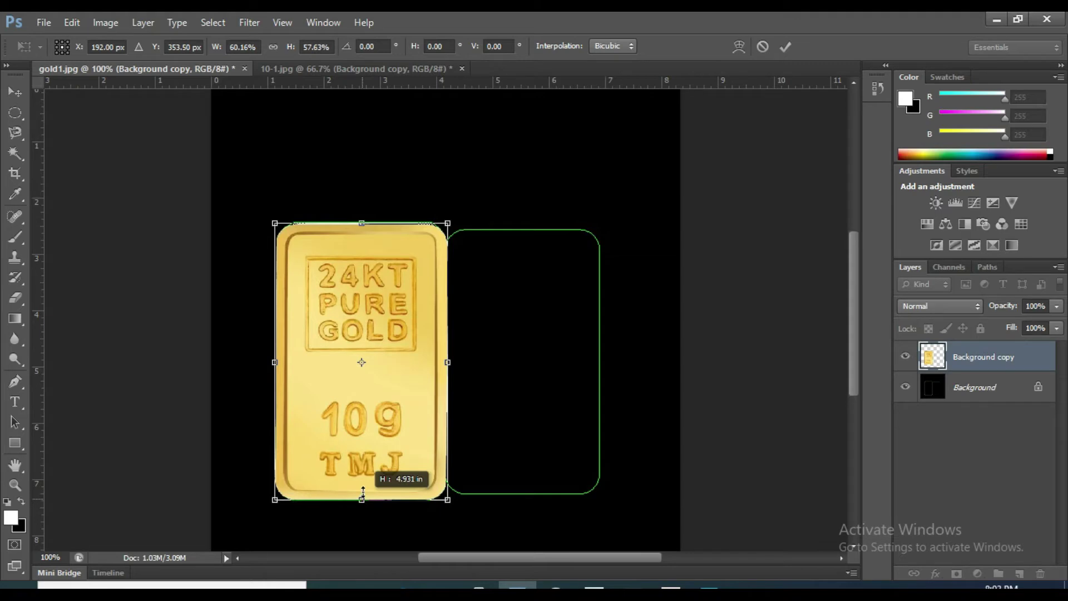
mouse_move(363, 222)
mouse_down()
mouse_move(362, 233)
mouse_move(359, 220)
mouse_up()
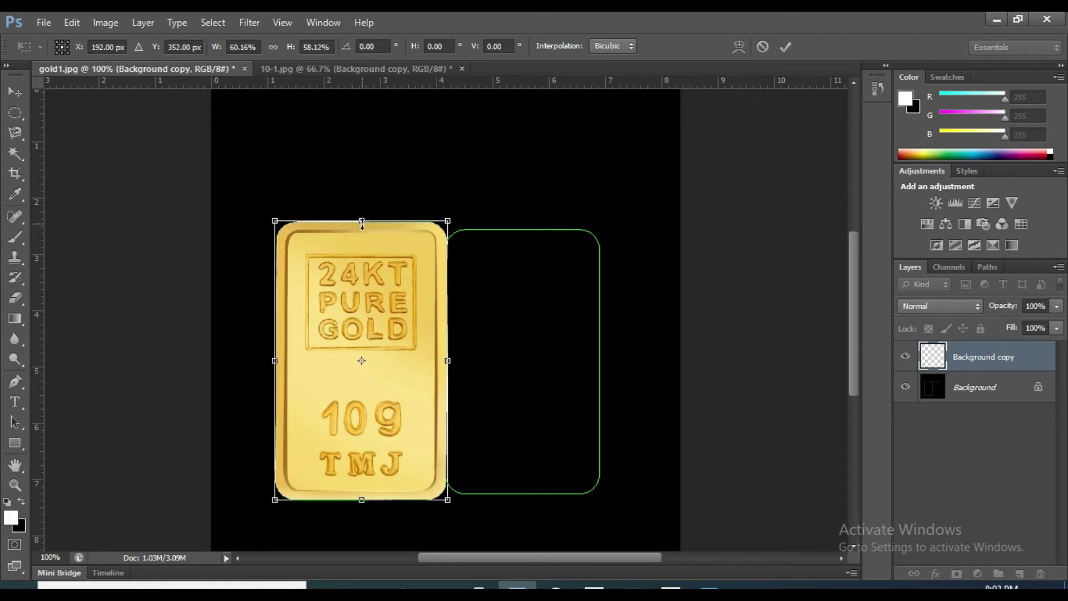
- Fine-tune the bar's top and bottom edges and commit at 60.16% by 58.28%
key(ctrl+plus)
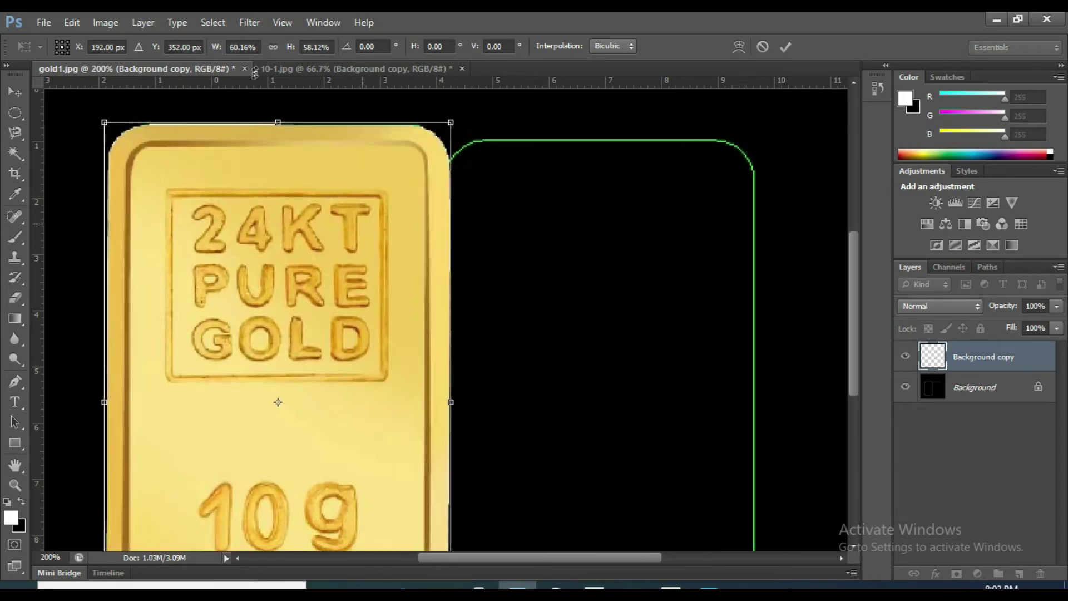
drag(278, 122, 280, 120)
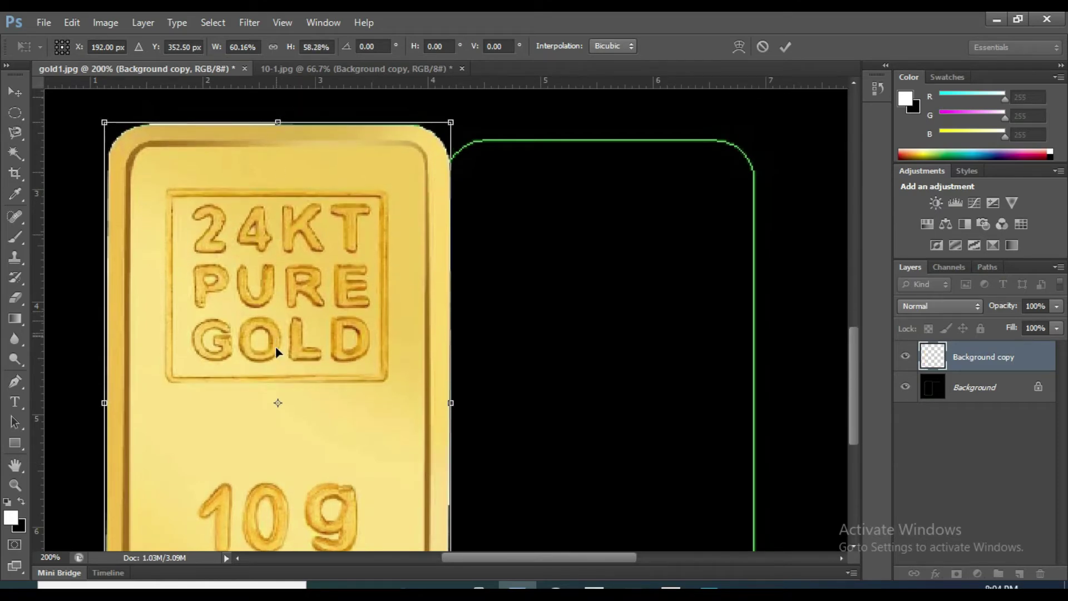
scroll(276, 346, down, 5)
scroll(275, 346, down, 3)
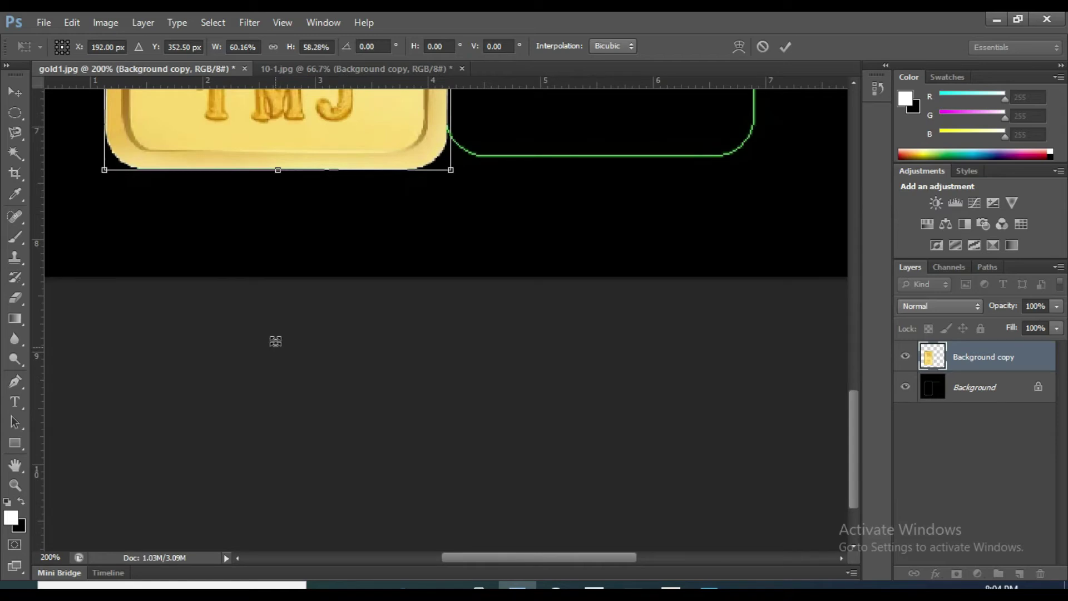
drag(275, 173, 274, 171)
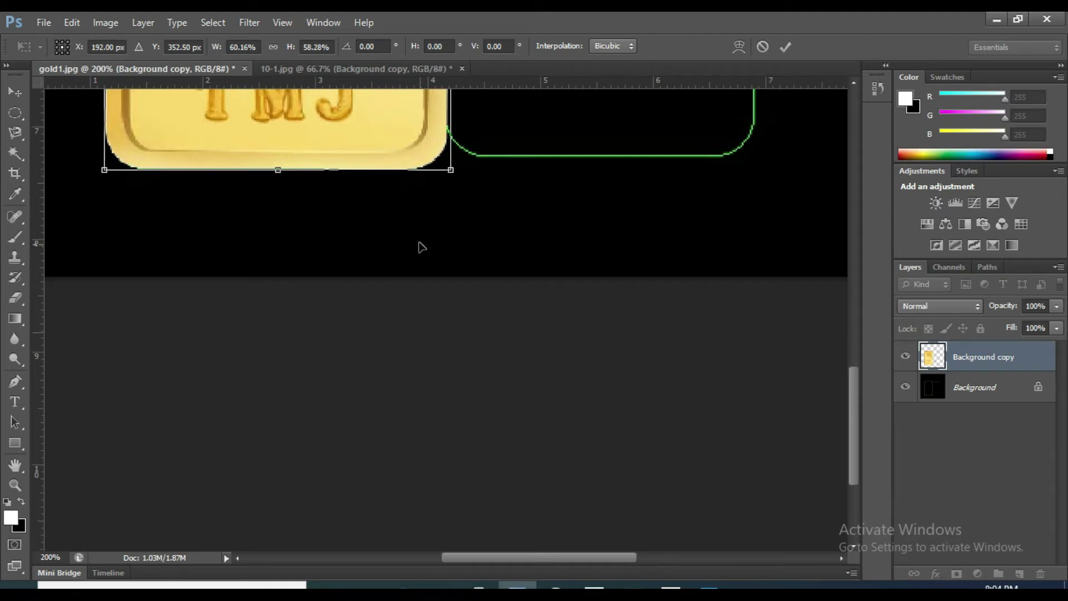
scroll(571, 342, up, 1)
scroll(572, 342, up, 1)
scroll(571, 342, up, 1)
scroll(571, 342, up, 1)
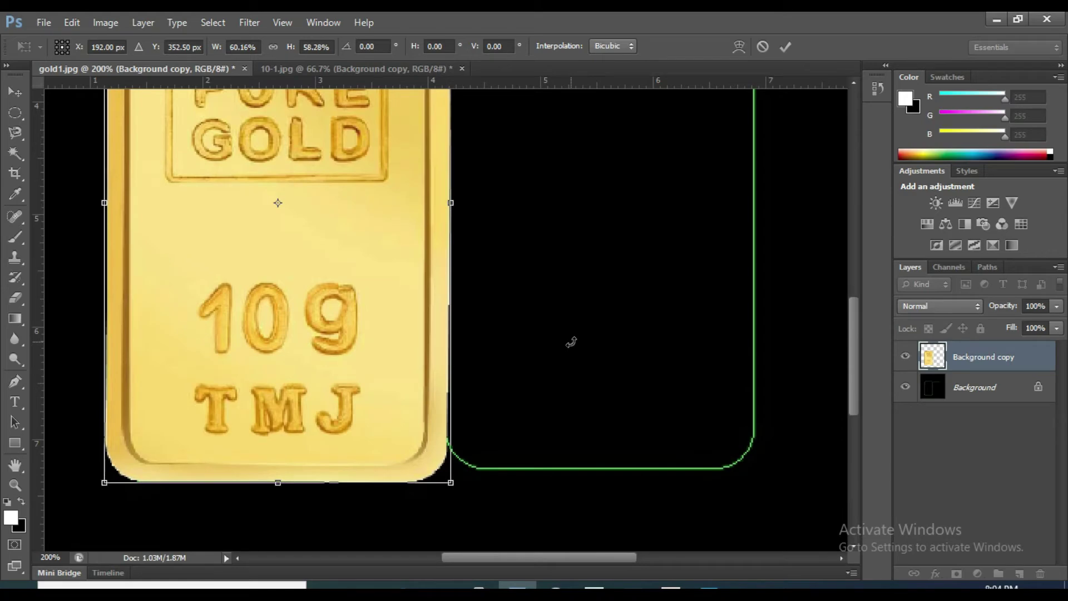
scroll(571, 342, up, 1)
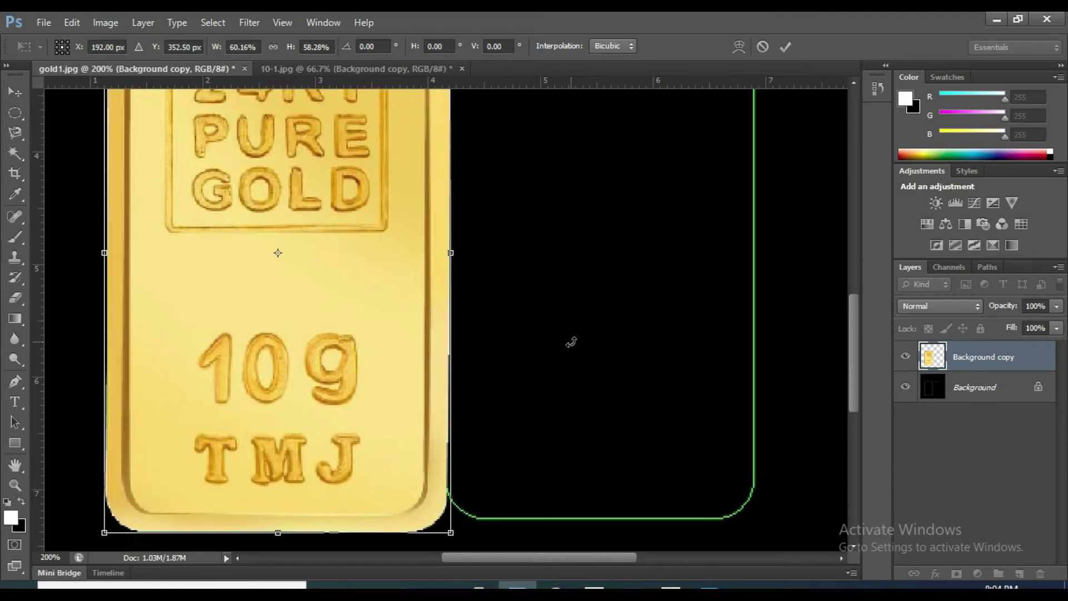
key(ctrl+minus)
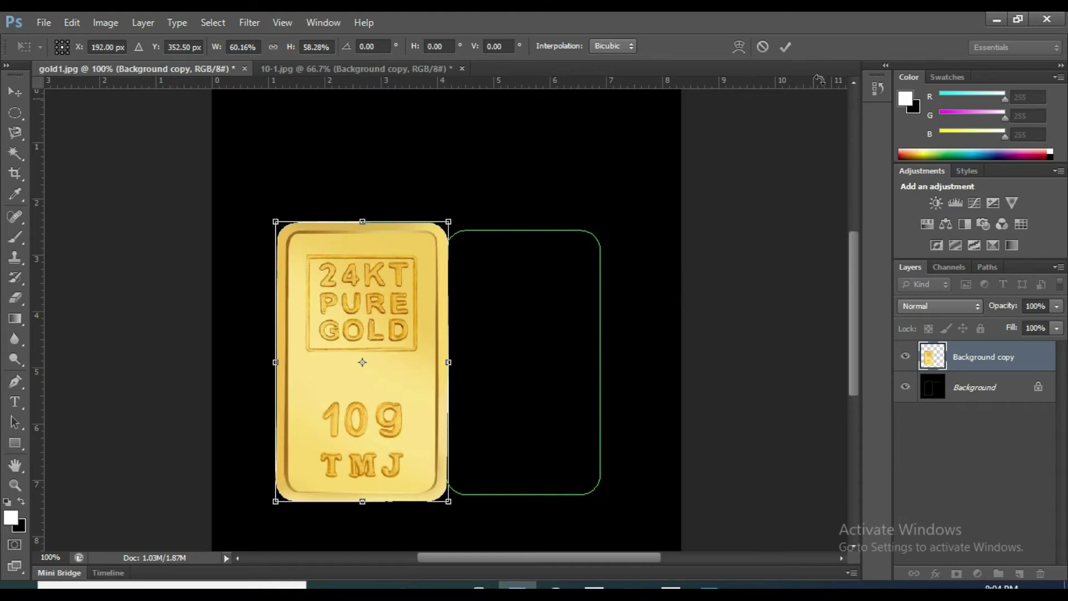
click(781, 47)
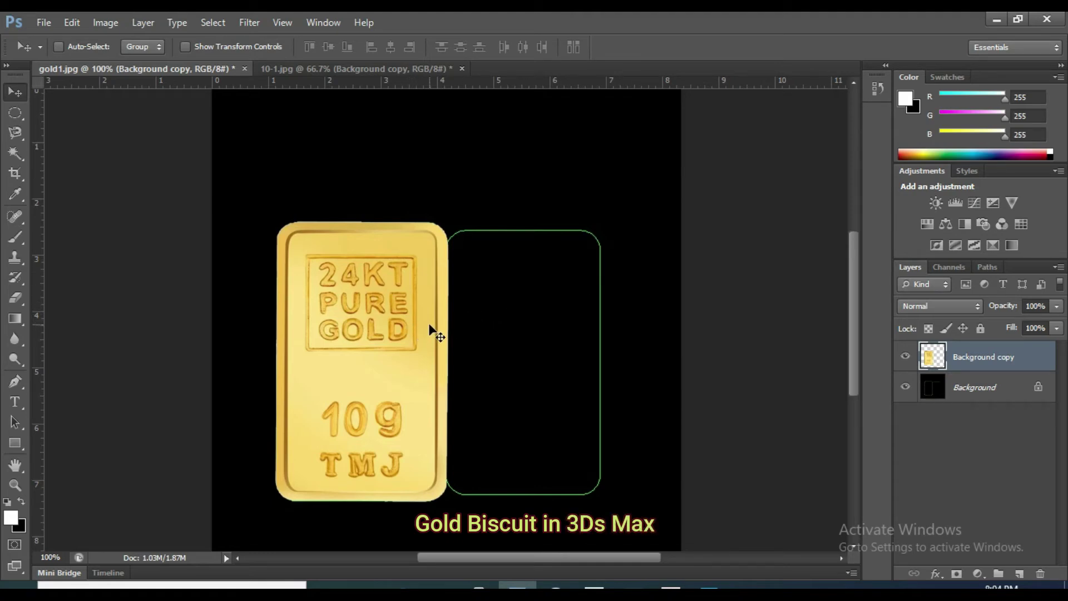
- Narrow the gold bar to 98.65% width to meet the outline, then nudge it right
key(ctrl+t)
drag(448, 360, 446, 362)
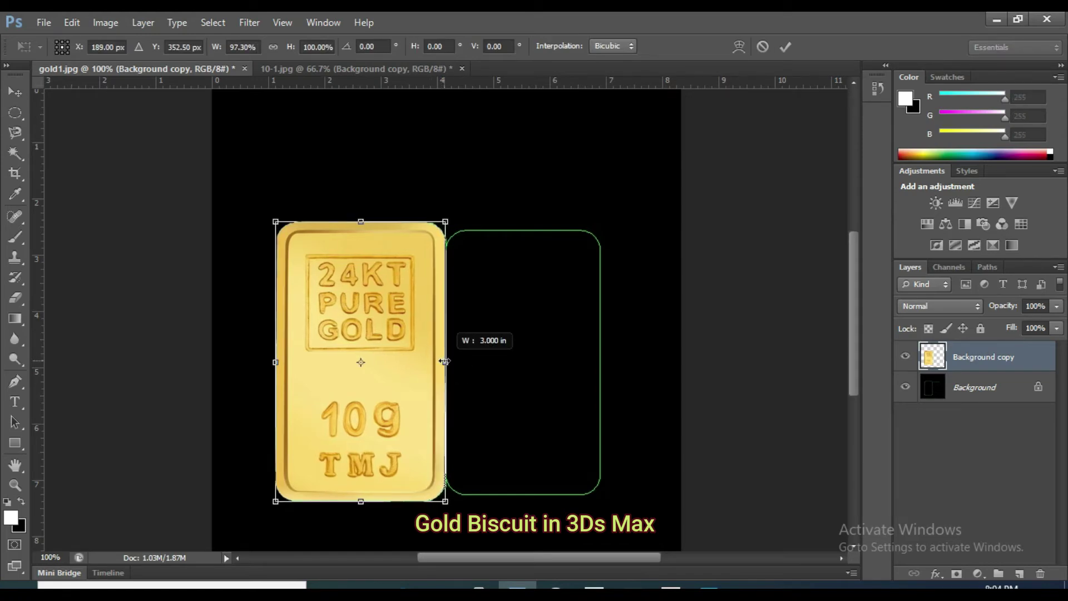
drag(445, 362, 445, 362)
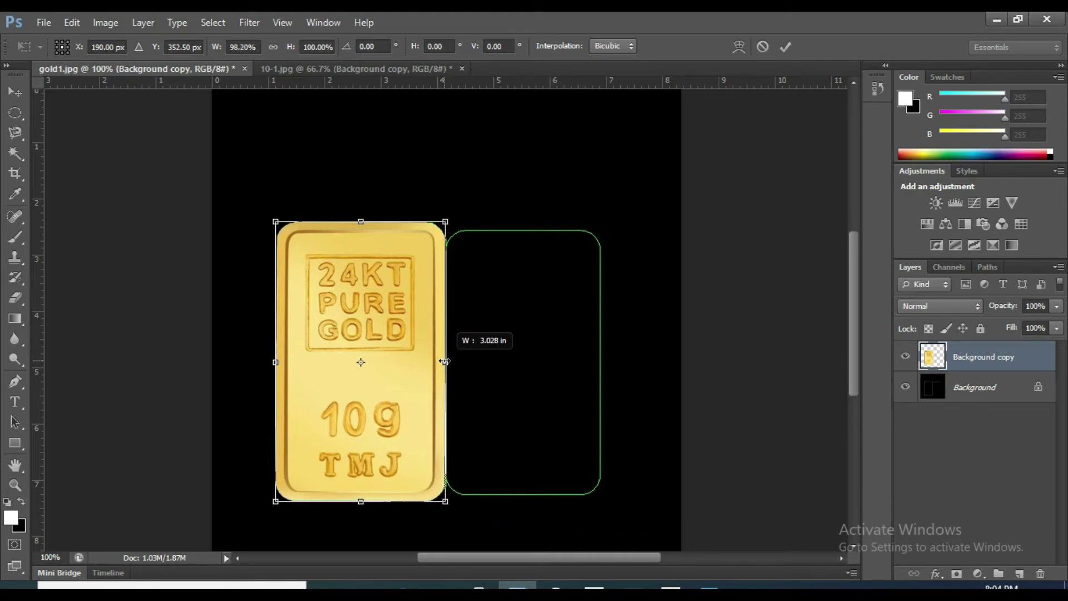
drag(444, 361, 444, 361)
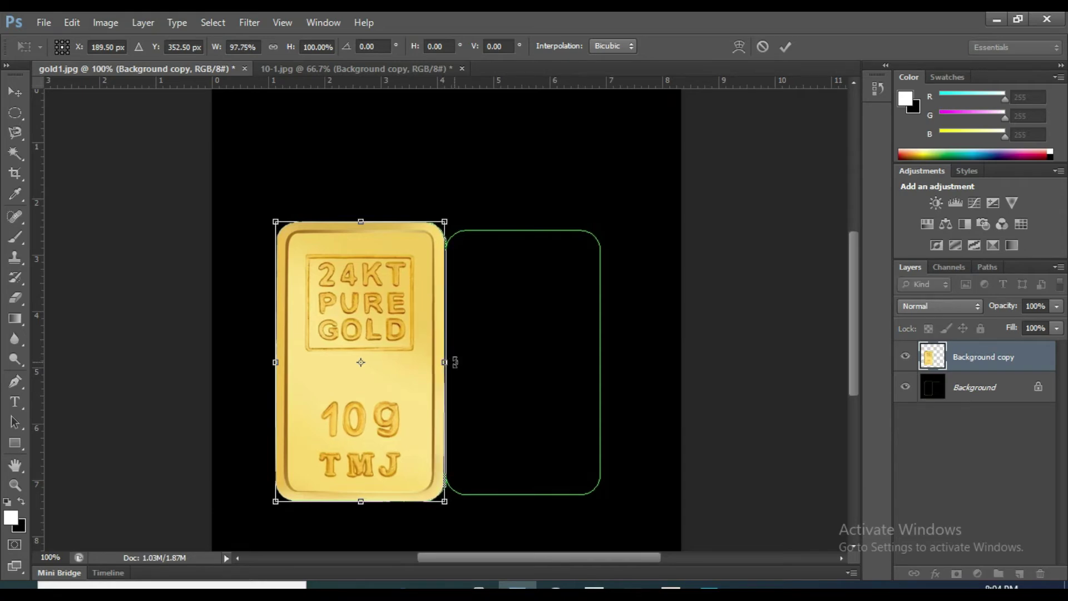
key(ctrl+plus)
drag(443, 402, 447, 402)
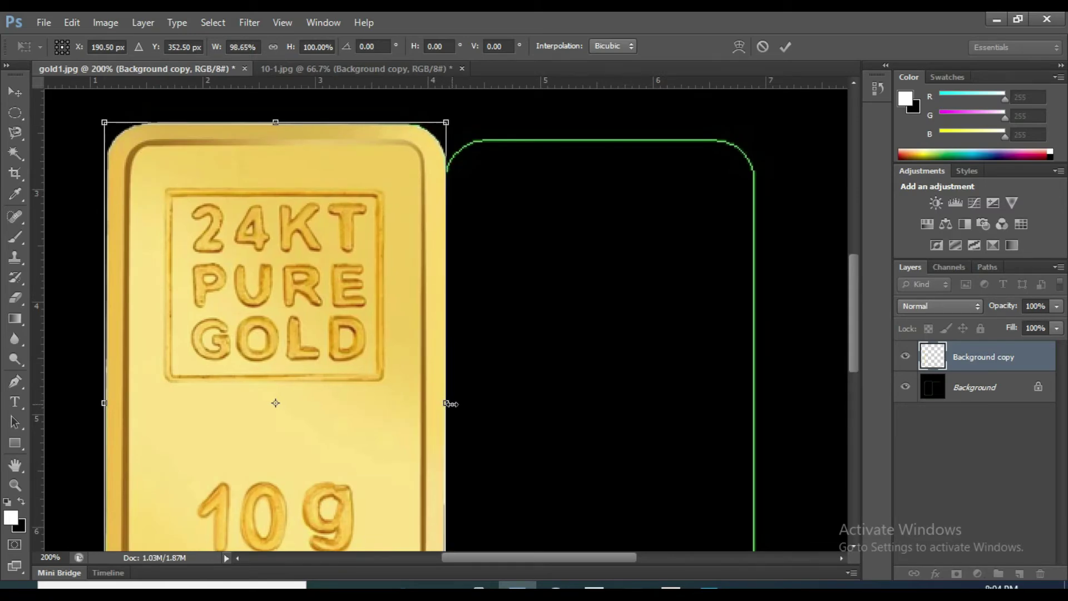
click(1034, 516)
key(ctrl+minus)
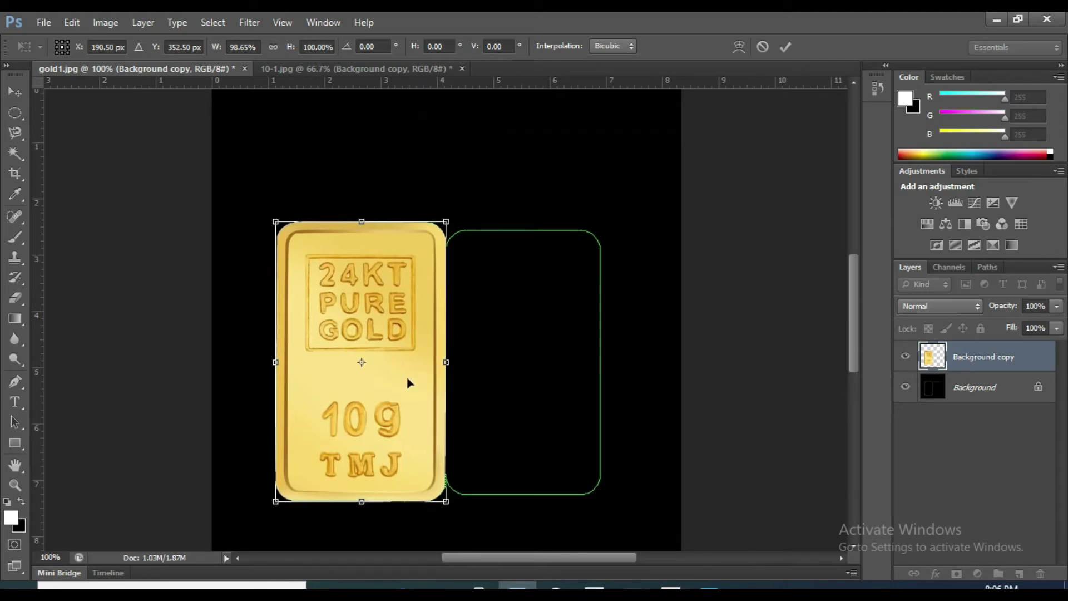
click(782, 49)
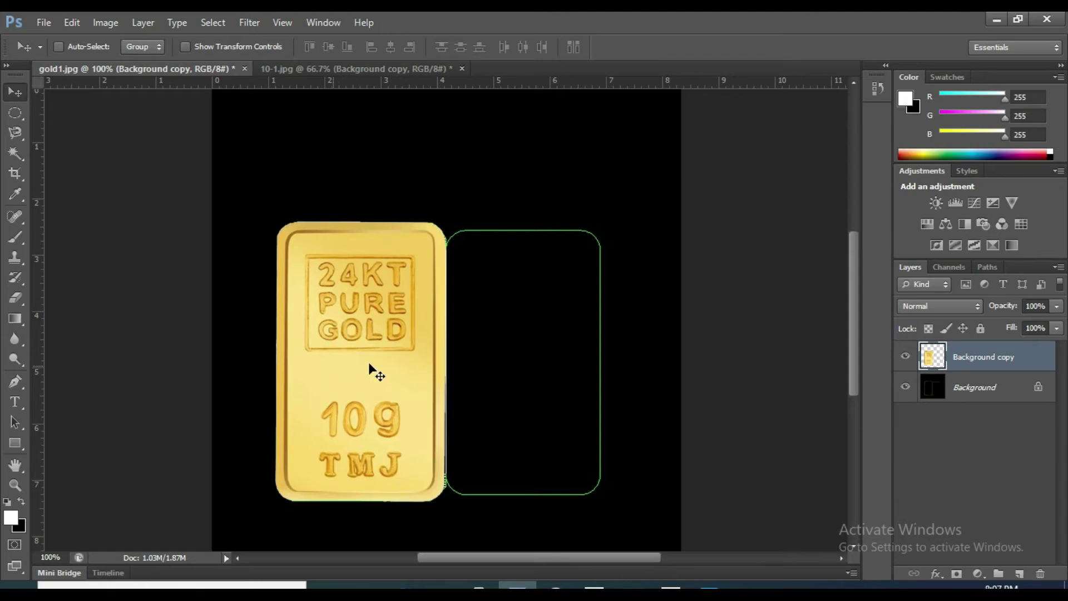
key(shift+Right)
key(shift+Right)
key(shift+Right)
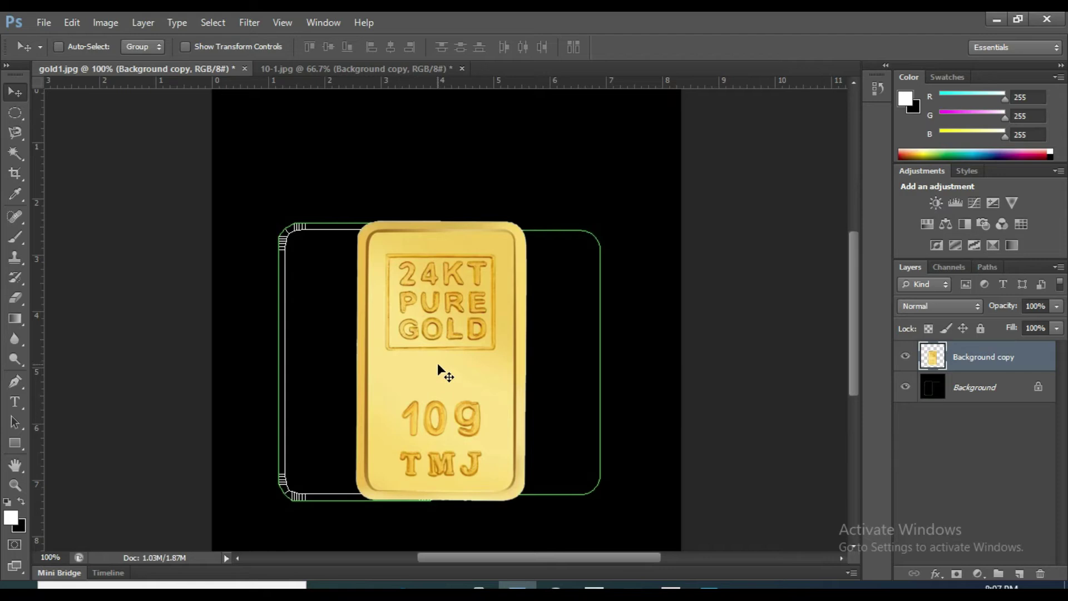
- Undo the nudge and Alt-drag a copy of the bar into the right outline as Background copy 2
key(ctrl+z)
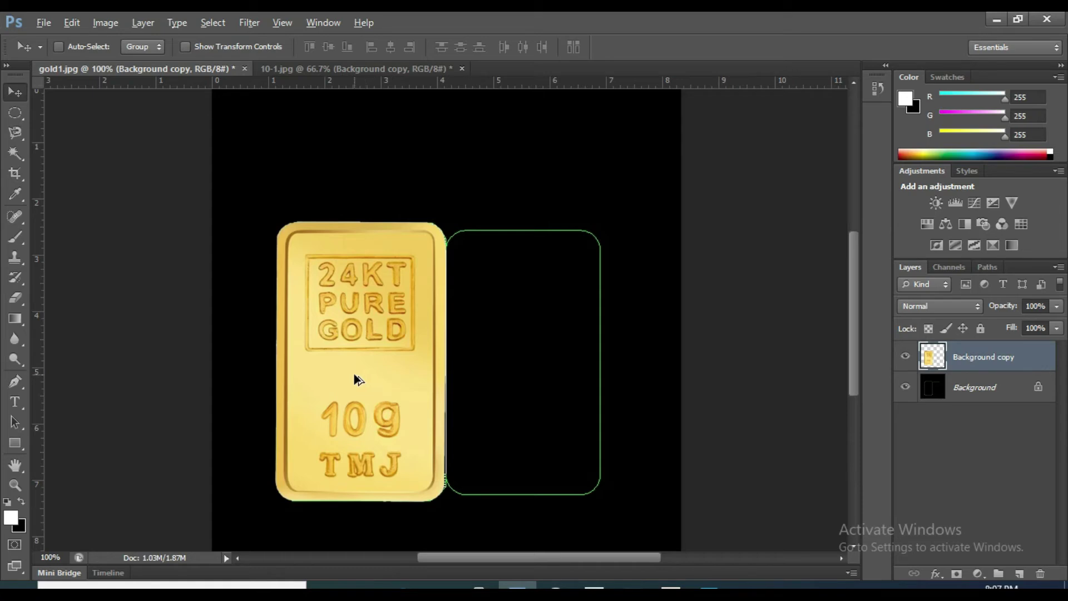
alt+drag(358, 380, 520, 378)
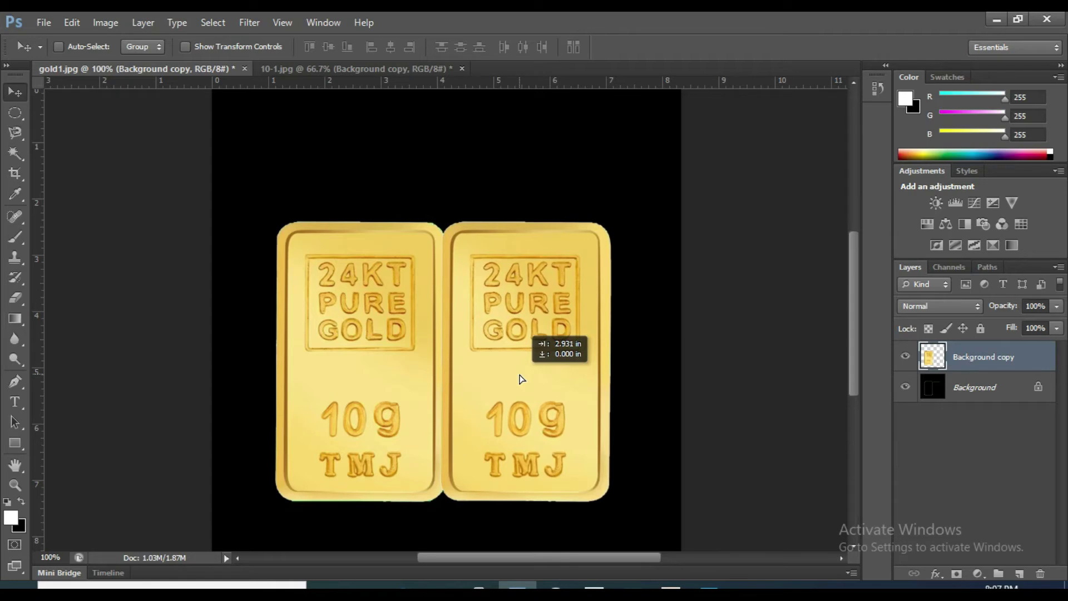
alt+drag(519, 374, 520, 375)
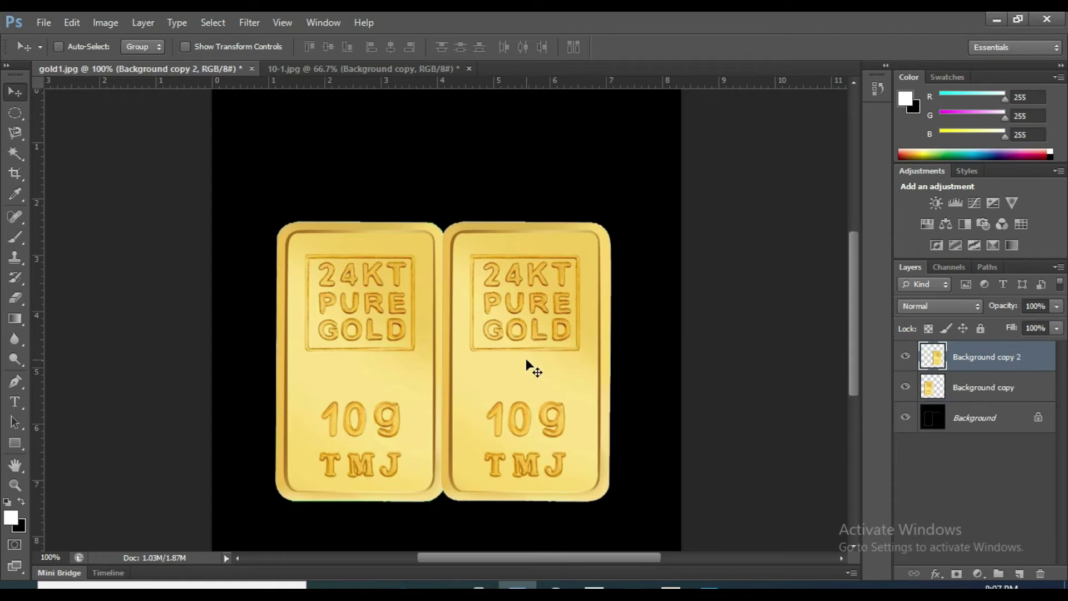
- Adjust the copied bar's left and right edges to sit against the first bar and commit
key(ctrl+t)
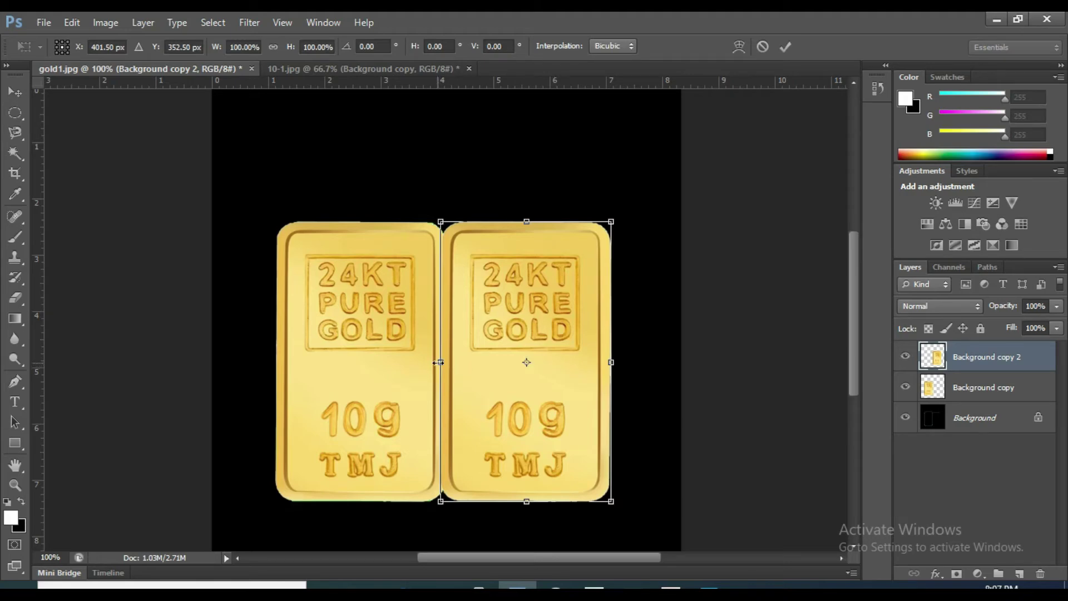
drag(442, 363, 447, 363)
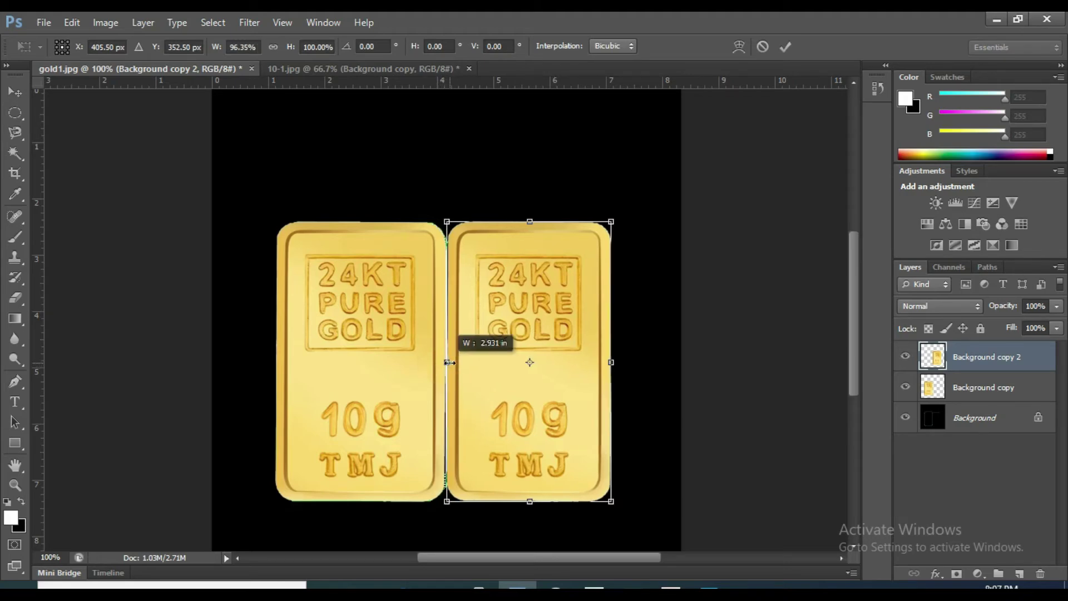
drag(450, 362, 451, 364)
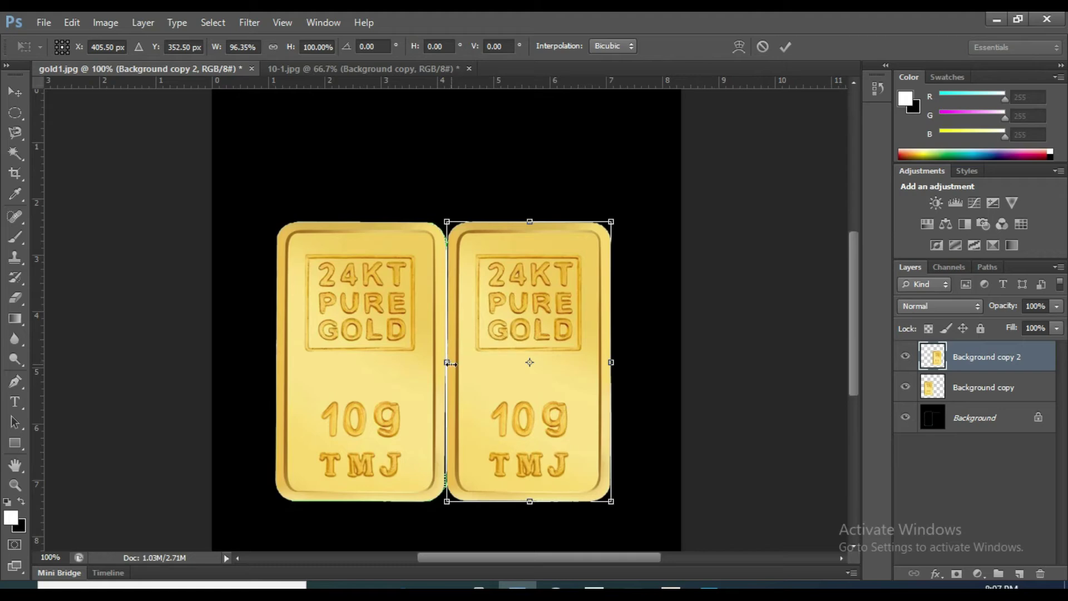
key(ctrl+plus)
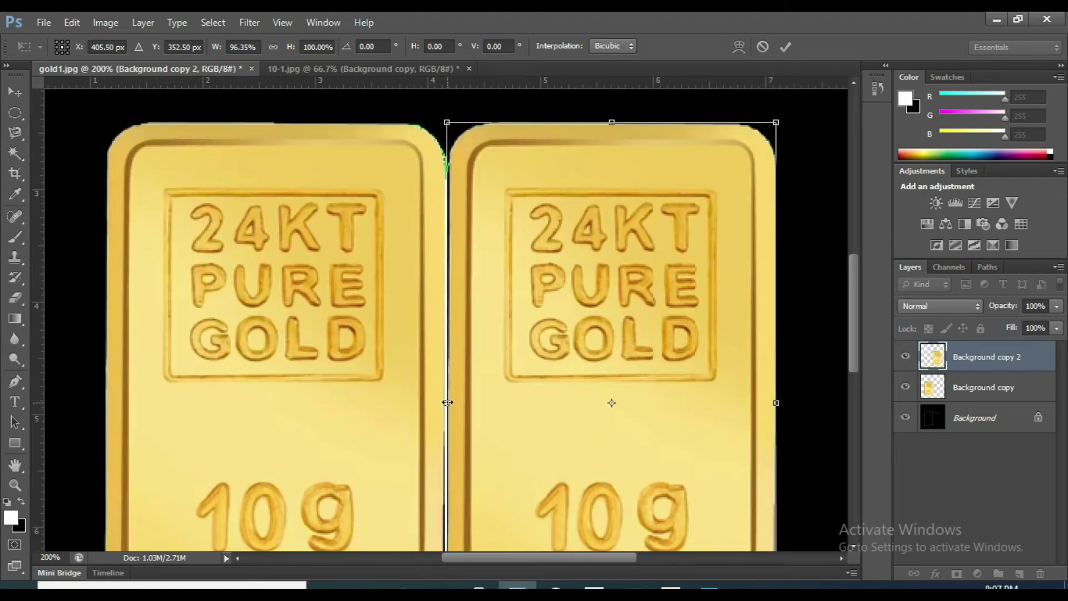
drag(448, 402, 456, 402)
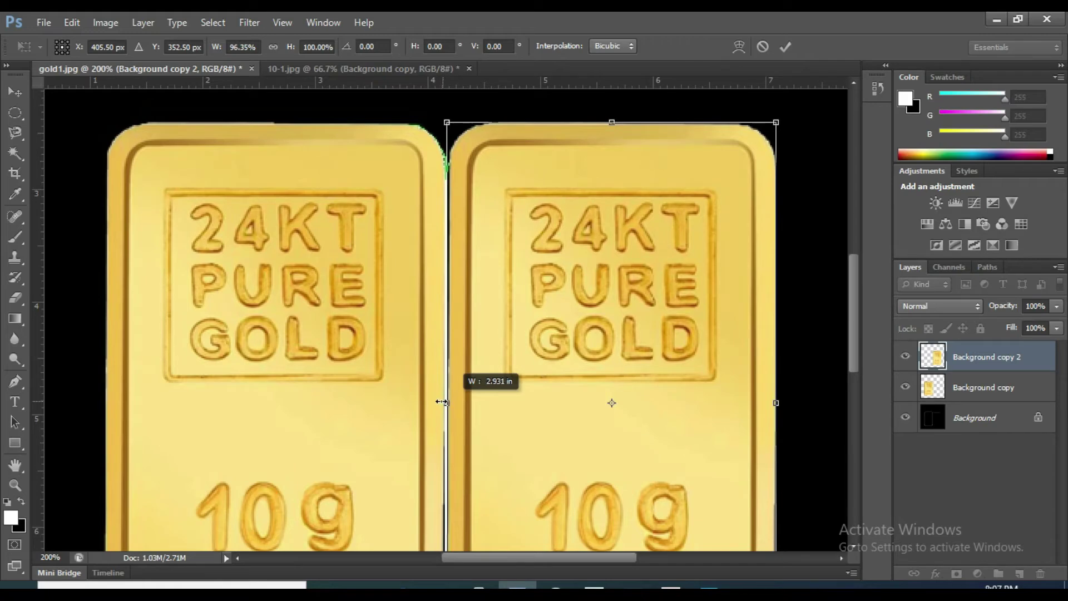
drag(441, 401, 442, 402)
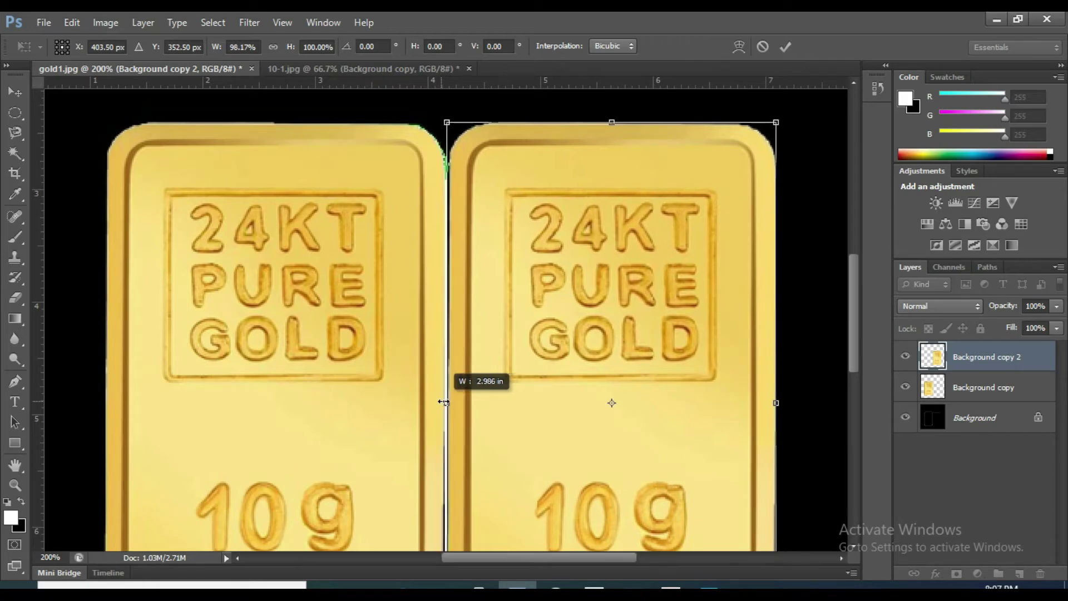
drag(443, 401, 440, 402)
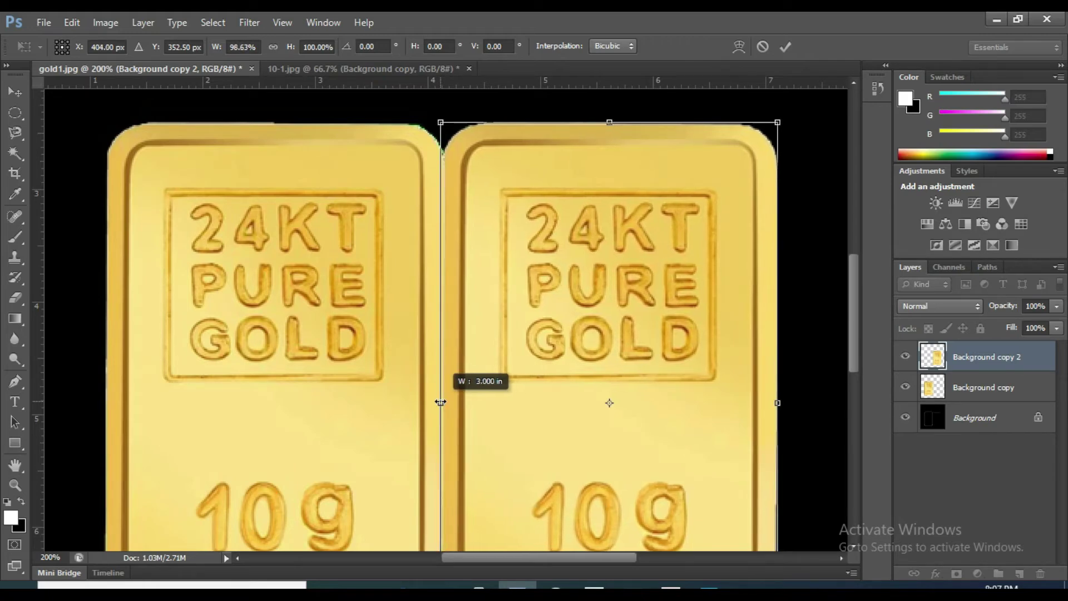
scroll(439, 401, down, 2)
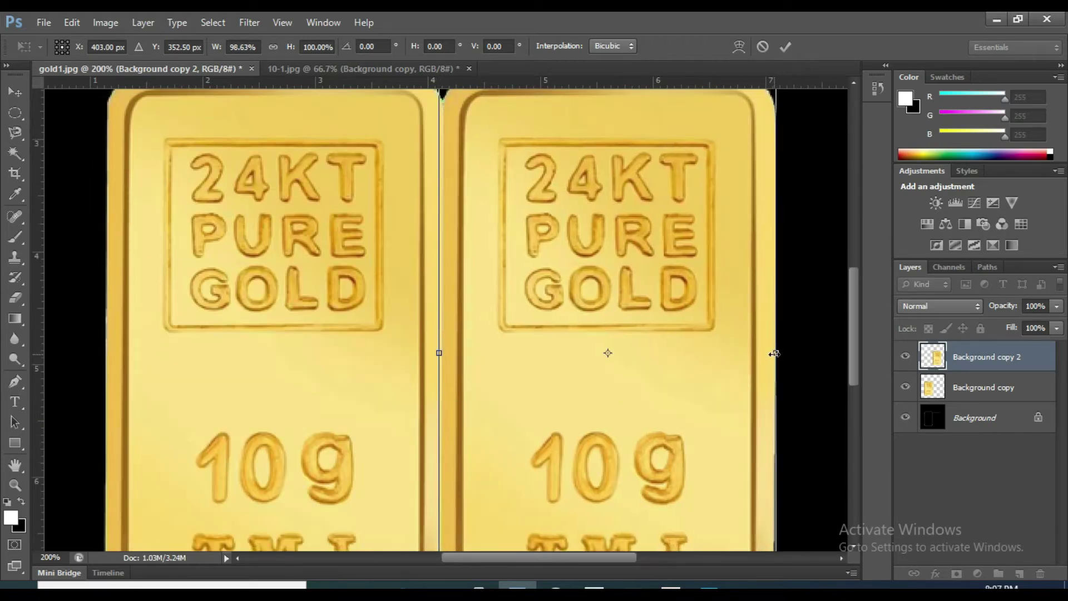
mouse_move(775, 354)
mouse_down()
mouse_move(732, 355)
mouse_move(753, 354)
mouse_up()
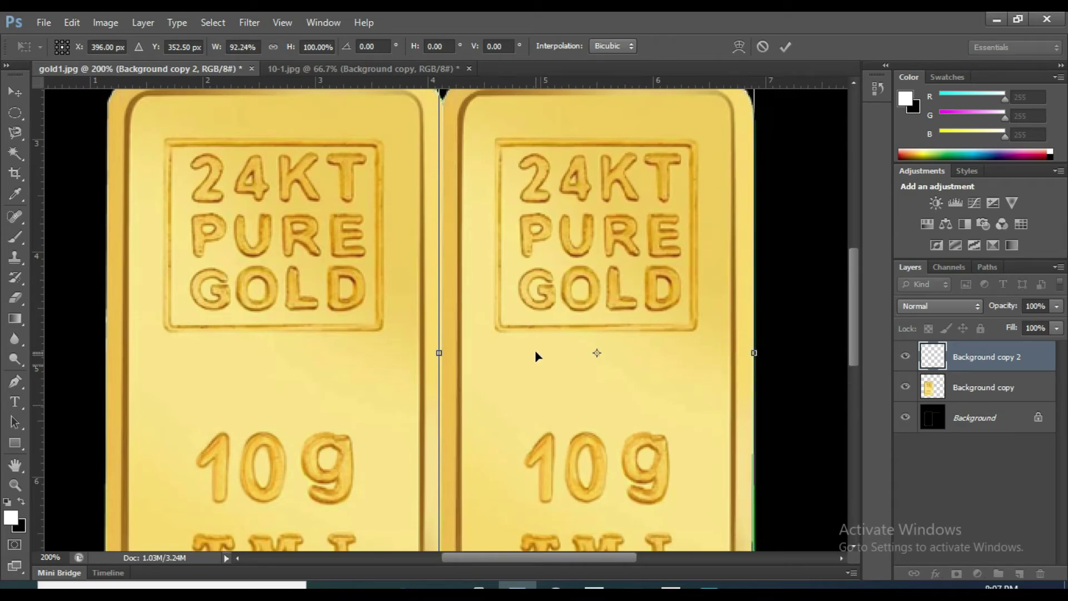
scroll(535, 350, up, 2)
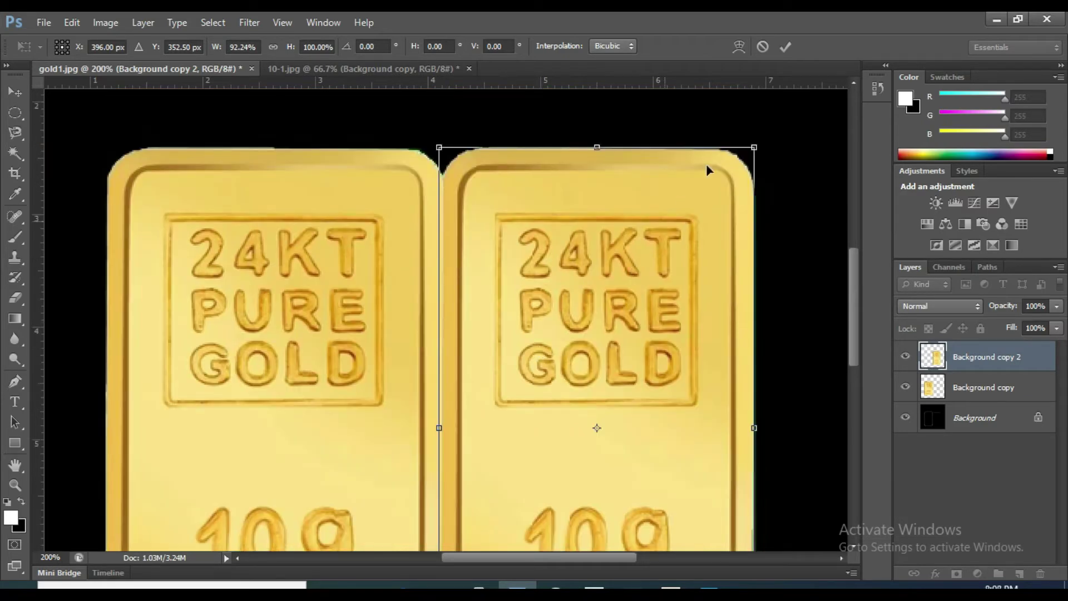
key(ctrl+minus)
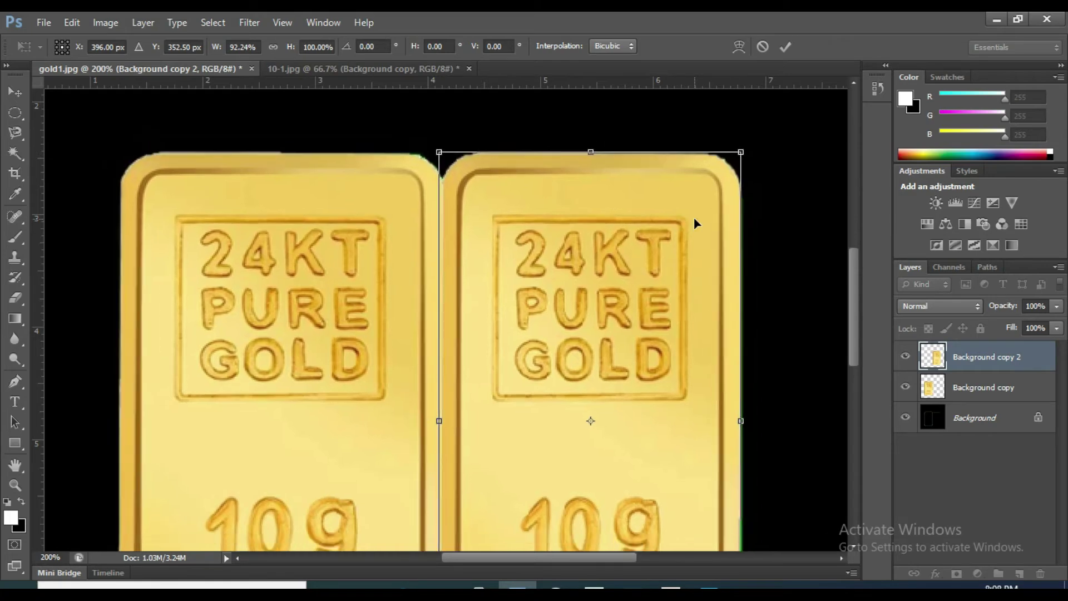
click(785, 46)
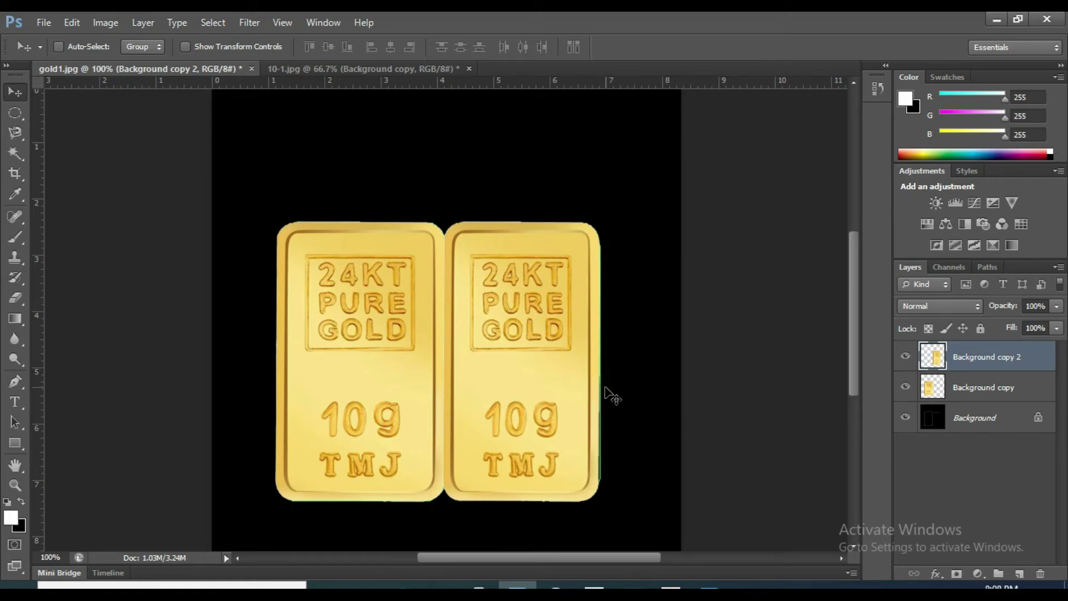
- Re-transform the right bar at 200% zoom, widening it to about 100.99%
key(ctrl+t)
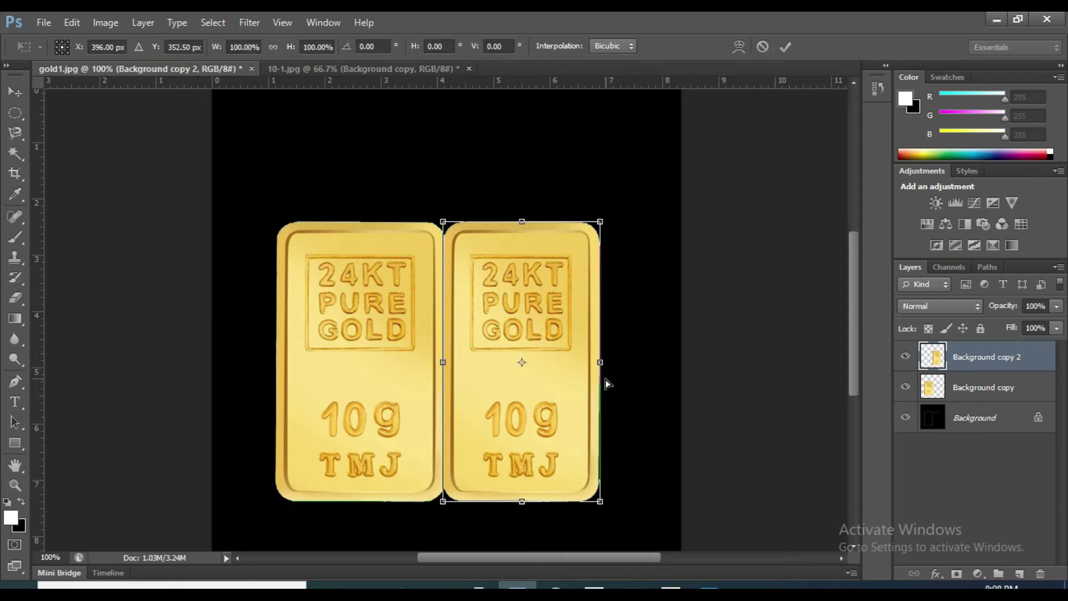
key(ctrl+plus)
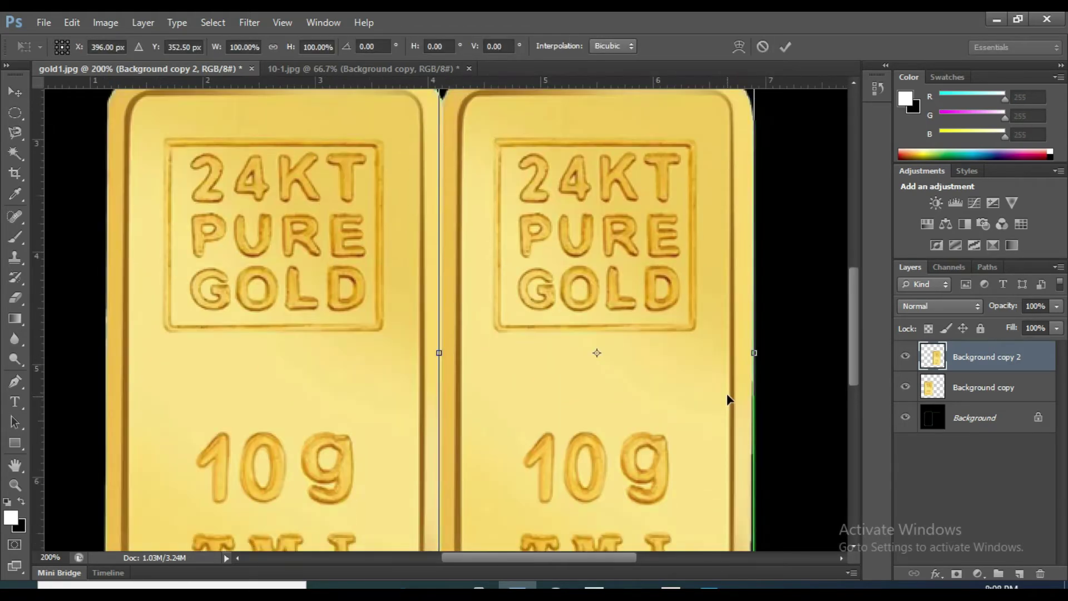
scroll(752, 392, down, 1)
scroll(752, 395, down, 1)
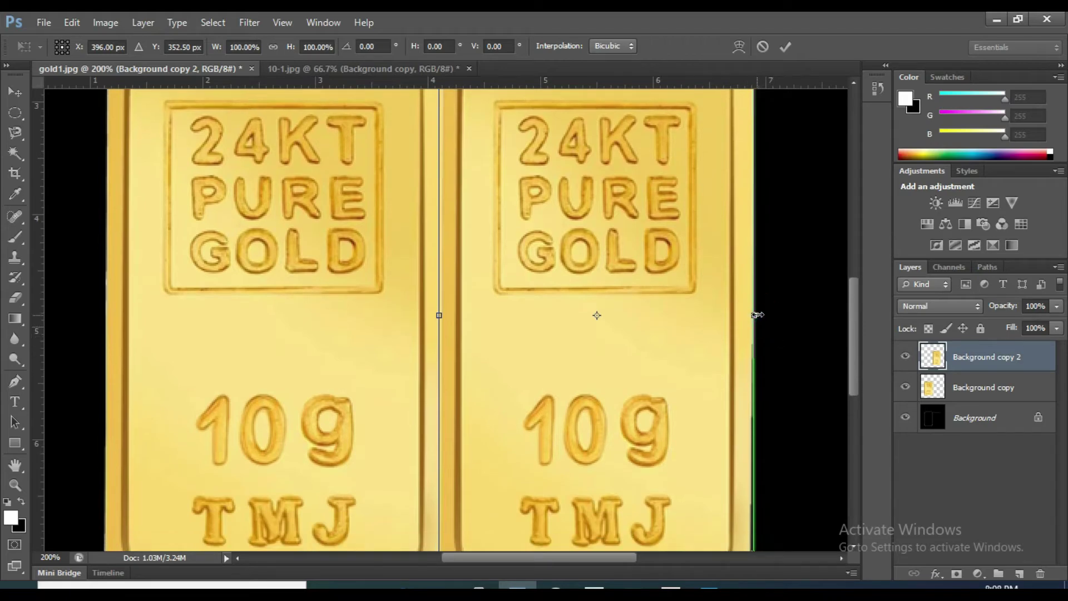
drag(755, 315, 760, 315)
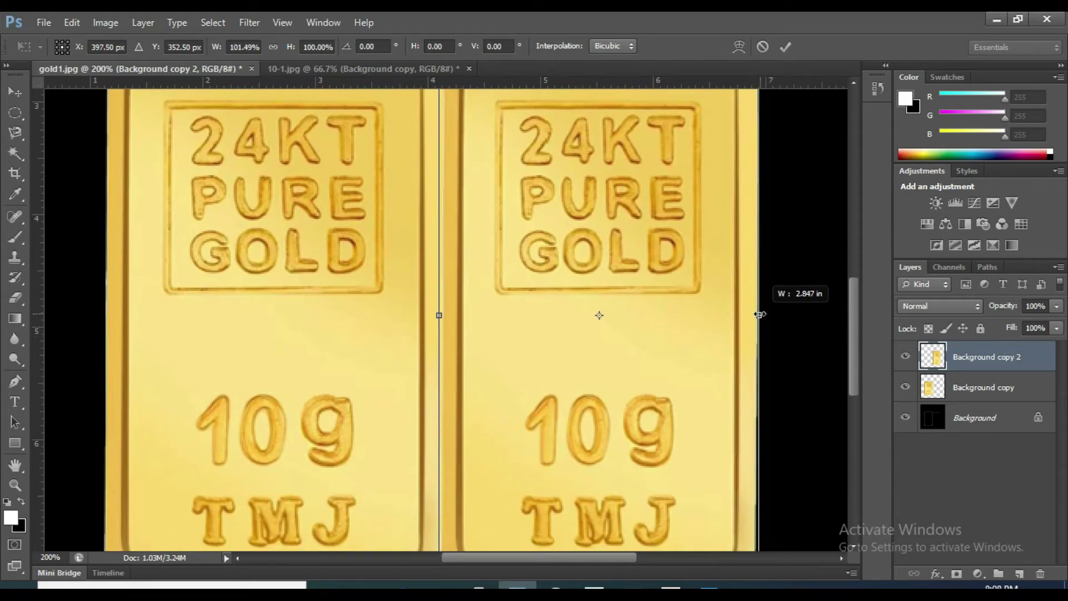
drag(757, 315, 759, 315)
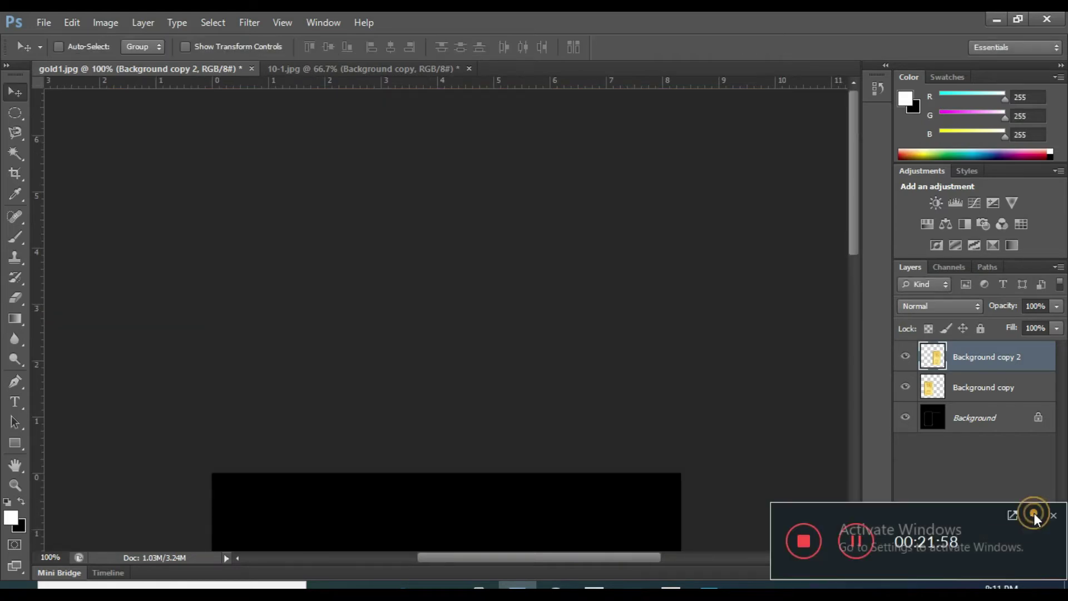
- Save the two-bar composite via Save As in JPEG format under the name gold2
click(1034, 512)
scroll(532, 455, down, 5)
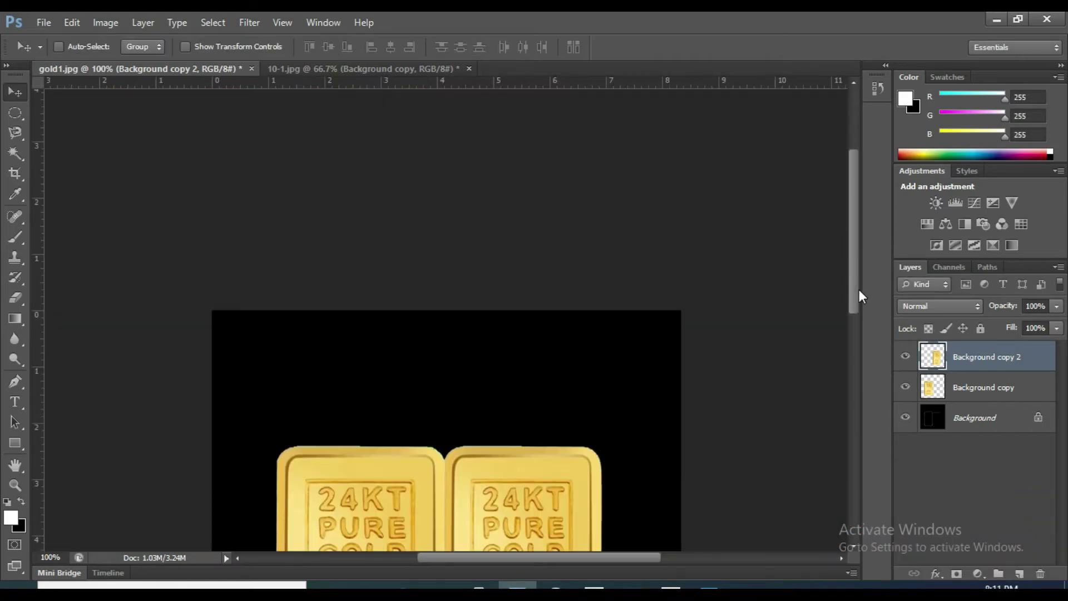
scroll(579, 323, down, 3)
scroll(578, 322, down, 3)
scroll(578, 322, down, 1)
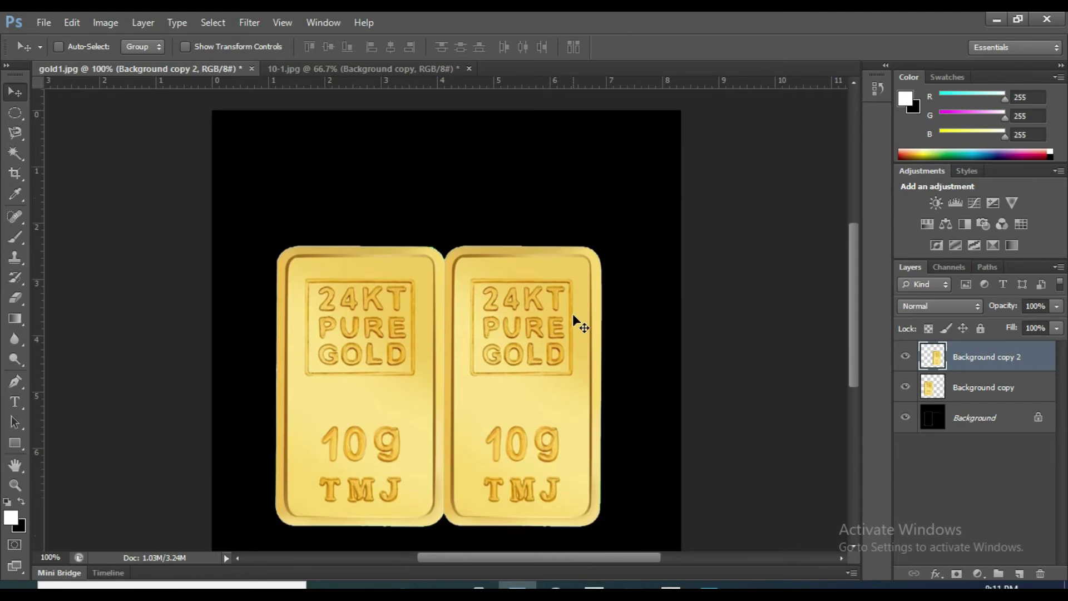
scroll(574, 317, down, 1)
scroll(574, 317, down, 1)
scroll(574, 317, down, 2)
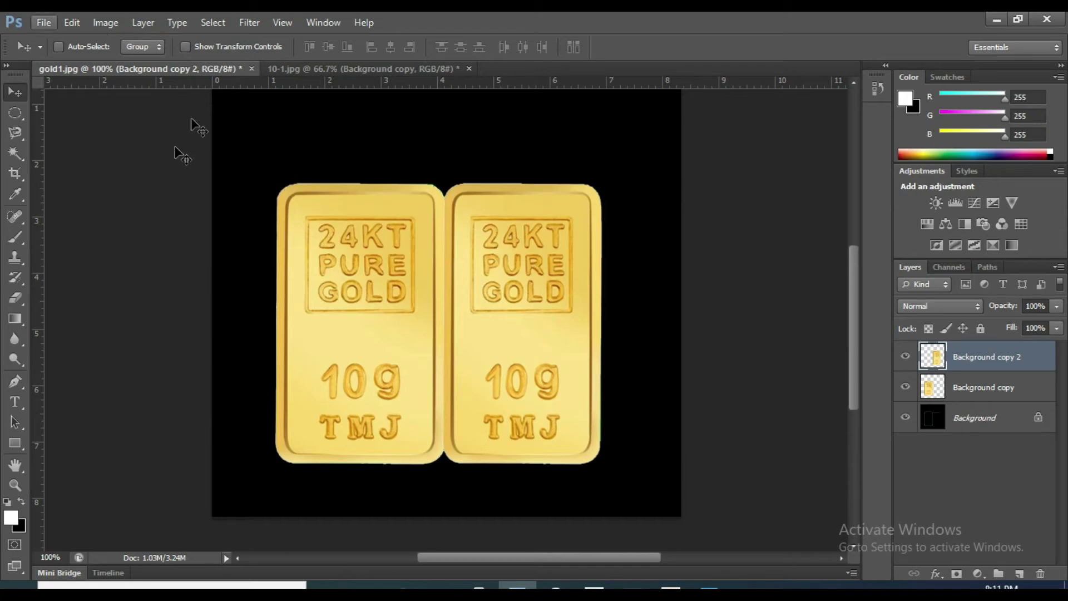
click(46, 24)
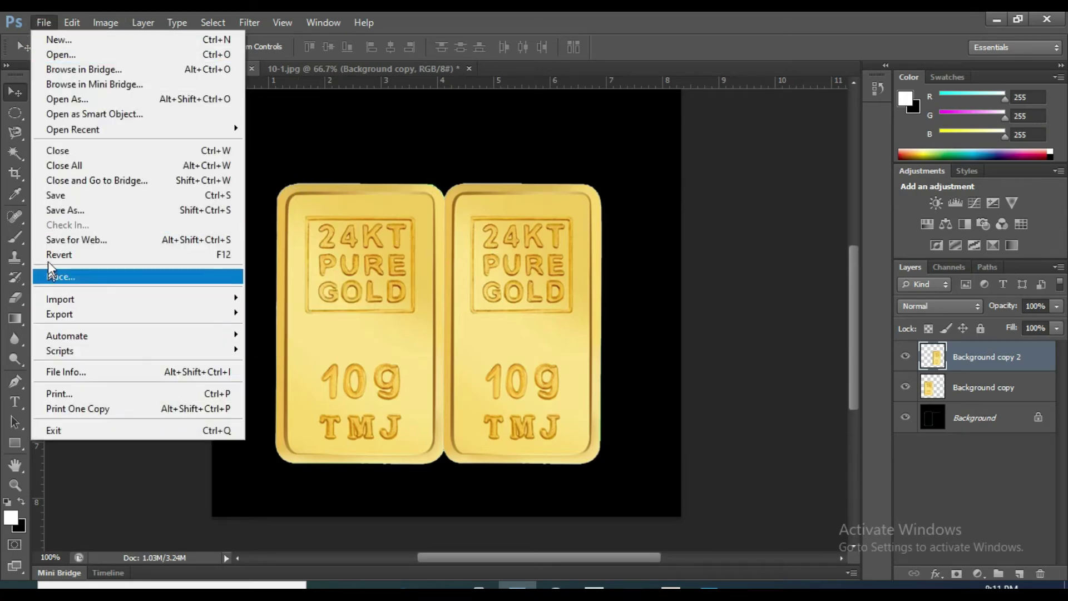
click(47, 210)
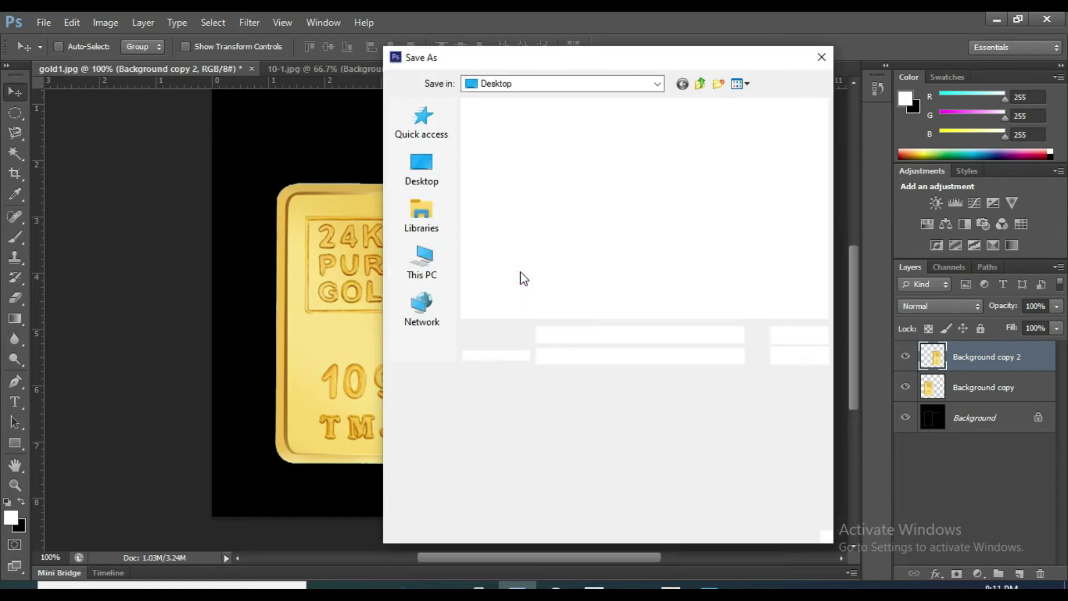
click(659, 356)
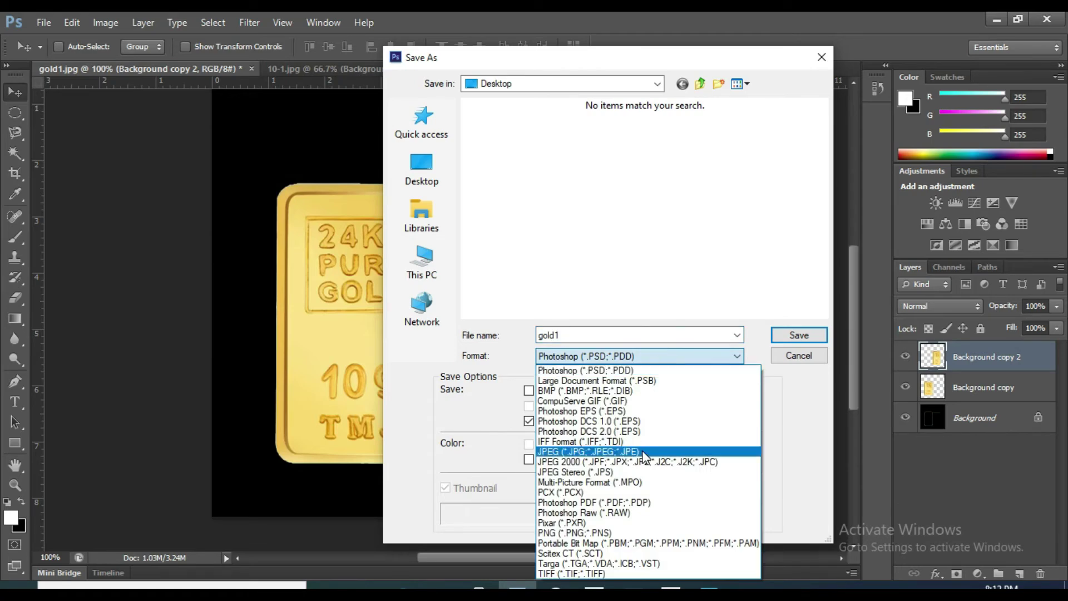
click(634, 451)
click(582, 336)
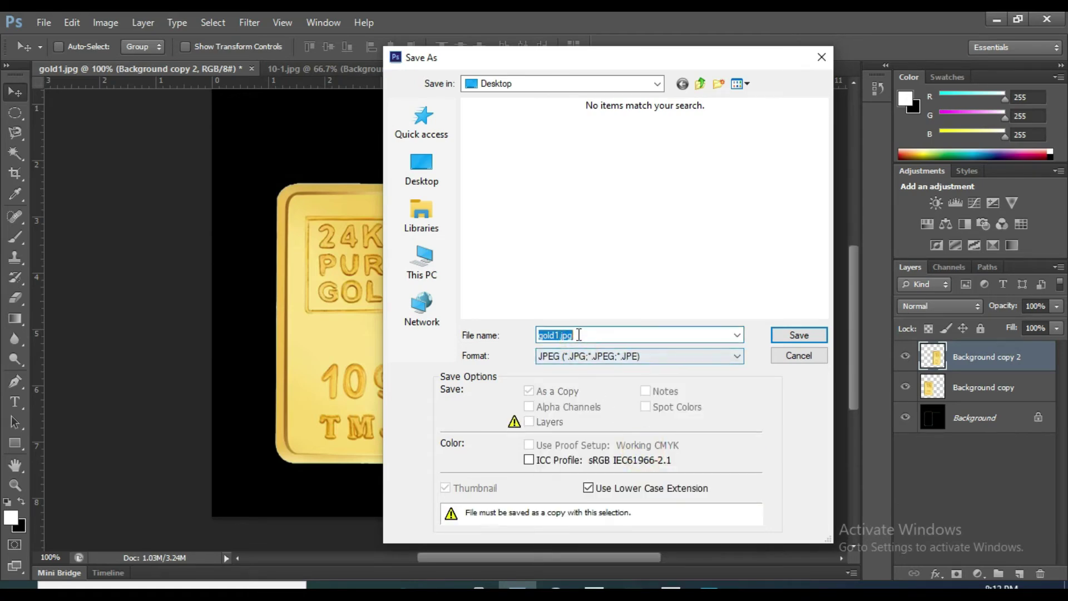
click(582, 337)
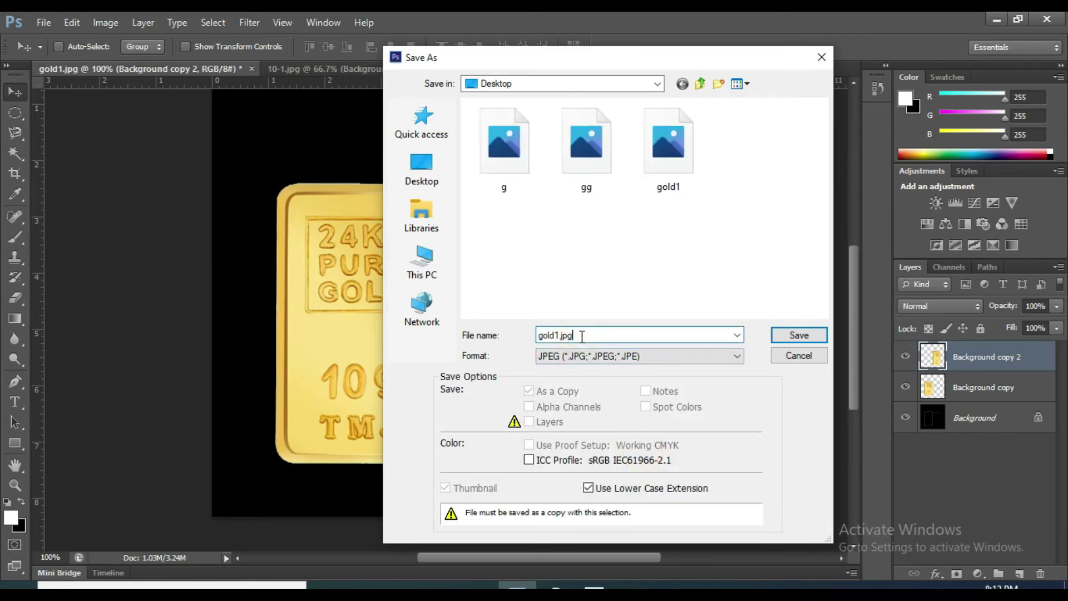
key(BackSpace)
key(BackSpace)
key(BackSpace)
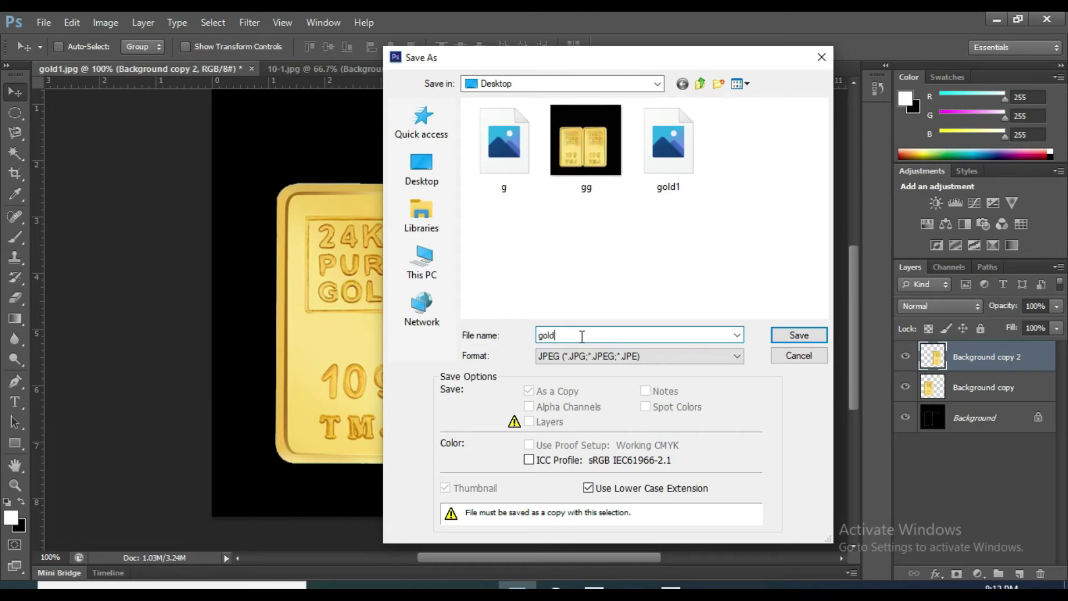
text(2)
click(791, 336)
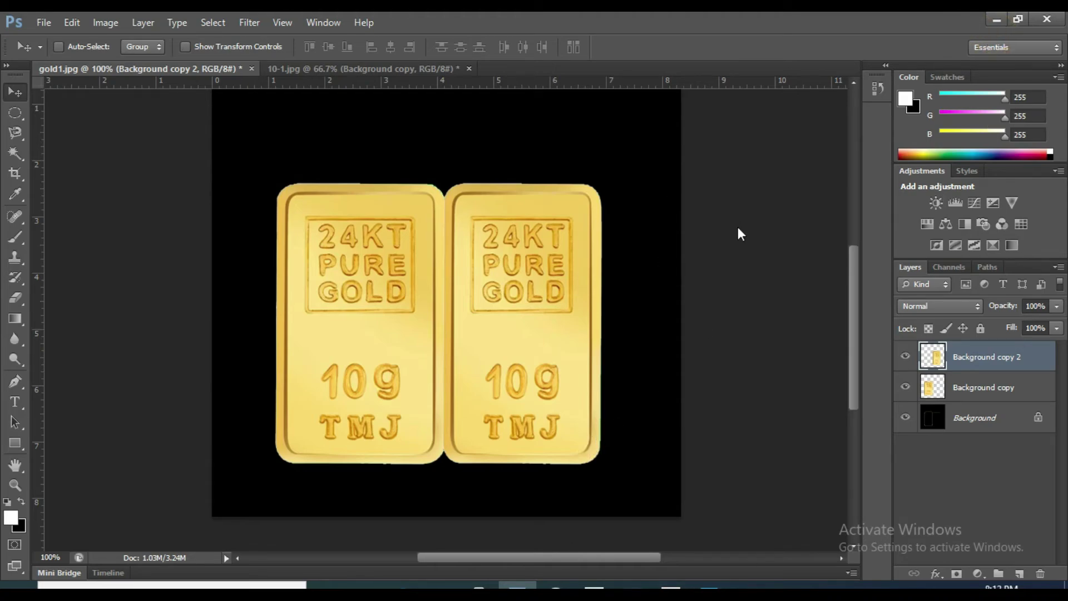
- Minimize Photoshop to reveal the gold2 thumbnail on the desktop
scroll(737, 234, up, 5)
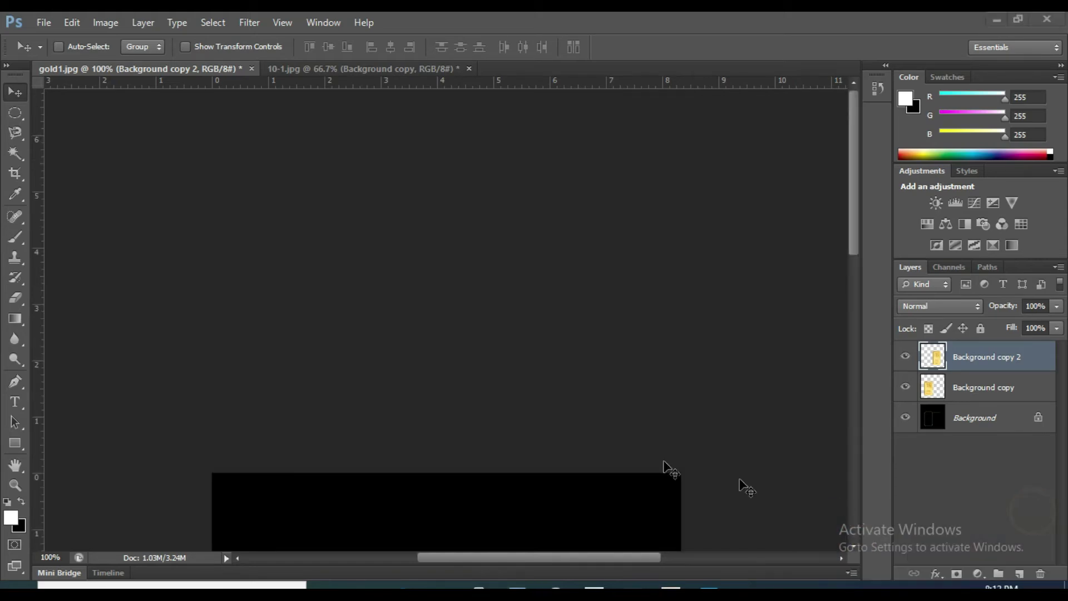
scroll(579, 437, down, 2)
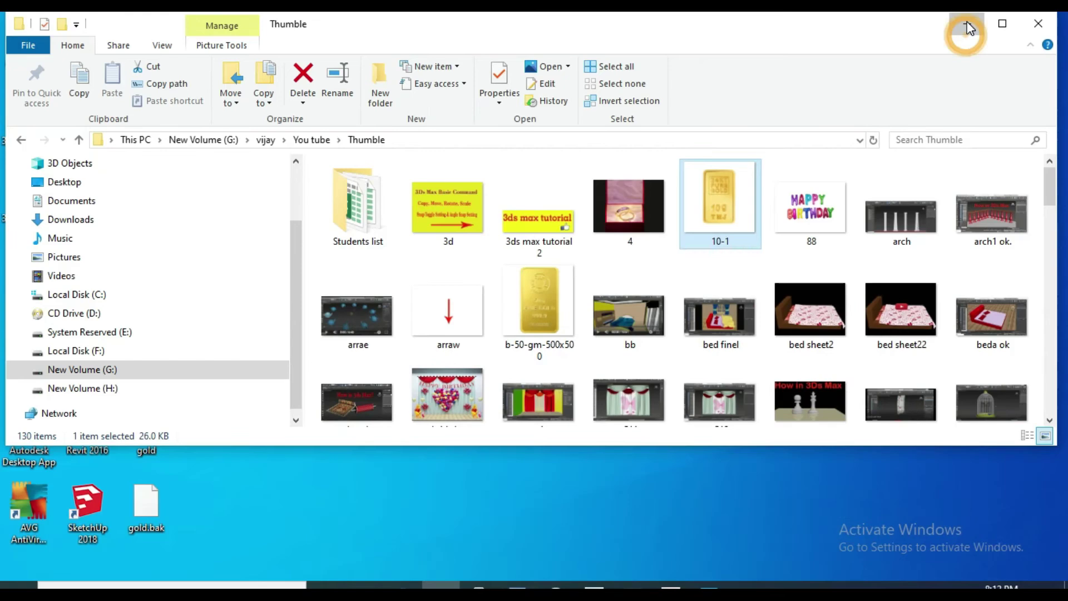
click(964, 25)
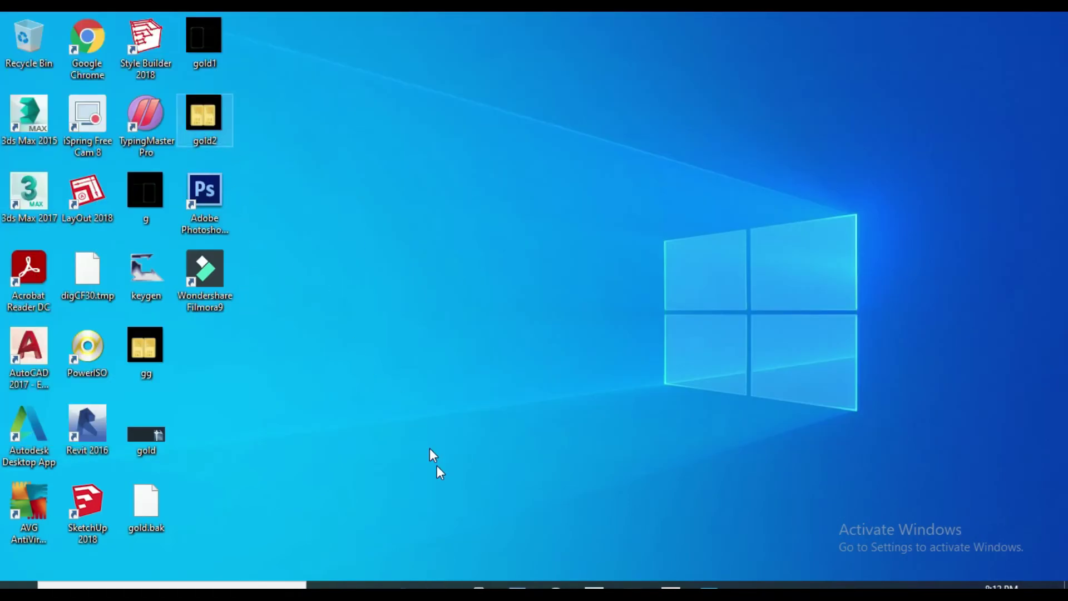
- Bring 3ds Max to the front, minimize the Render UVs window and close Edit UVWs
click(600, 523)
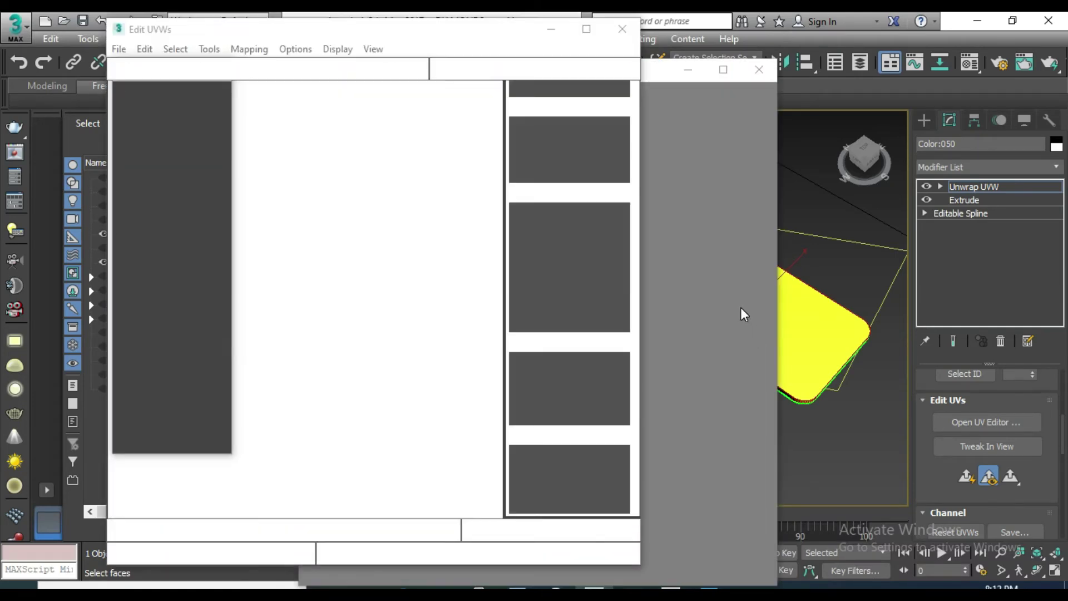
click(688, 71)
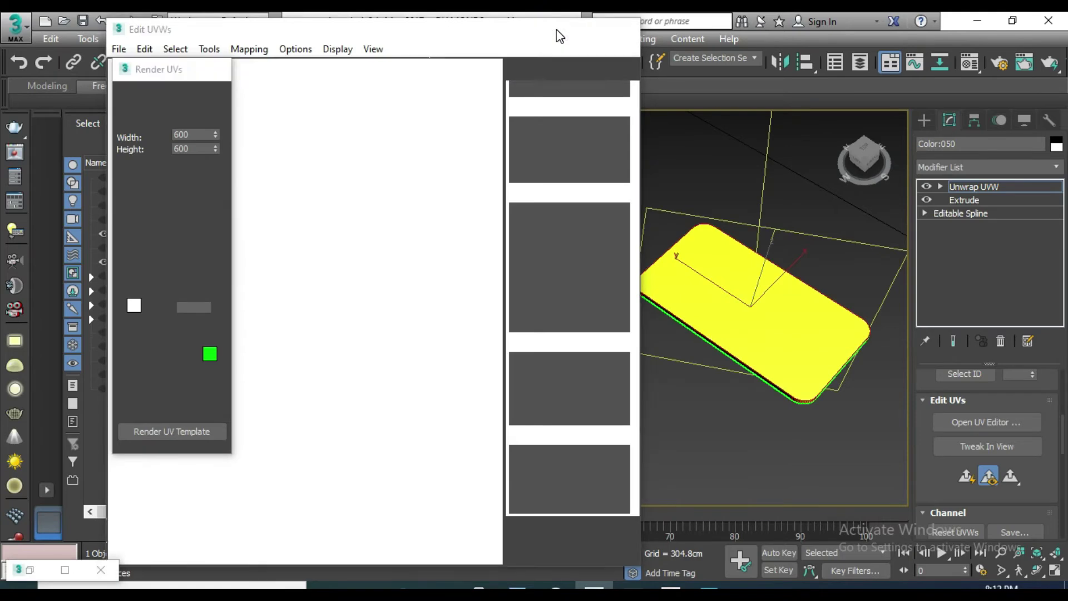
click(626, 29)
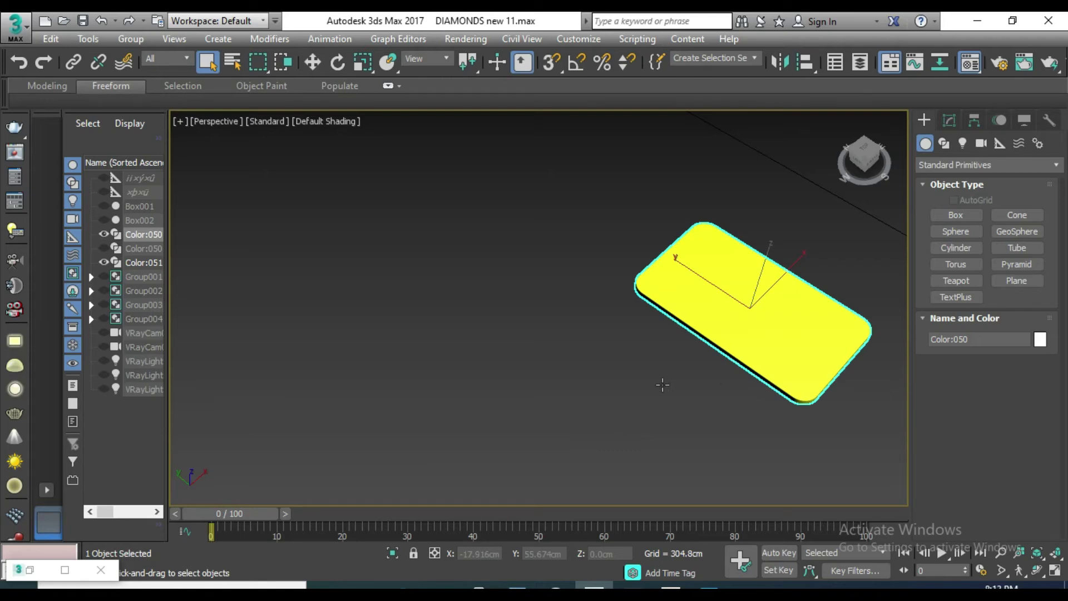
- Open the Material Editor with M and make the Material #10 sample slot active
key(m)
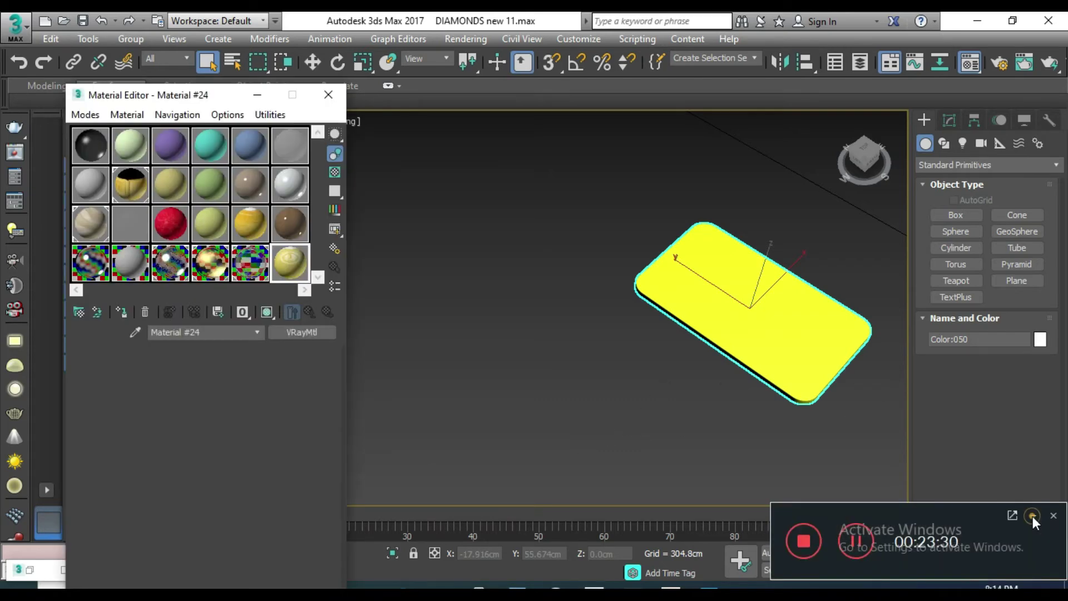
scroll(714, 400, down, 2)
right_click(330, 210)
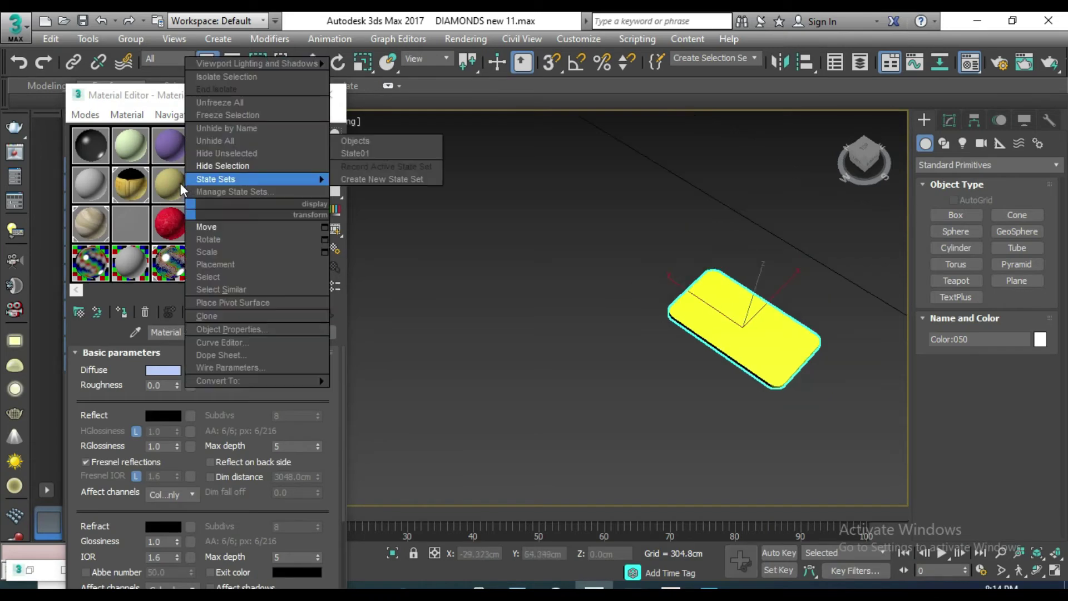
click(85, 186)
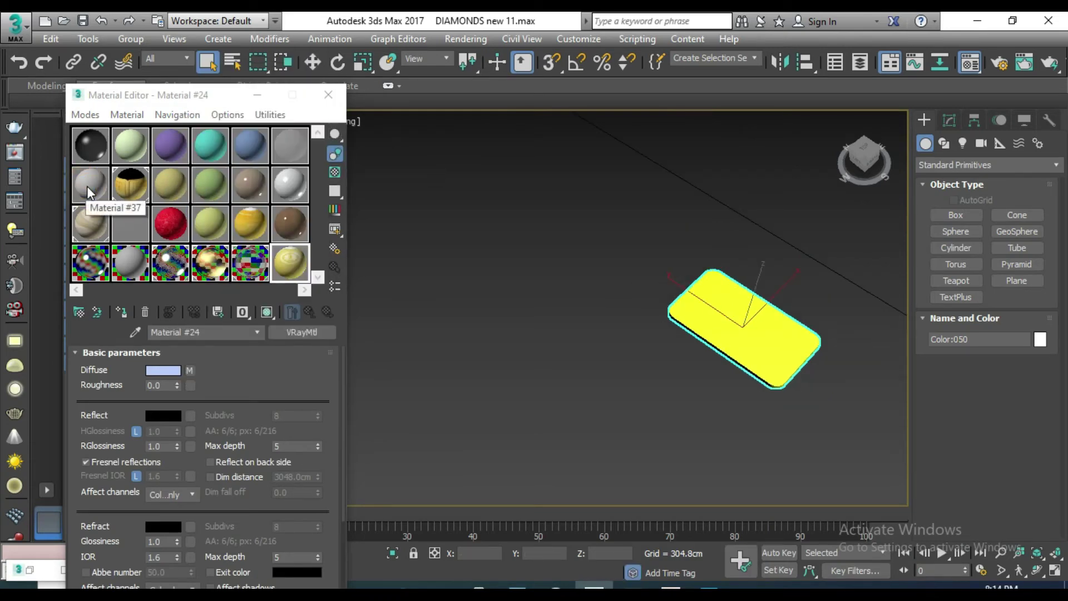
click(87, 186)
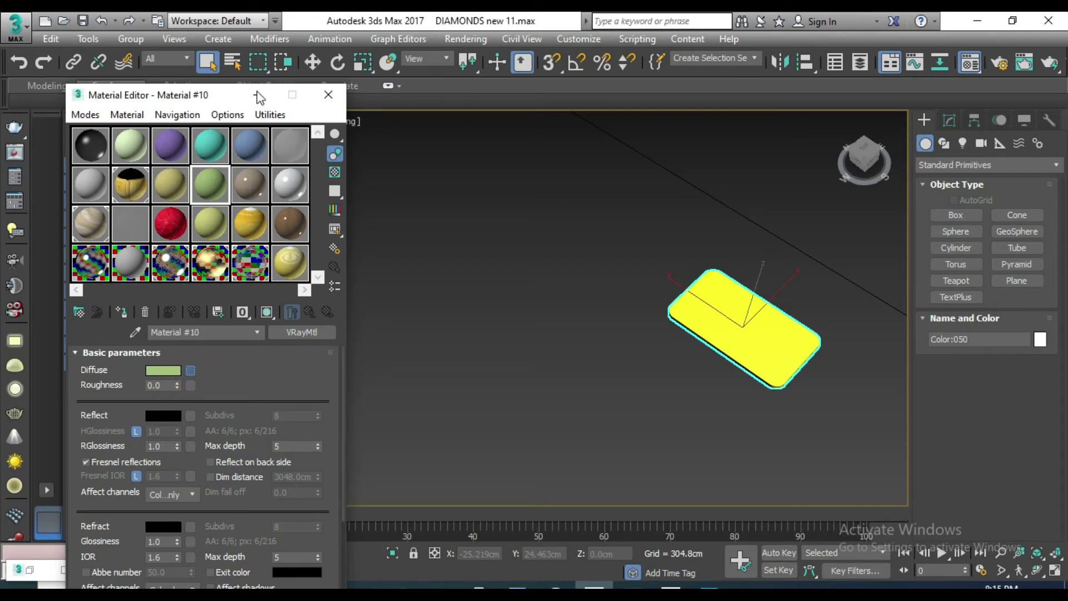
- Choose Bitmap as Material #10's diffuse map in the Material/Map Browser
click(192, 370)
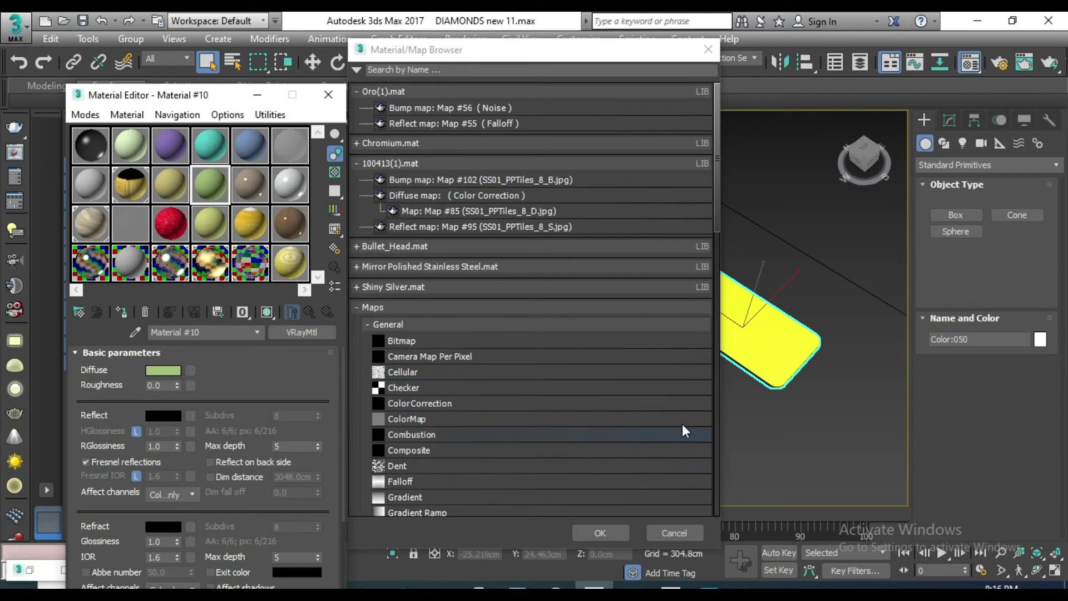
click(1032, 518)
click(473, 341)
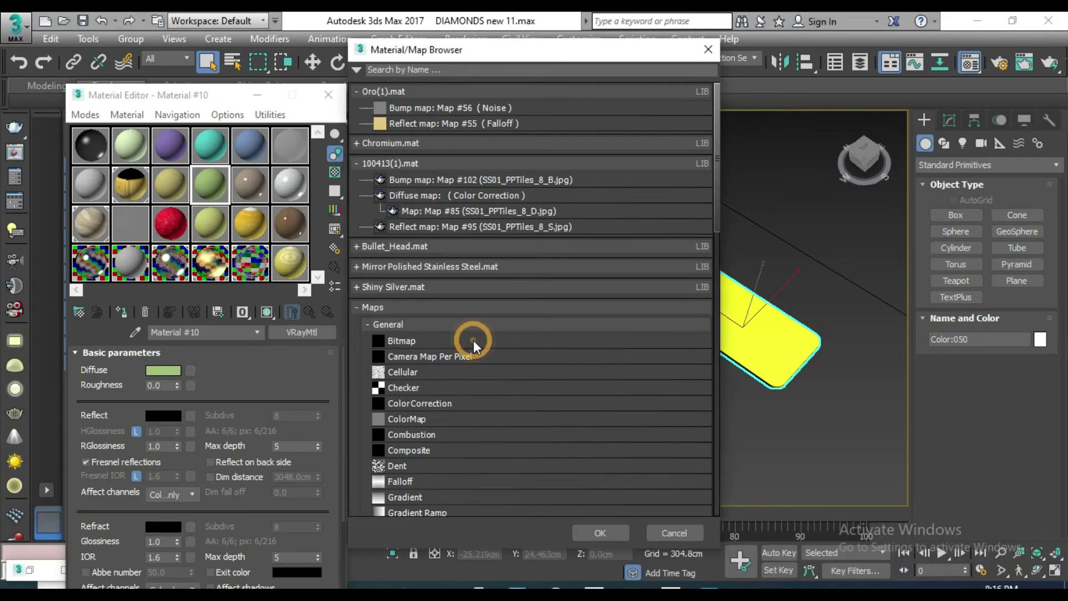
click(609, 532)
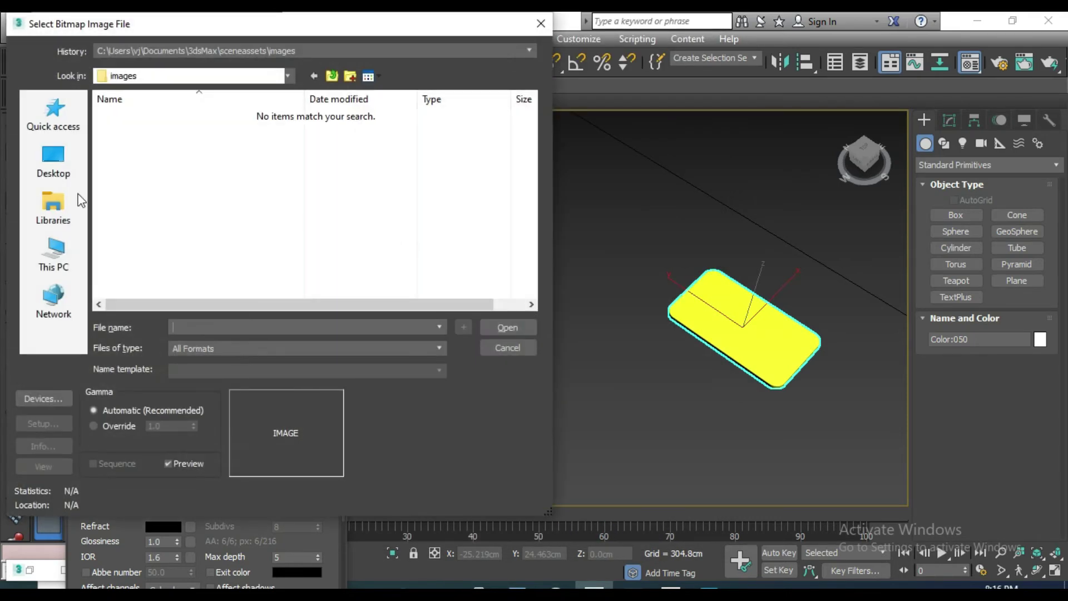
- Load gold2.jpg from the Desktop as the diffuse bitmap
click(51, 162)
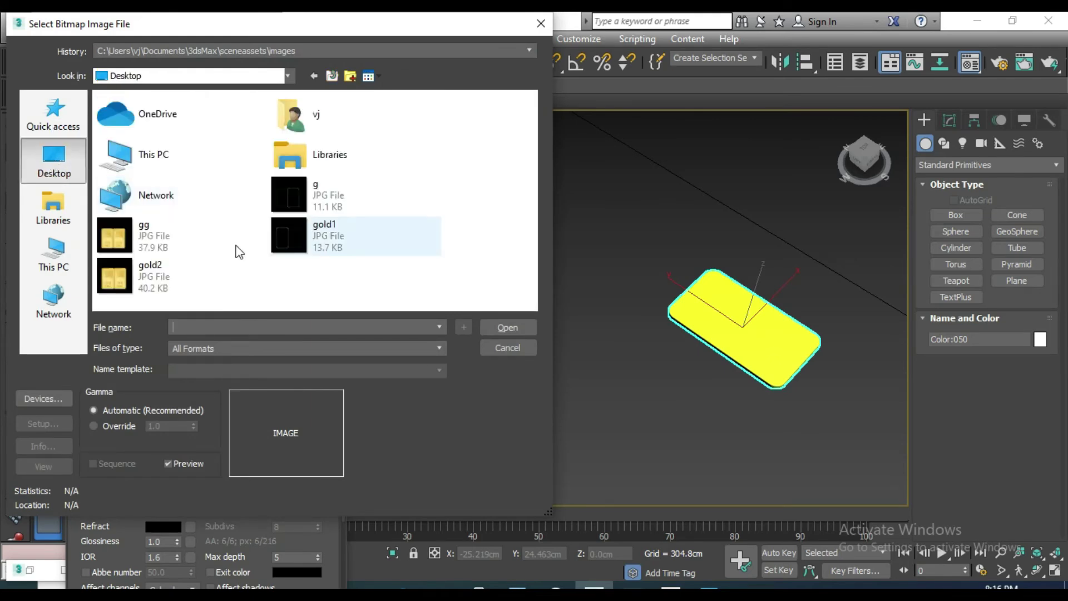
click(109, 269)
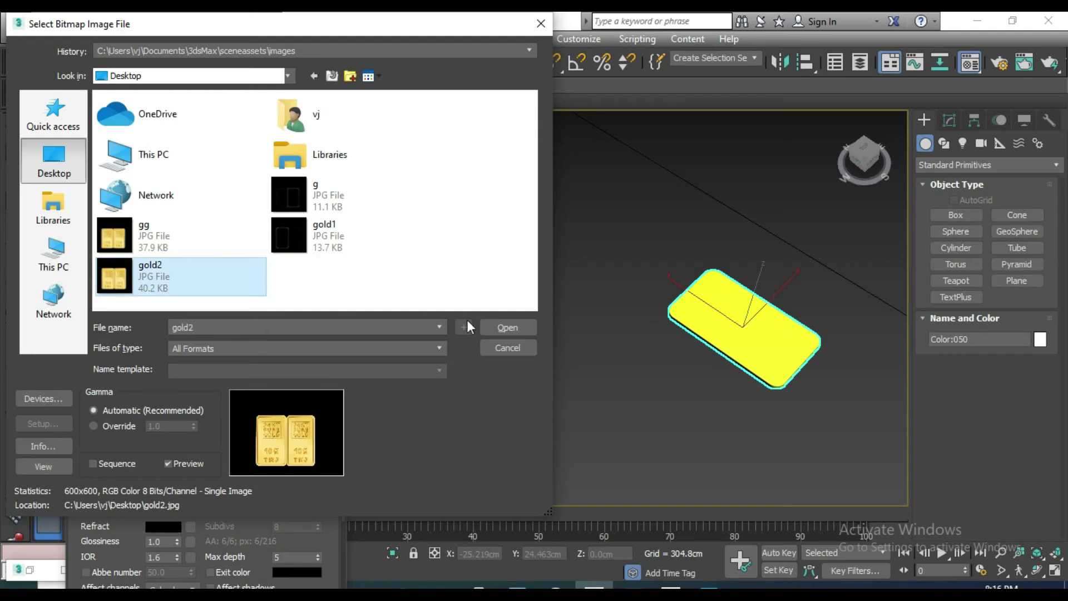
click(492, 328)
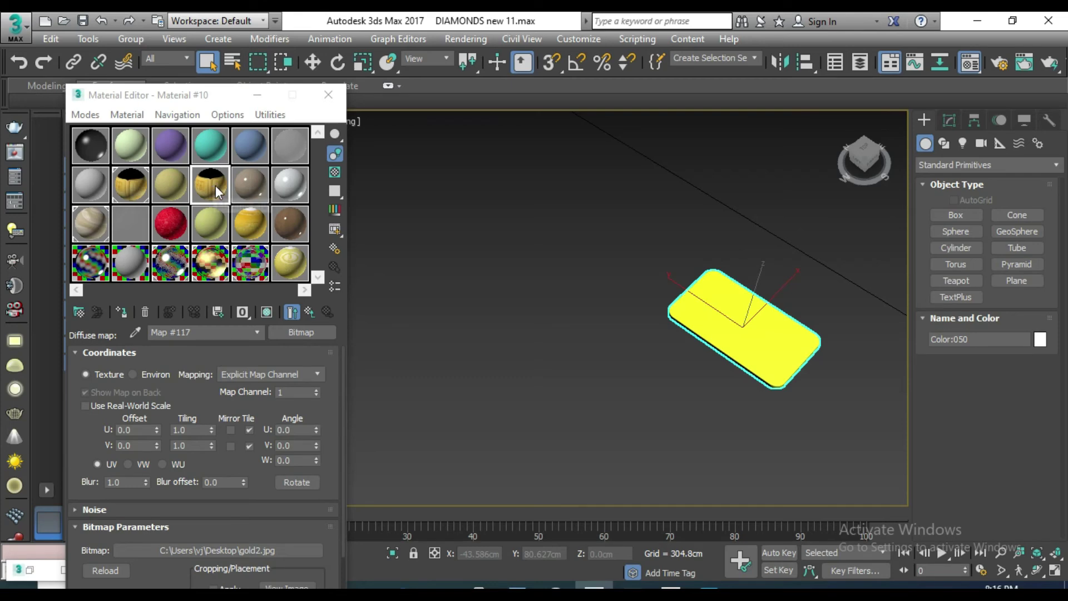
- Drag Material #10 onto the yellow slab and show its gold2 texture shaded in the viewport
drag(212, 192, 728, 318)
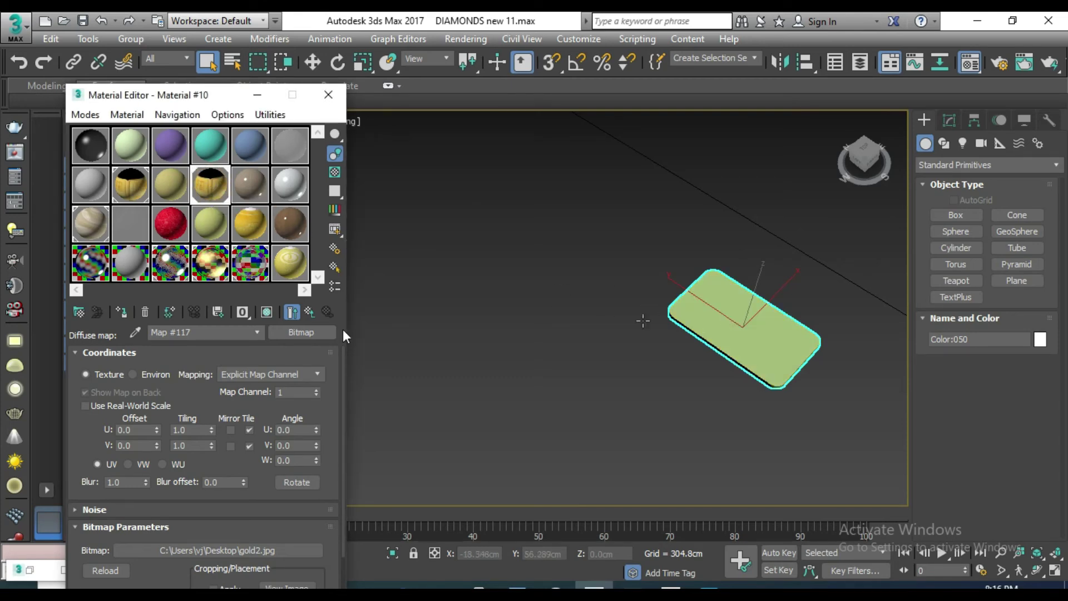
click(267, 312)
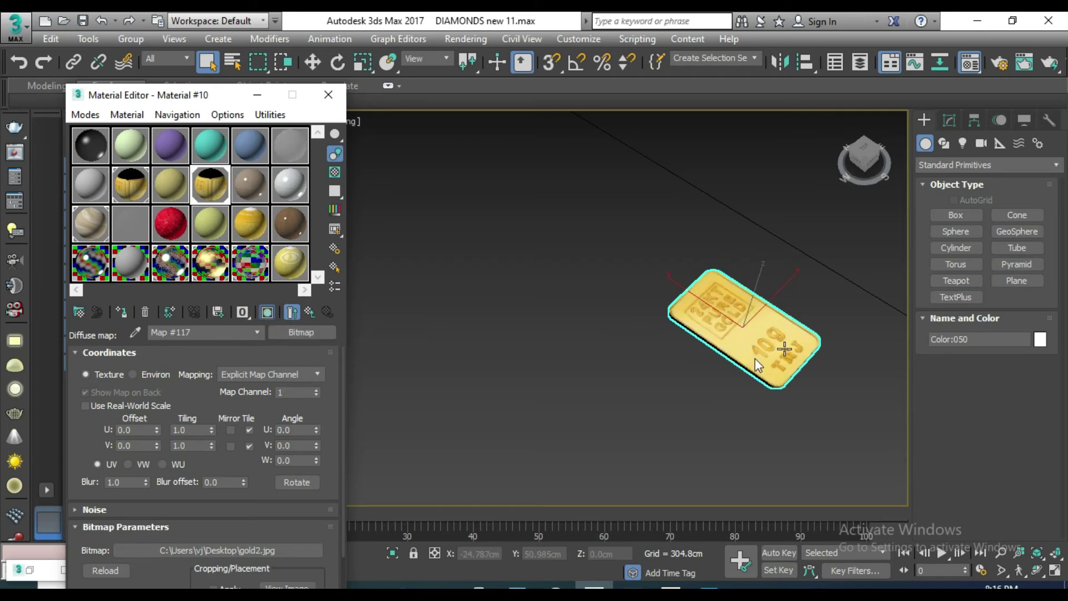
scroll(784, 348, up, 2)
scroll(781, 349, up, 2)
scroll(777, 349, up, 2)
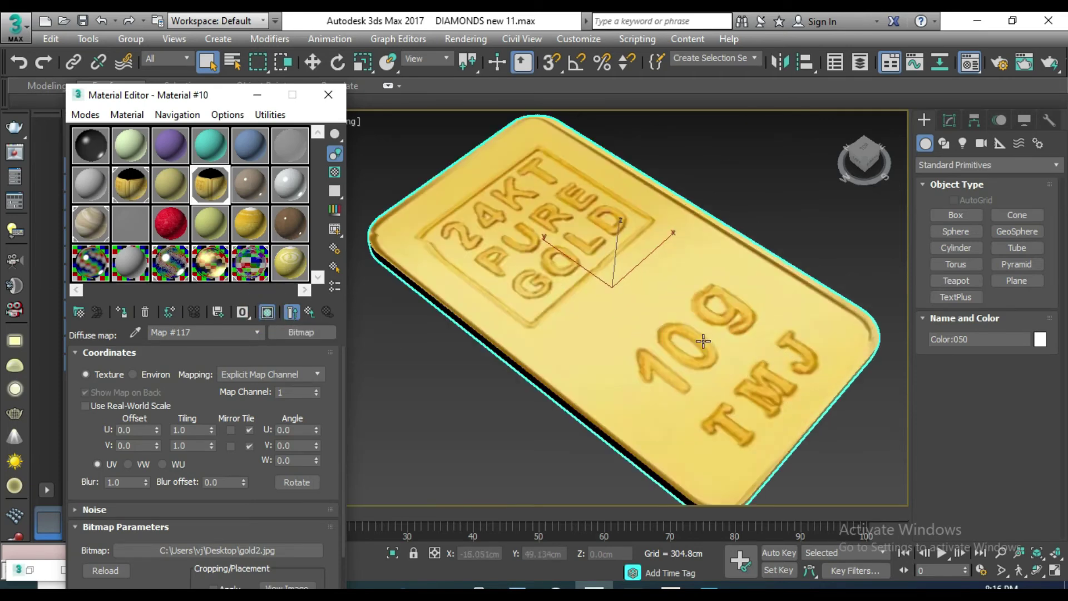
alt+middle_drag(668, 311, 622, 289)
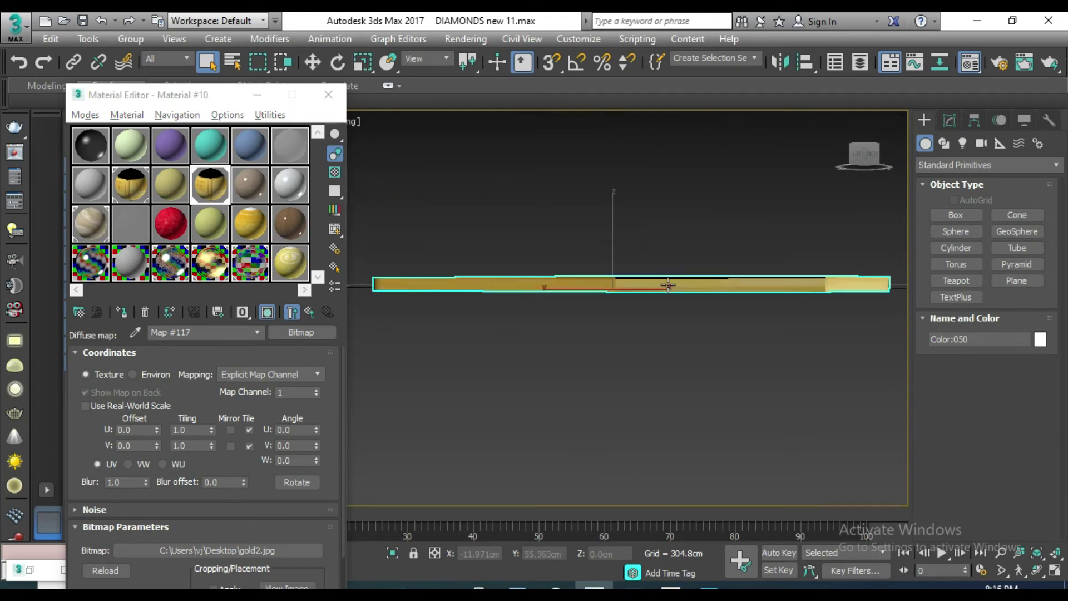
alt+middle_drag(620, 214, 609, 281)
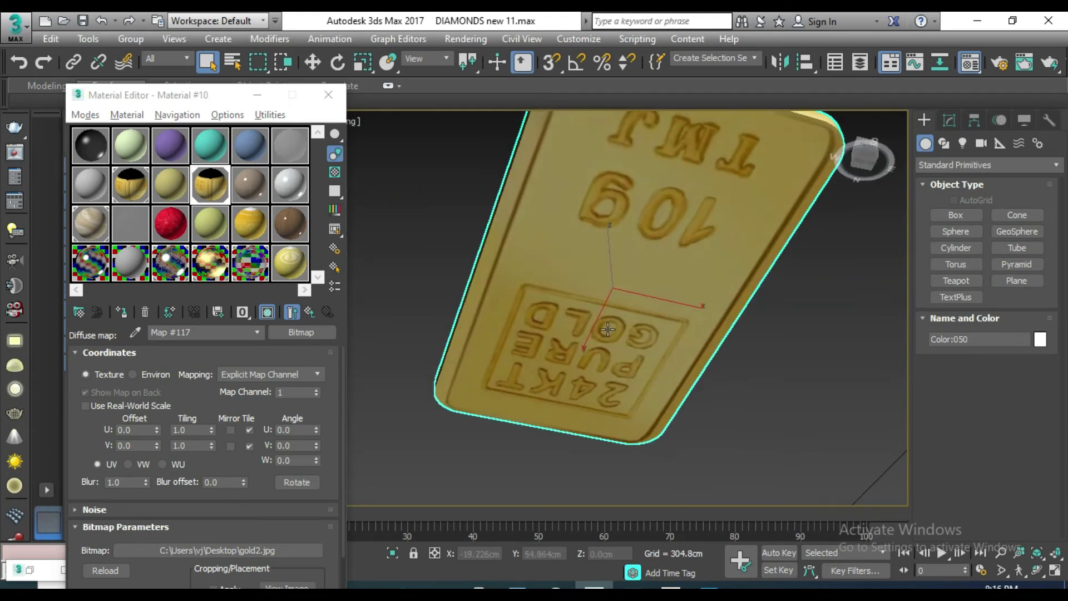
mouse_move(607, 328)
alt+middle_down()
mouse_move(607, 342)
mouse_move(585, 332)
alt+middle_up()
scroll(608, 343, down, 3)
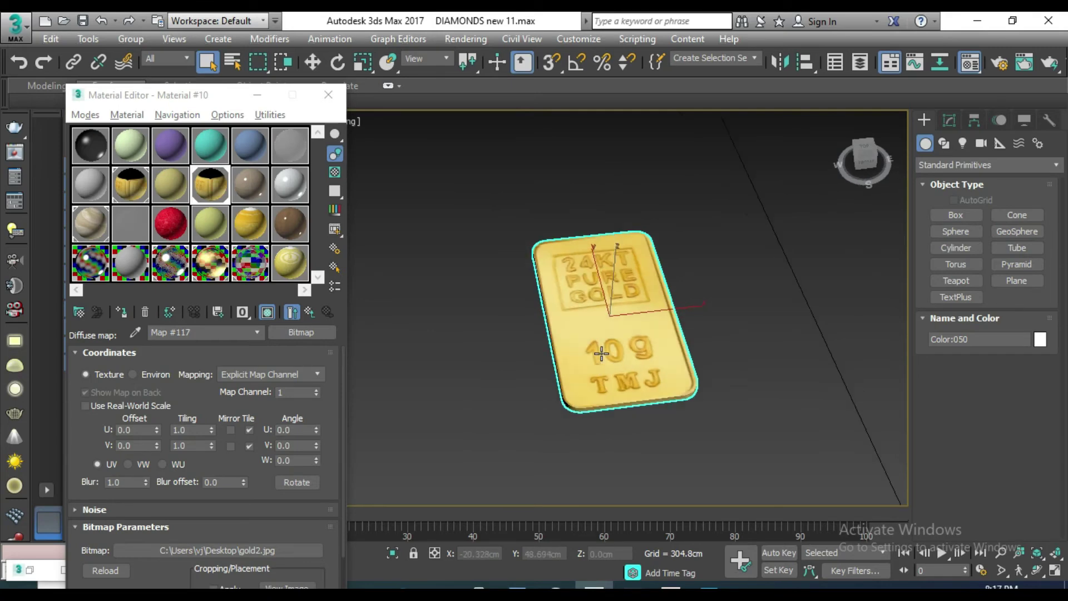
mouse_move(632, 342)
alt+middle_down()
mouse_move(633, 358)
mouse_move(641, 339)
alt+middle_up()
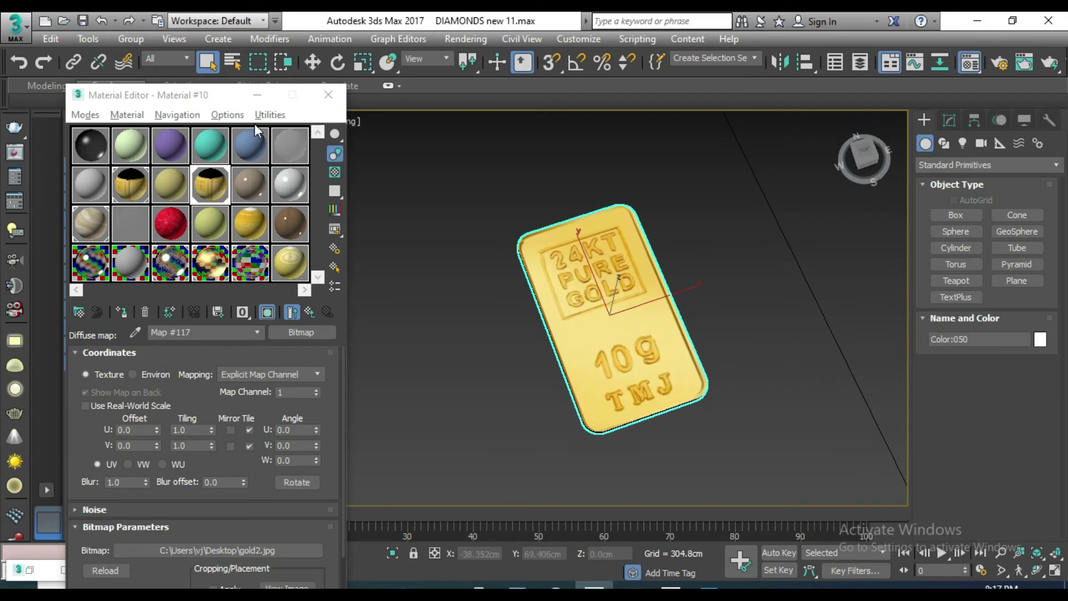
click(257, 94)
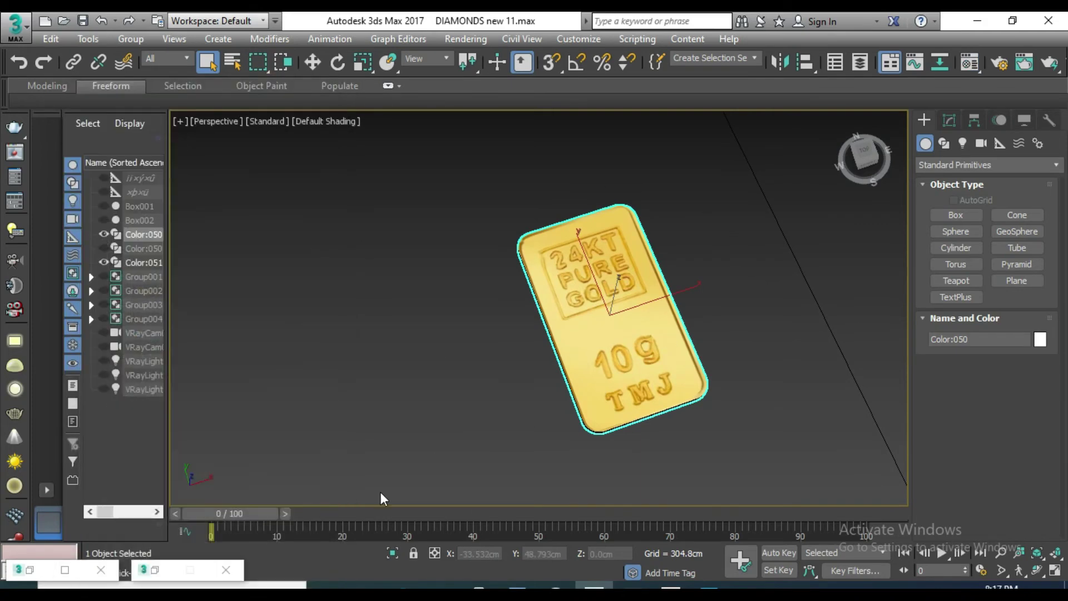
- Clear the preview windows, then open the UV editor from the bar's Unwrap UVW modifier
double_click(41, 573)
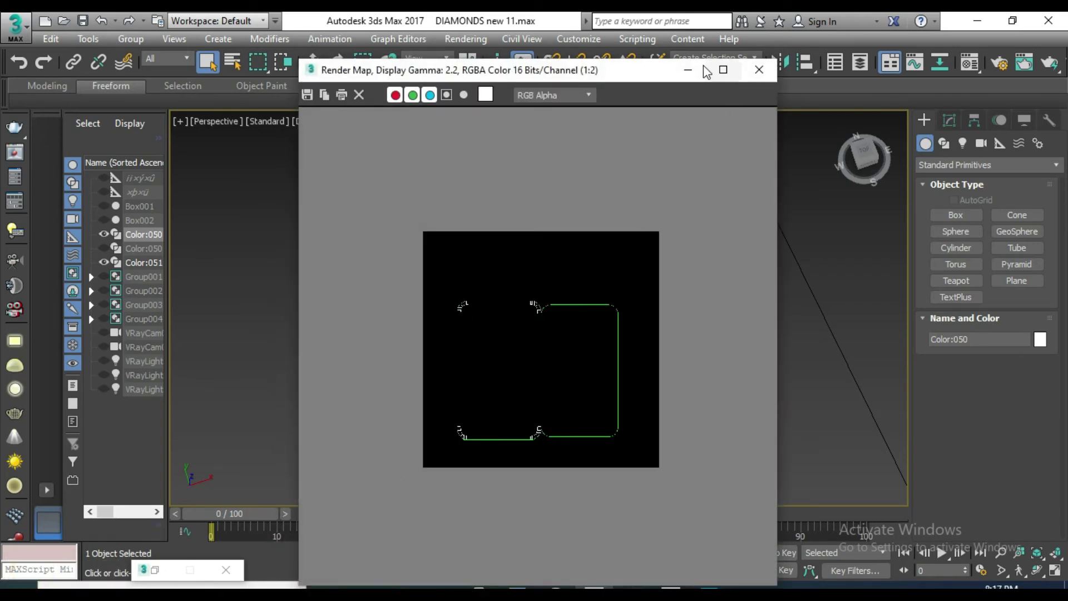
click(688, 69)
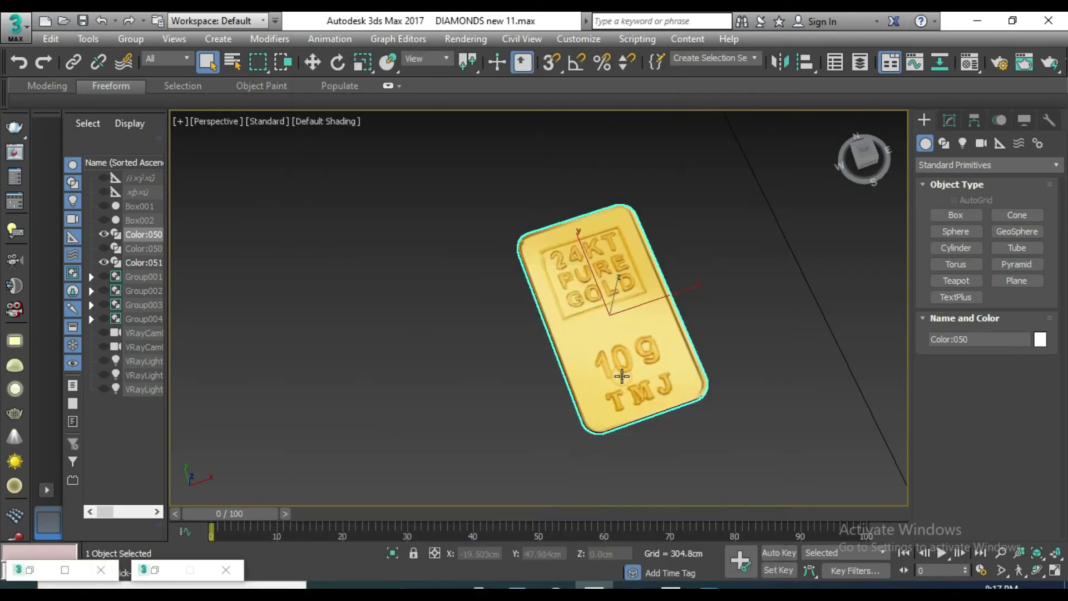
click(153, 567)
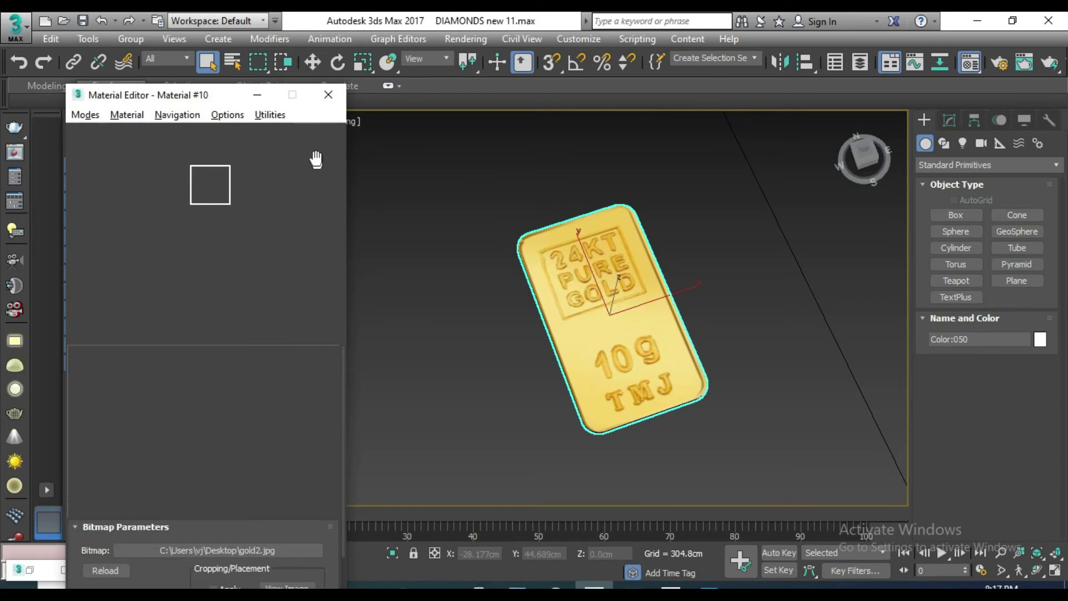
click(265, 100)
click(949, 120)
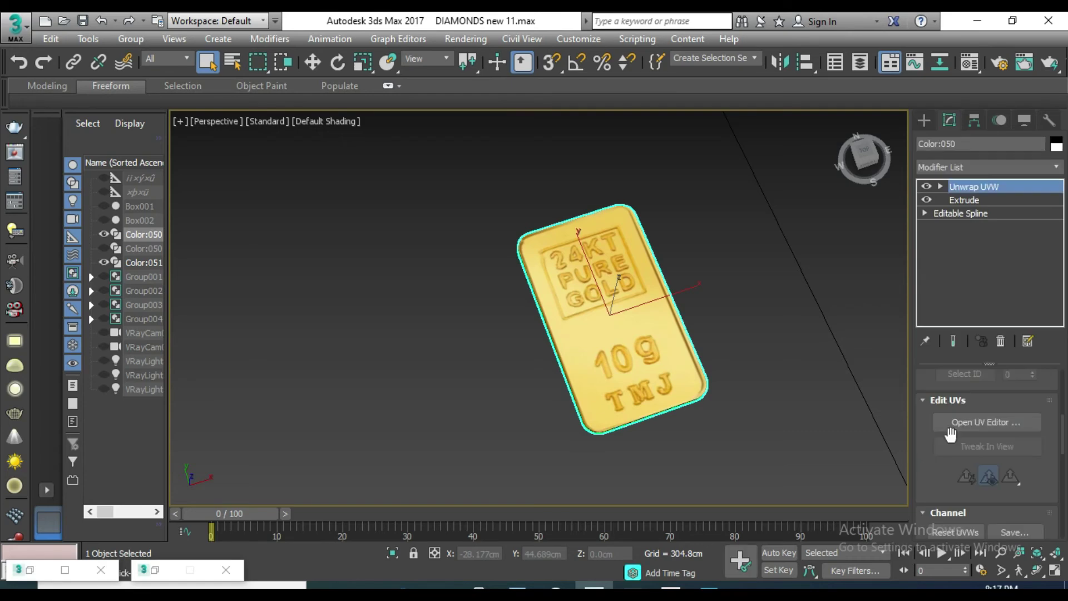
click(948, 427)
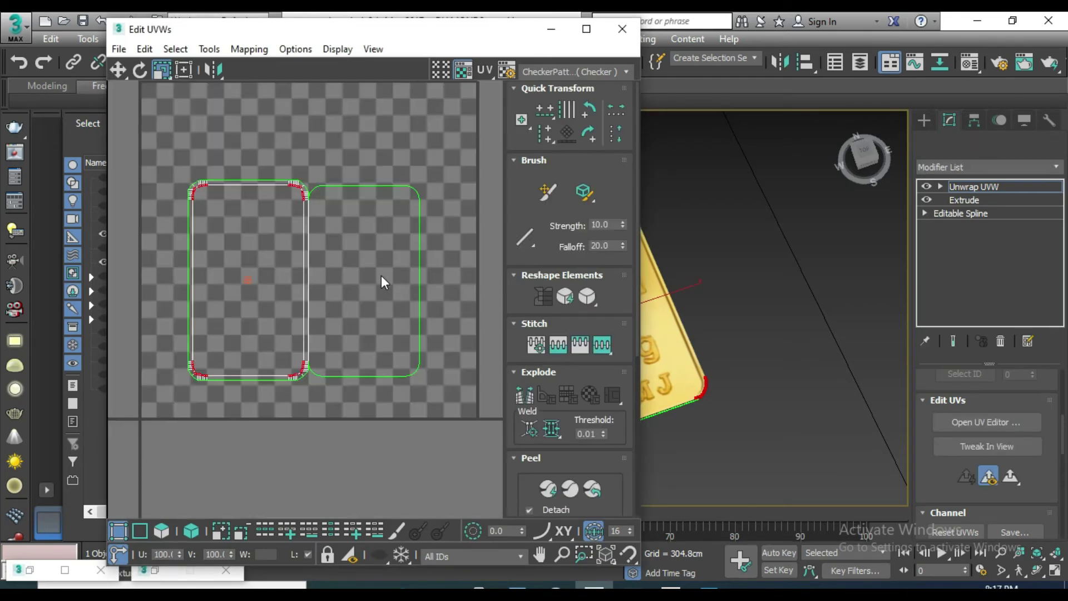
- Open the Relax Tool from the Edit UVWs Tools menu
click(263, 50)
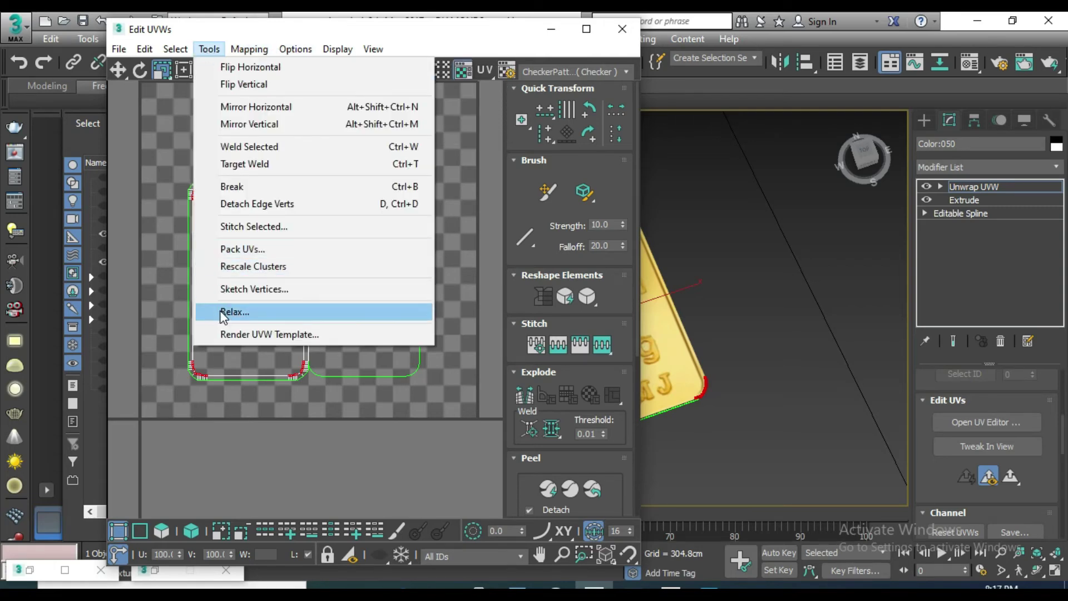
click(725, 316)
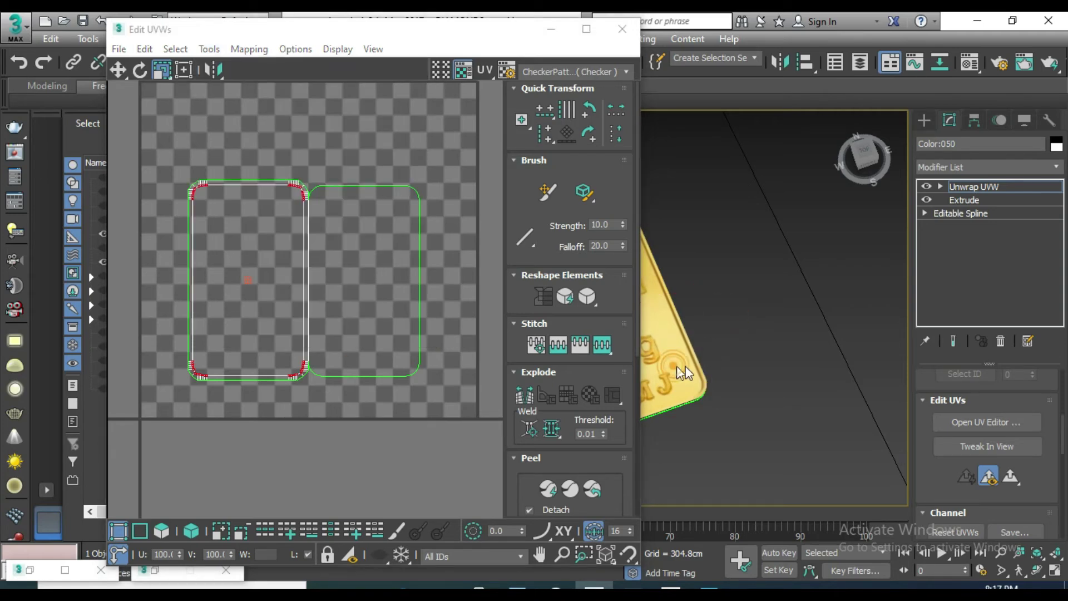
scroll(683, 369, down, 5)
scroll(665, 359, up, 3)
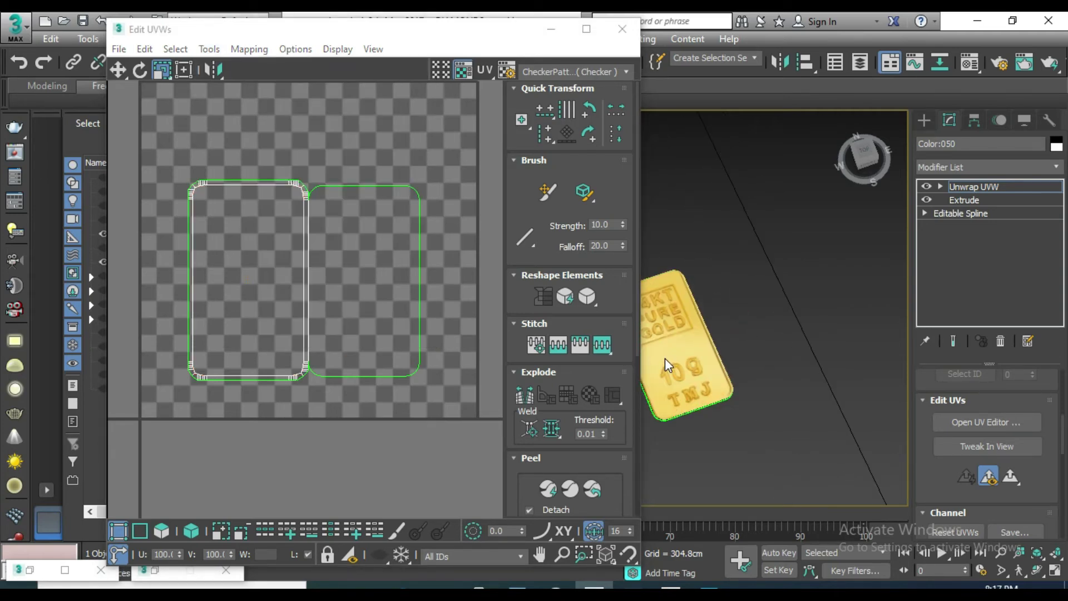
scroll(717, 356, up, 2)
scroll(762, 356, up, 2)
scroll(806, 356, up, 1)
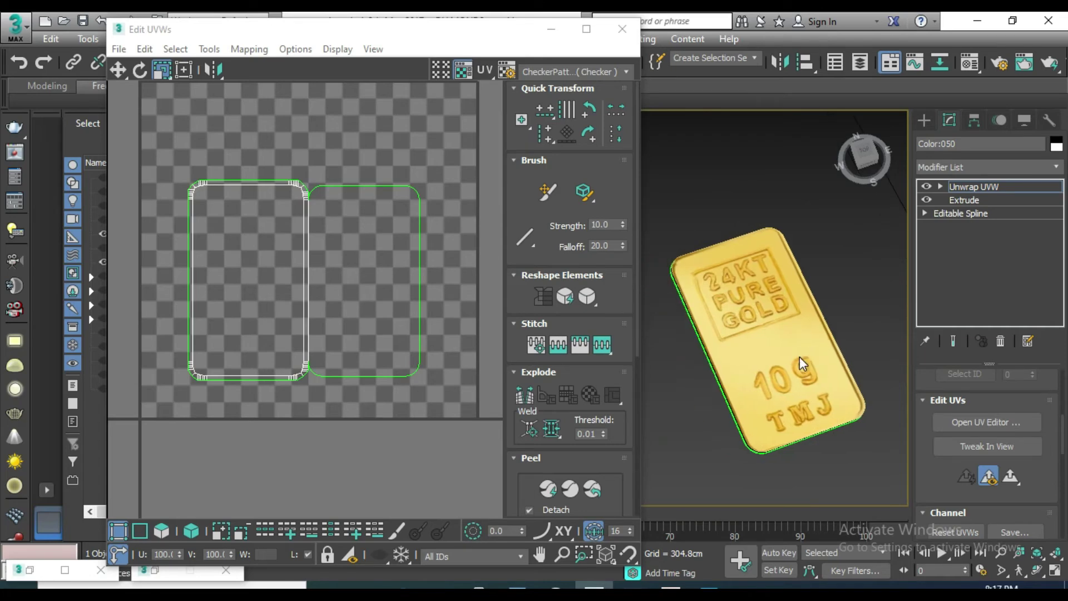
scroll(800, 356, up, 2)
scroll(801, 358, up, 2)
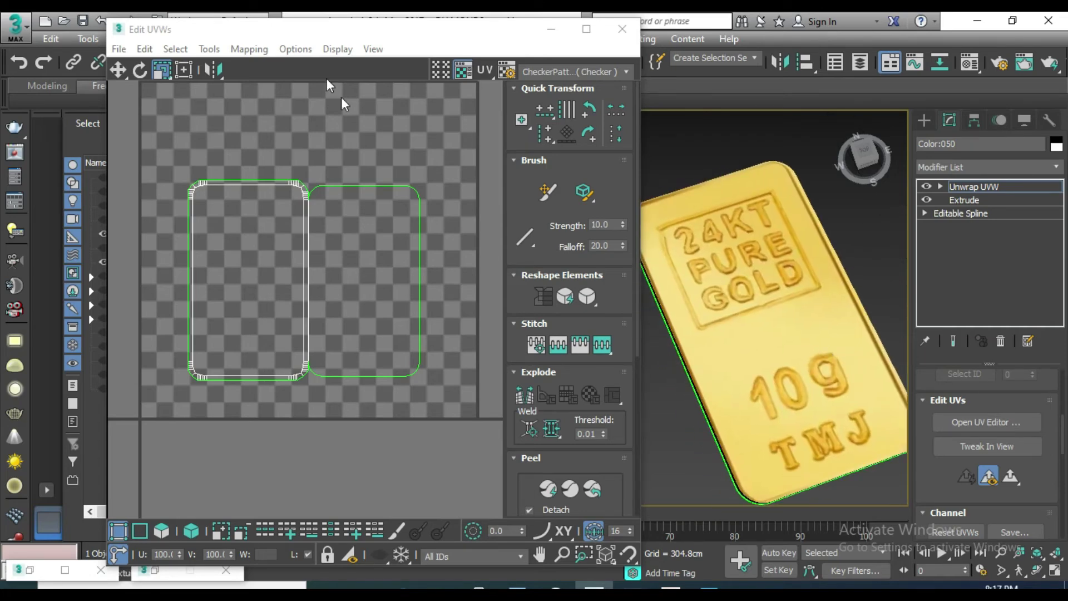
click(209, 49)
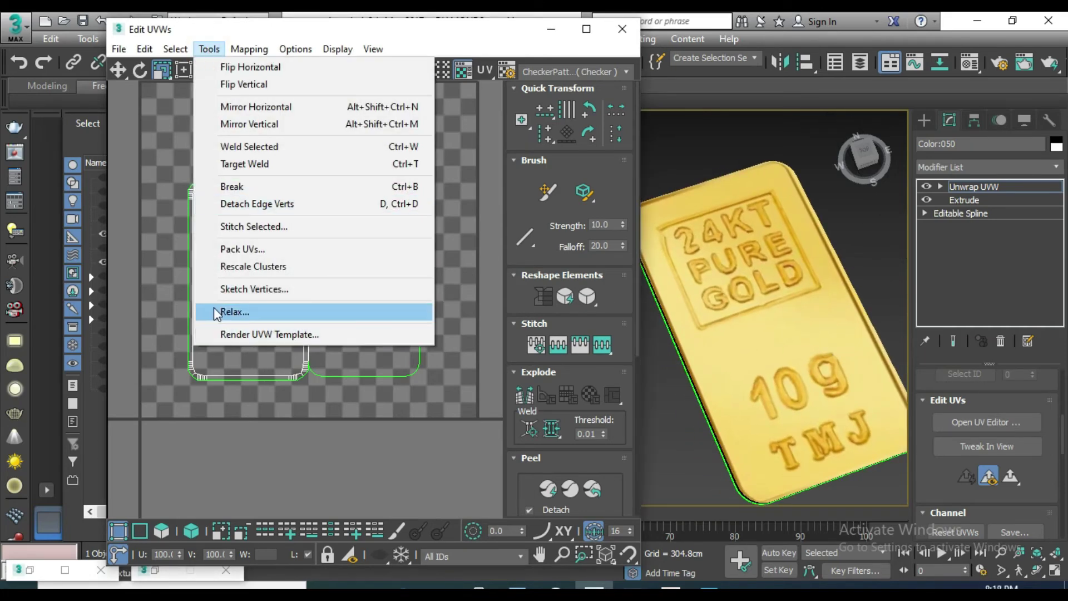
click(217, 312)
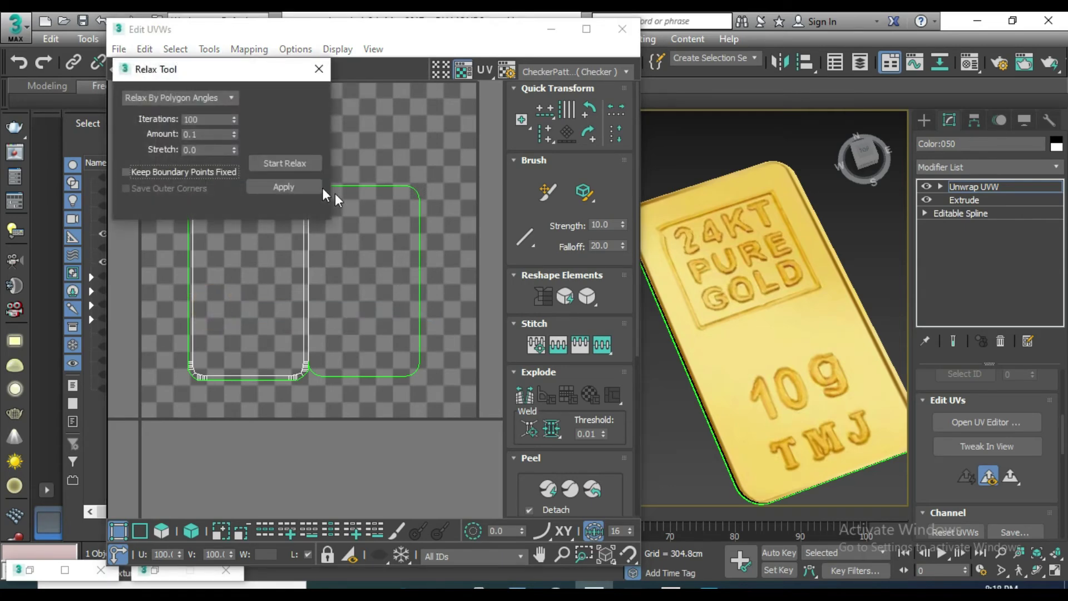
- Relax the bar's UVs By Polygon Angles (100 iterations), apply it, and close both UV windows
click(266, 165)
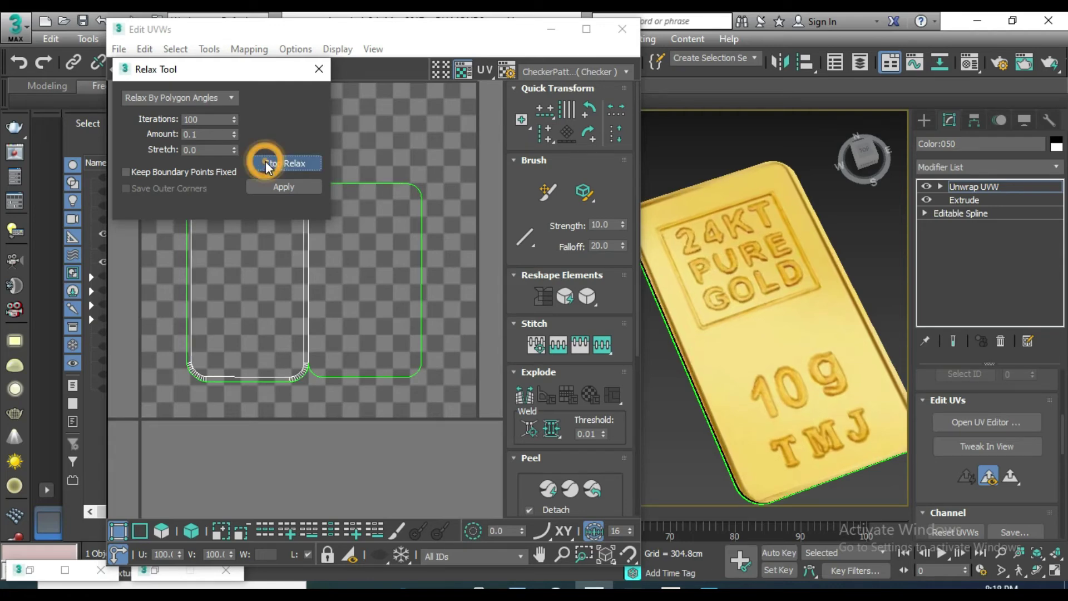
click(266, 164)
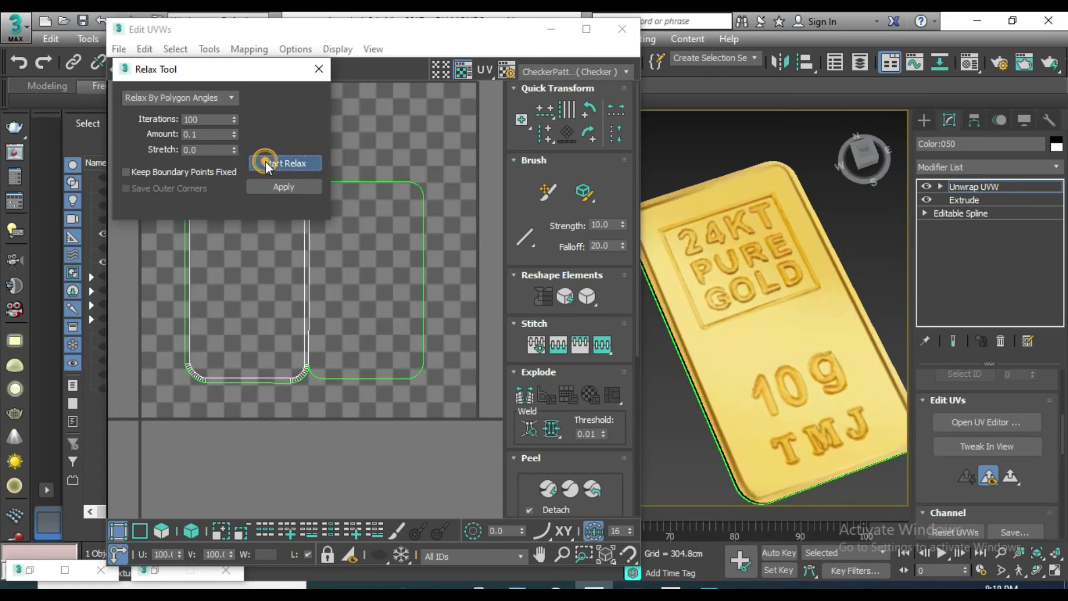
click(266, 165)
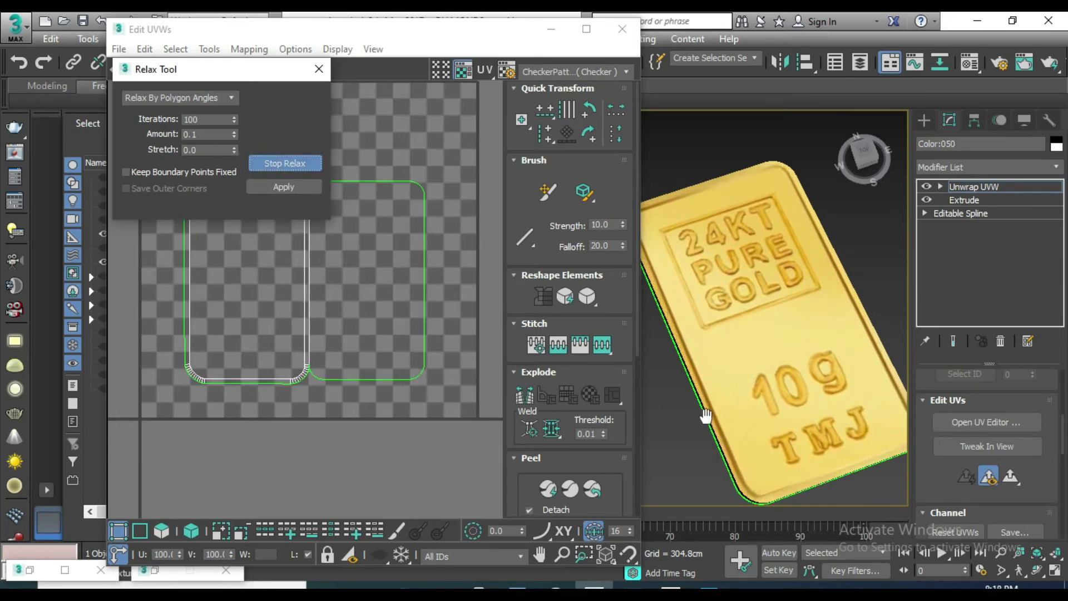
scroll(743, 349, down, 3)
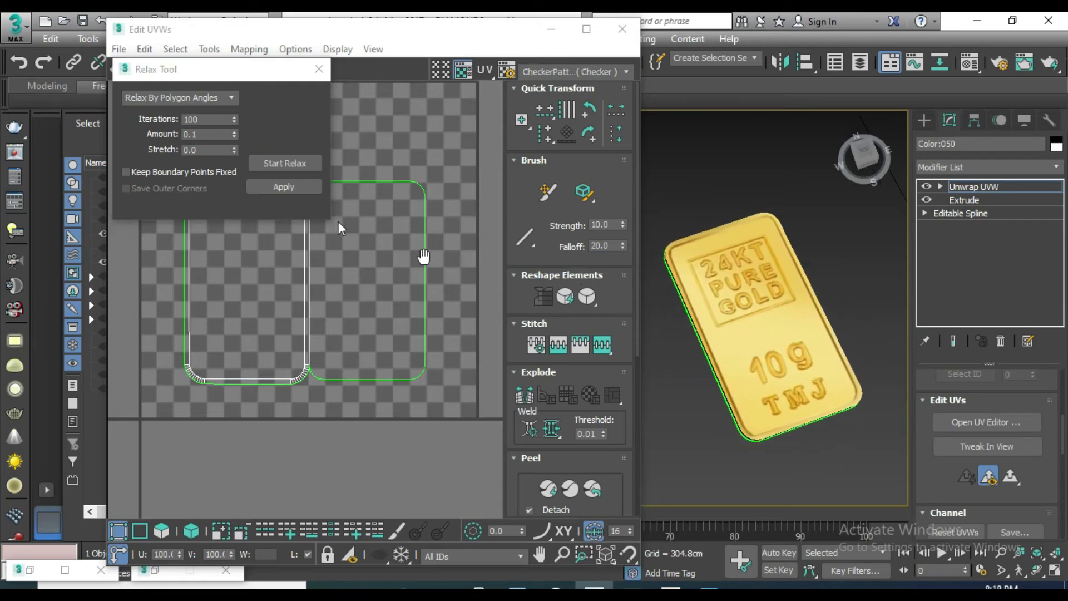
click(271, 163)
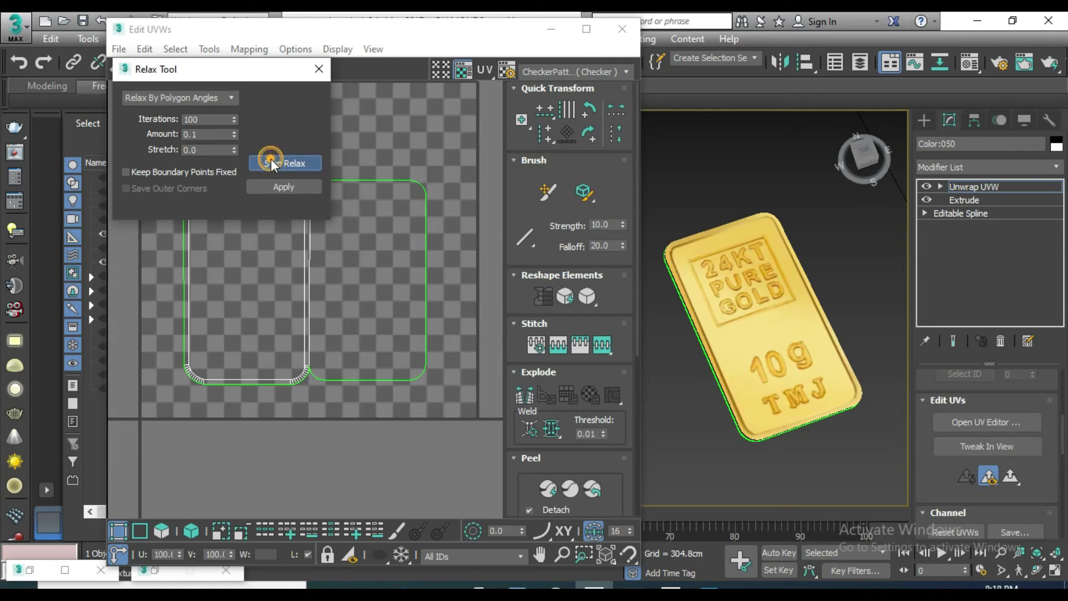
click(271, 164)
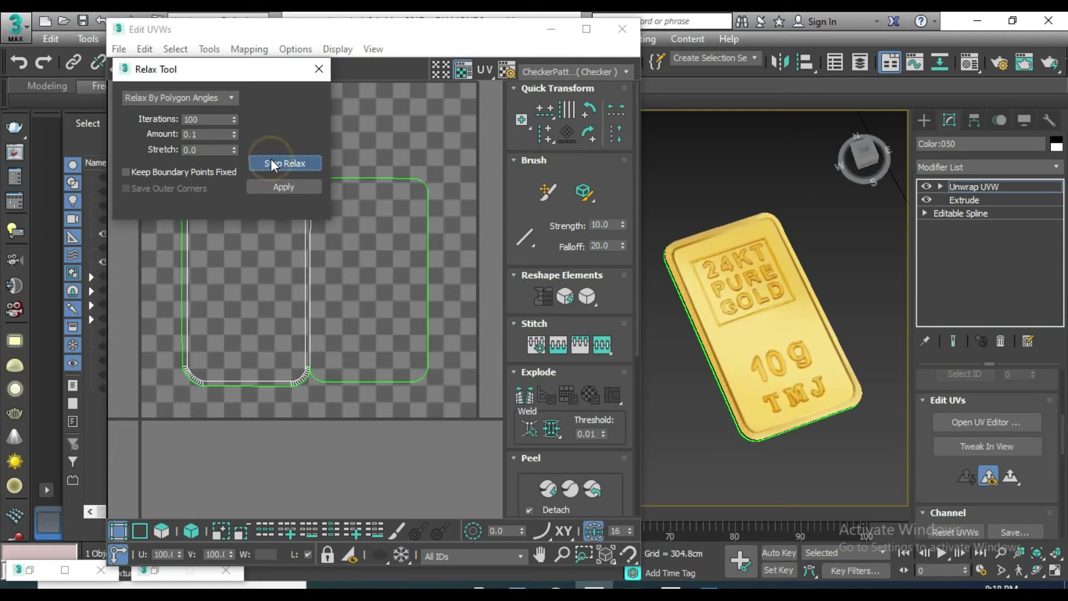
click(273, 164)
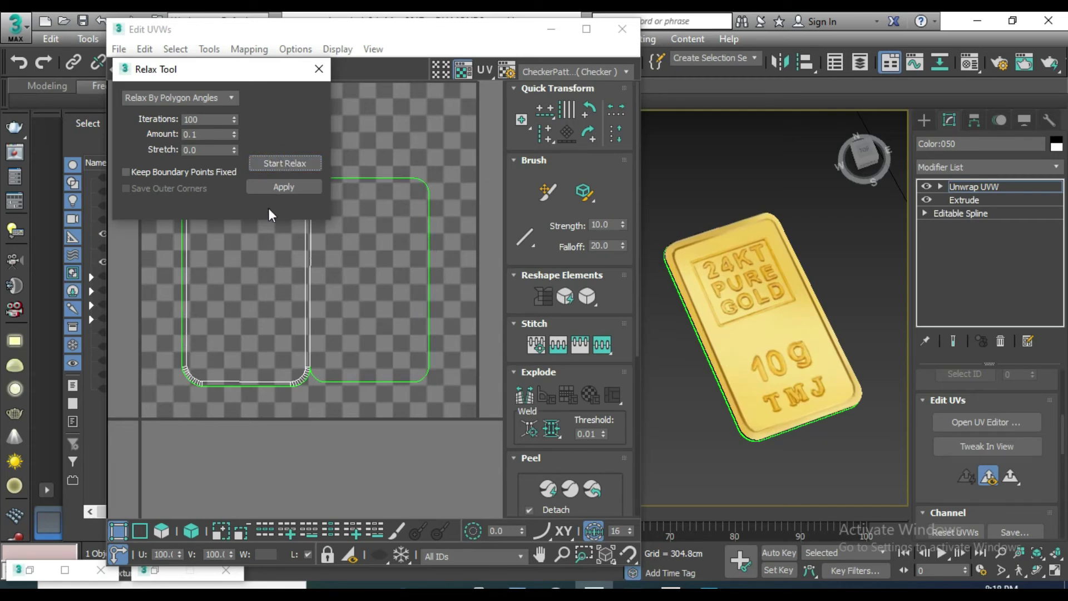
click(275, 187)
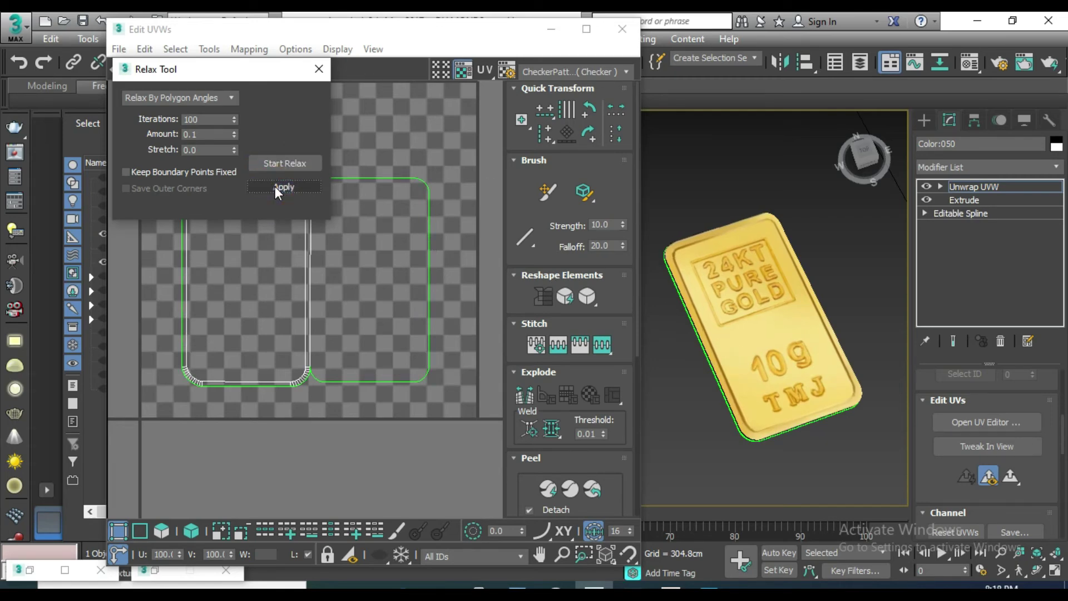
click(319, 69)
click(622, 29)
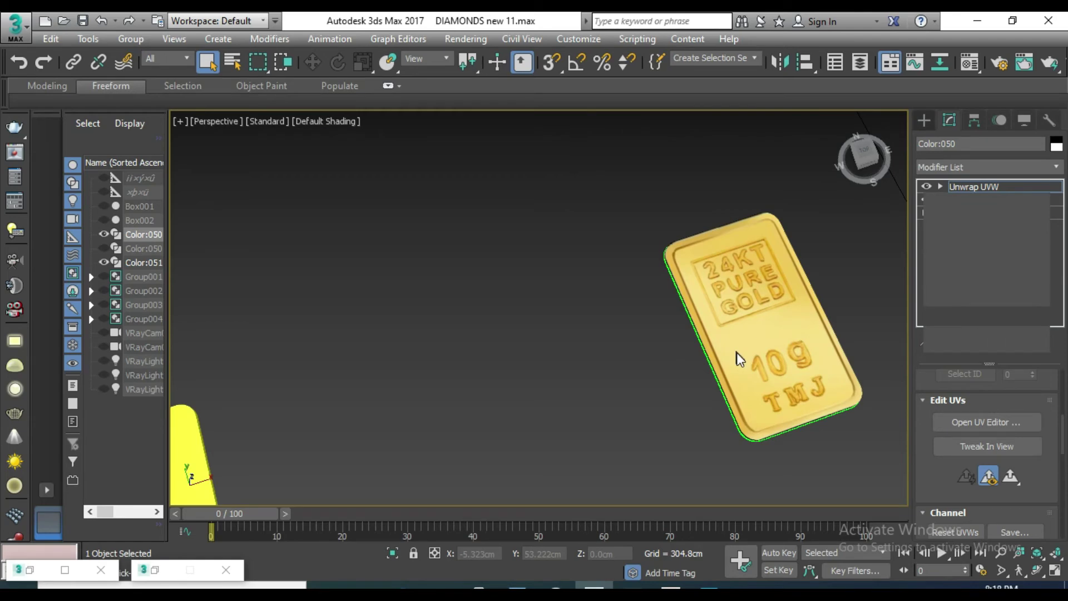
- Orbit the view until the gold bar stands upright facing the camera, then deselect it
click(743, 389)
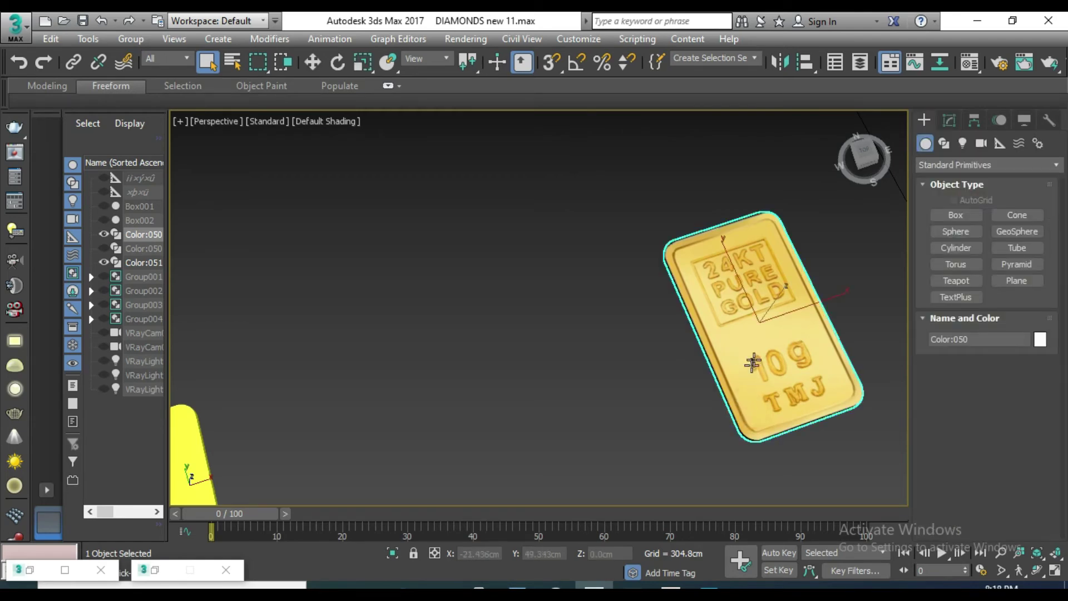
mouse_move(762, 320)
alt+middle_down()
mouse_move(782, 255)
mouse_move(774, 215)
mouse_move(752, 201)
alt+middle_up()
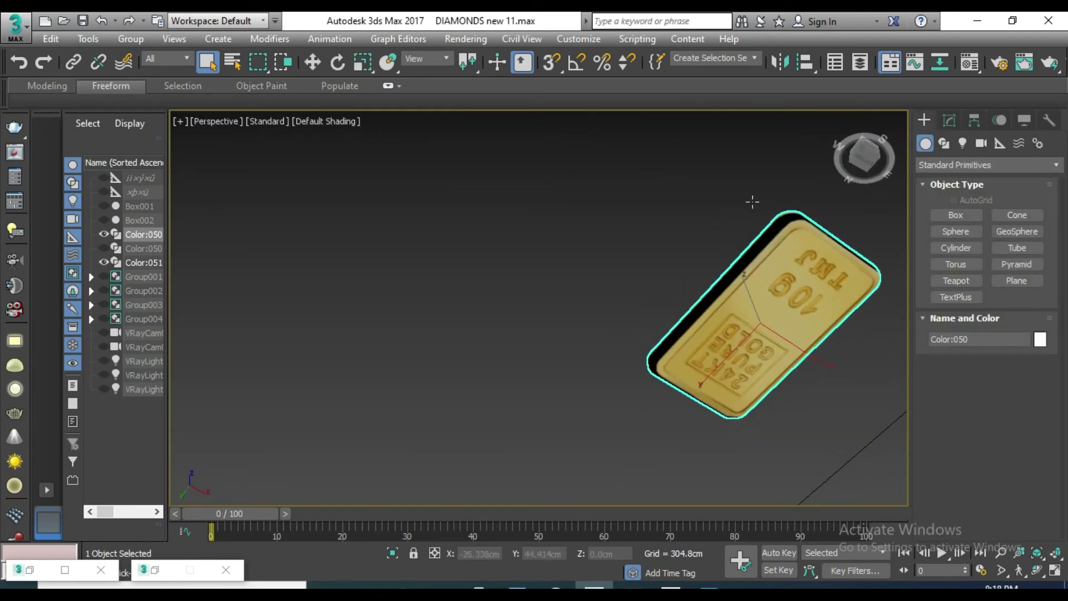
mouse_move(656, 226)
alt+middle_down()
mouse_move(622, 244)
mouse_move(620, 160)
alt+middle_up()
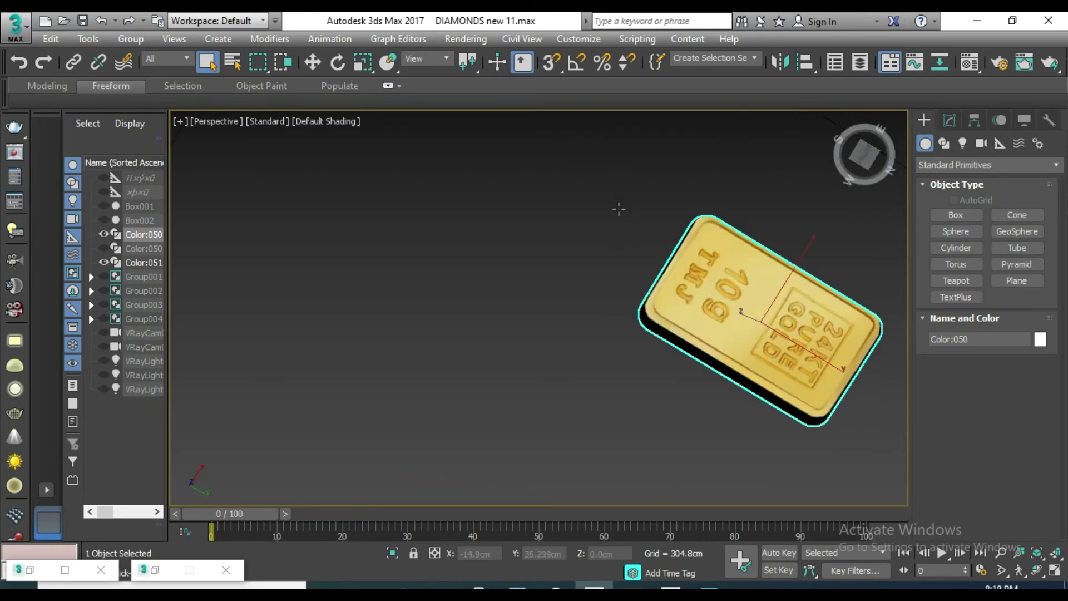
mouse_move(641, 305)
alt+middle_down()
mouse_move(730, 329)
mouse_move(630, 346)
mouse_move(684, 352)
alt+middle_up()
click(789, 362)
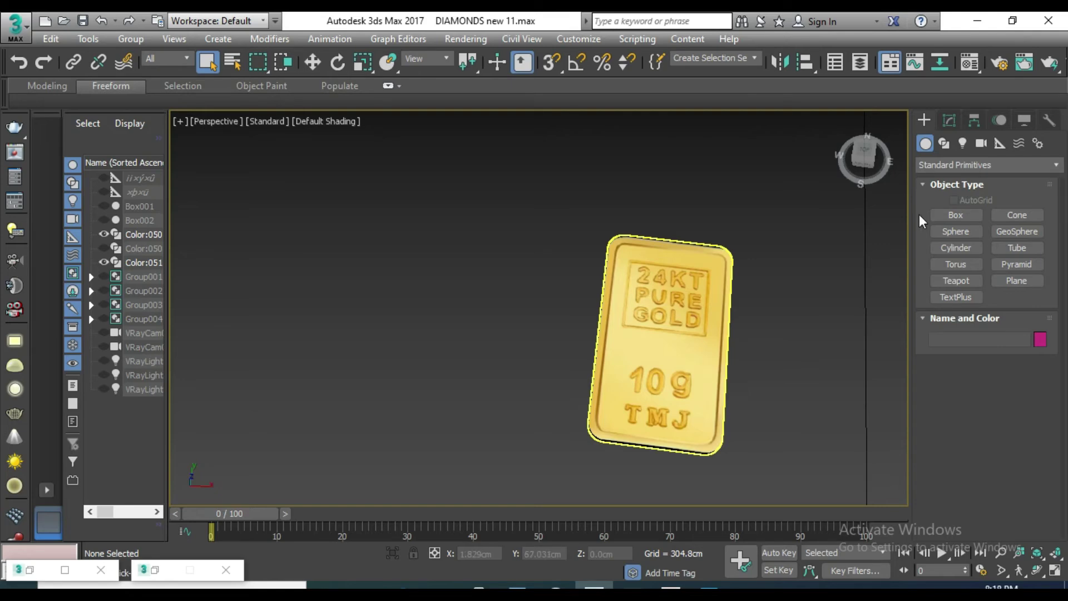
click(957, 216)
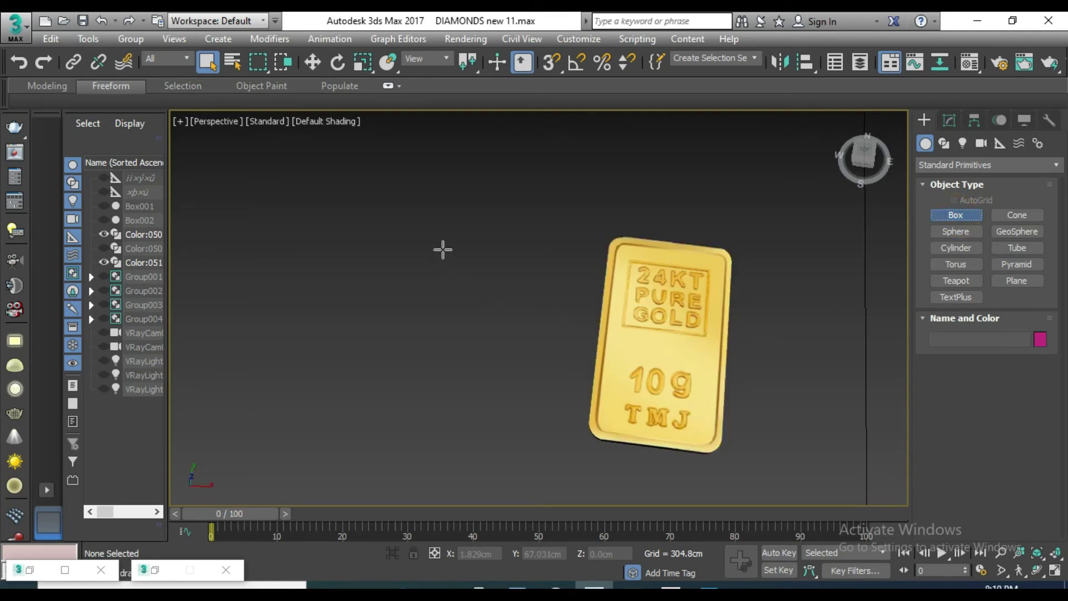
- Draw a thin flat box left of the gold bar and restore the Material Editor
click(419, 260)
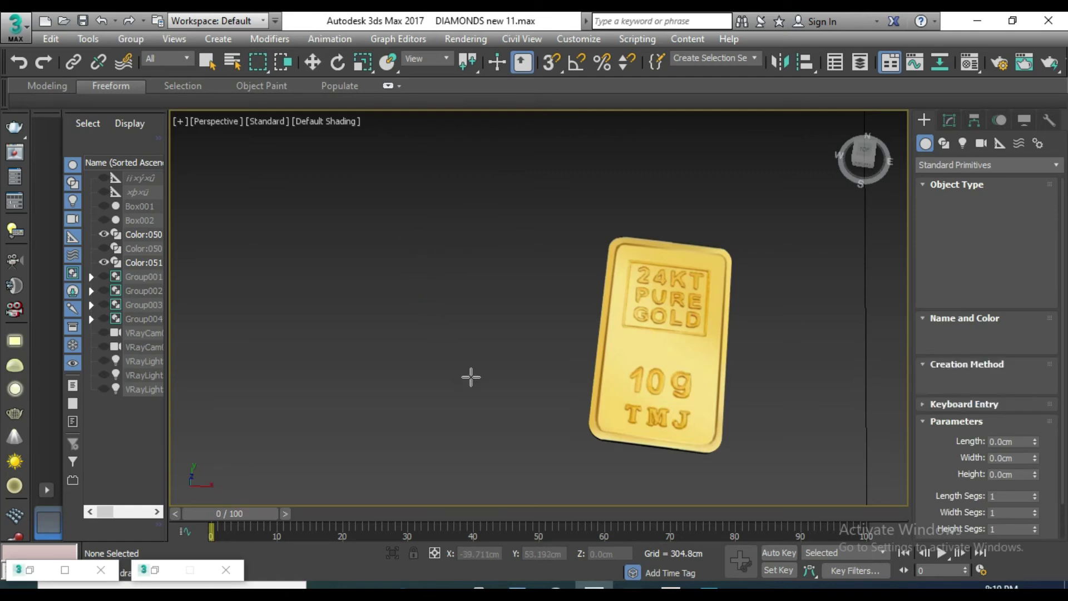
drag(471, 377, 483, 393)
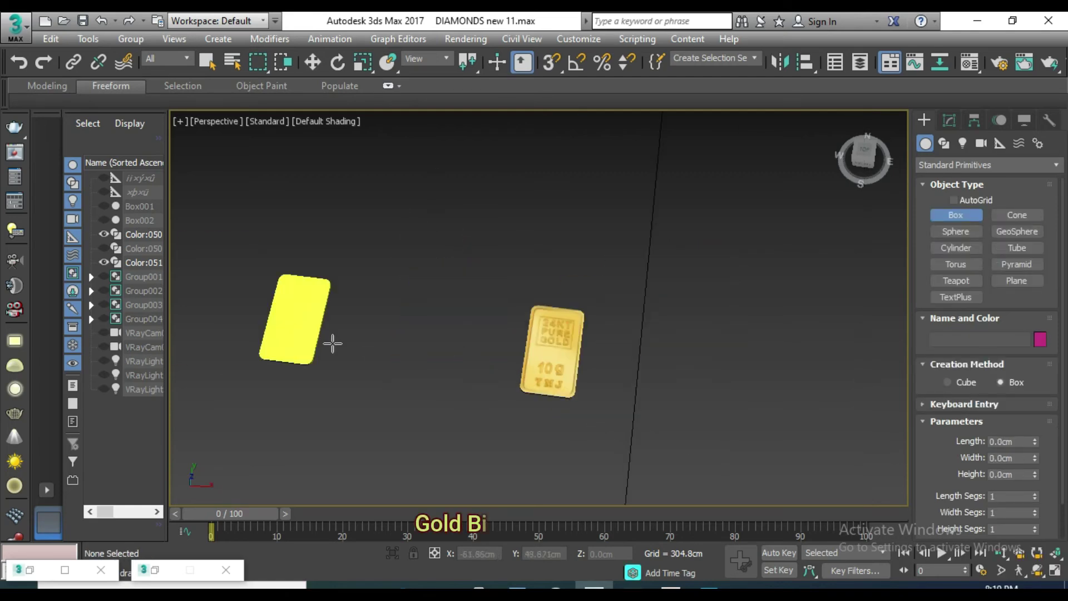
click(297, 341)
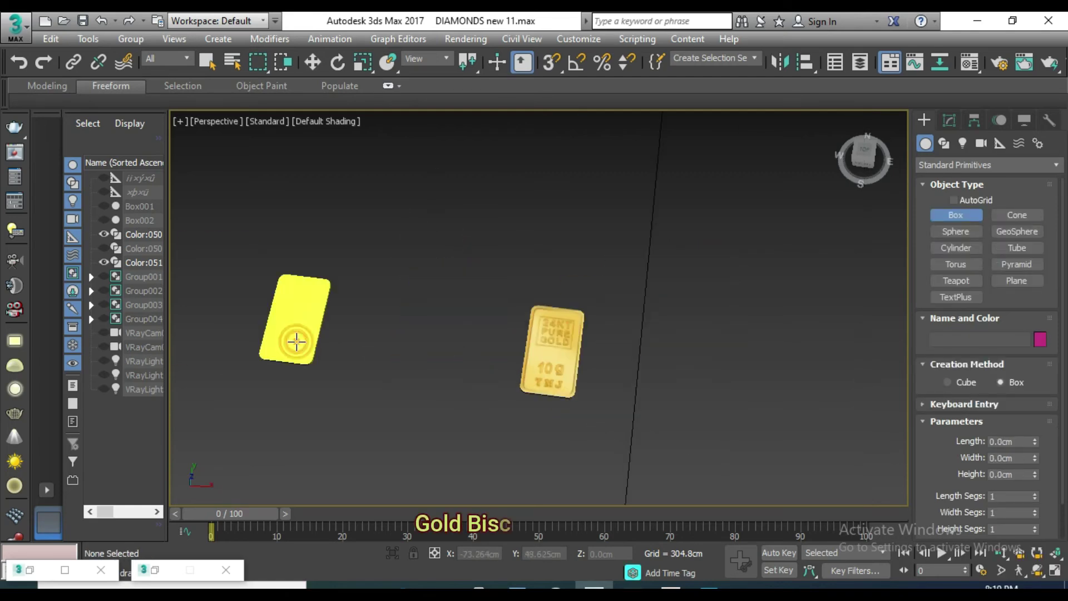
scroll(299, 342, up, 2)
scroll(356, 356, up, 1)
scroll(401, 383, up, 1)
scroll(400, 378, up, 1)
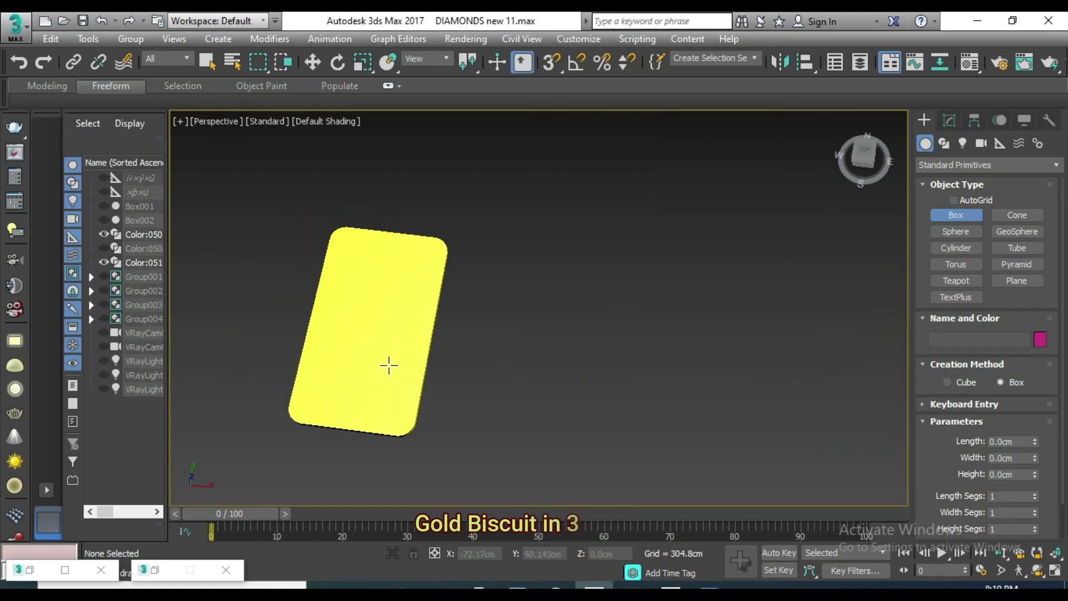
key(q)
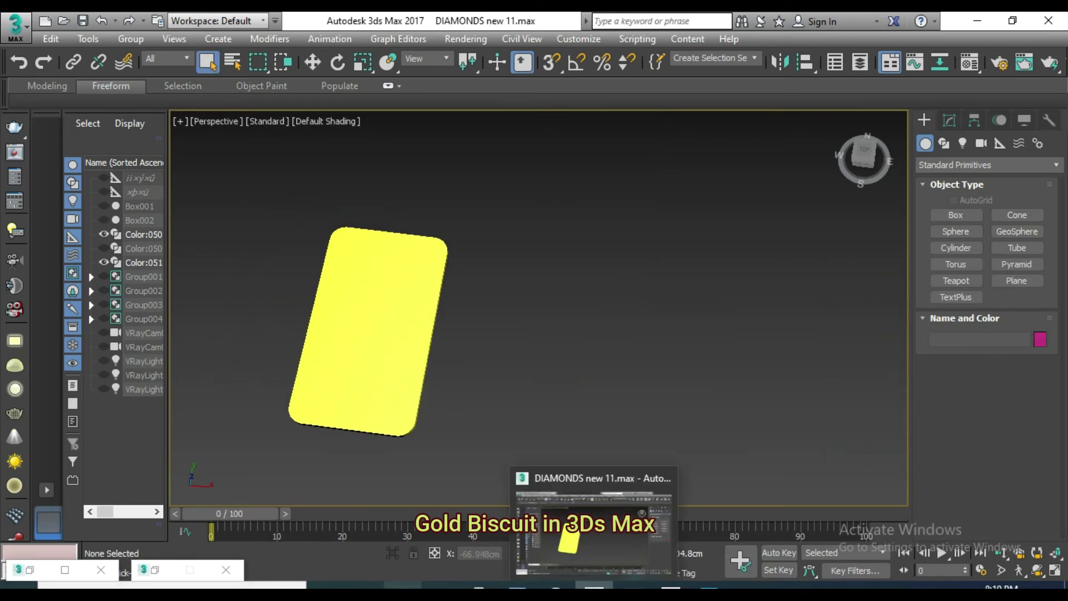
click(154, 570)
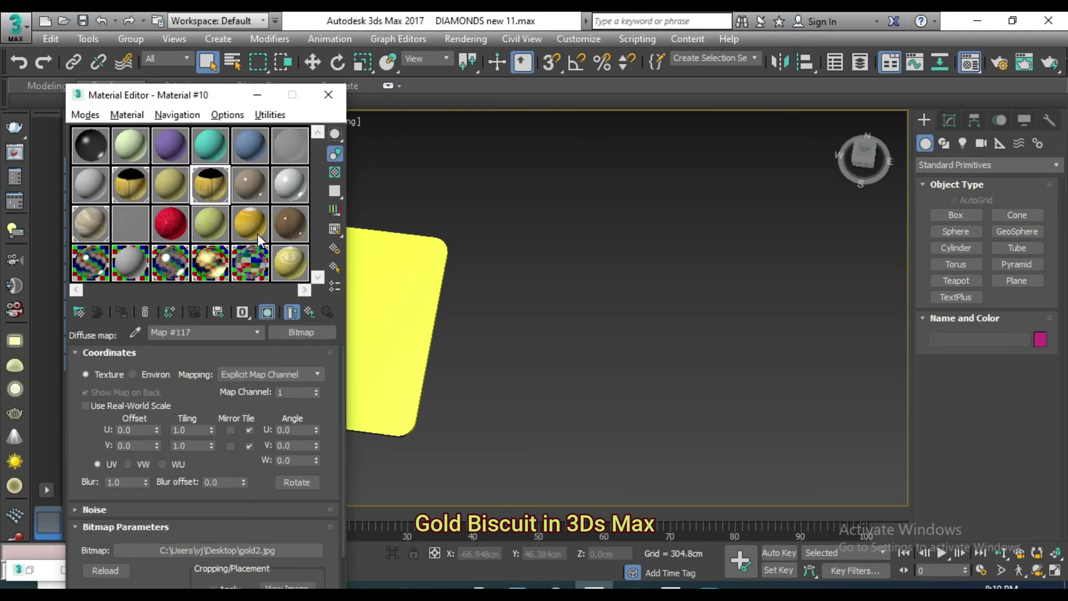
- Give the gold material slot a Bitmap diffuse map, then toggle the Material Editor with M
click(244, 228)
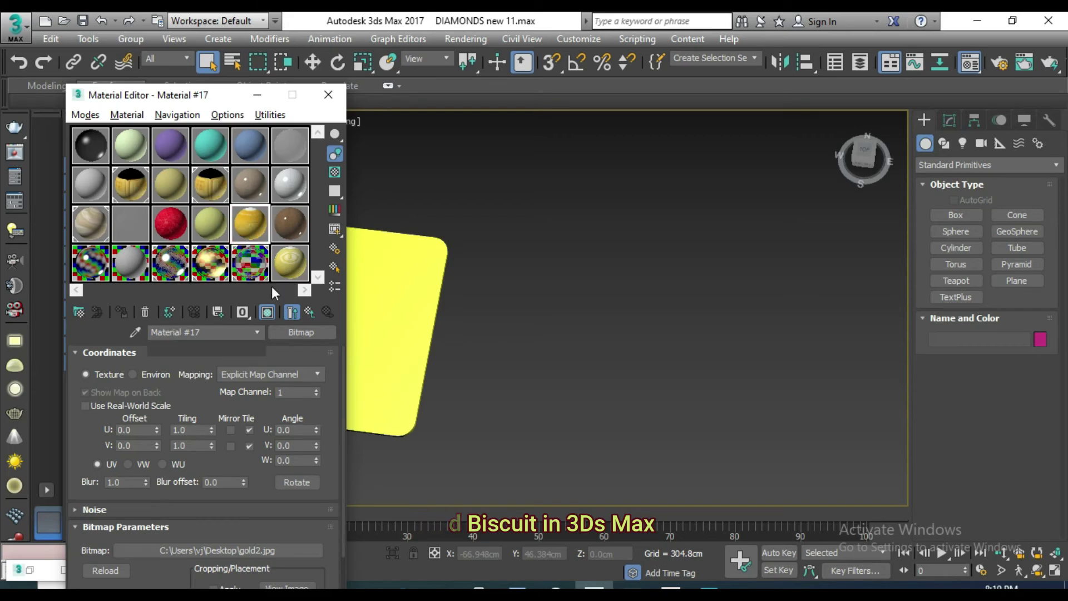
click(289, 329)
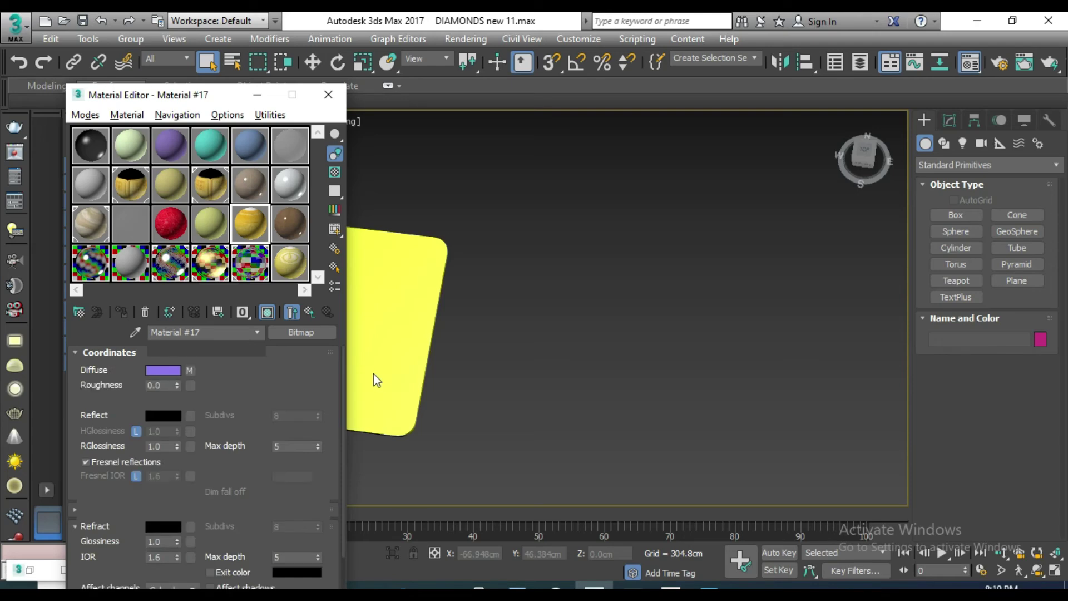
click(190, 371)
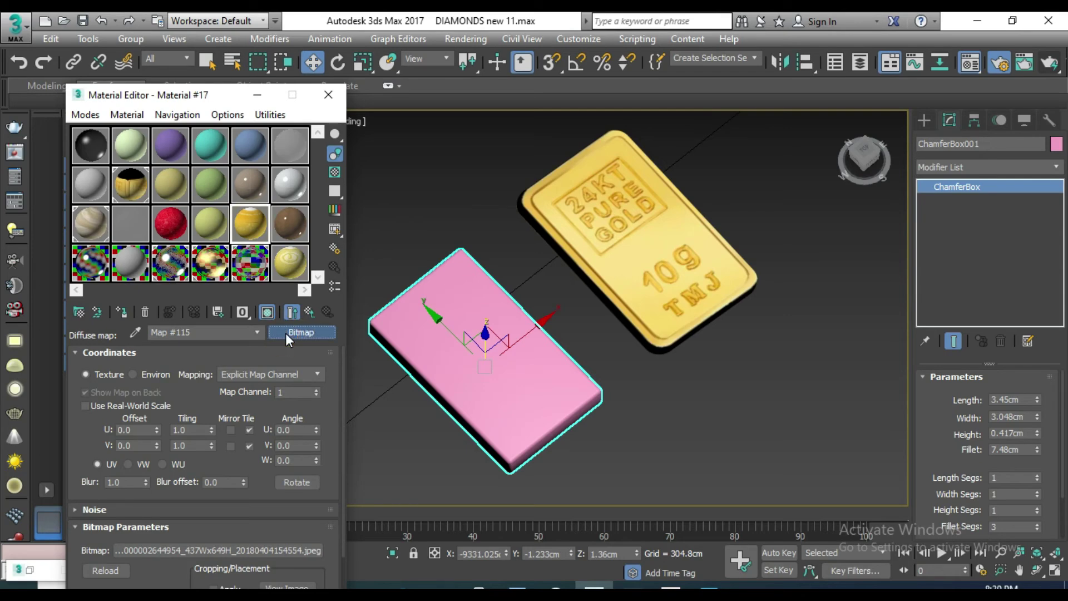
click(301, 332)
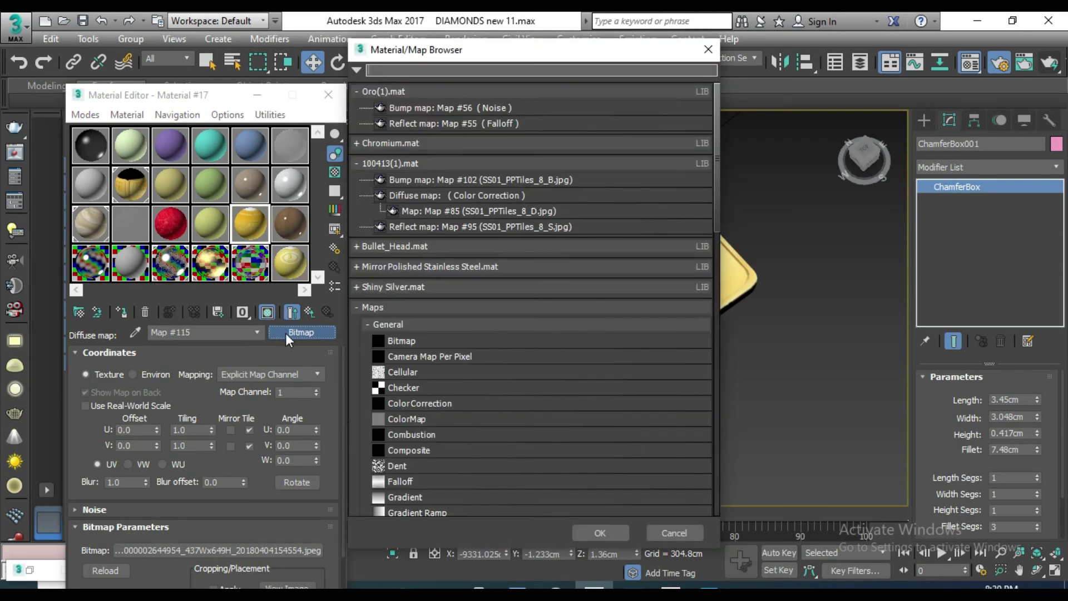
click(434, 341)
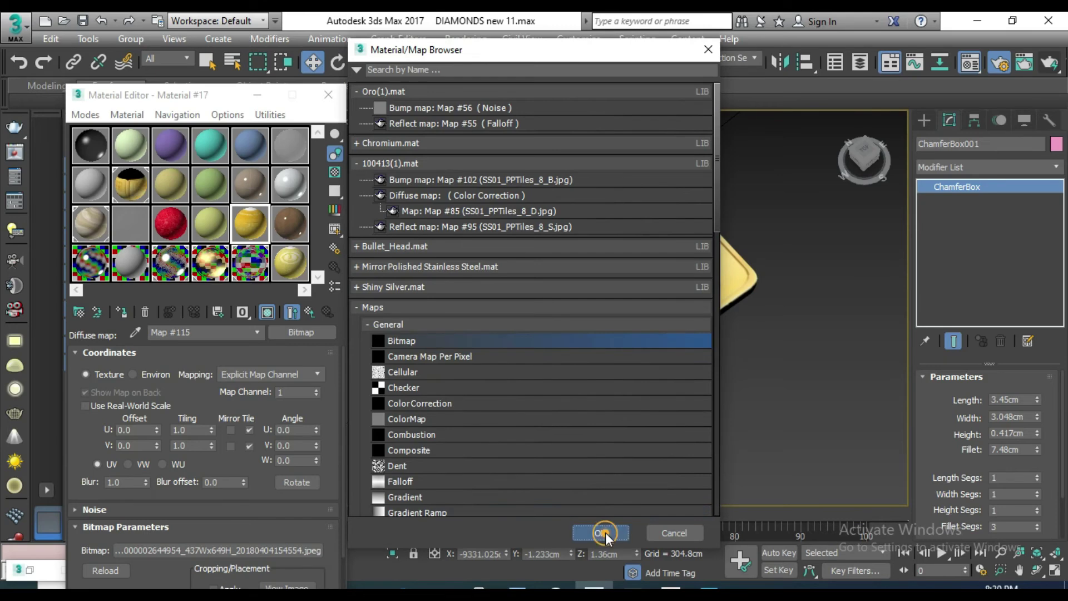
click(603, 532)
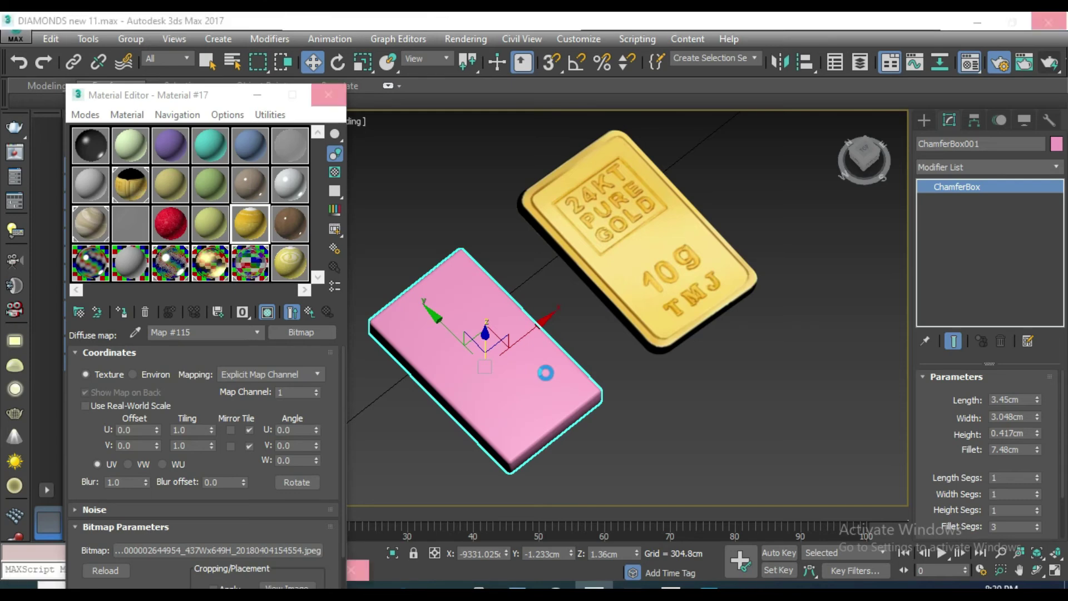
key(m)
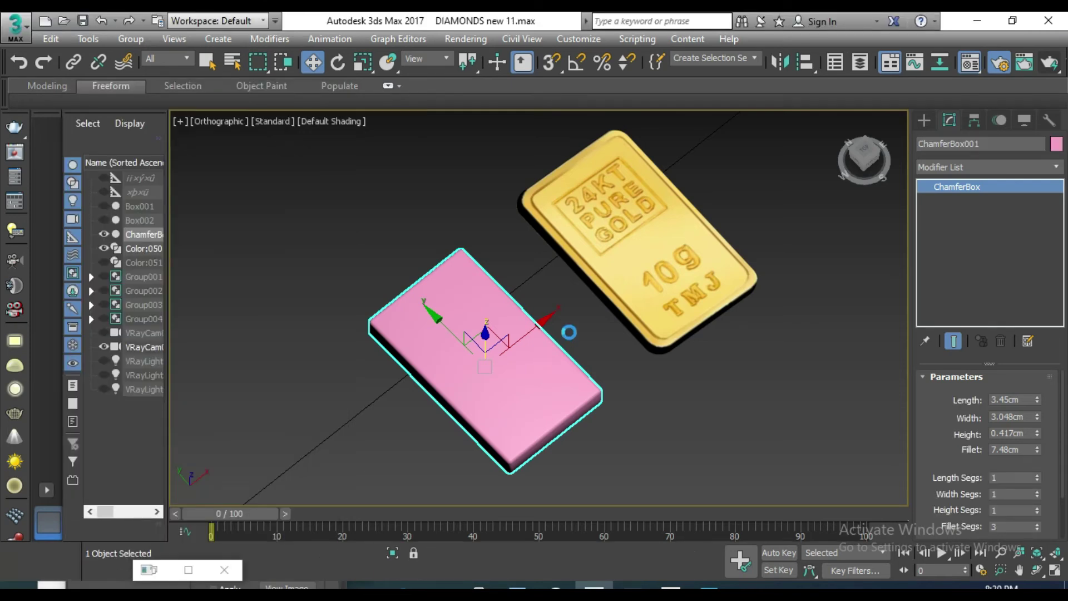
key(m)
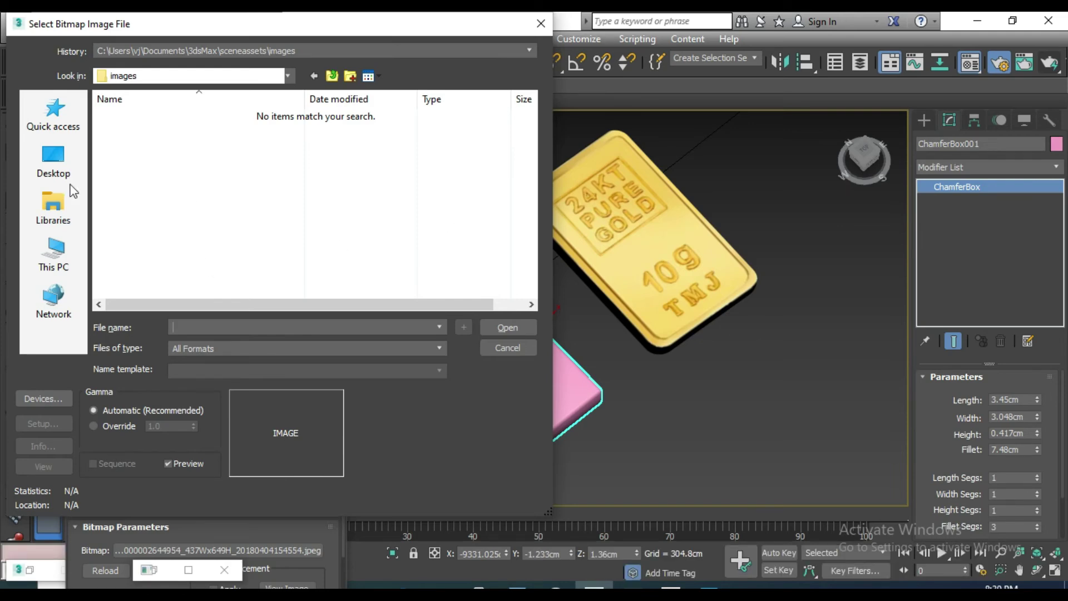
- Load 10-1.jpg from G:\vijay\You tube\Thumble as Material #17's diffuse bitmap
click(49, 166)
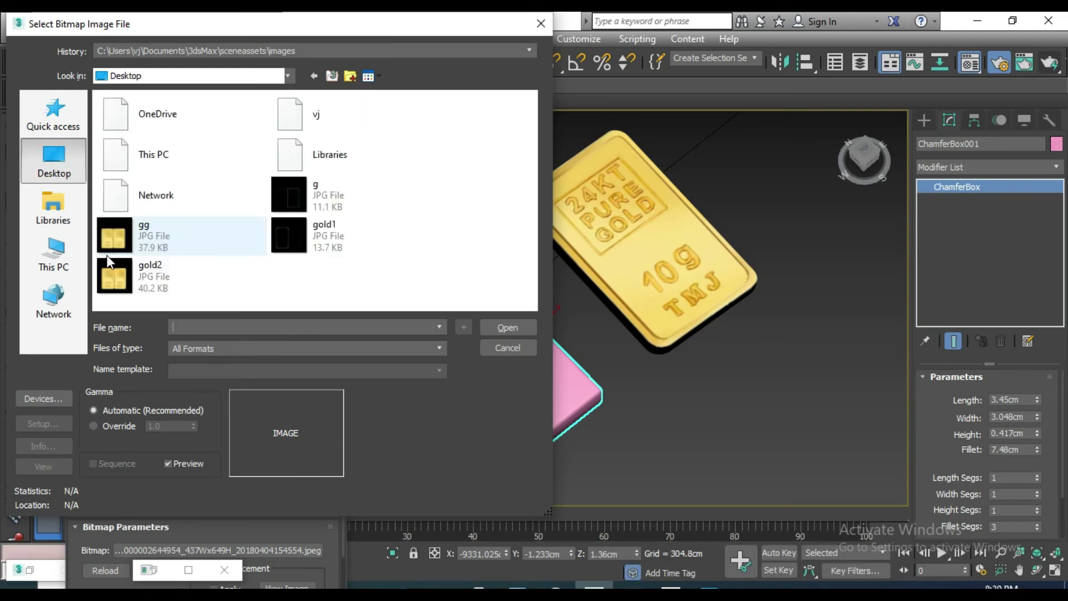
click(58, 270)
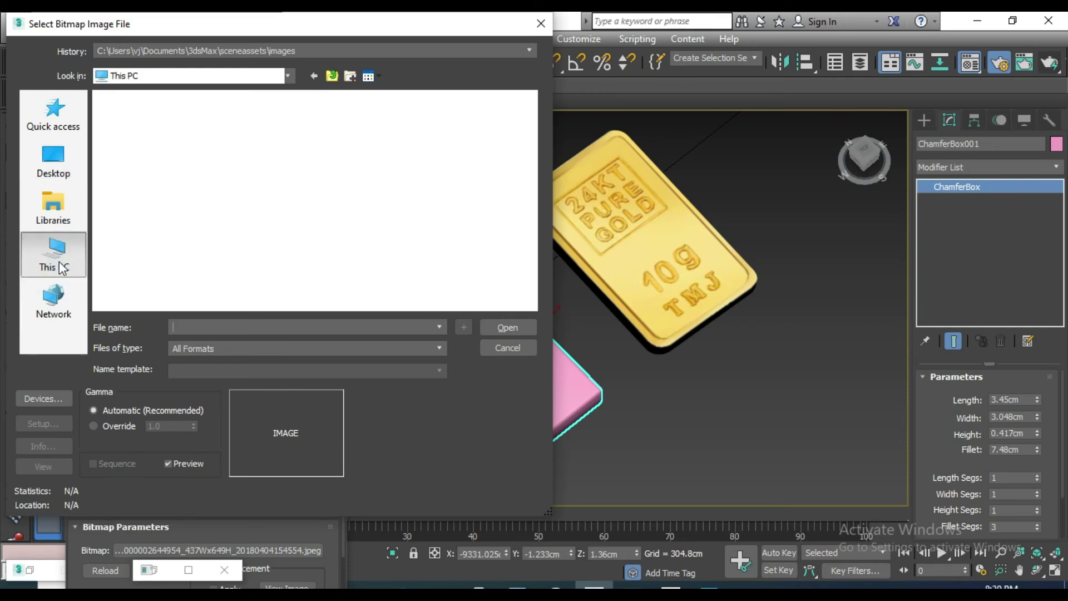
scroll(241, 255, down, 2)
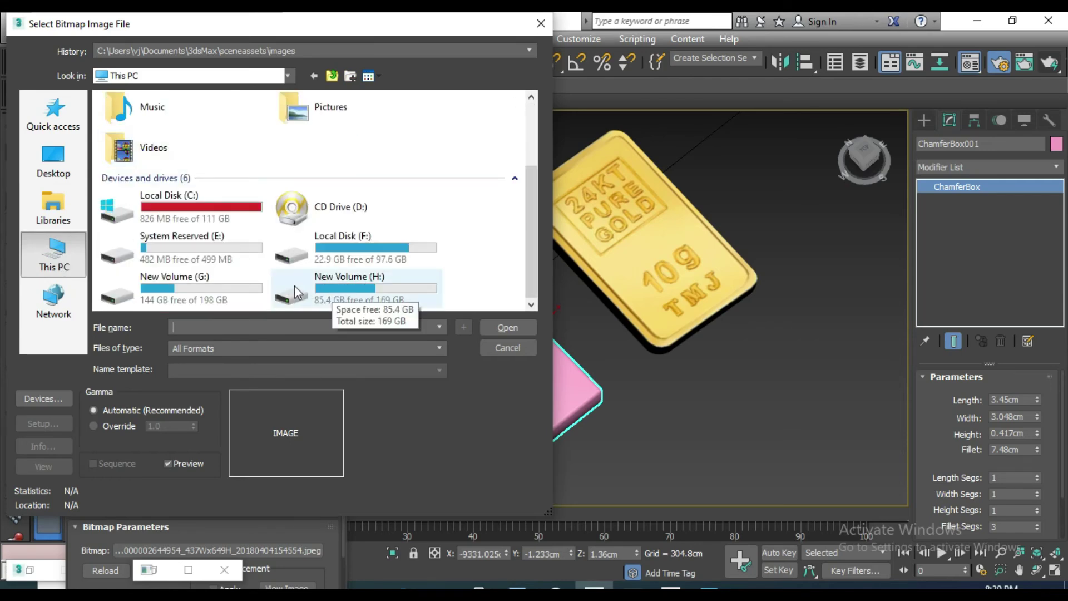
click(332, 290)
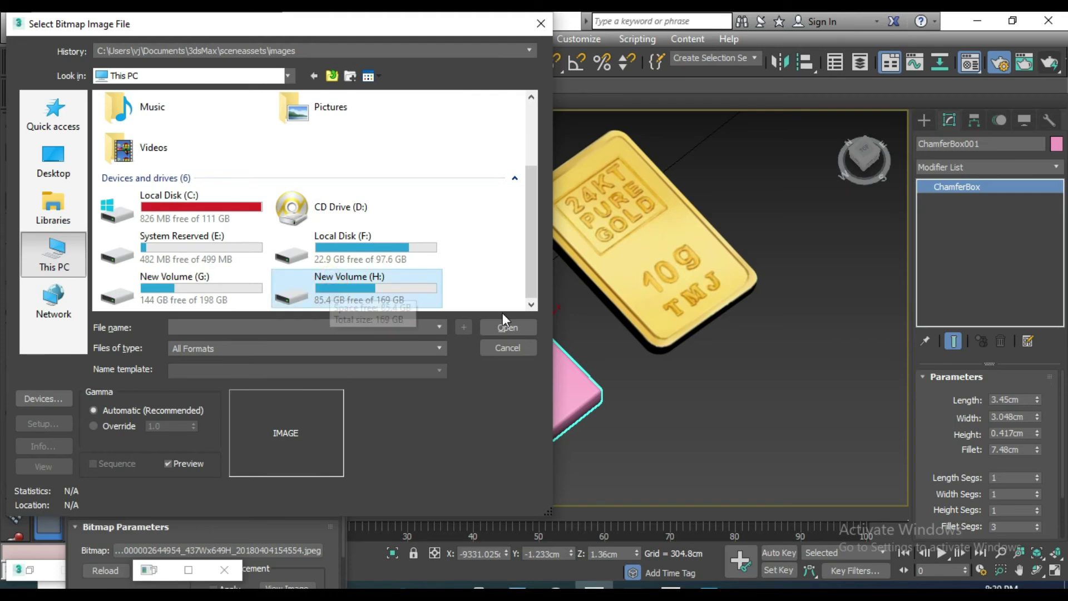
double_click(173, 293)
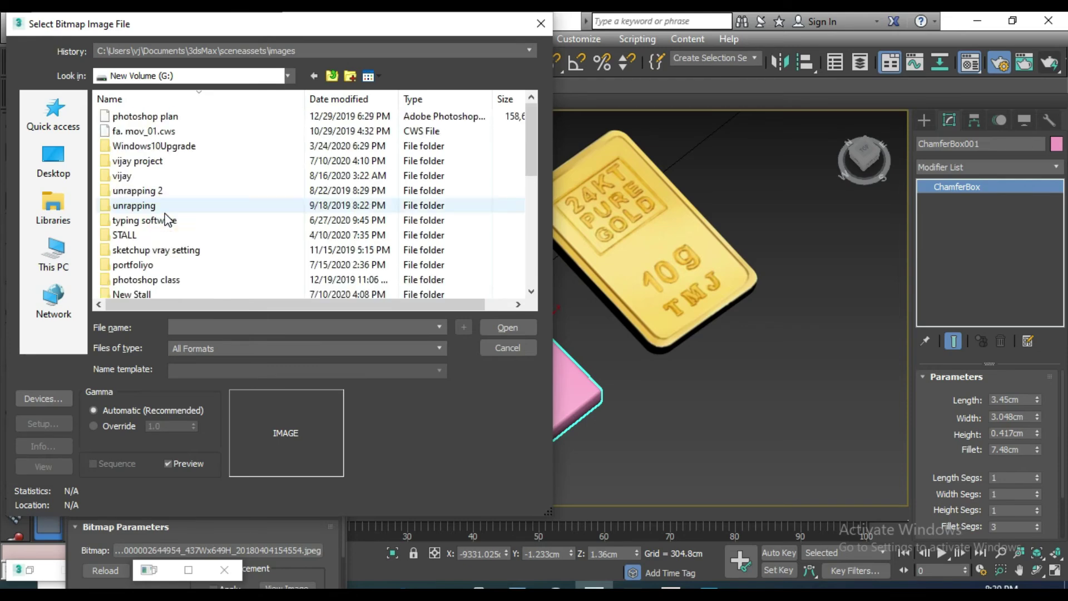
key(v)
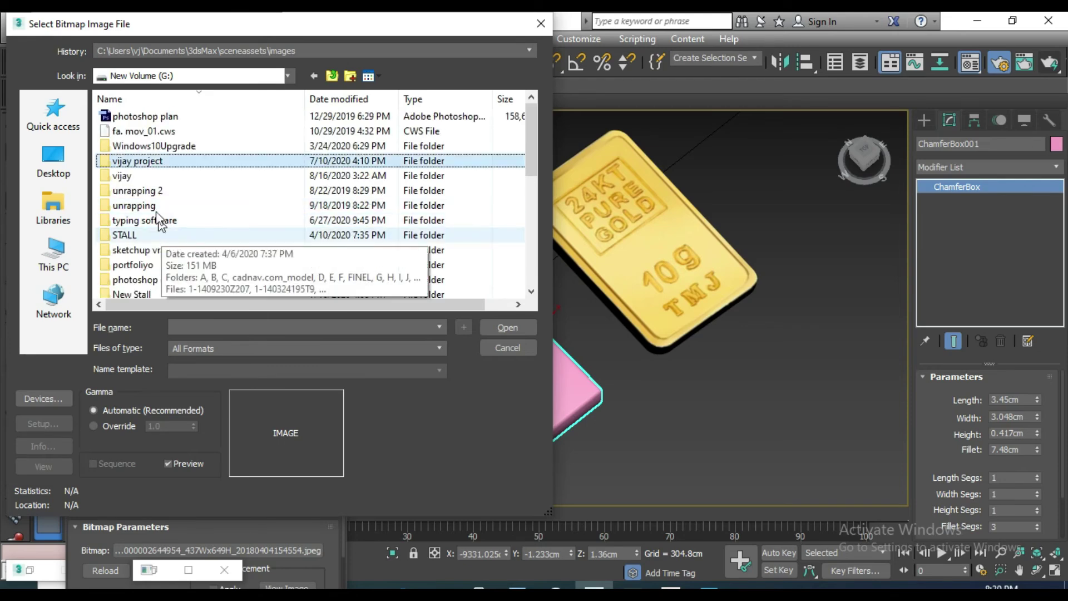
double_click(127, 176)
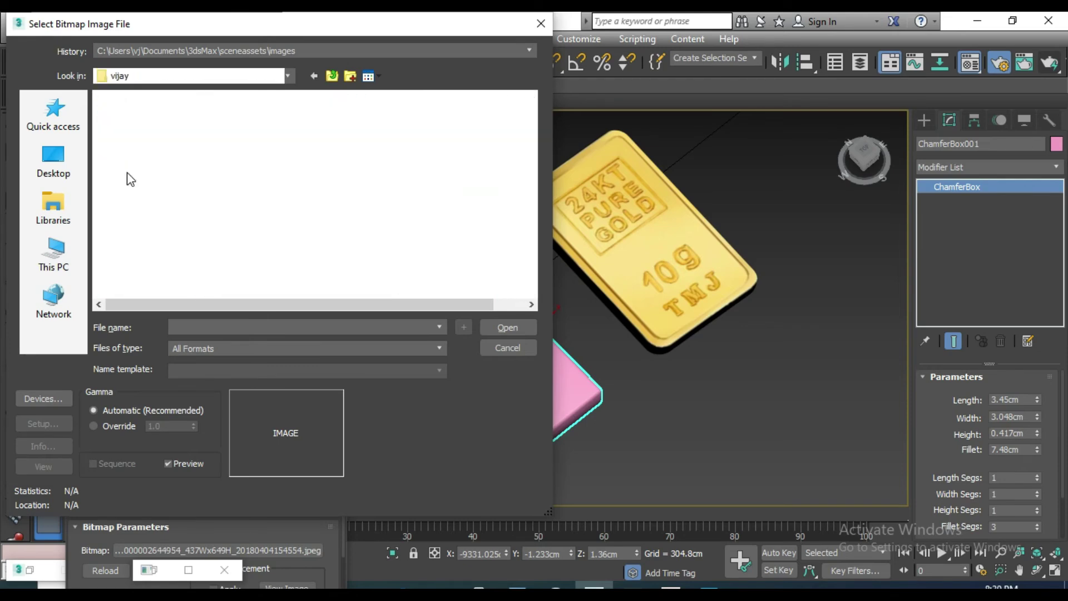
double_click(143, 117)
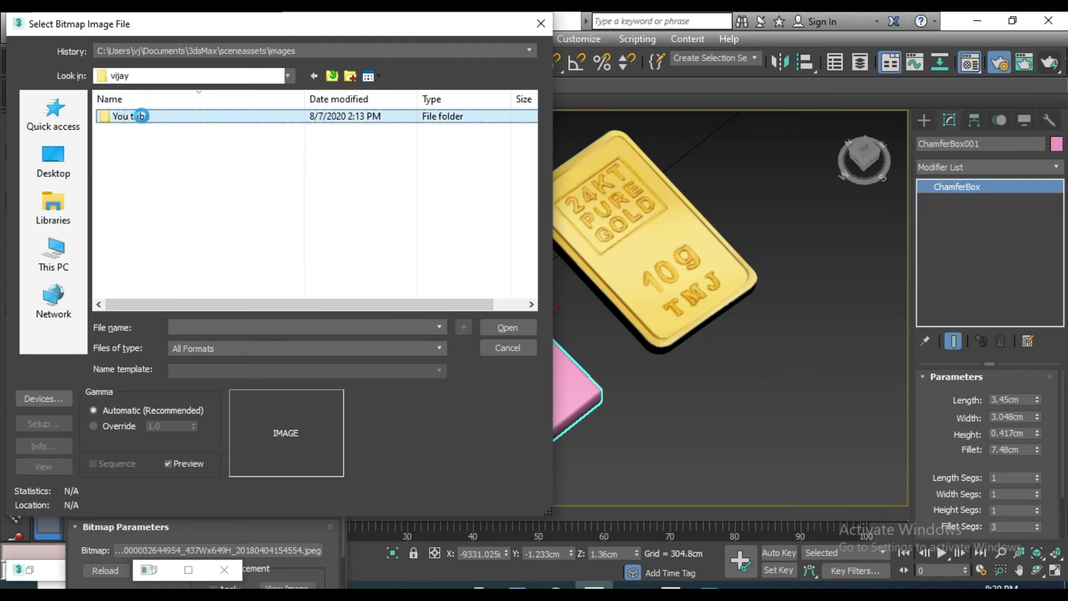
click(133, 177)
double_click(133, 177)
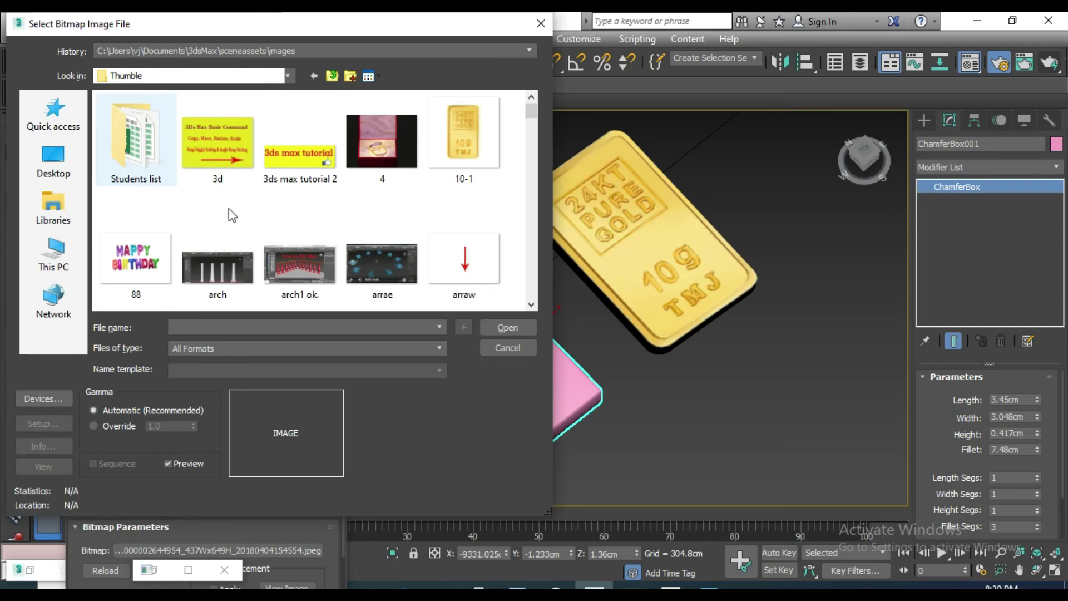
click(467, 138)
double_click(467, 138)
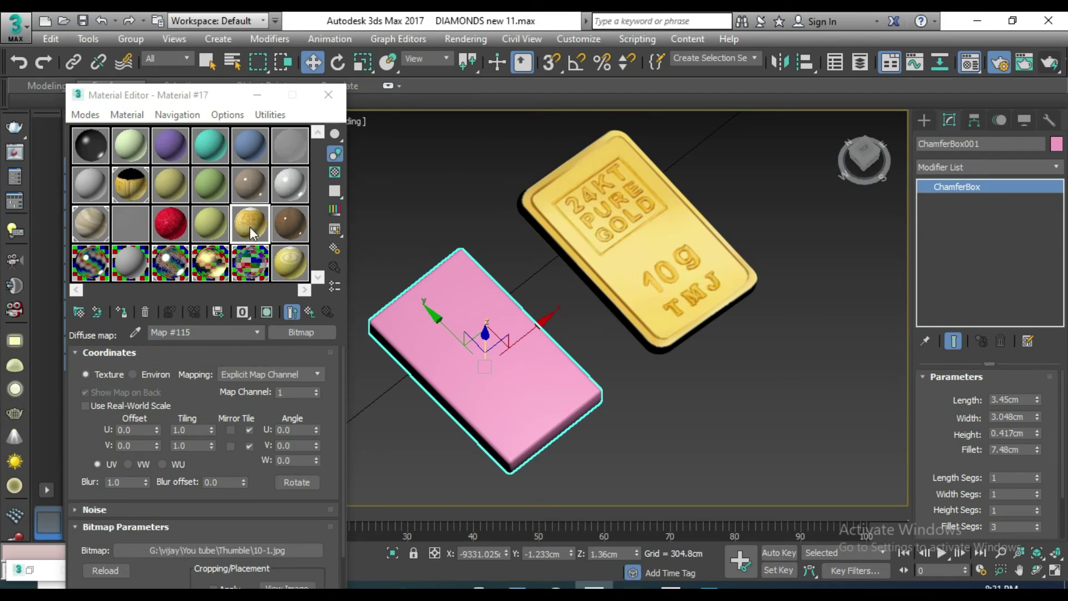
- Apply the gold bar material to ChamferBox001 and show its texture in the viewport
drag(249, 226, 470, 370)
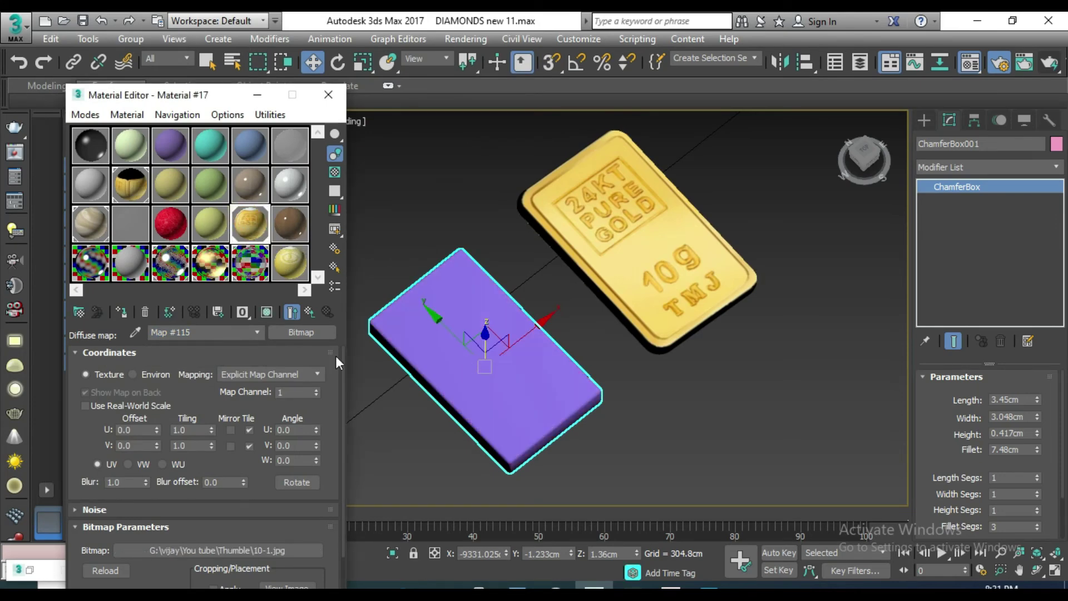
click(266, 312)
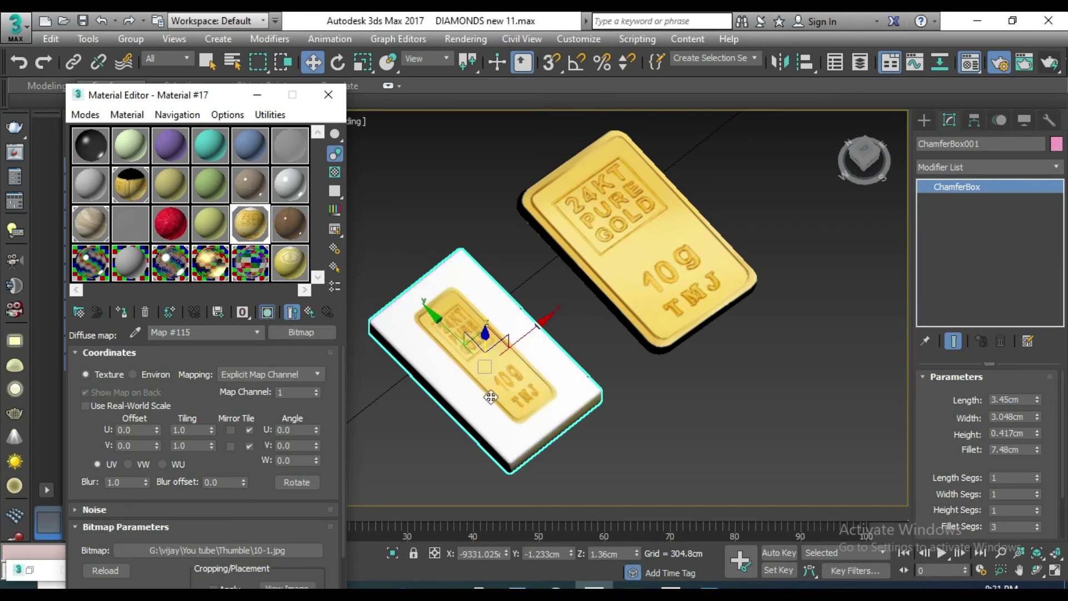
click(257, 97)
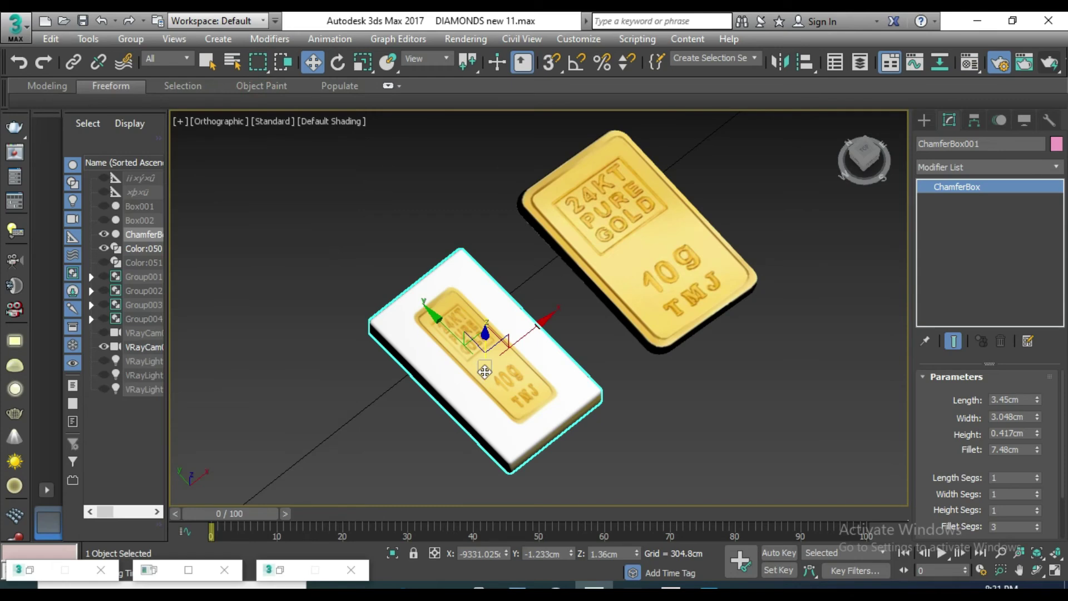
alt+middle_drag(484, 365, 454, 266)
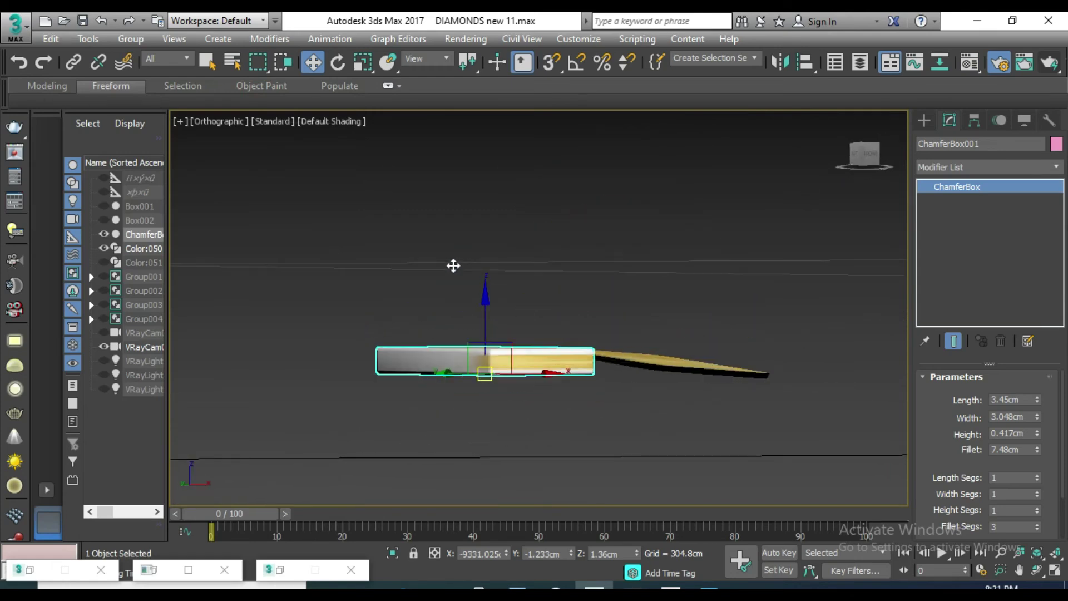
alt+middle_drag(384, 336, 494, 357)
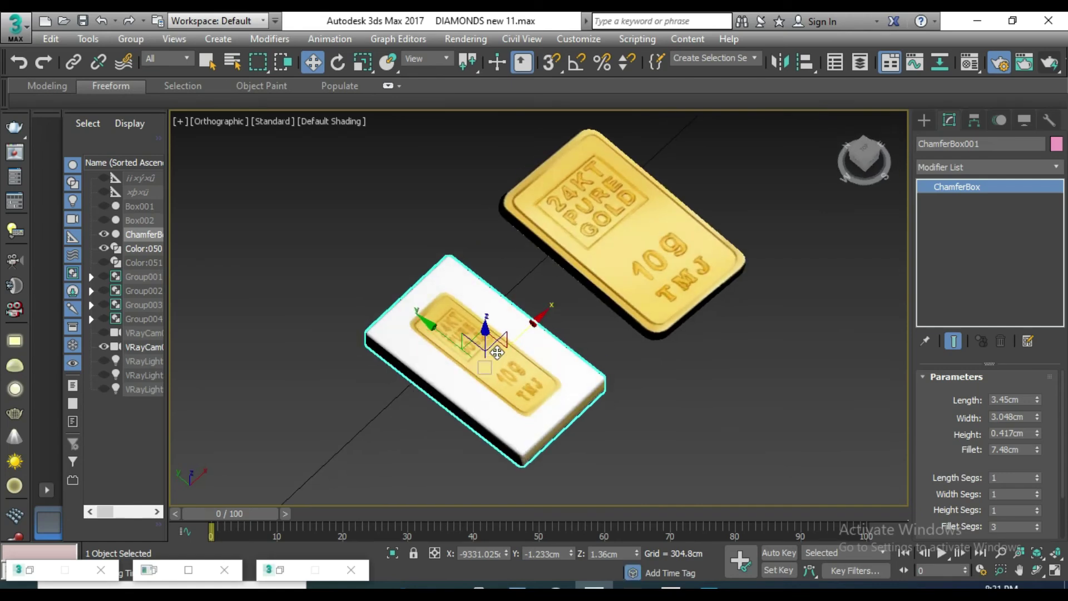
click(962, 166)
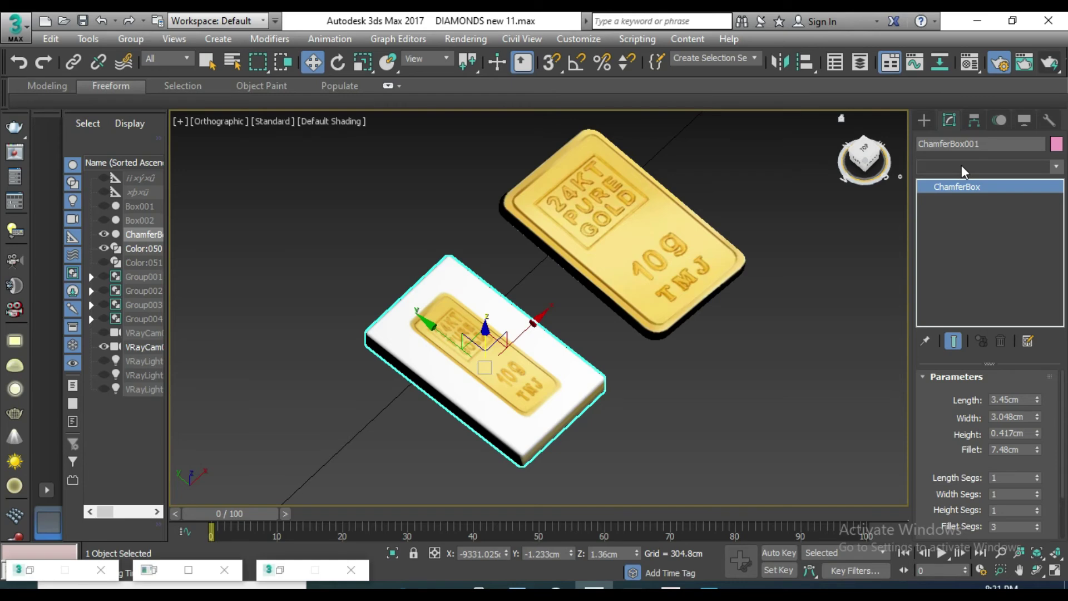
- Add a UVW Map modifier to ChamferBox001 using Box mapping
click(961, 165)
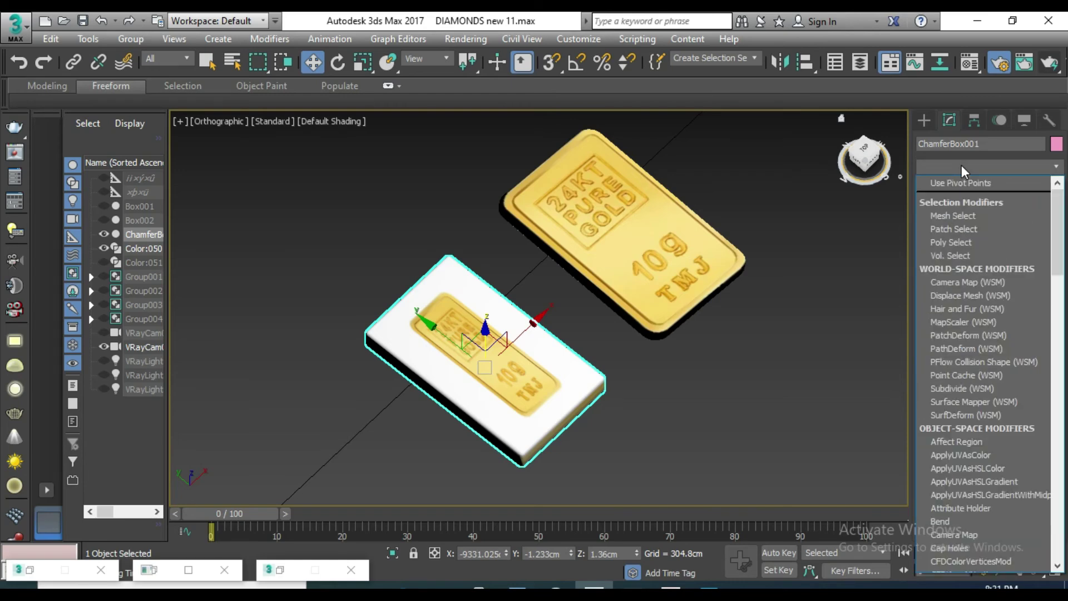
key(u)
click(968, 410)
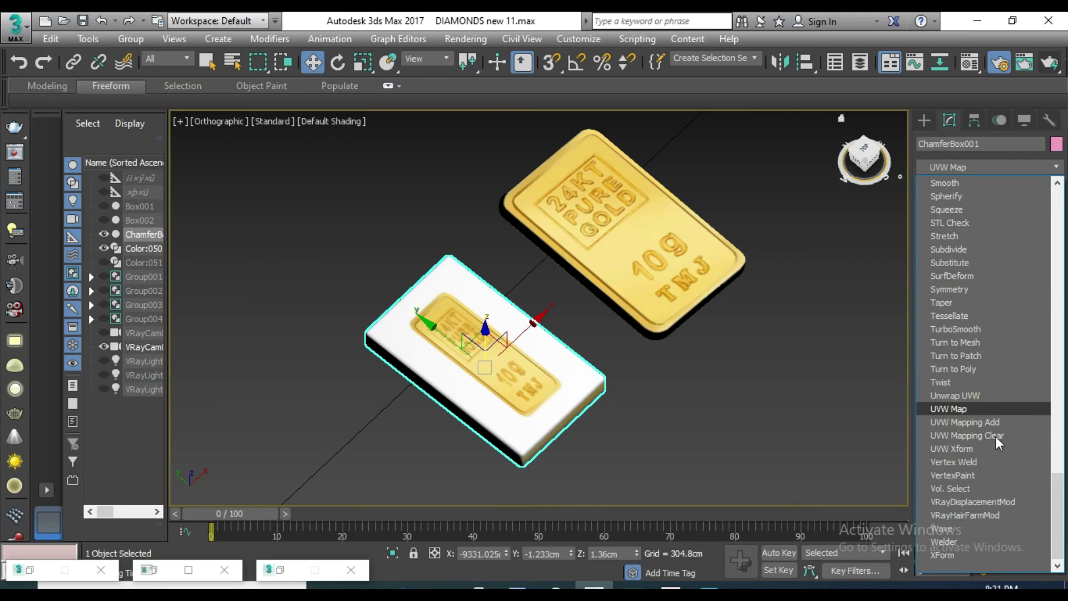
click(970, 411)
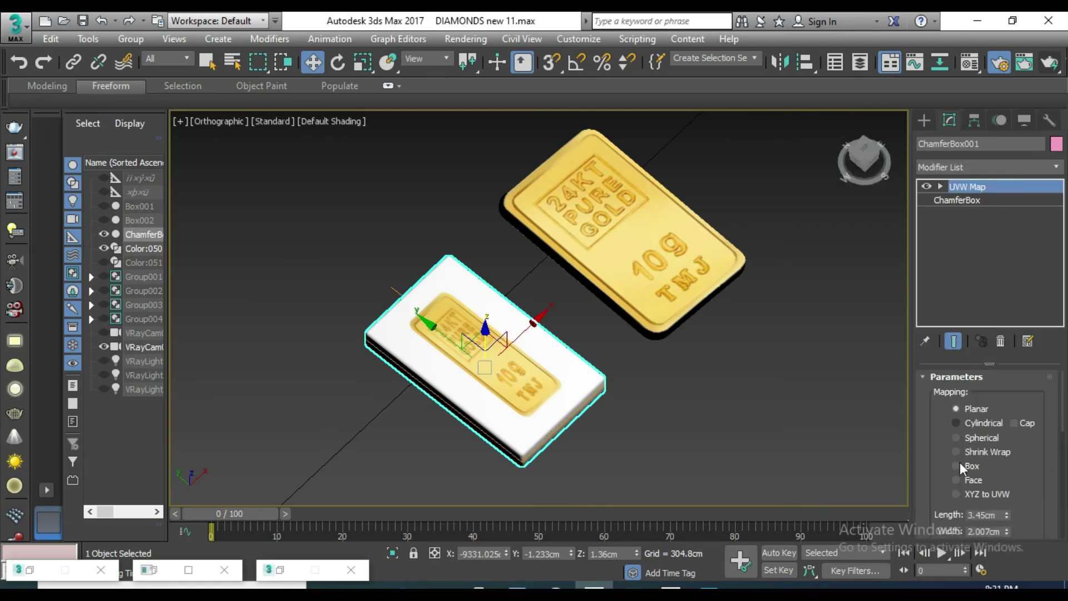
click(956, 465)
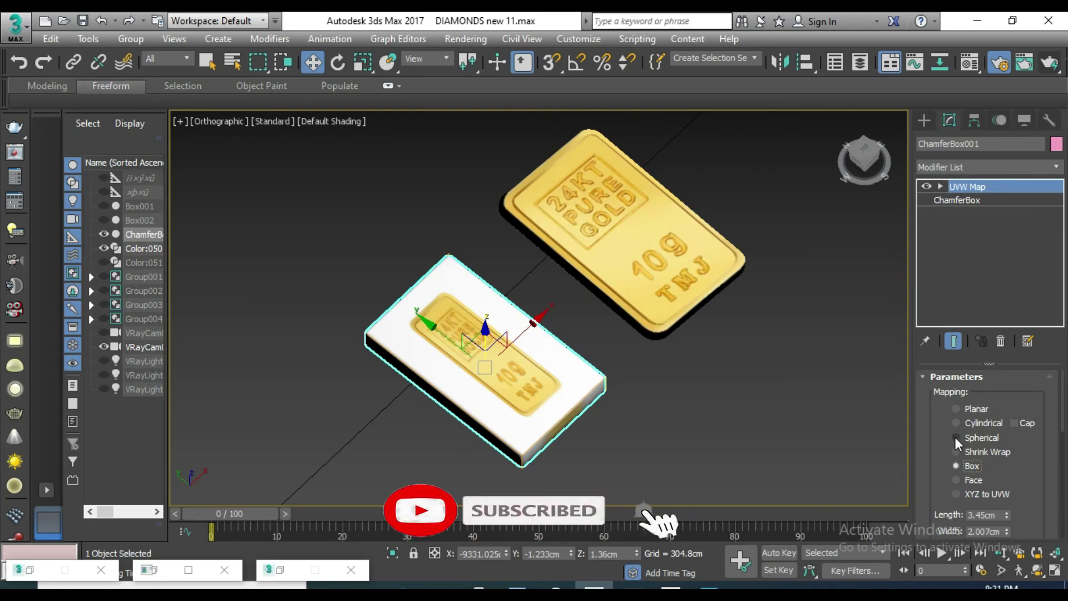
click(955, 438)
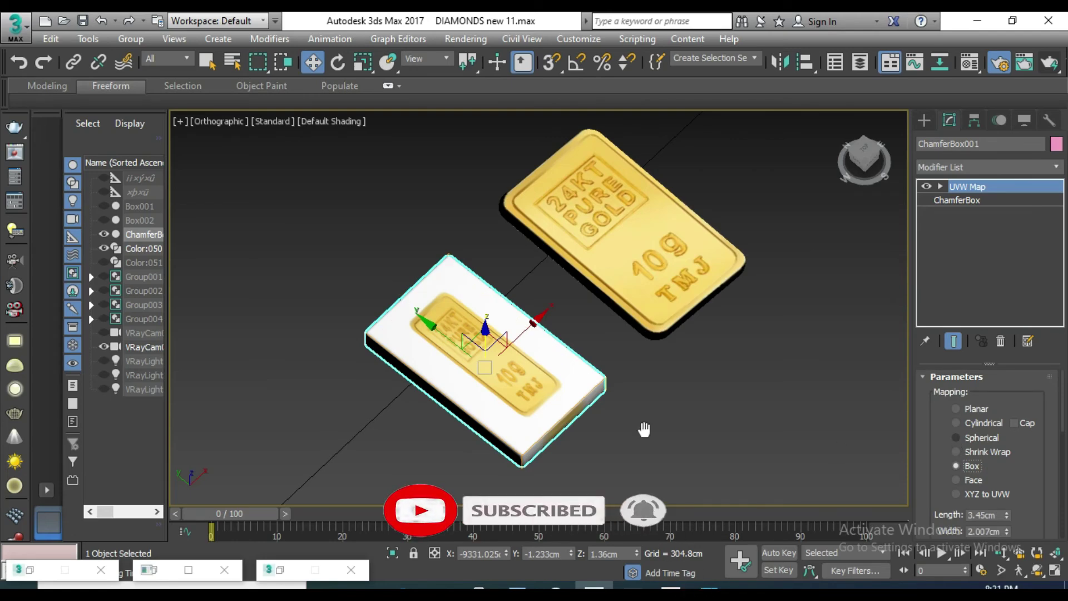
- Enlarge the Box mapping to 4.669 cm length and 4.446 cm width
drag(1006, 514, 1008, 526)
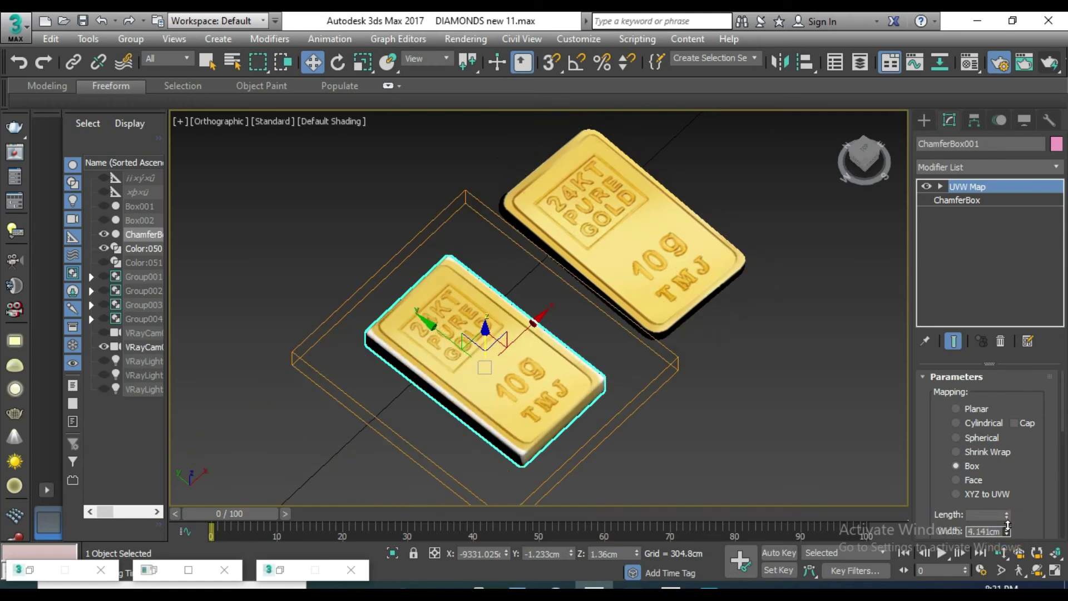
drag(1007, 517, 1007, 518)
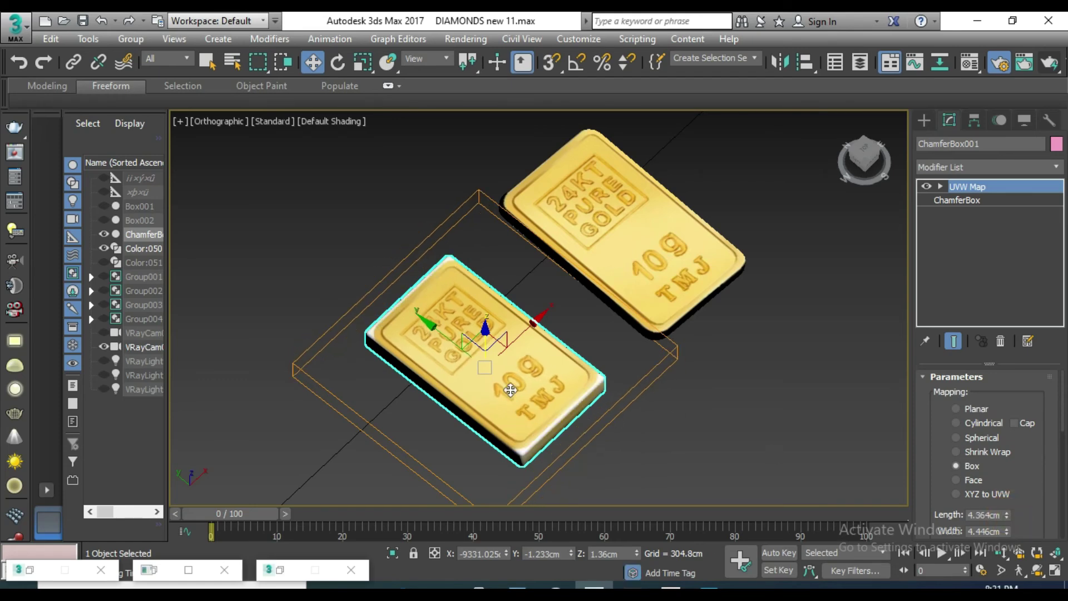
mouse_move(502, 392)
alt+middle_down()
mouse_move(542, 348)
mouse_move(546, 376)
mouse_move(652, 245)
mouse_move(608, 241)
alt+middle_up()
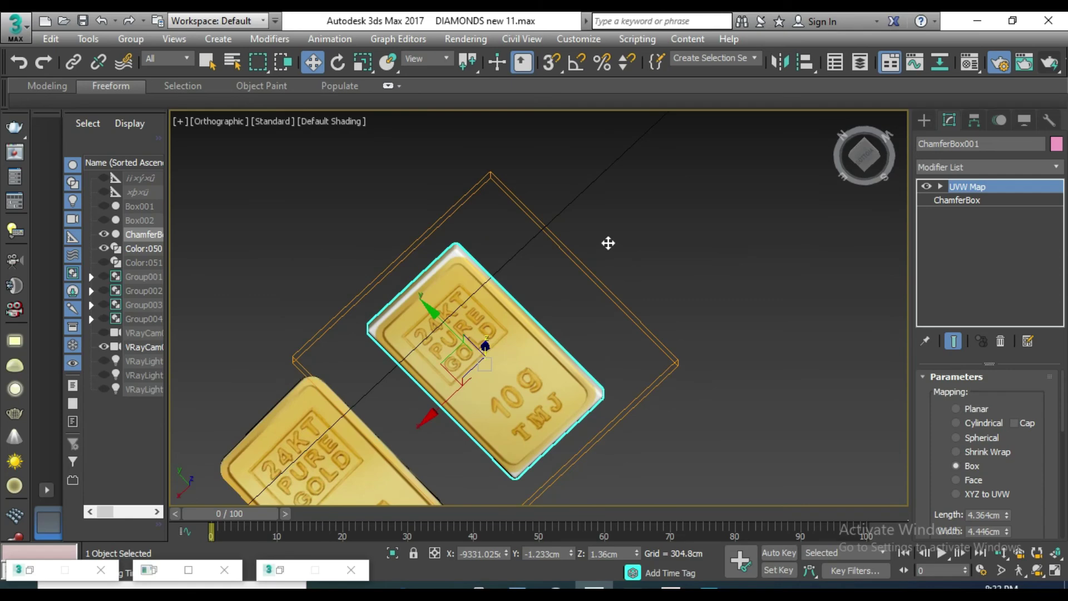
click(1006, 513)
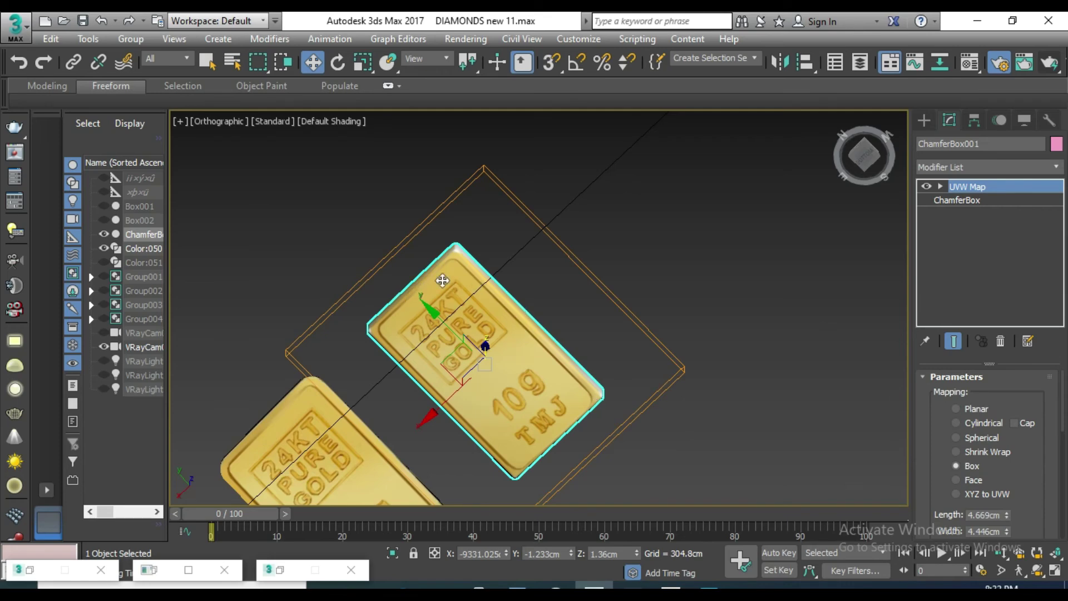
mouse_move(484, 348)
alt+middle_down()
mouse_move(434, 489)
mouse_move(312, 517)
mouse_move(290, 535)
mouse_move(518, 493)
mouse_move(542, 446)
mouse_move(511, 362)
mouse_move(418, 370)
mouse_move(370, 484)
mouse_move(417, 486)
alt+middle_up()
alt+middle_drag(508, 382, 484, 424)
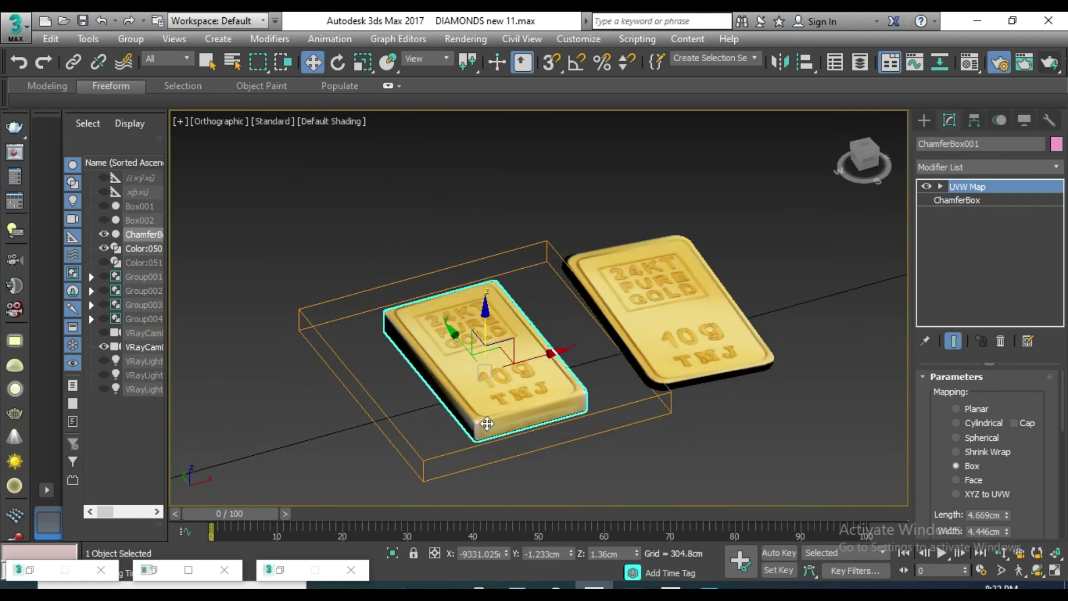
scroll(548, 386, up, 2)
middle_drag(542, 386, 505, 399)
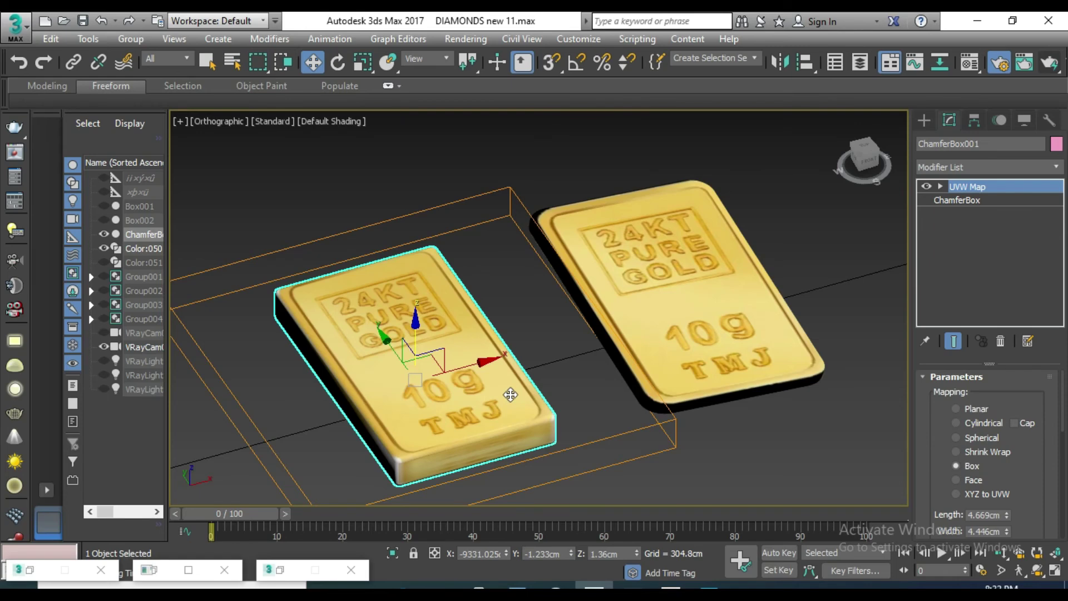
key(t)
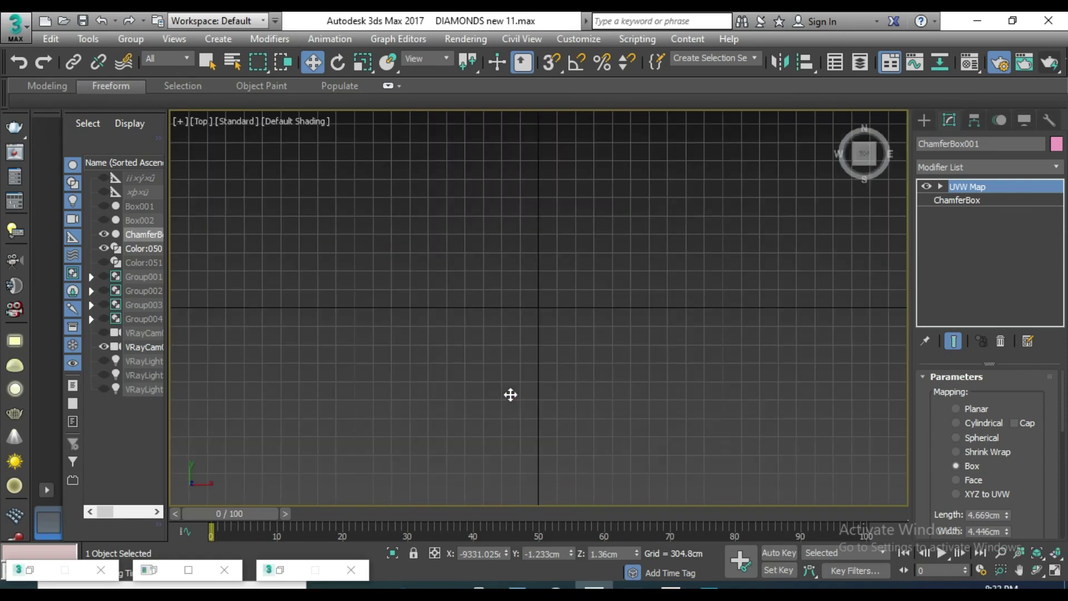
- Zoom in and delete the selected left gold bar, ChamferBox001
scroll(540, 312, up, 2)
scroll(541, 289, up, 2)
scroll(543, 292, up, 2)
scroll(551, 297, up, 1)
scroll(553, 292, up, 2)
scroll(557, 303, up, 2)
scroll(545, 334, up, 2)
scroll(529, 347, up, 3)
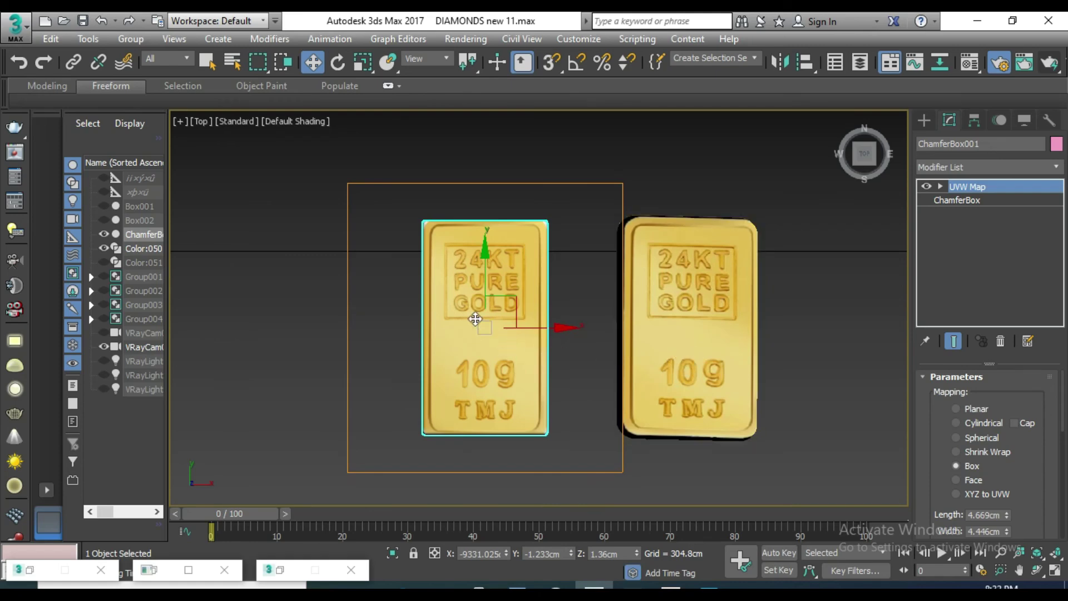
key(Delete)
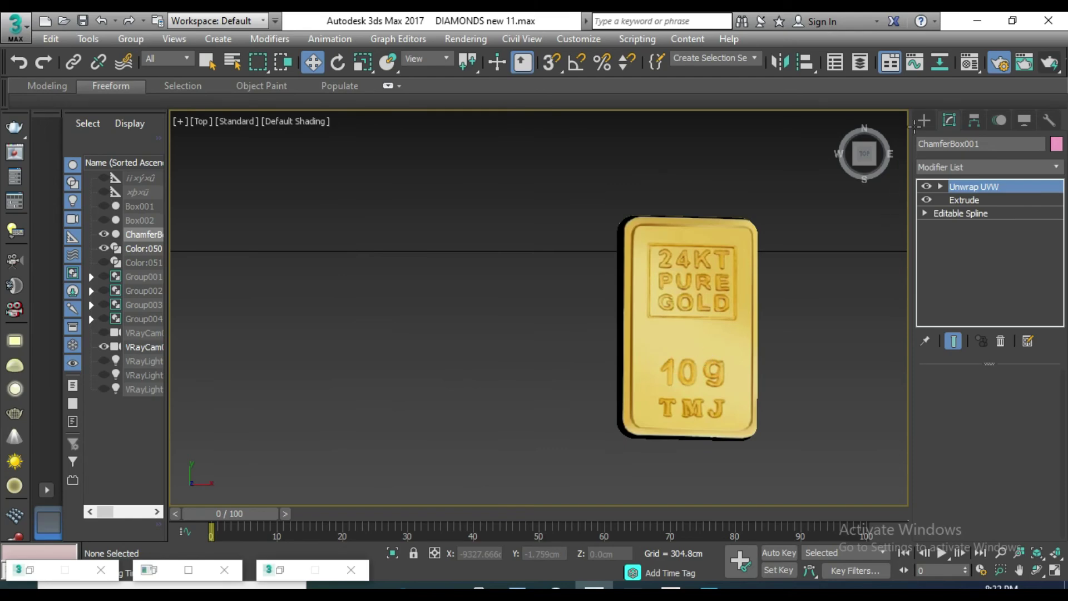
- Move the remaining Color:050 gold bar left along its X axis
click(750, 356)
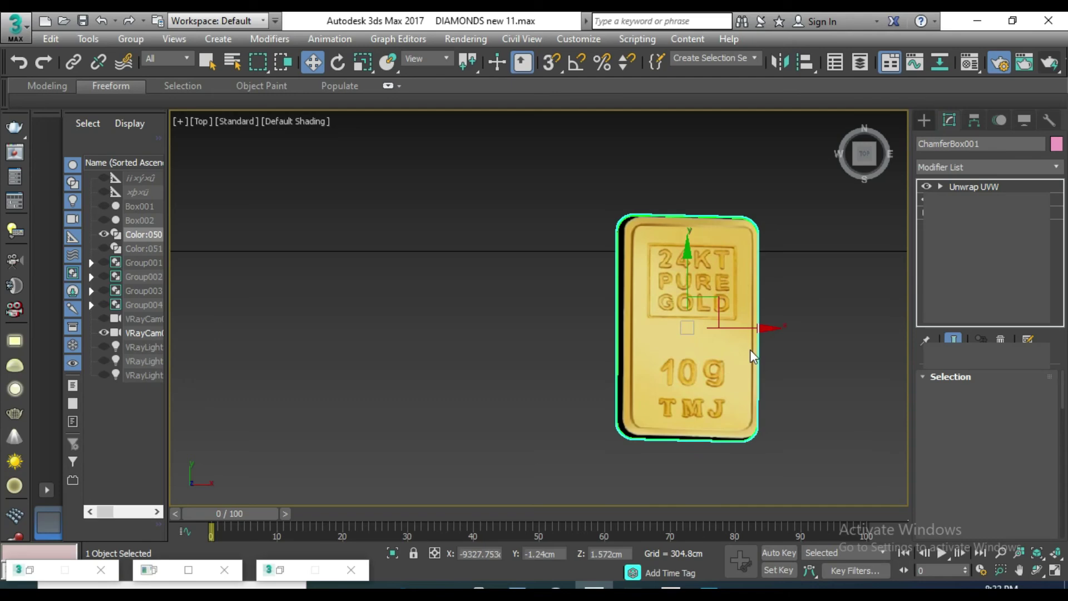
drag(751, 328, 531, 330)
right_click(595, 356)
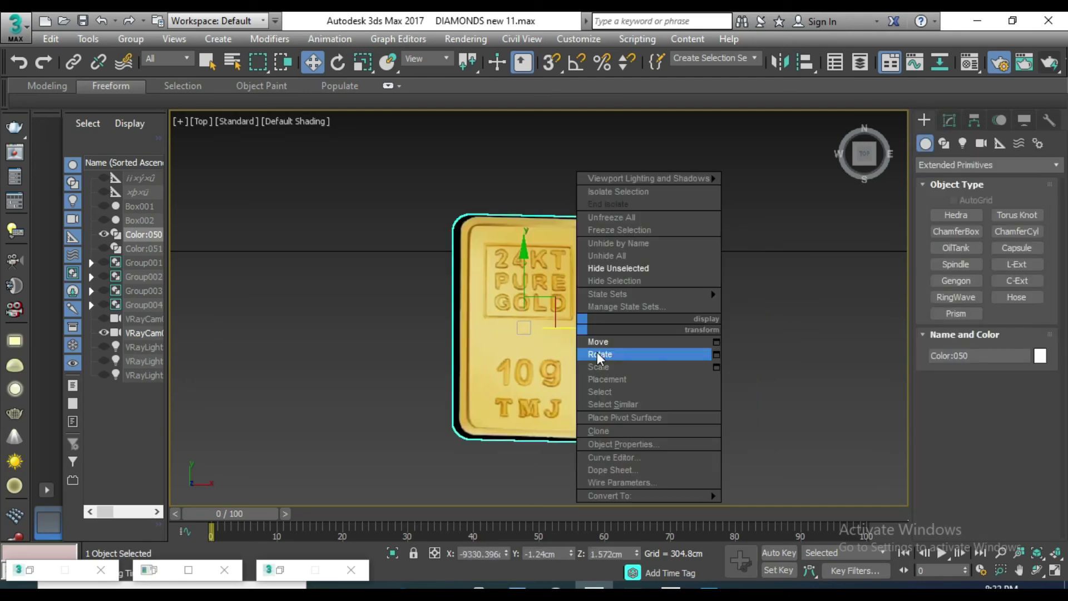
- Rotate the Color:050 bar a few degrees, checking its tilt in Perspective view
click(598, 355)
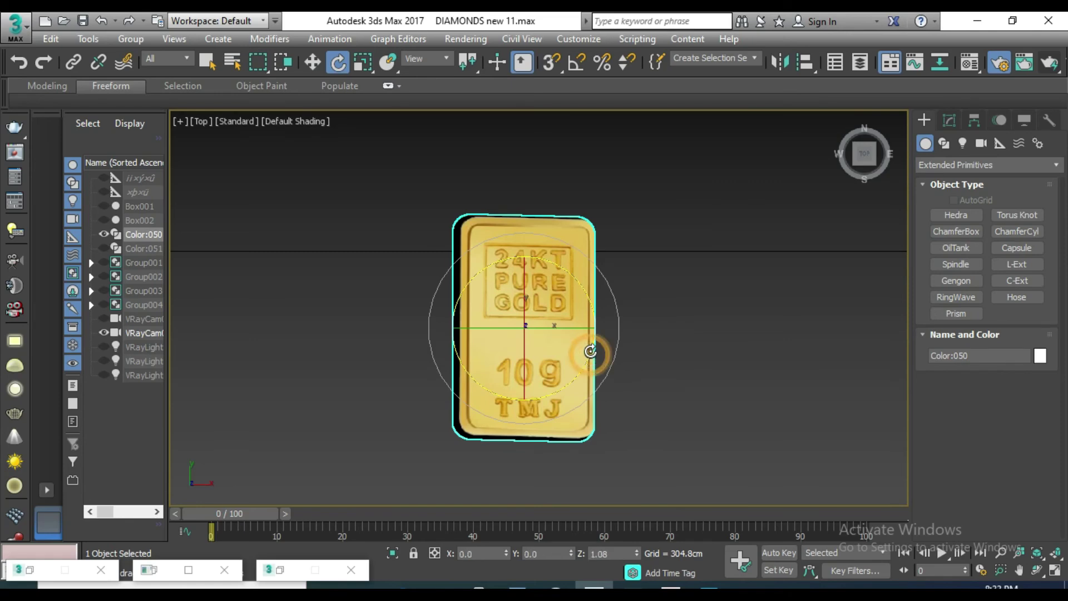
drag(591, 355, 590, 349)
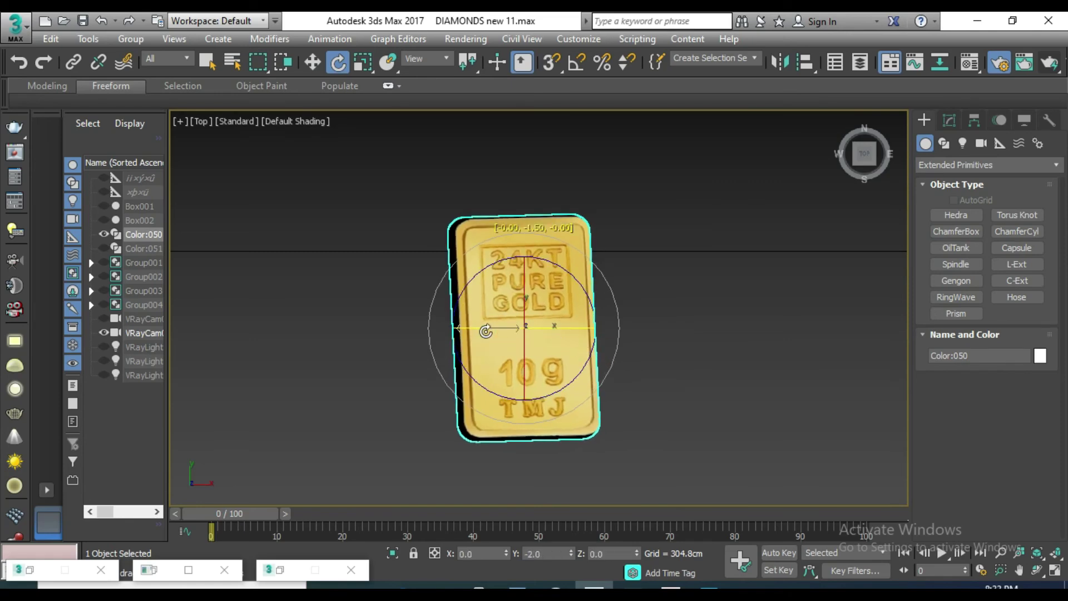
mouse_move(483, 331)
mouse_down()
mouse_move(477, 382)
mouse_move(458, 402)
mouse_up()
drag(456, 402, 573, 327)
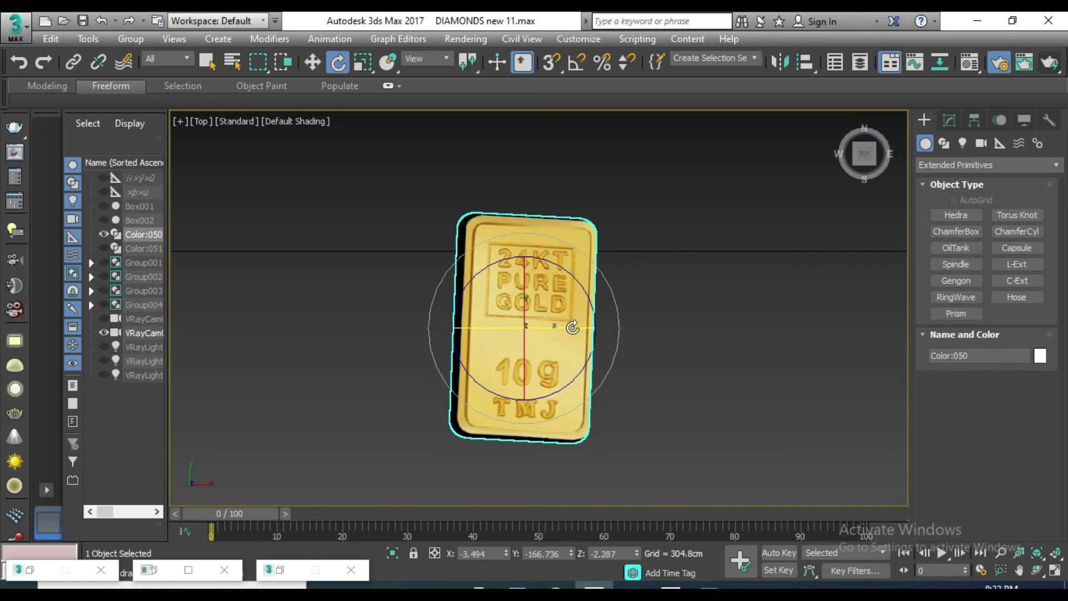
key(p)
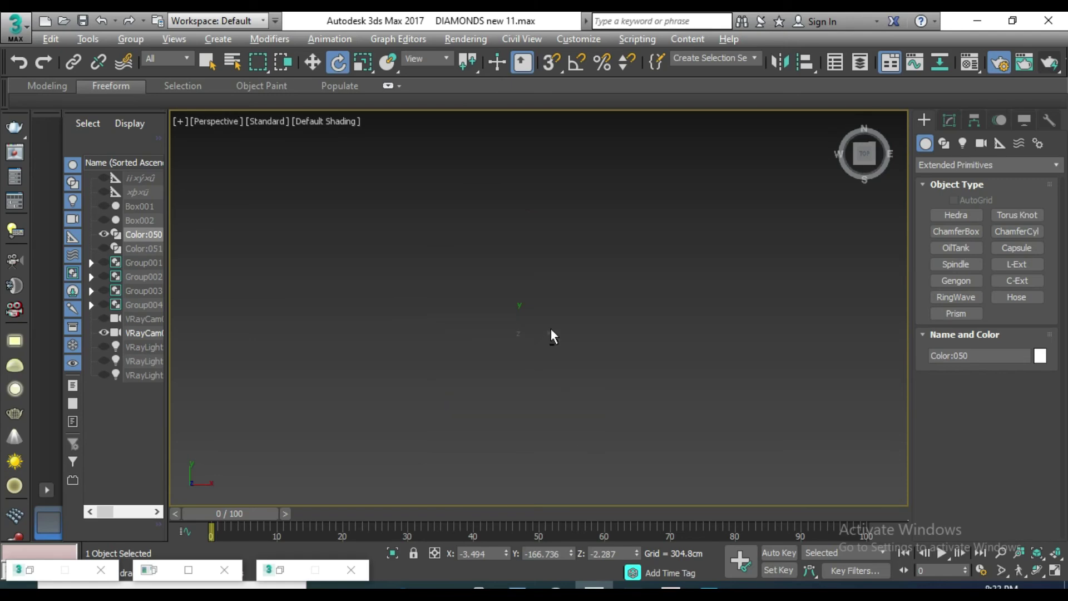
key(z)
mouse_move(551, 333)
alt+middle_down()
mouse_move(568, 263)
mouse_move(550, 272)
alt+middle_up()
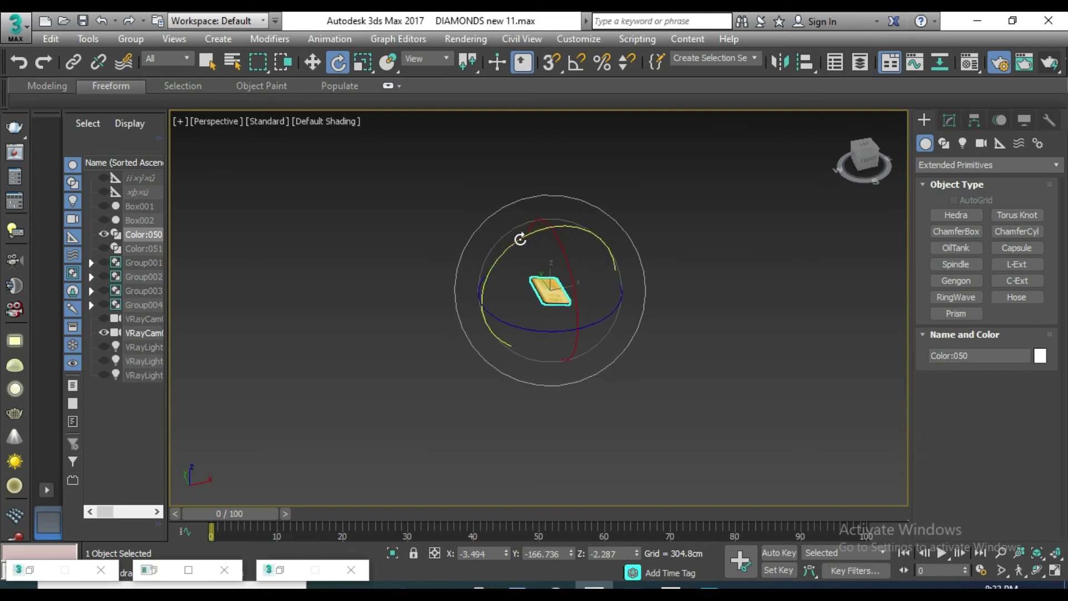
drag(520, 238, 517, 240)
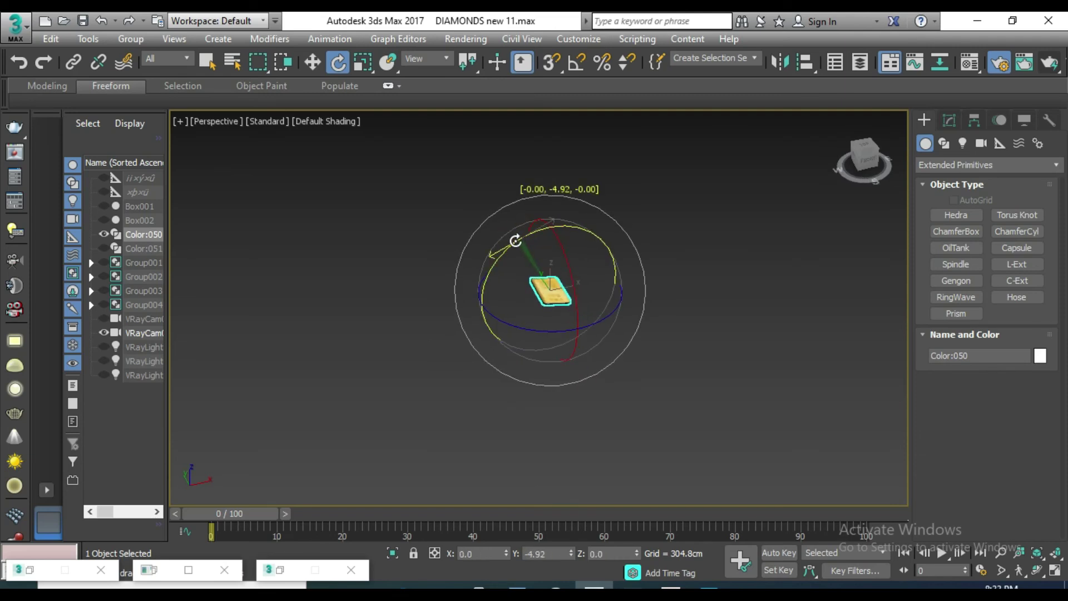
- Refine the bar's gentle tilt around its Y axis in Top view
key(t)
key(z)
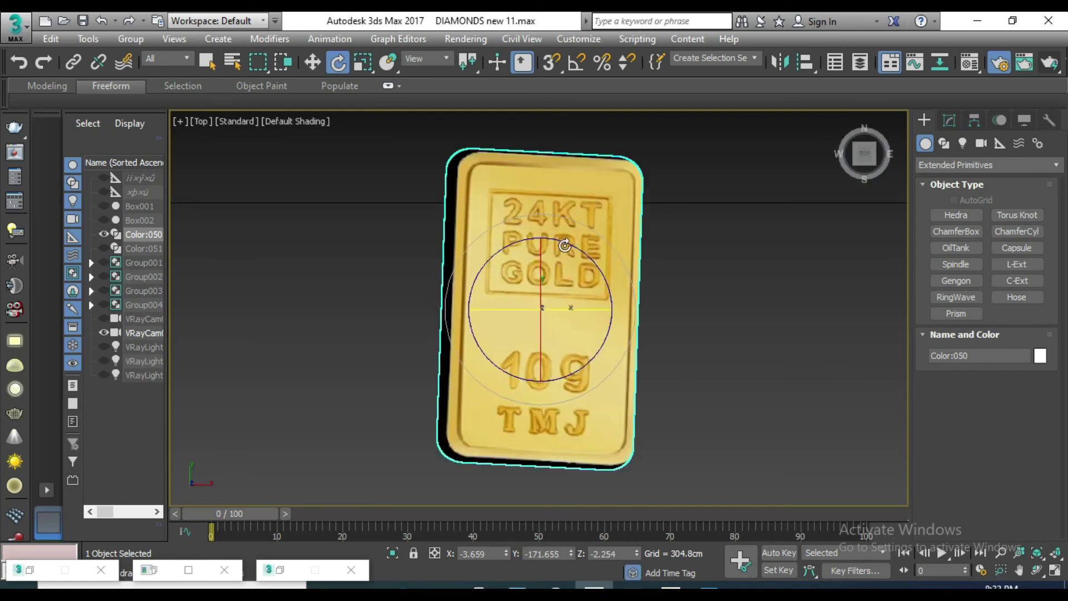
mouse_move(565, 246)
mouse_down()
mouse_move(499, 312)
mouse_move(509, 310)
mouse_up()
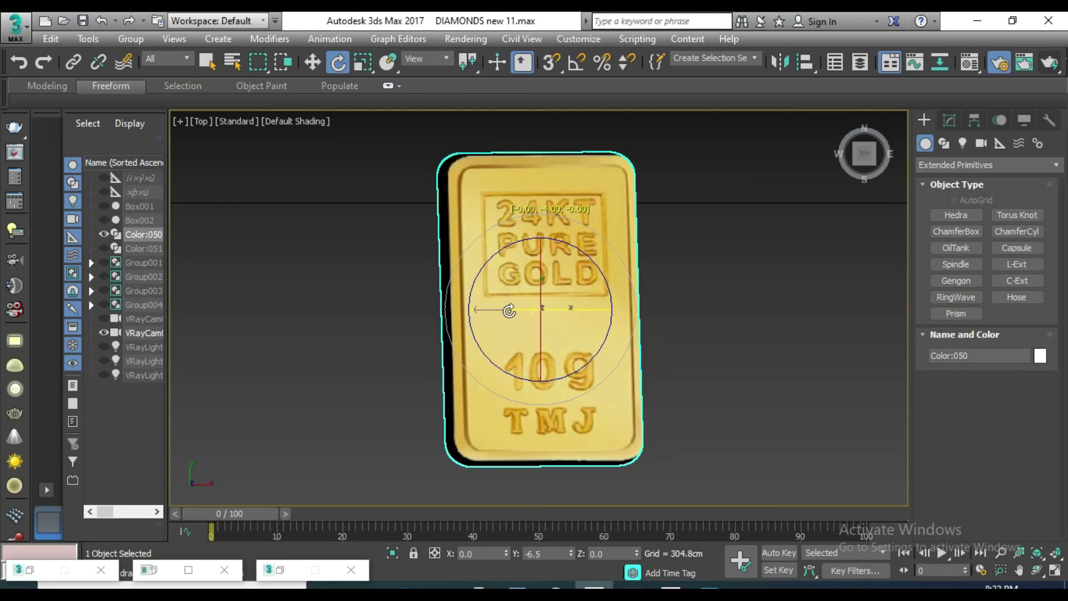
drag(509, 310, 528, 309)
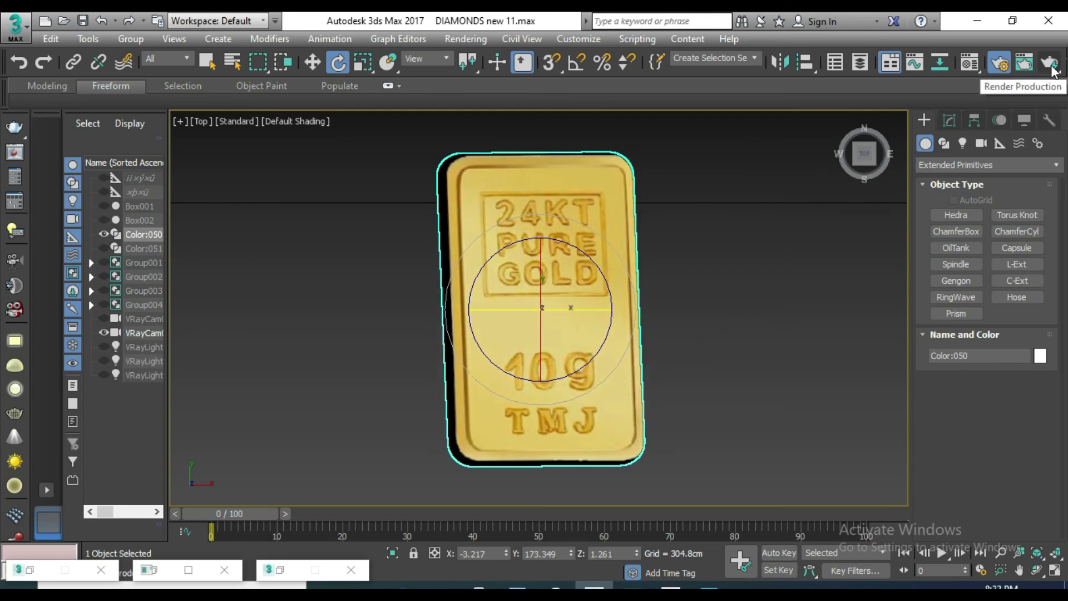
- Run a production render of the angled gold bar scene
click(1051, 64)
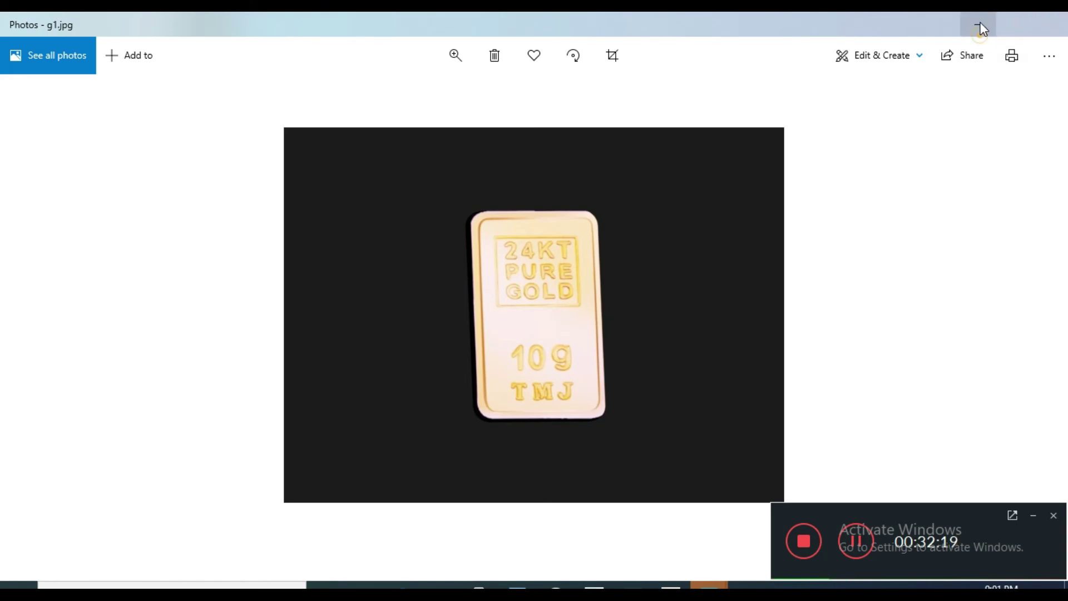
- Minimize the Photos window showing g1.jpg
click(980, 27)
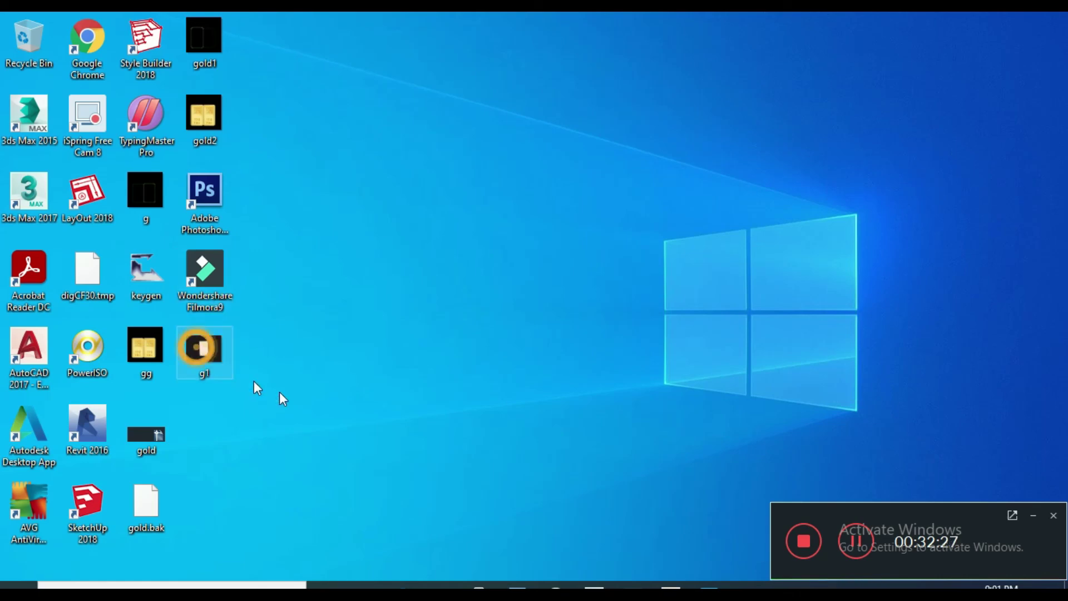
- Drag the g1 render from the desktop into Photoshop CS6 to open it
drag(284, 398, 553, 583)
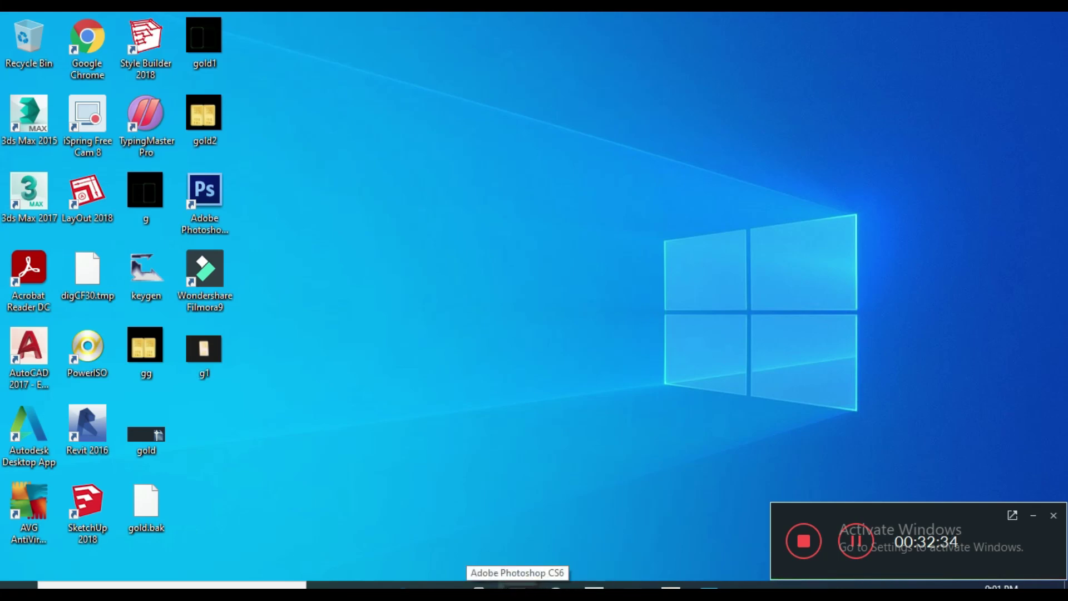
drag(201, 363, 520, 581)
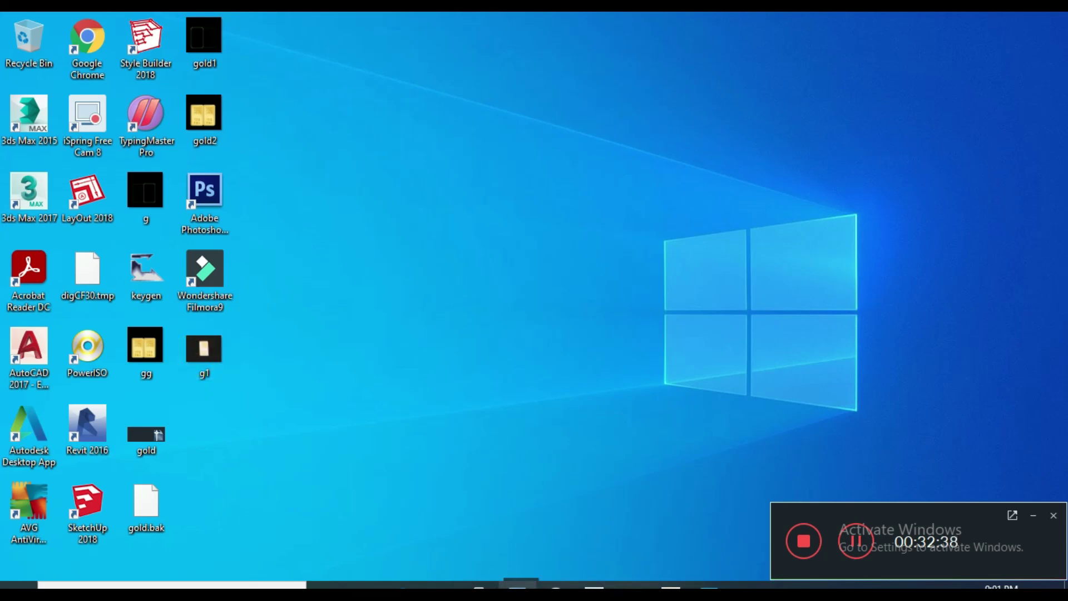
mouse_move(520, 582)
mouse_down()
mouse_move(523, 523)
mouse_move(521, 582)
mouse_up()
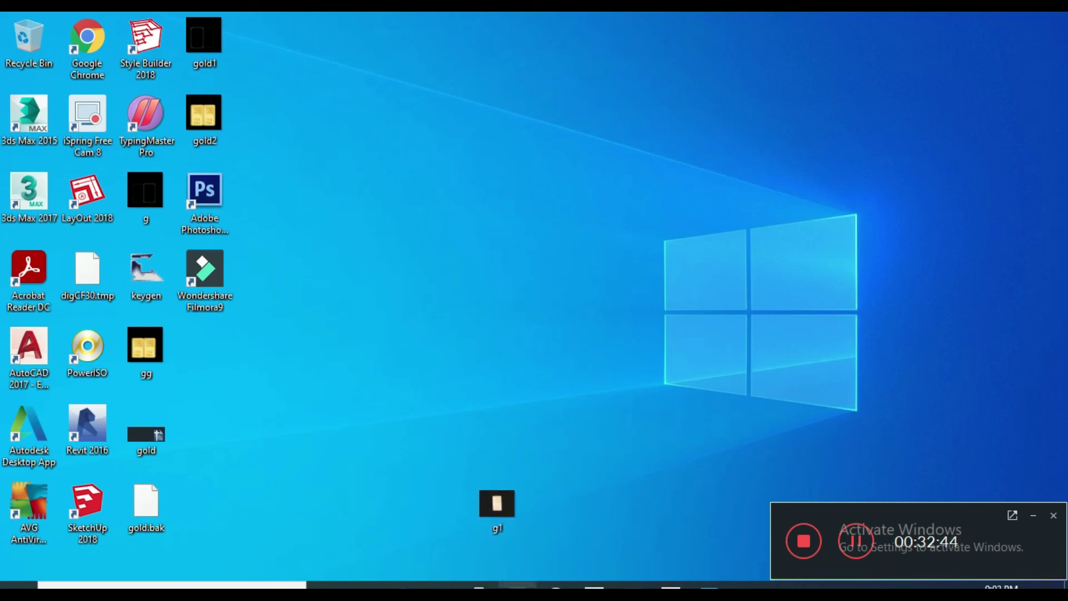
right_click(517, 585)
drag(509, 563, 682, 373)
click(1036, 514)
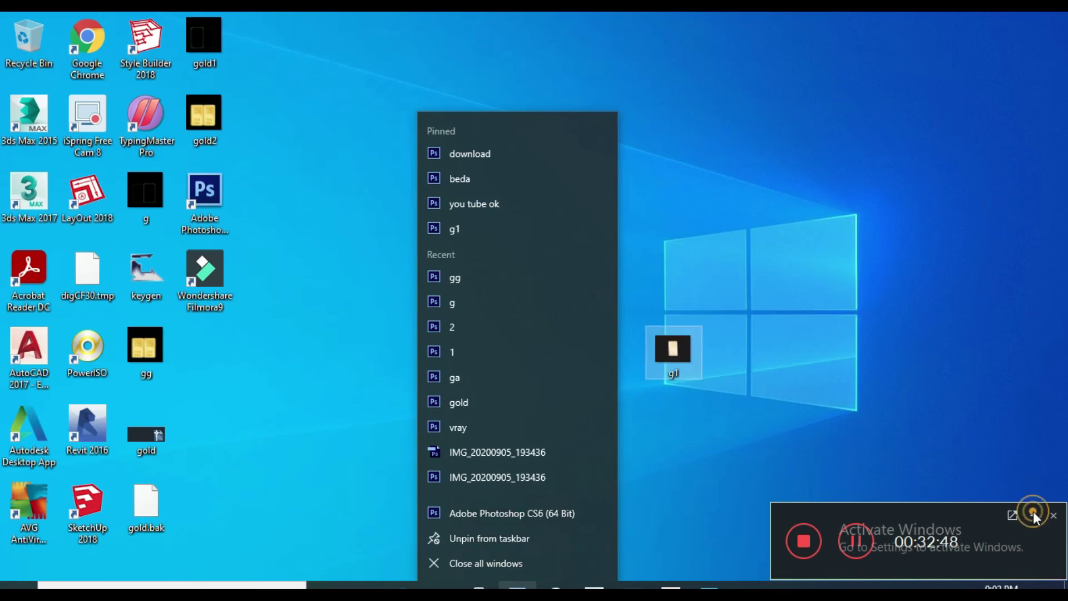
click(811, 438)
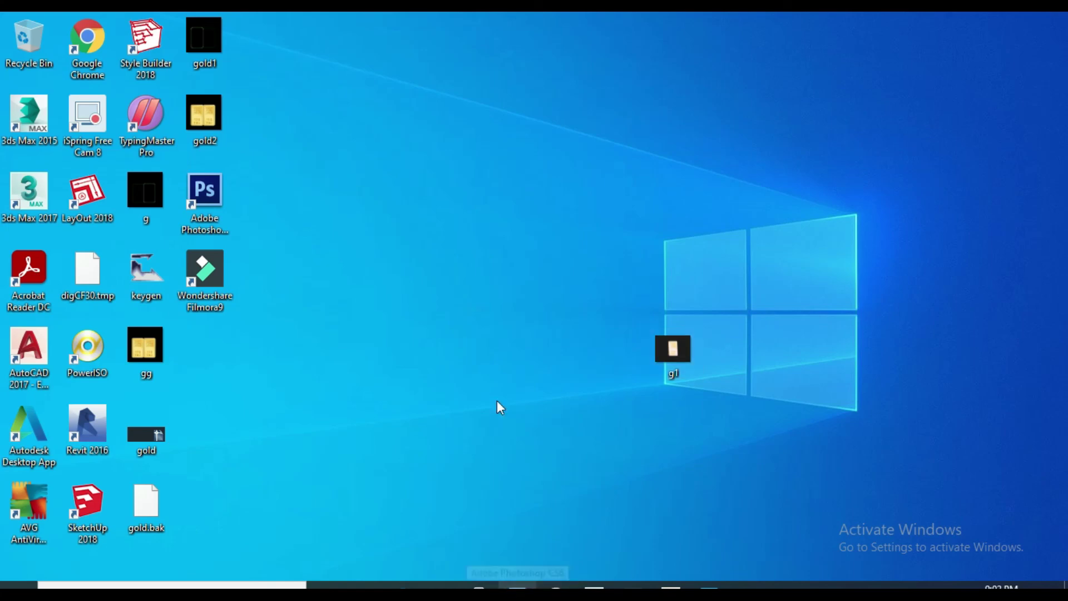
drag(518, 585, 497, 426)
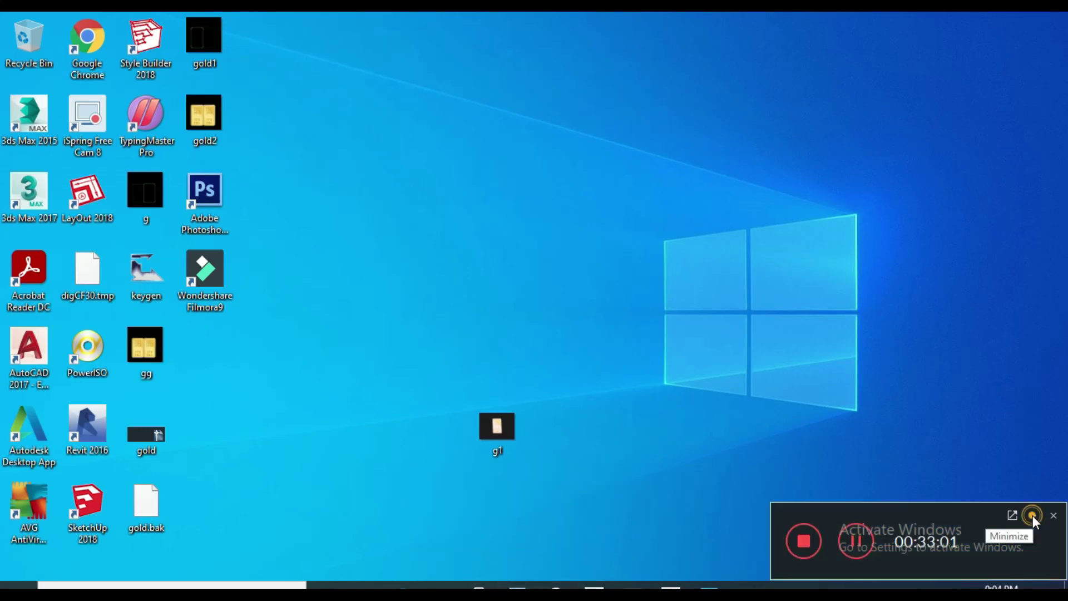
drag(496, 427, 559, 582)
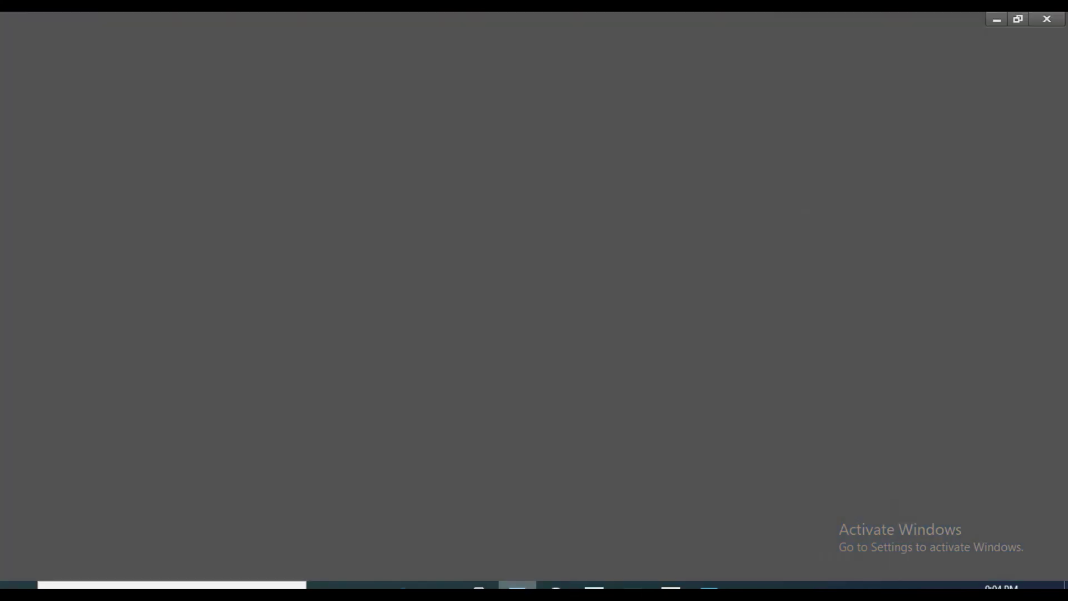
drag(517, 584, 491, 354)
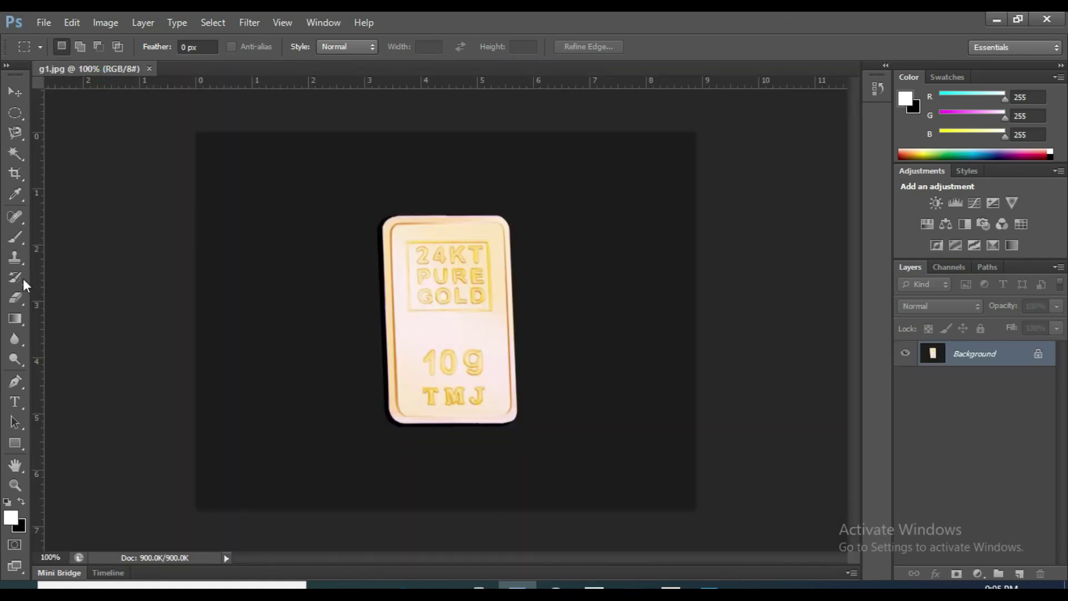
- Try the 264 px sparkle brush, stamping sparkles at the bar's left edge and top-right corner
click(16, 238)
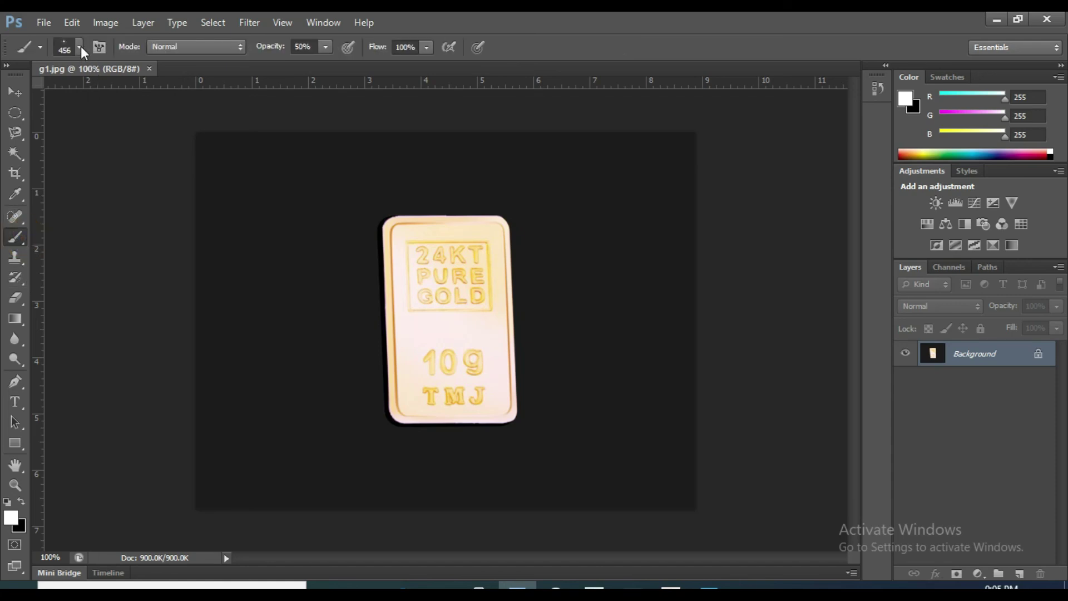
click(81, 46)
scroll(113, 194, down, 3)
scroll(113, 195, down, 2)
scroll(128, 234, down, 2)
scroll(128, 234, down, 2)
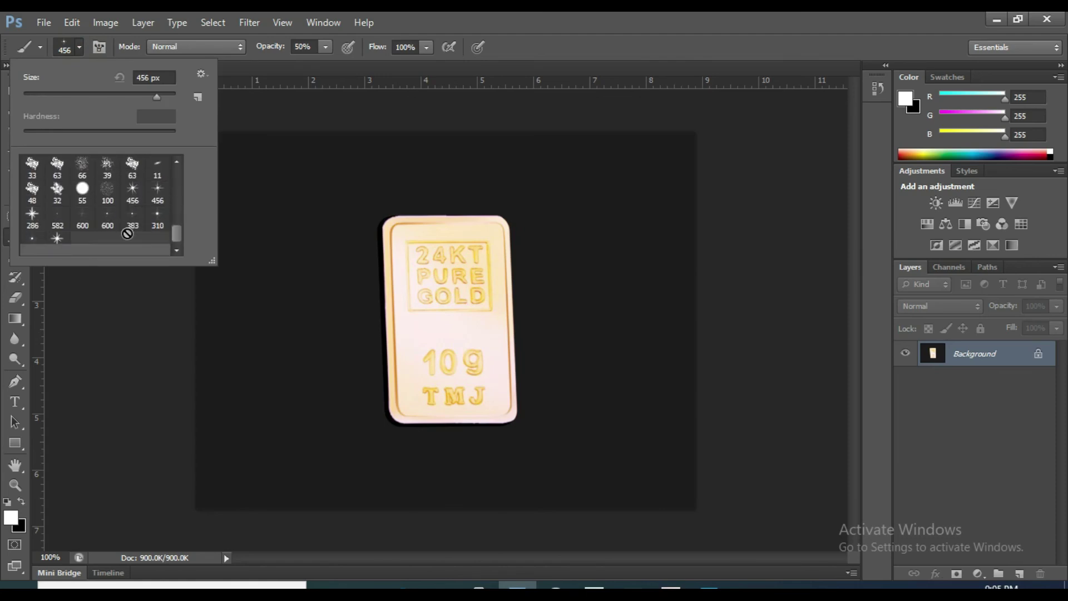
scroll(126, 230, down, 2)
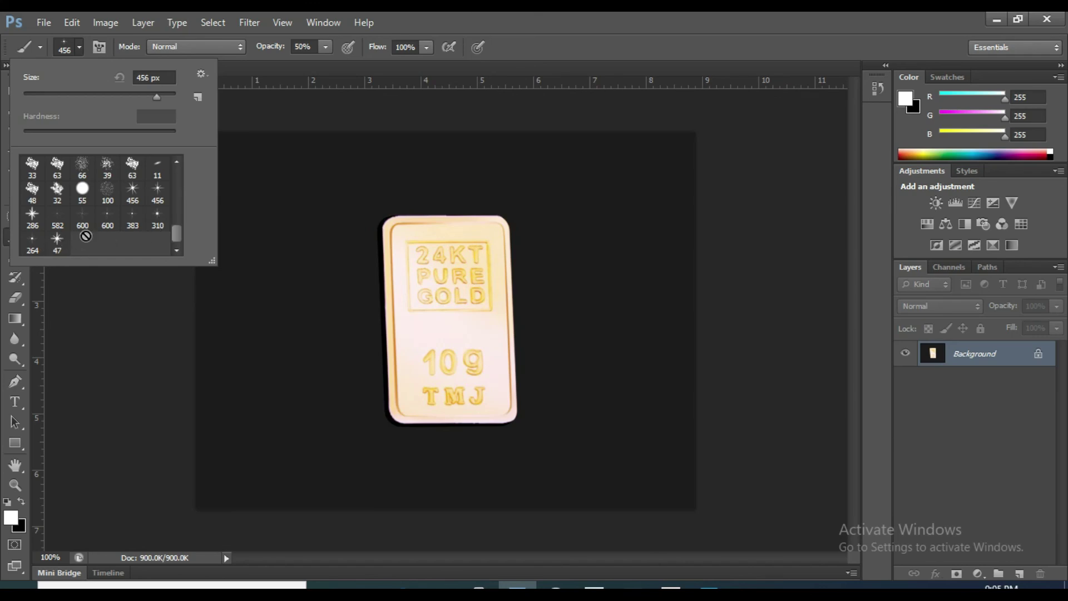
click(33, 240)
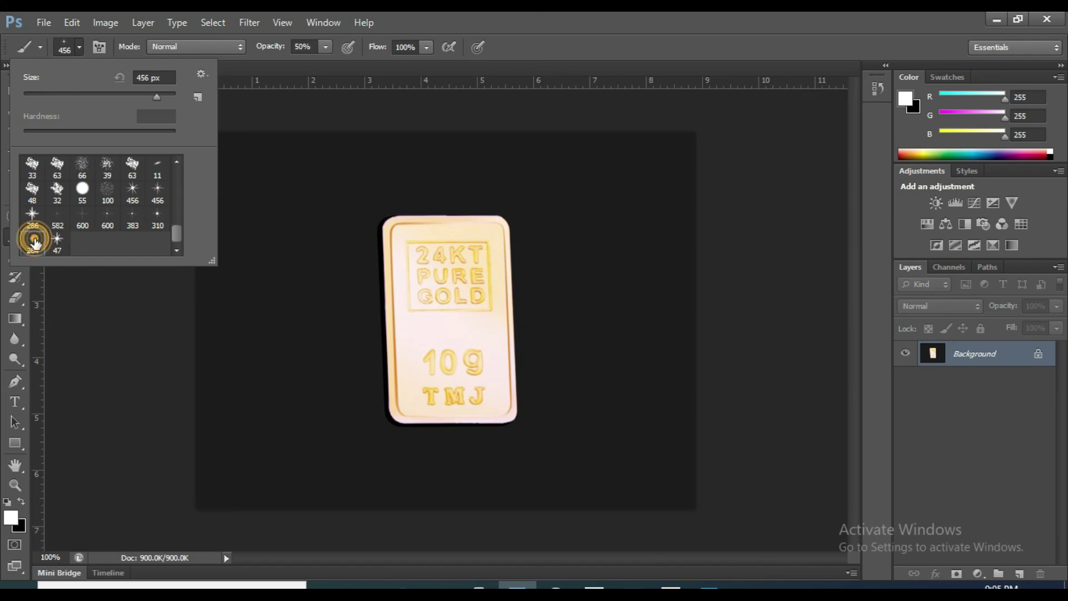
click(378, 307)
click(383, 307)
click(507, 223)
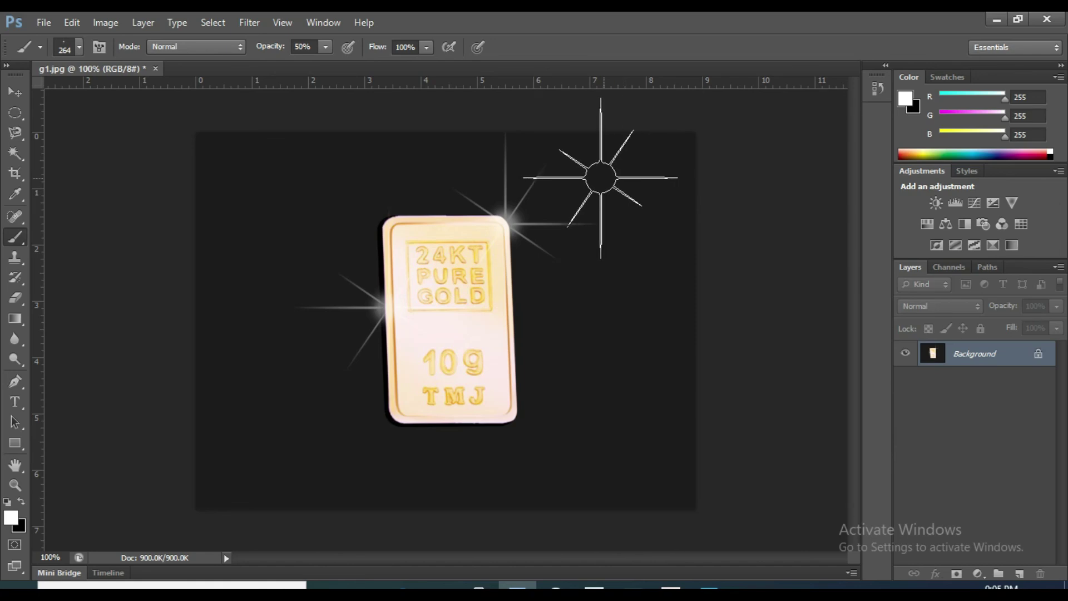
- Add an empty Layer 1 above the Background for the glints
click(22, 96)
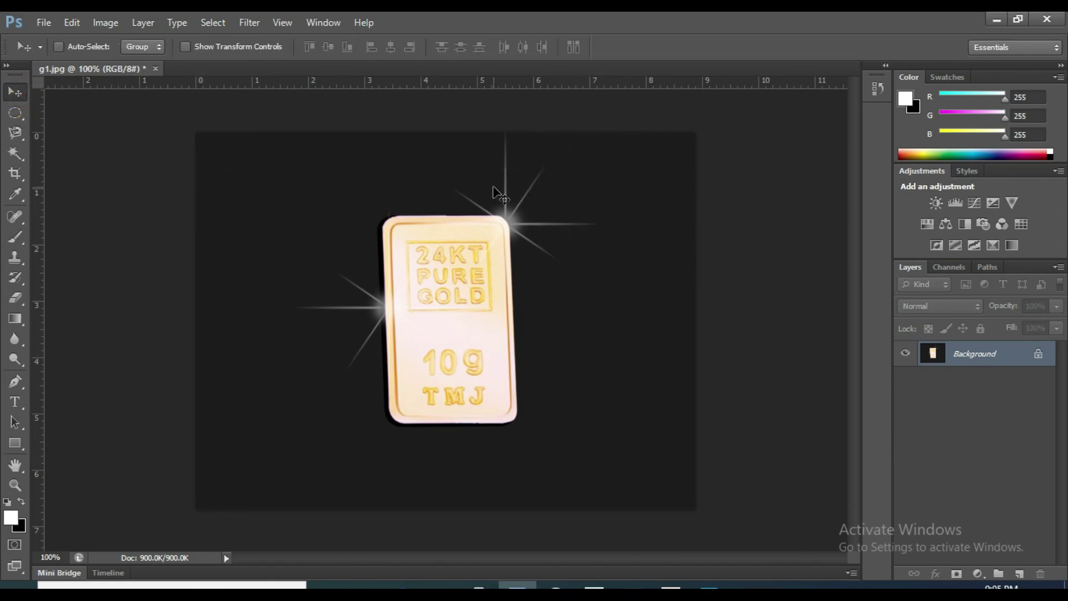
click(525, 203)
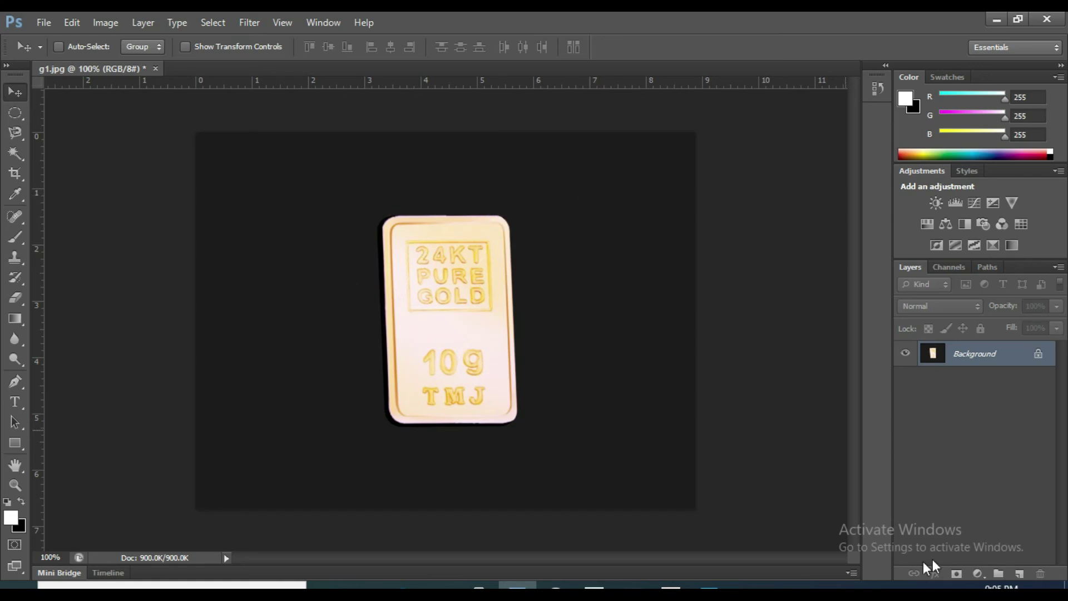
click(1018, 574)
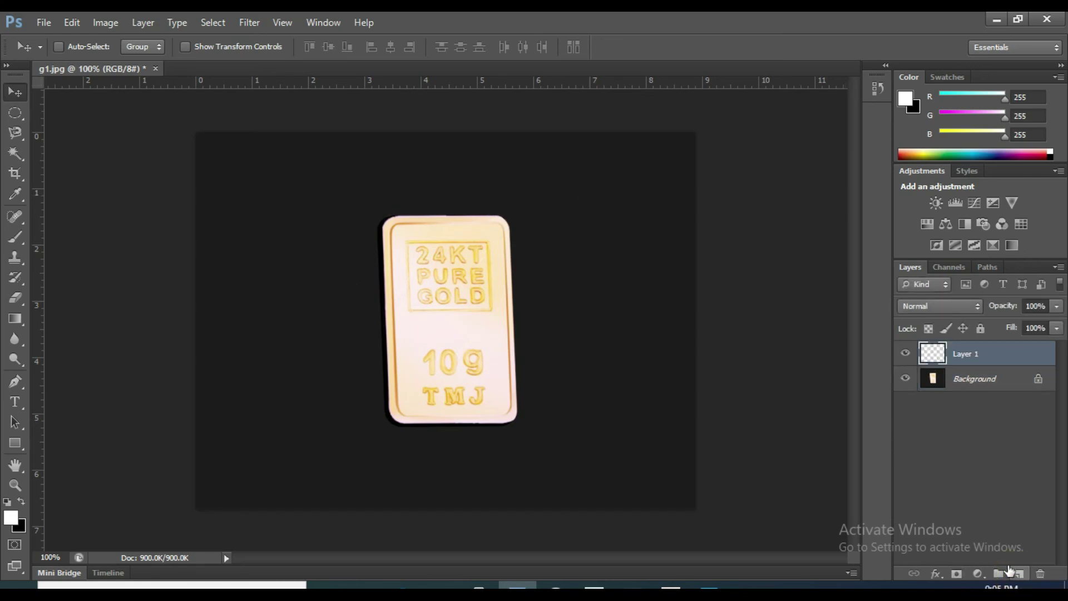
click(23, 229)
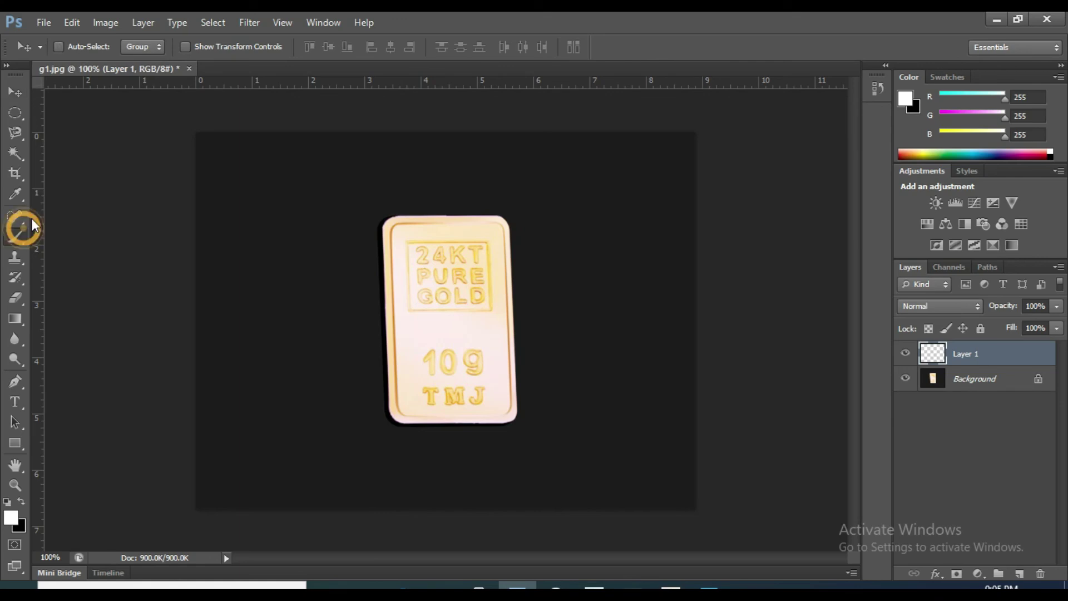
click(80, 44)
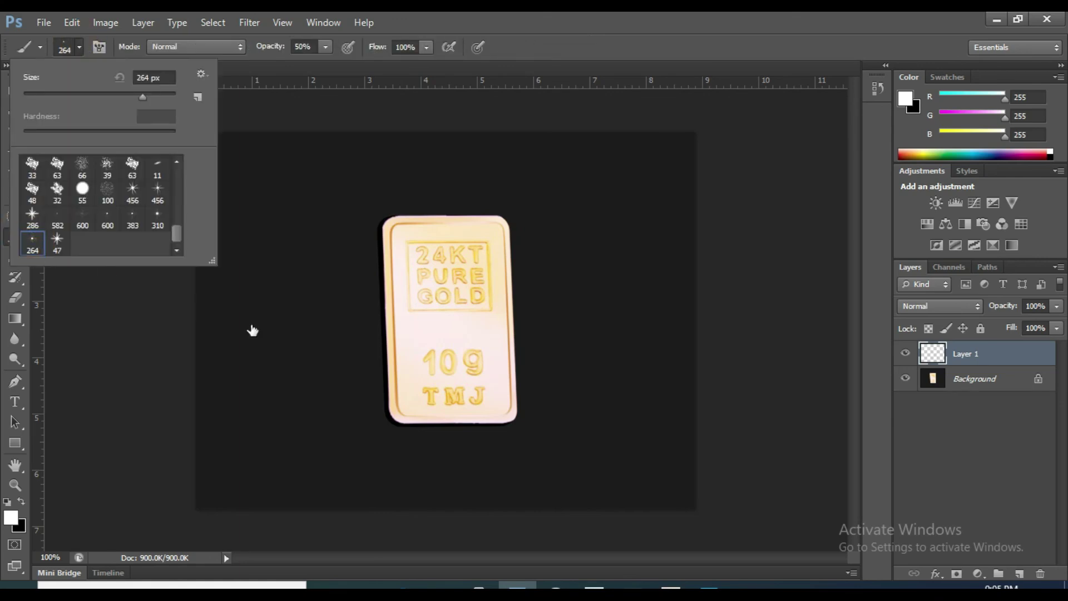
click(384, 367)
click(503, 218)
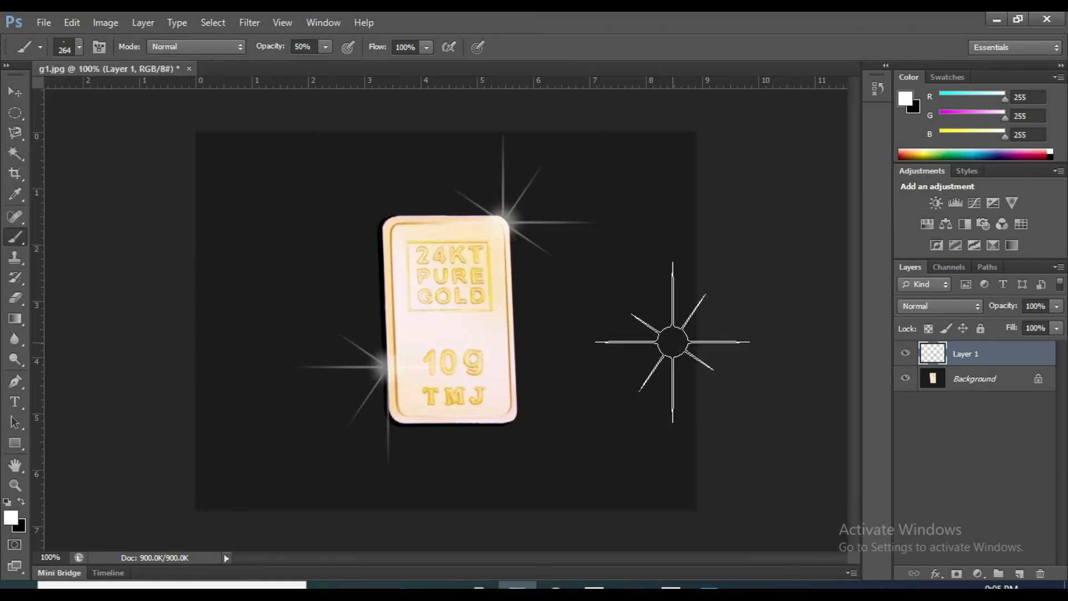
click(15, 92)
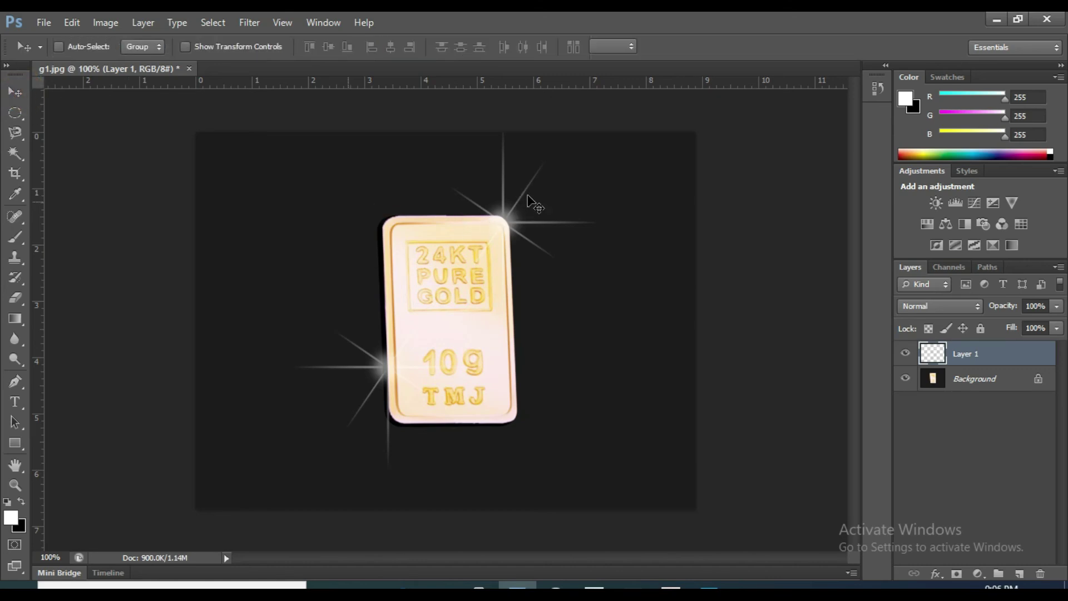
key(ctrl+t)
drag(600, 131, 506, 238)
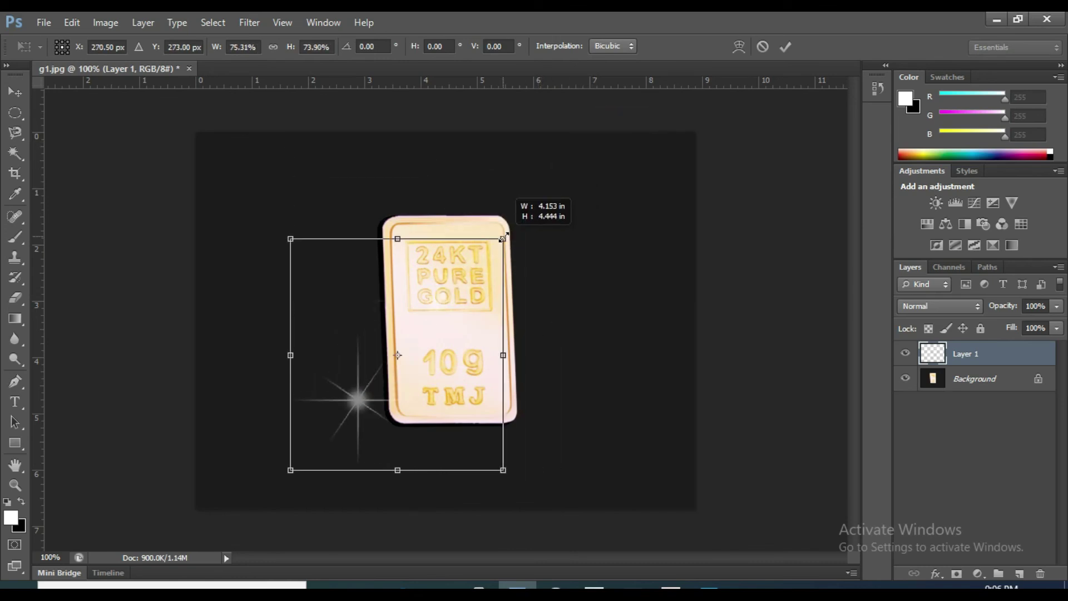
mouse_move(439, 347)
mouse_down()
mouse_move(476, 268)
mouse_move(464, 283)
mouse_up()
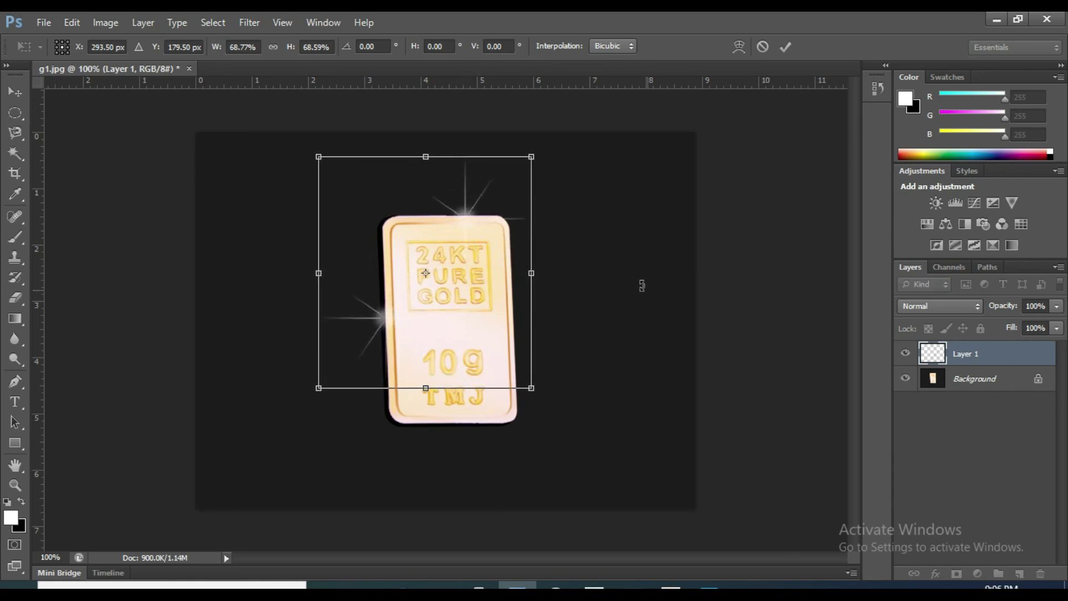
drag(532, 159, 473, 220)
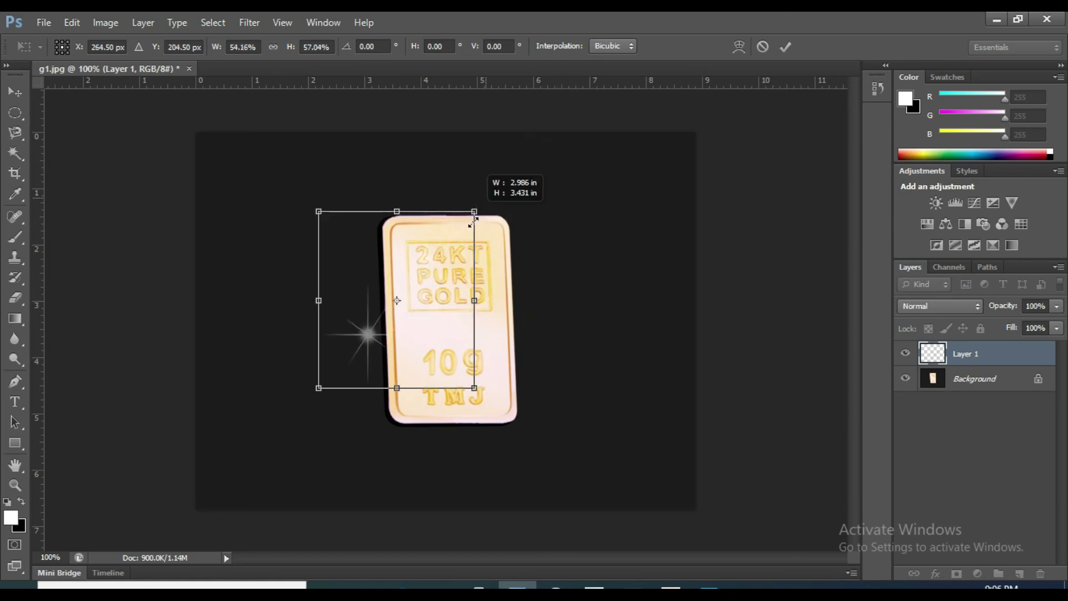
drag(450, 289, 435, 275)
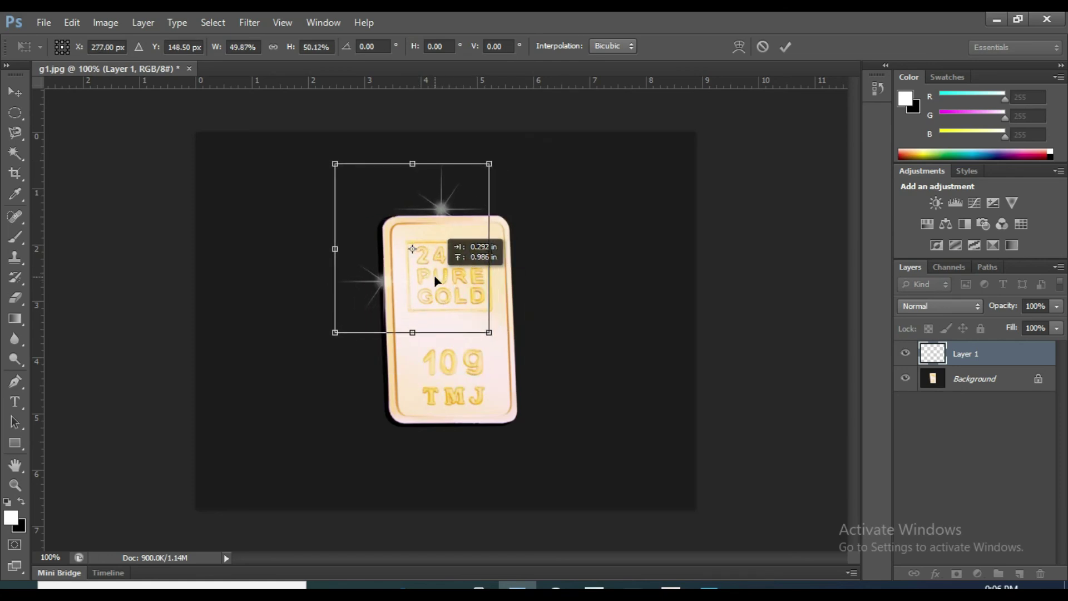
click(784, 52)
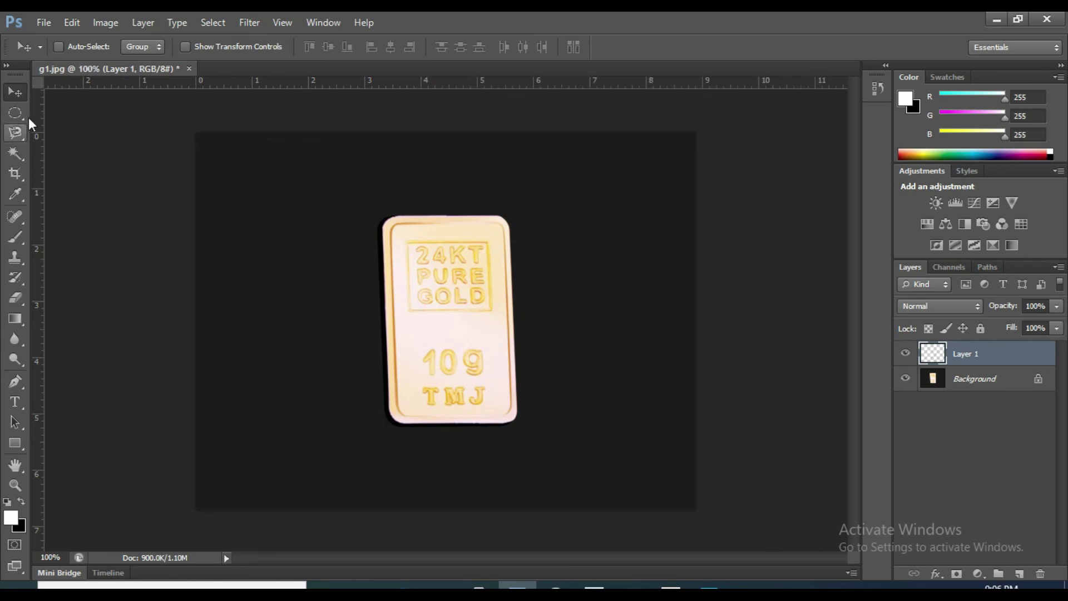
- Stamp a white star sparkle beside the bar's left edge with the star brush
click(17, 244)
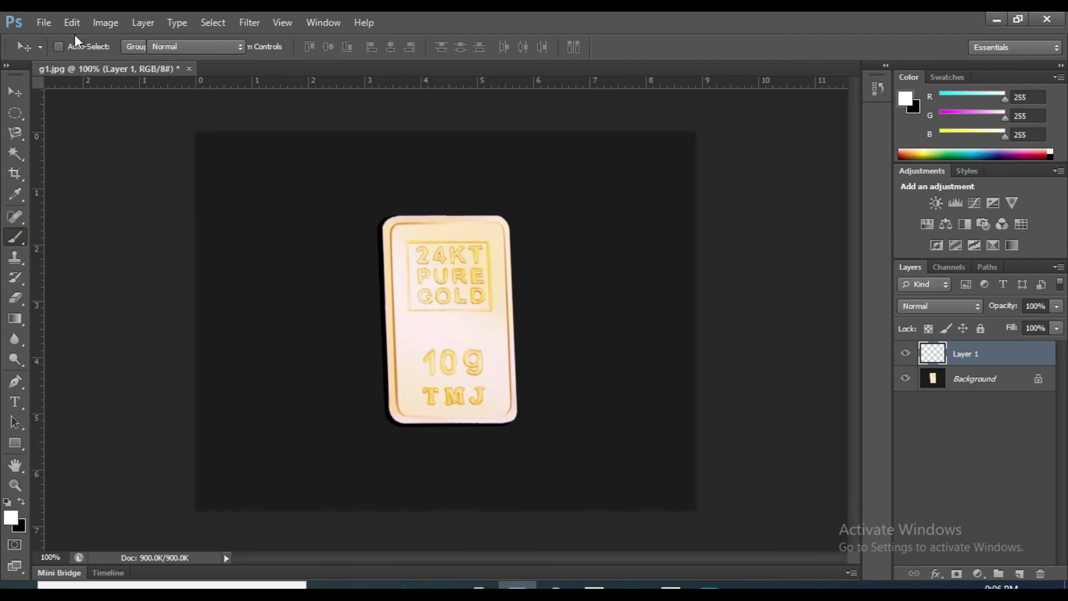
click(76, 48)
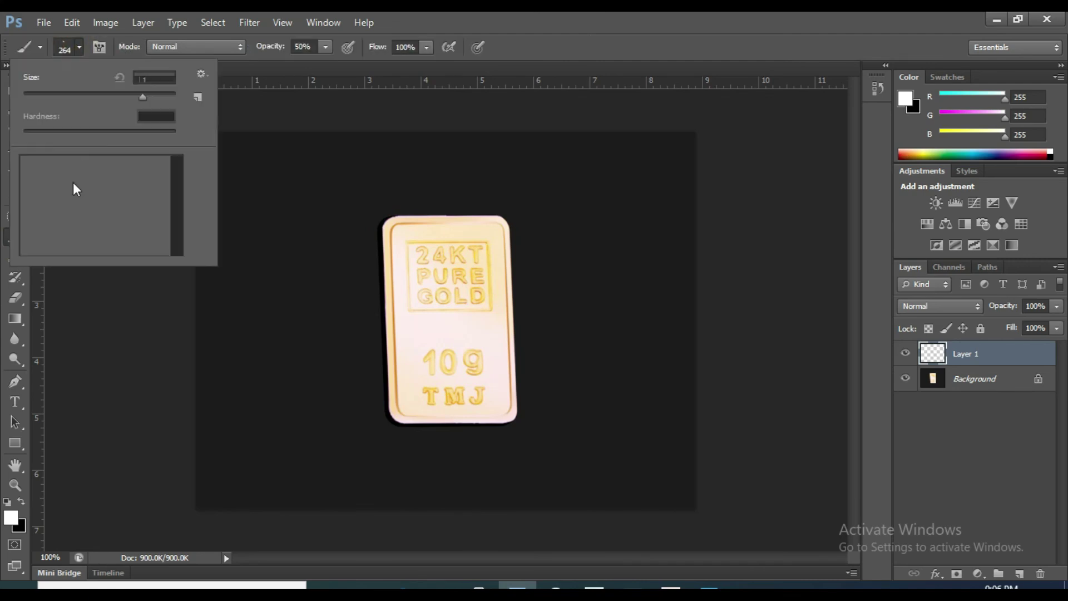
click(37, 245)
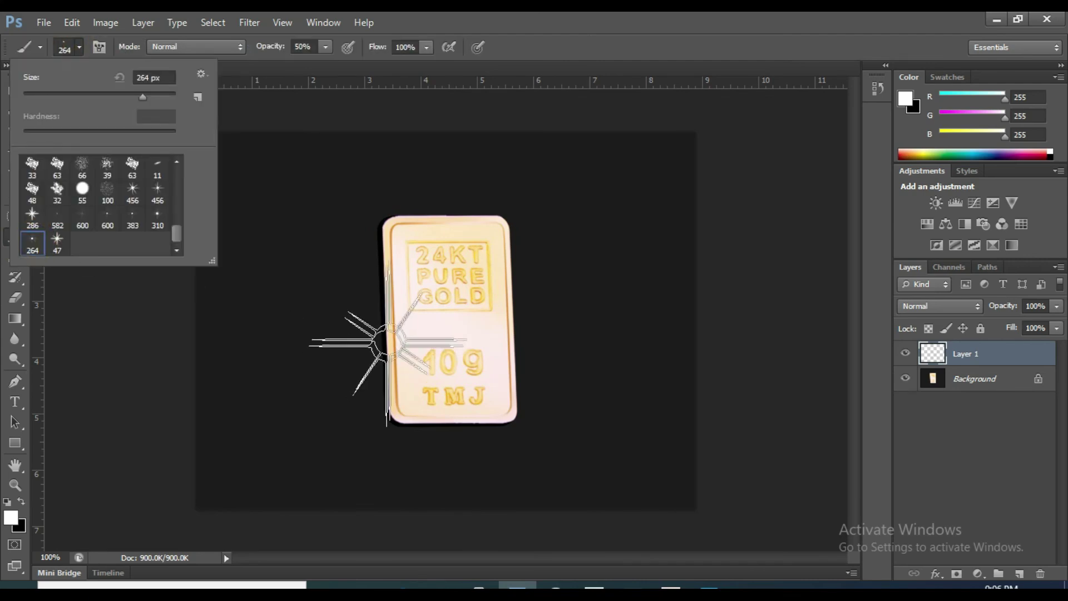
key(Return)
click(384, 334)
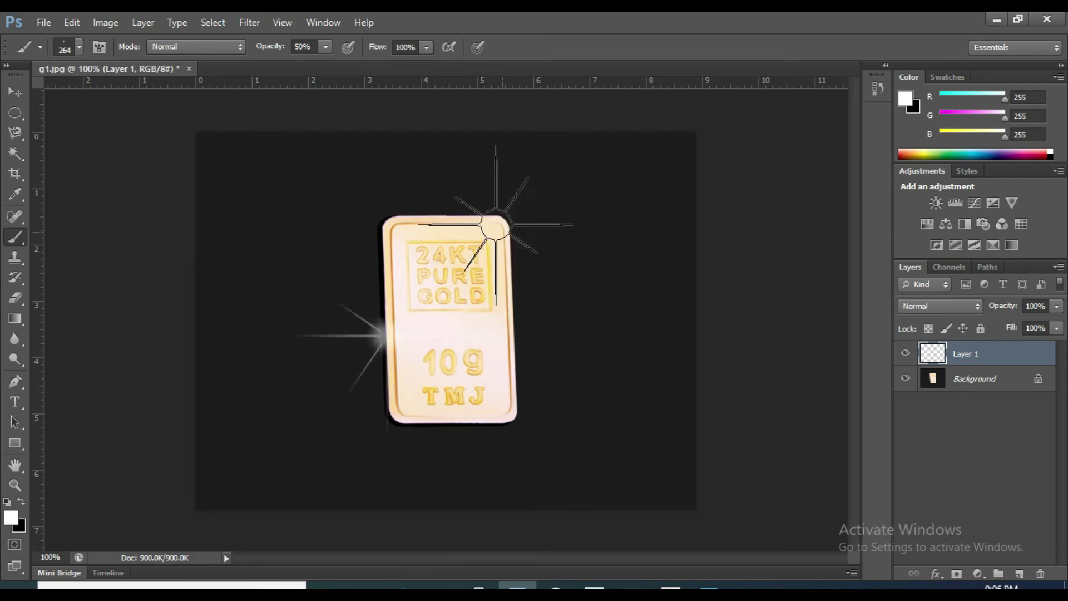
- Scale the sparkle to about 43% and place it at the bar's top-right corner
click(15, 92)
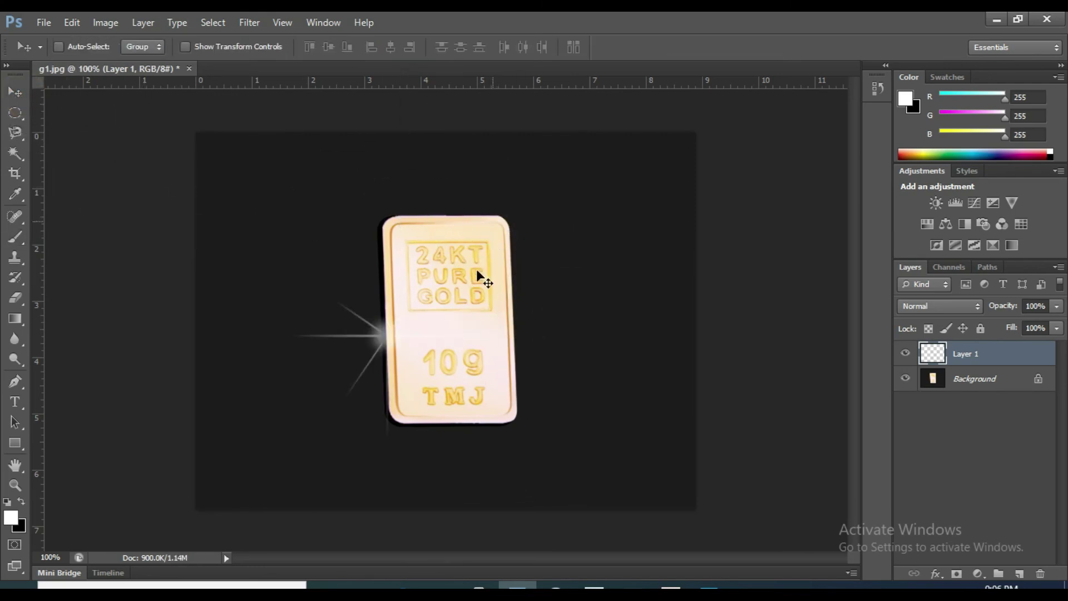
key(ctrl+t)
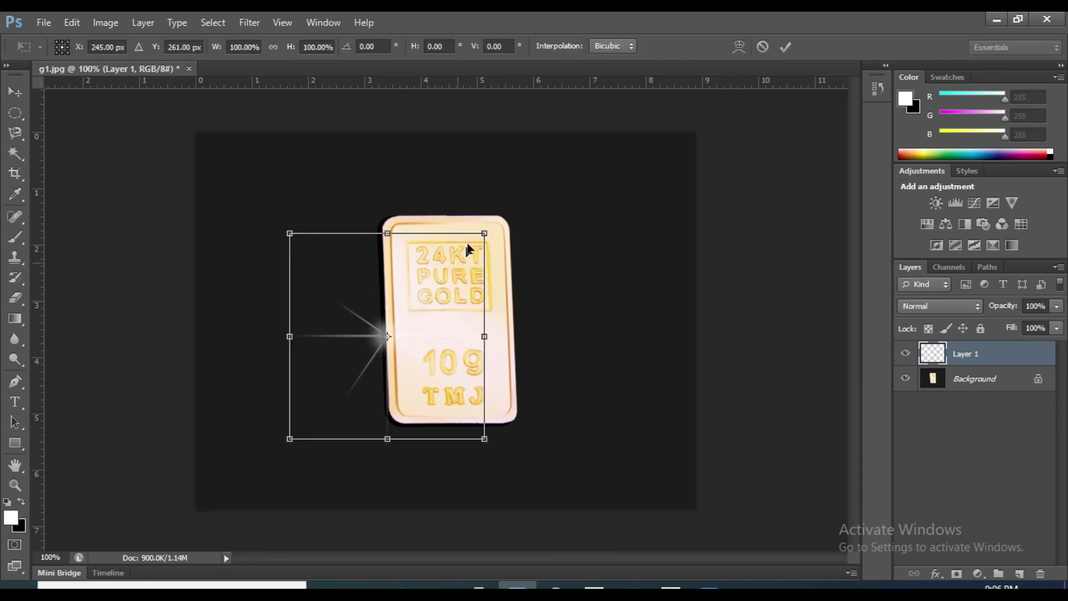
drag(484, 234, 413, 315)
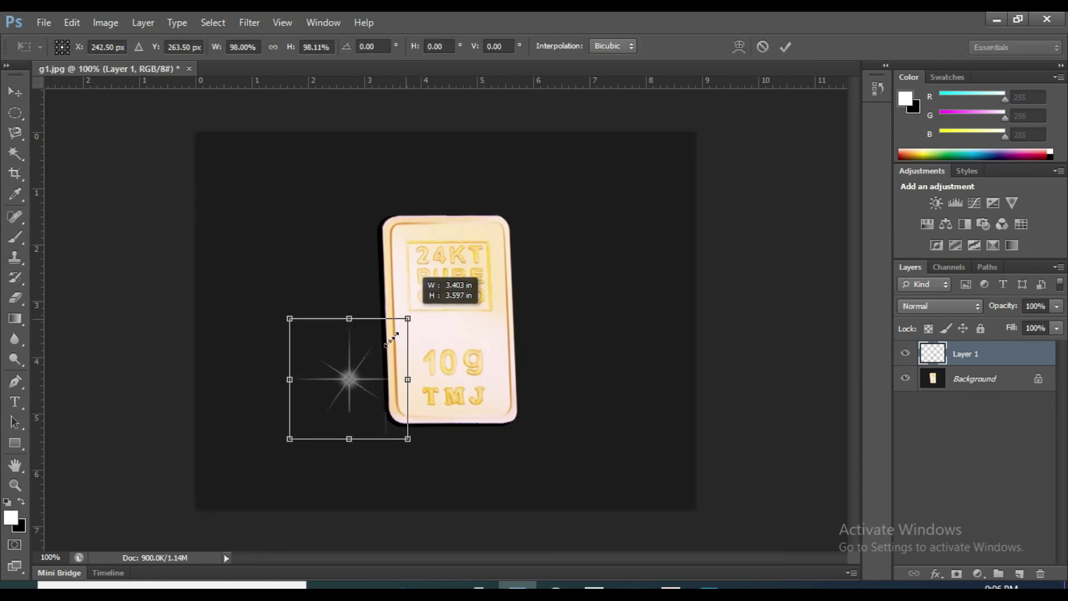
drag(398, 333, 373, 357)
drag(331, 399, 447, 226)
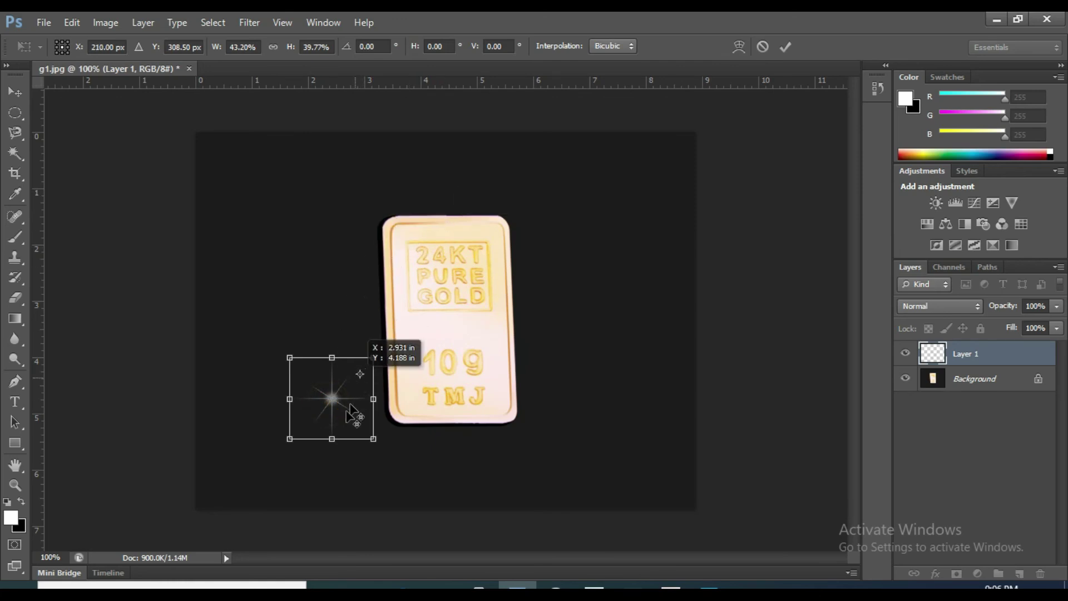
mouse_move(361, 404)
mouse_down()
mouse_move(499, 232)
mouse_move(526, 225)
mouse_up()
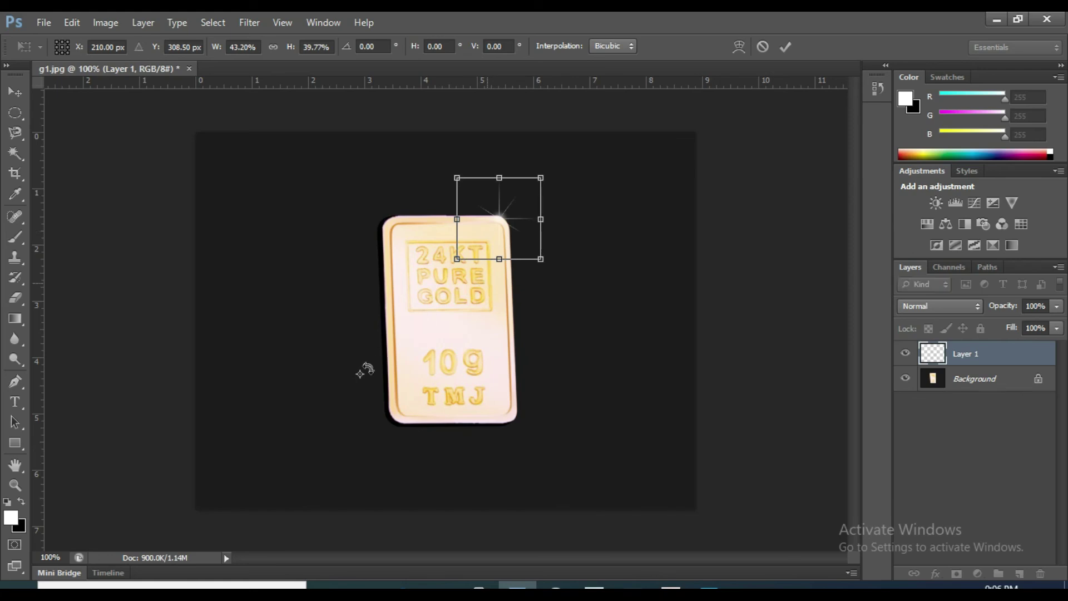
mouse_move(362, 373)
mouse_down()
mouse_move(467, 282)
mouse_move(491, 222)
mouse_up()
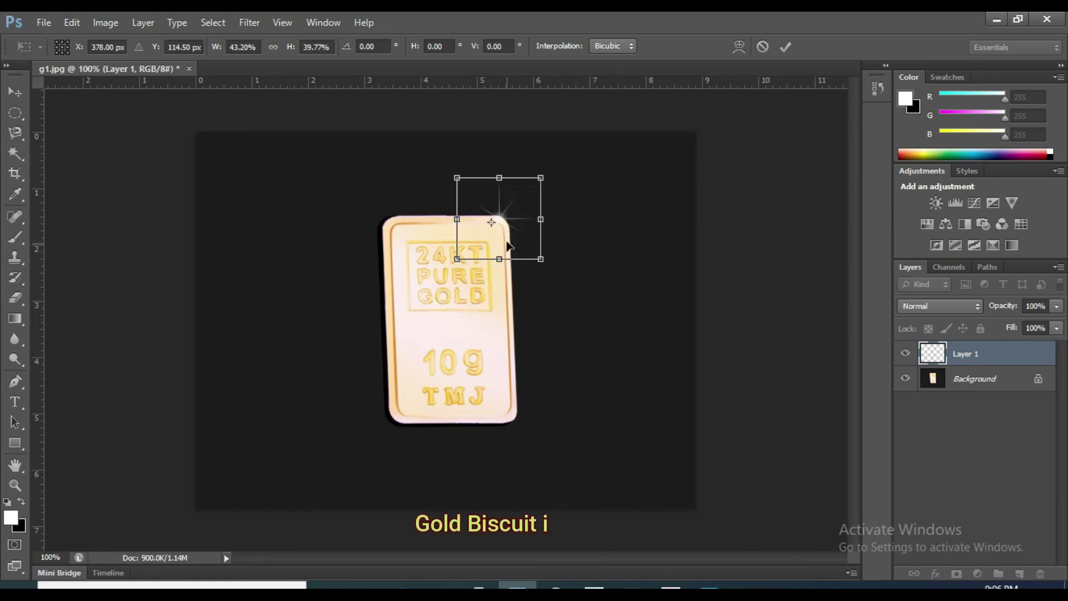
click(786, 48)
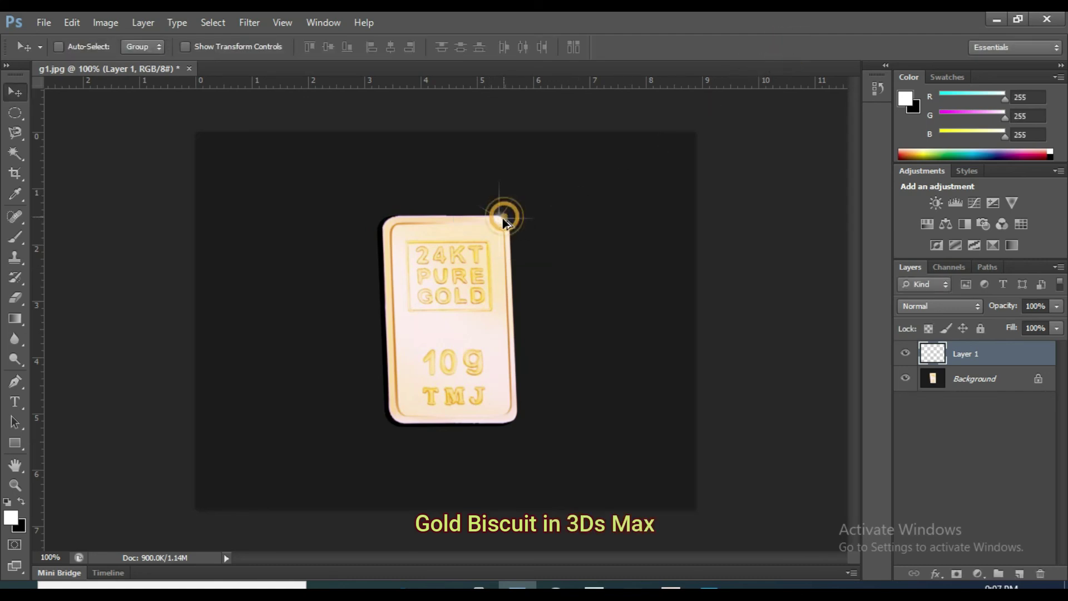
- Copy the sparkle to Layer 1 copy and position it at the gold bar's bottom-left corner
alt+drag(391, 413, 384, 412)
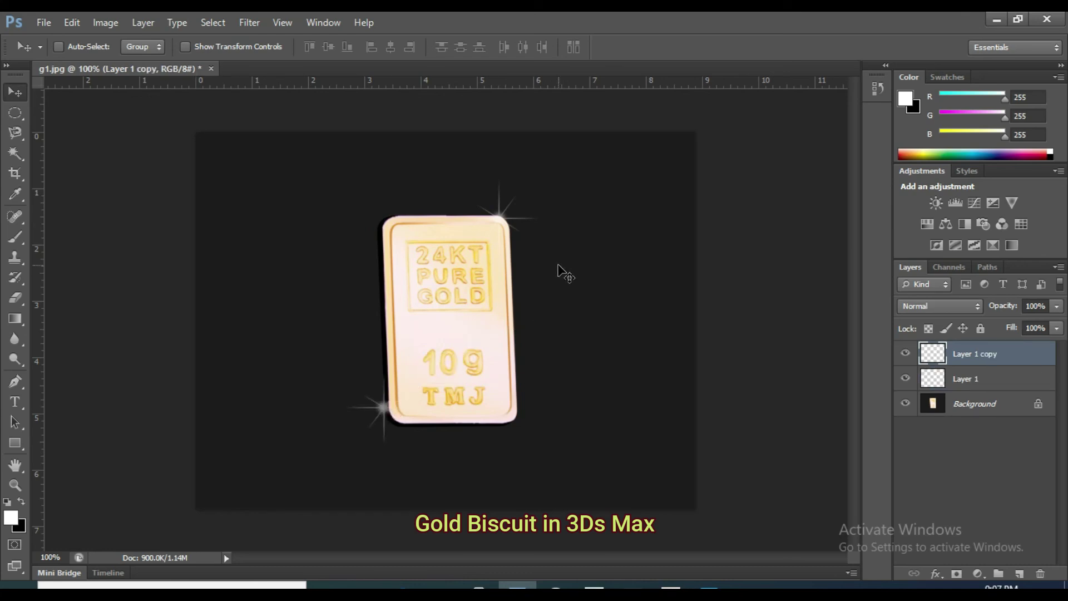
drag(377, 406, 388, 411)
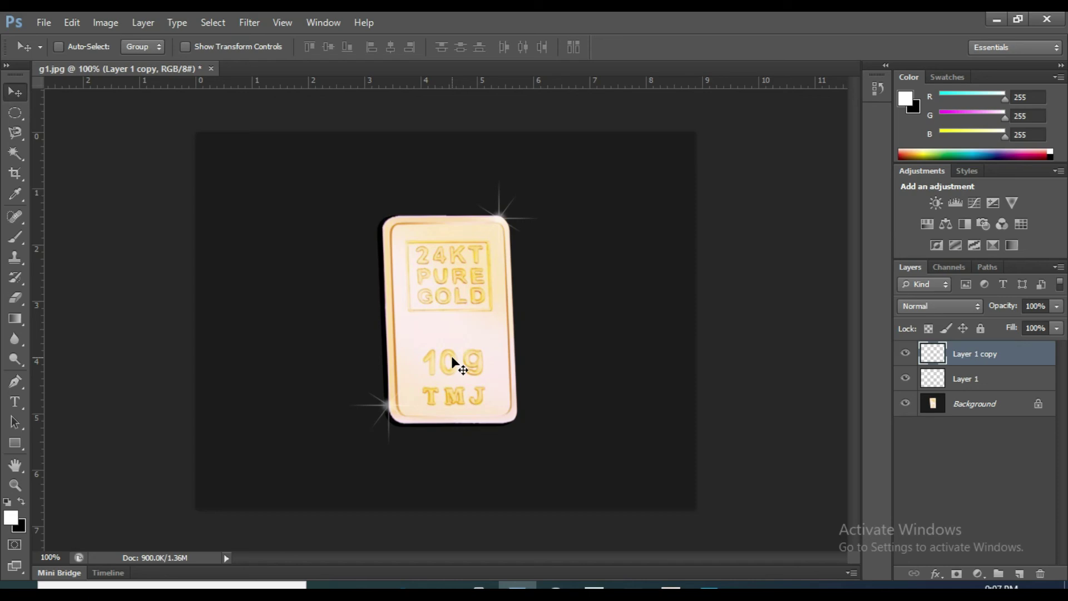
drag(470, 270, 513, 221)
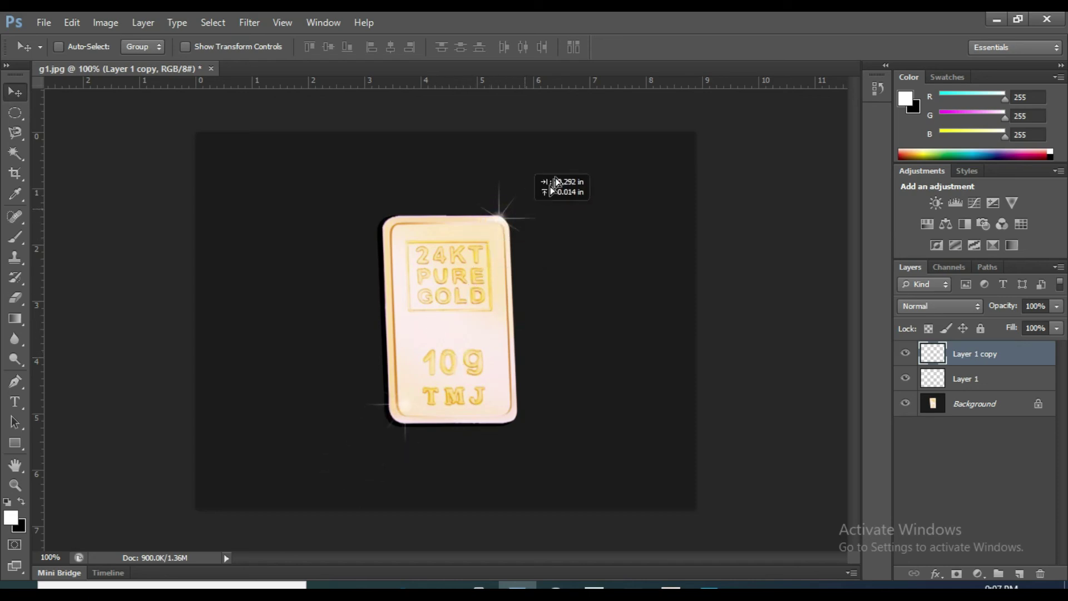
drag(513, 221, 574, 158)
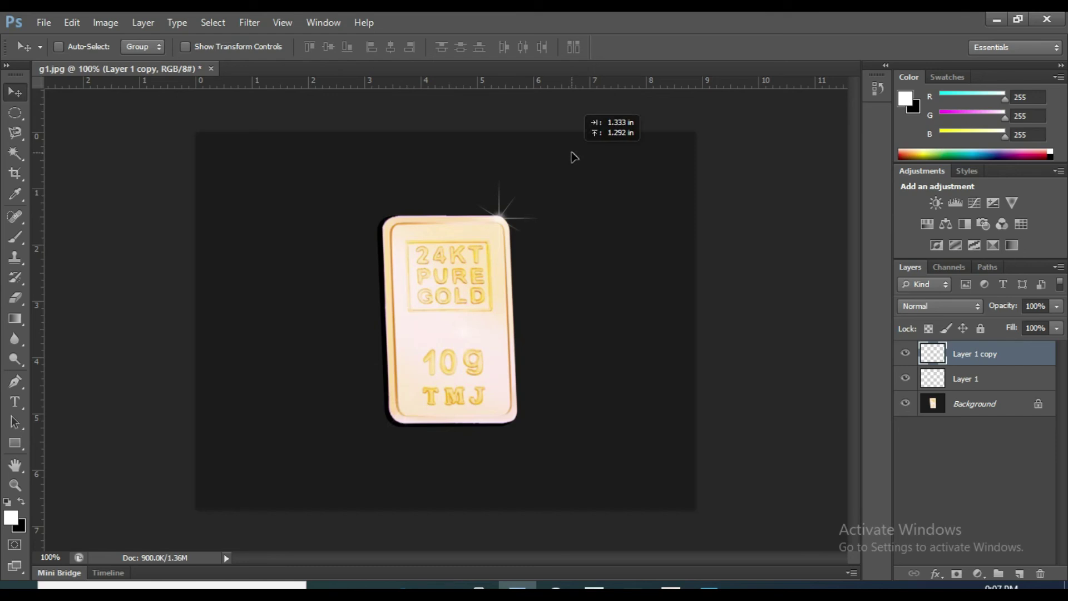
mouse_move(460, 374)
mouse_down()
mouse_move(382, 410)
mouse_move(405, 378)
mouse_move(388, 404)
mouse_up()
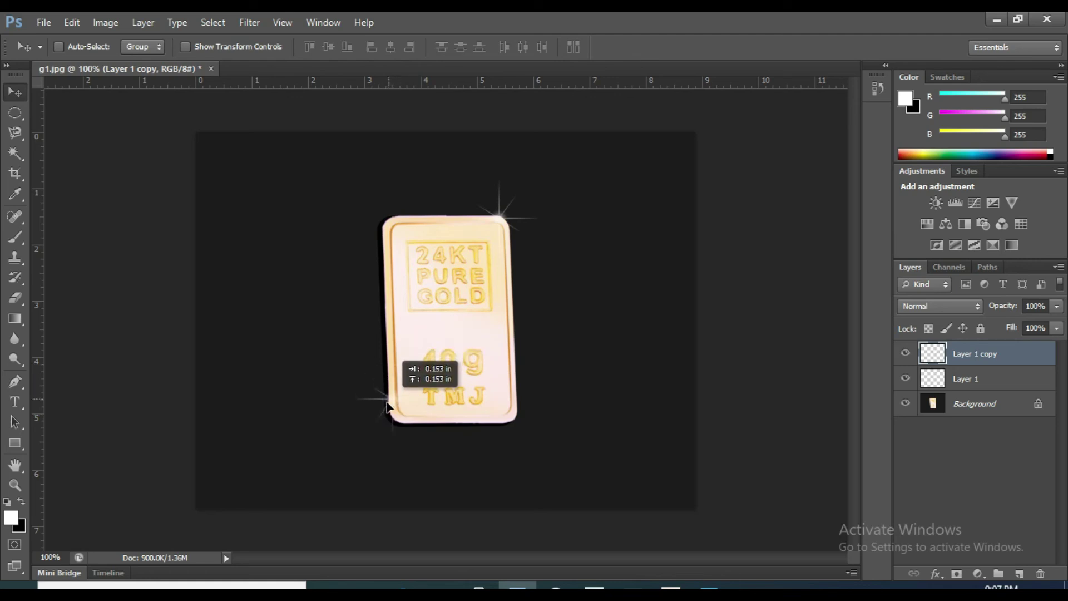
drag(387, 402, 387, 400)
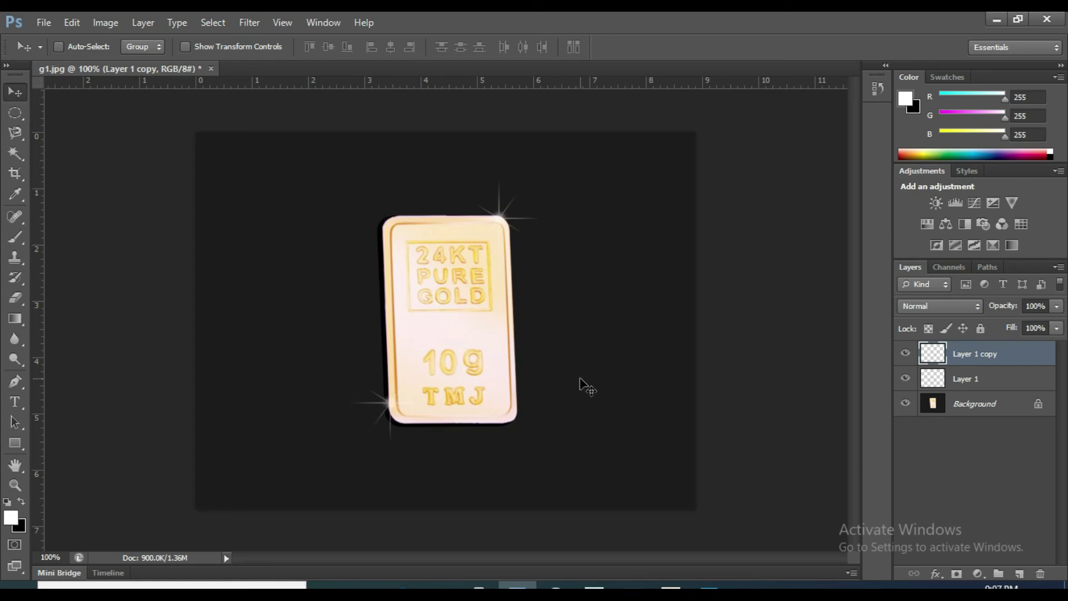